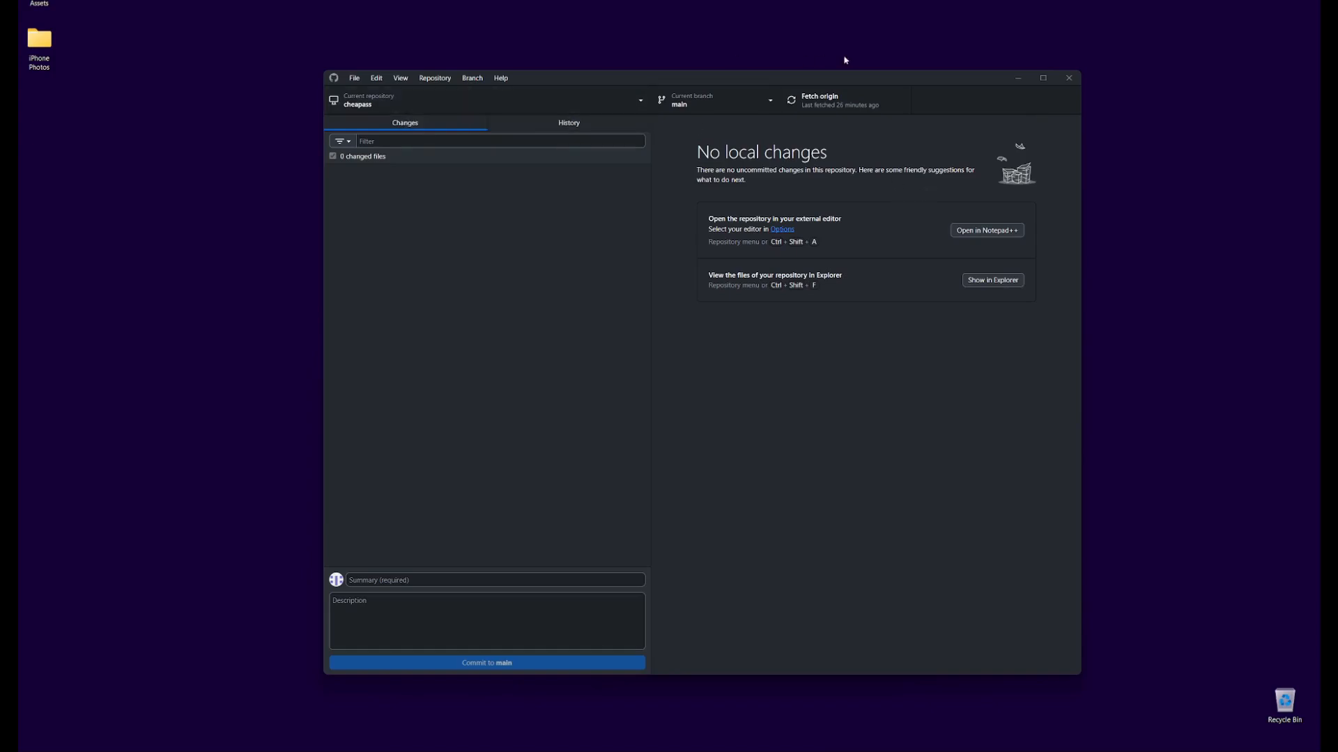
{"action": "mouse_move", "coordinate": [836, 80]}
{"action": "left_mouse_down"}
{"action": "mouse_move", "coordinate": [824, 88]}
{"action": "mouse_move", "coordinate": [984, 95]}
{"action": "mouse_move", "coordinate": [854, 64]}
{"action": "mouse_move", "coordinate": [826, 0]}
{"action": "mouse_move", "coordinate": [836, 57]}
{"action": "mouse_move", "coordinate": [864, 51]}
{"action": "mouse_move", "coordinate": [840, 83]}
{"action": "left_mouse_up"}
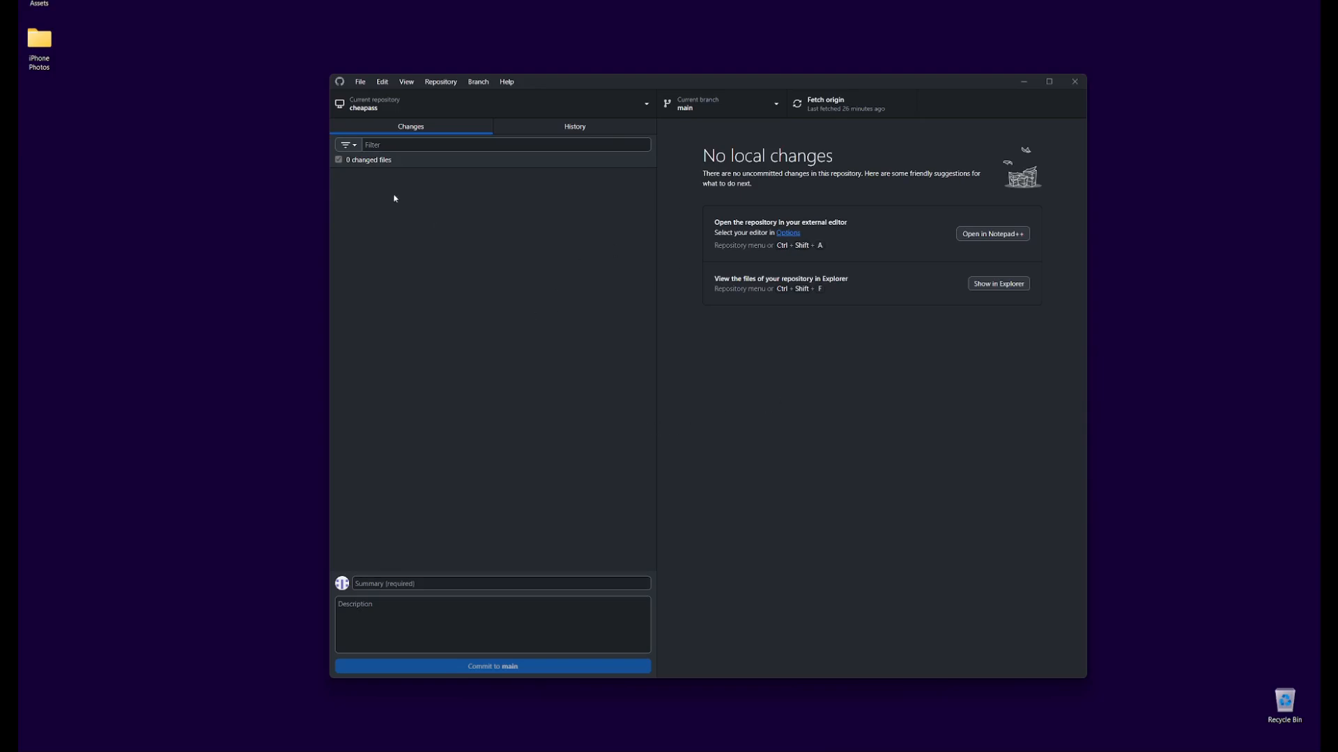
{"action": "left_click", "coordinate": [360, 82]}
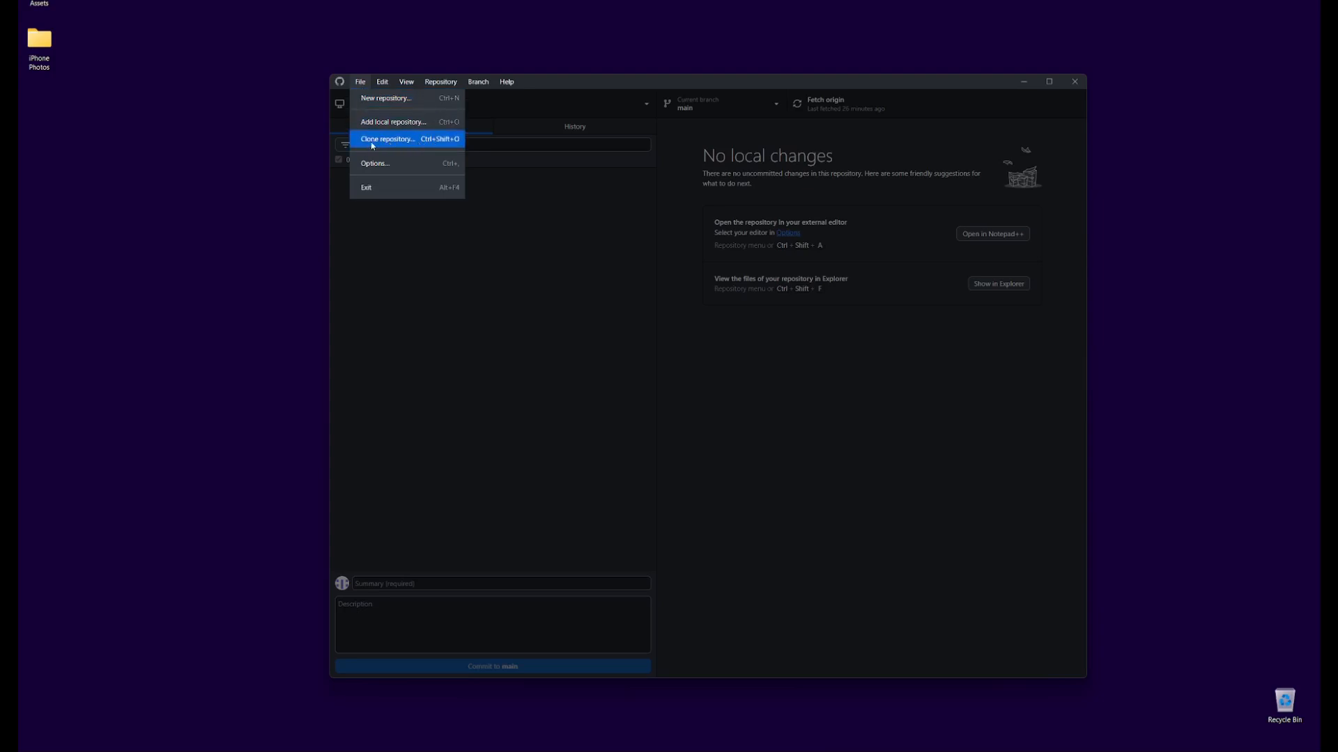
{"action": "left_click", "coordinate": [422, 145]}
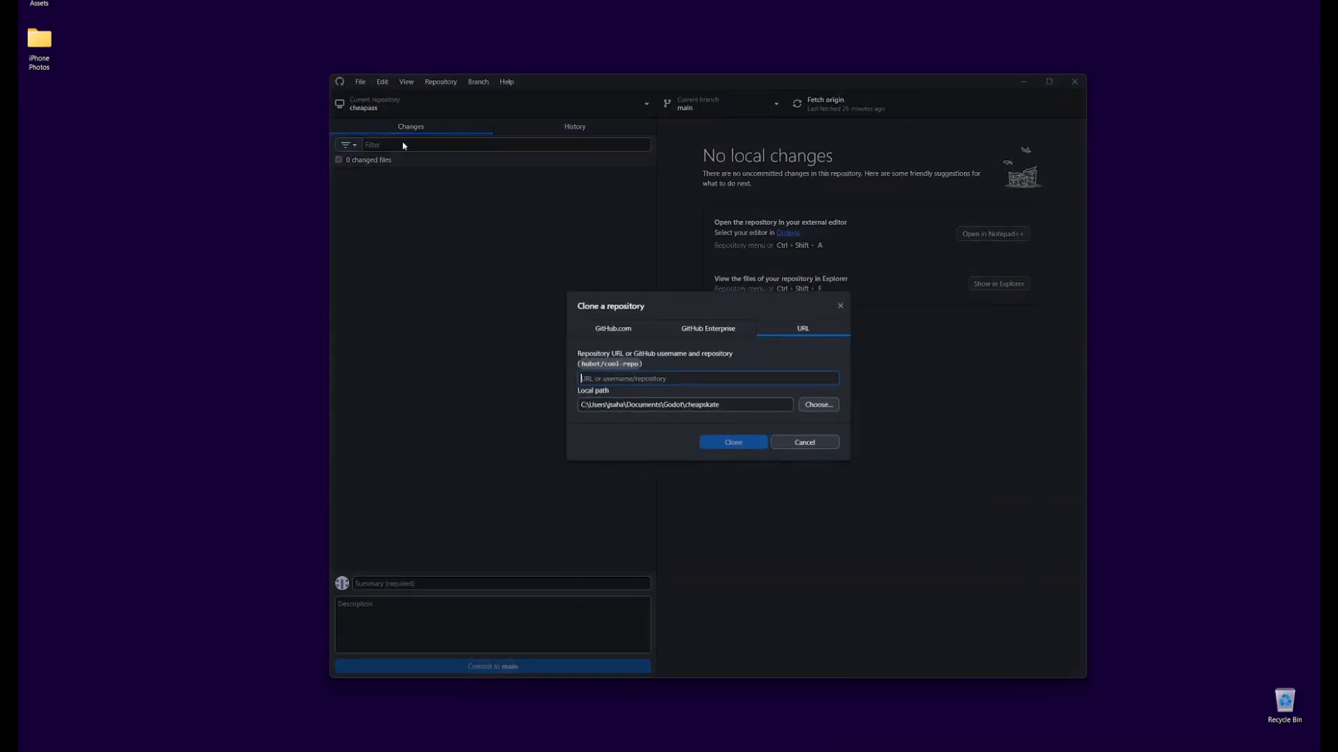
{"action": "left_click", "coordinate": [635, 330]}
{"action": "left_click", "coordinate": [708, 329]}
{"action": "left_click", "coordinate": [808, 329]}
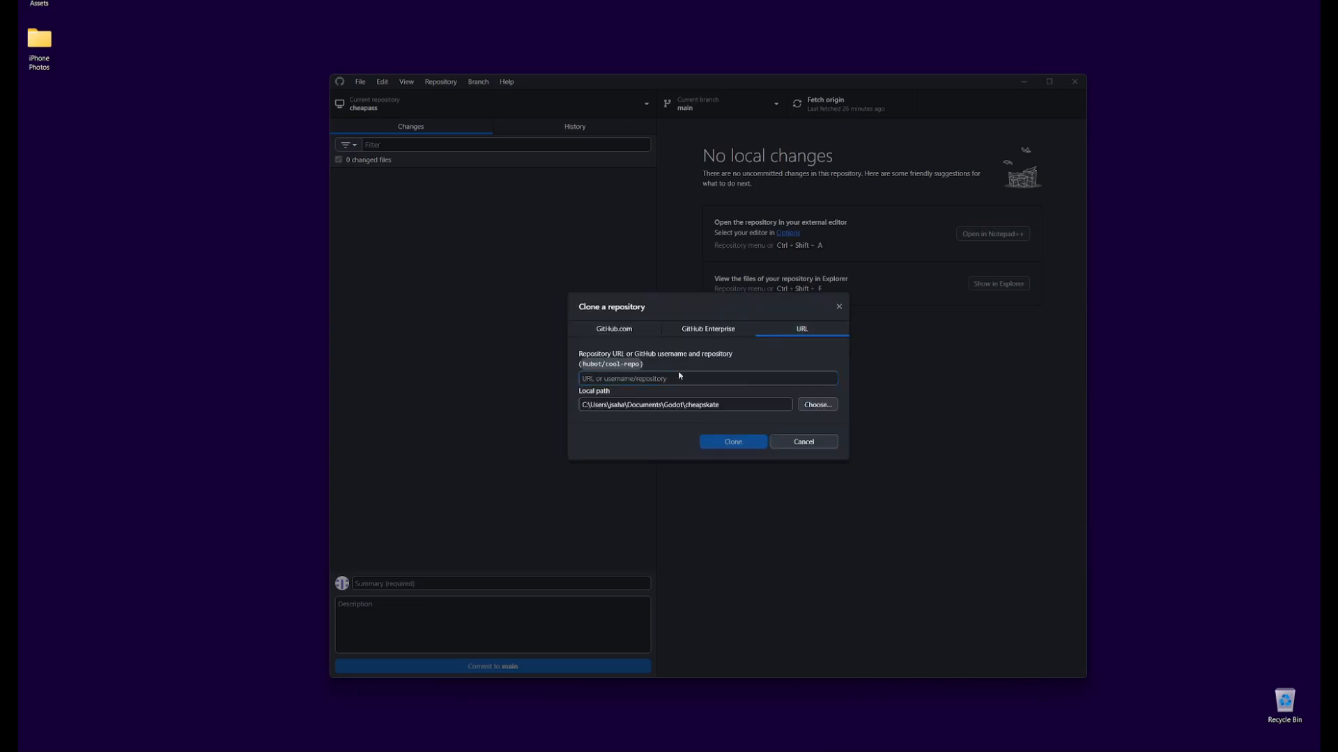
{"action": "type", "text": "https://gitgud.io/jds/cheapass"}
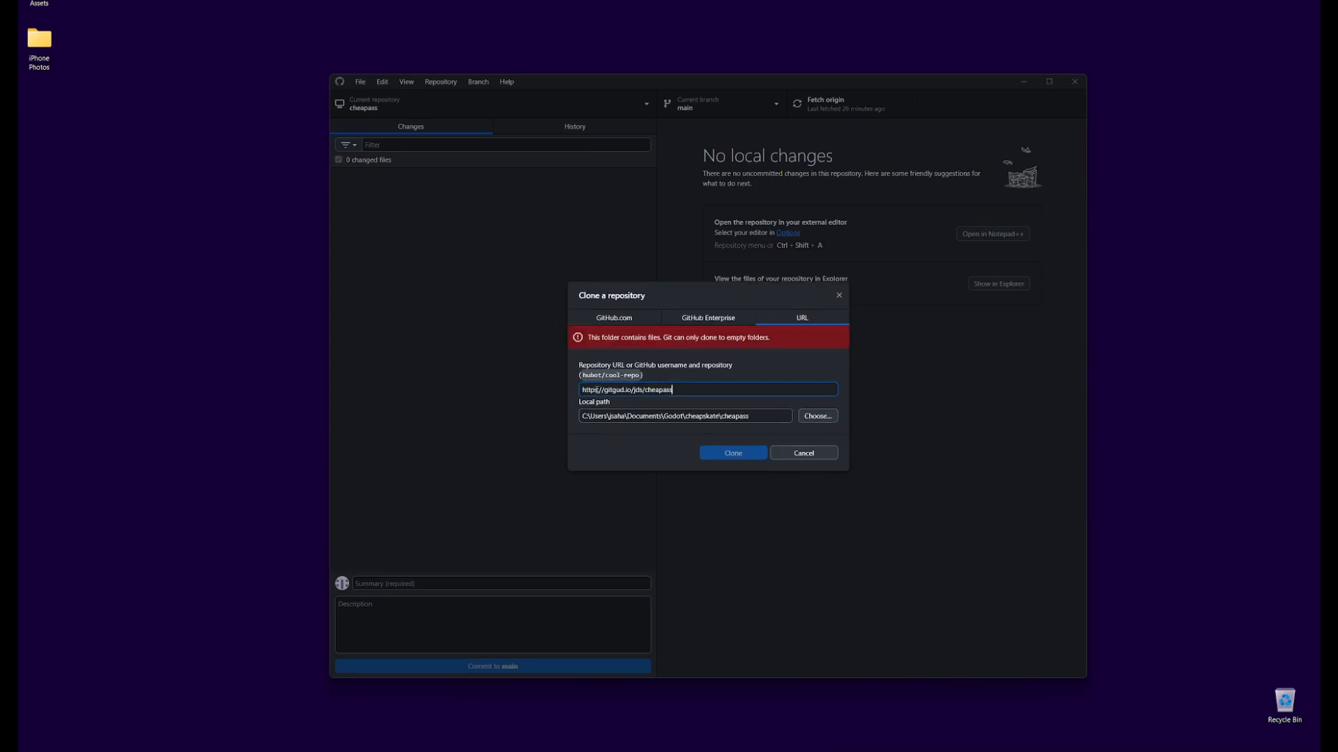
{"action": "double_click", "coordinate": [664, 389]}
{"action": "double_click", "coordinate": [622, 390]}
{"action": "left_click", "coordinate": [682, 389]}
- While choosing the clone's local path, create a folder named cheapskateModding on the Desktop
{"action": "left_click", "coordinate": [812, 417]}
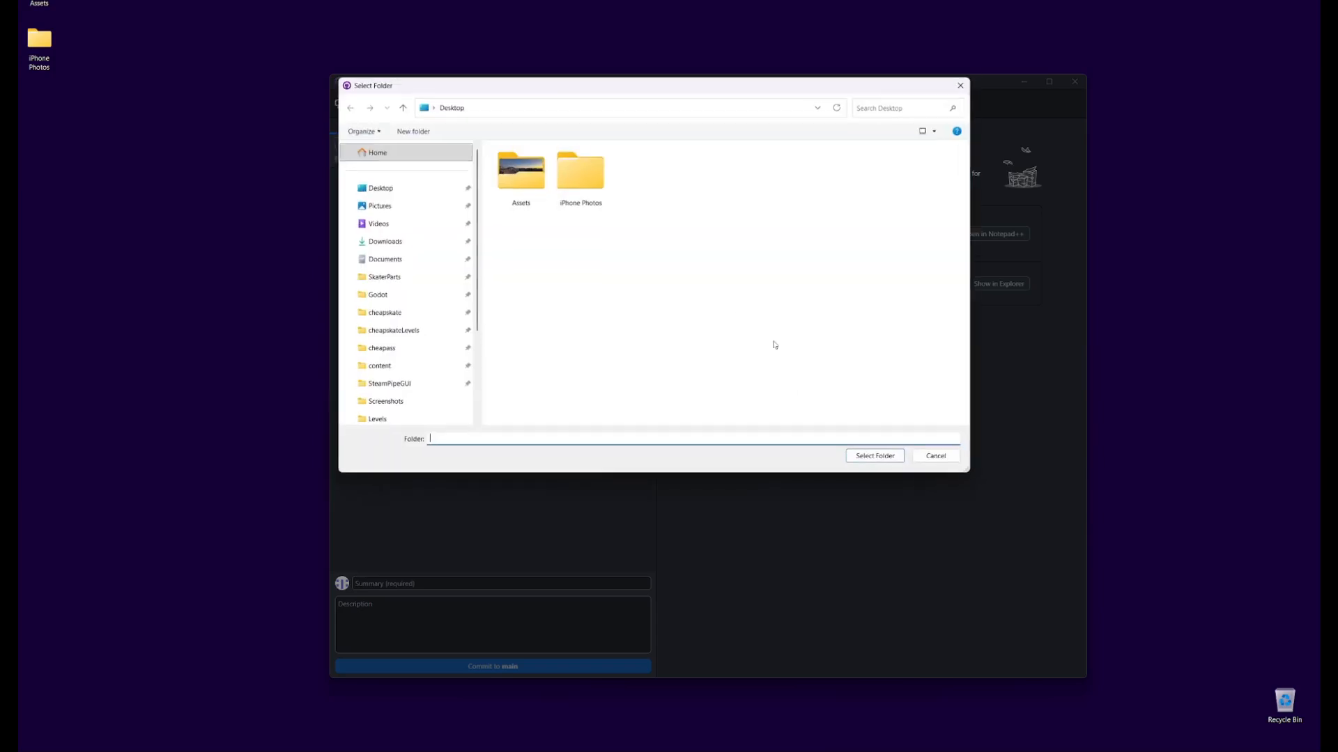
{"action": "left_click", "coordinate": [367, 187]}
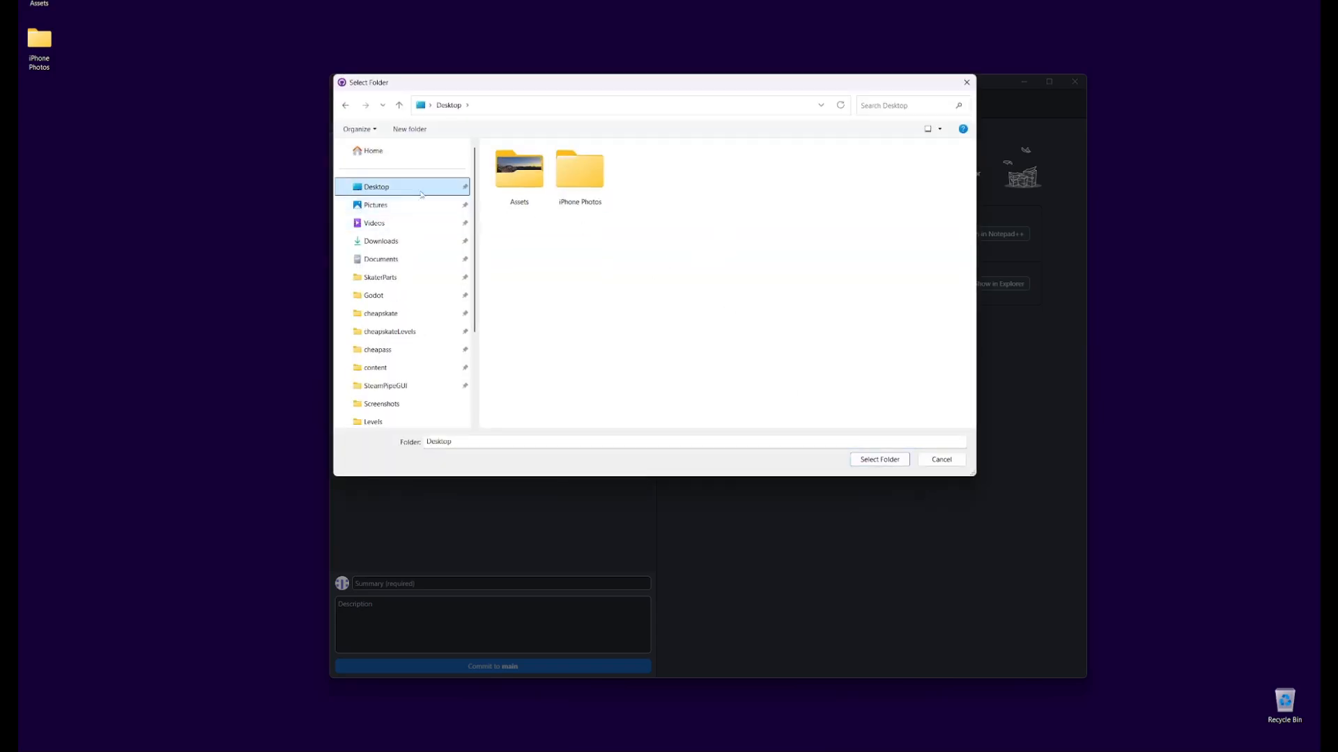
{"action": "right_click", "coordinate": [752, 251]}
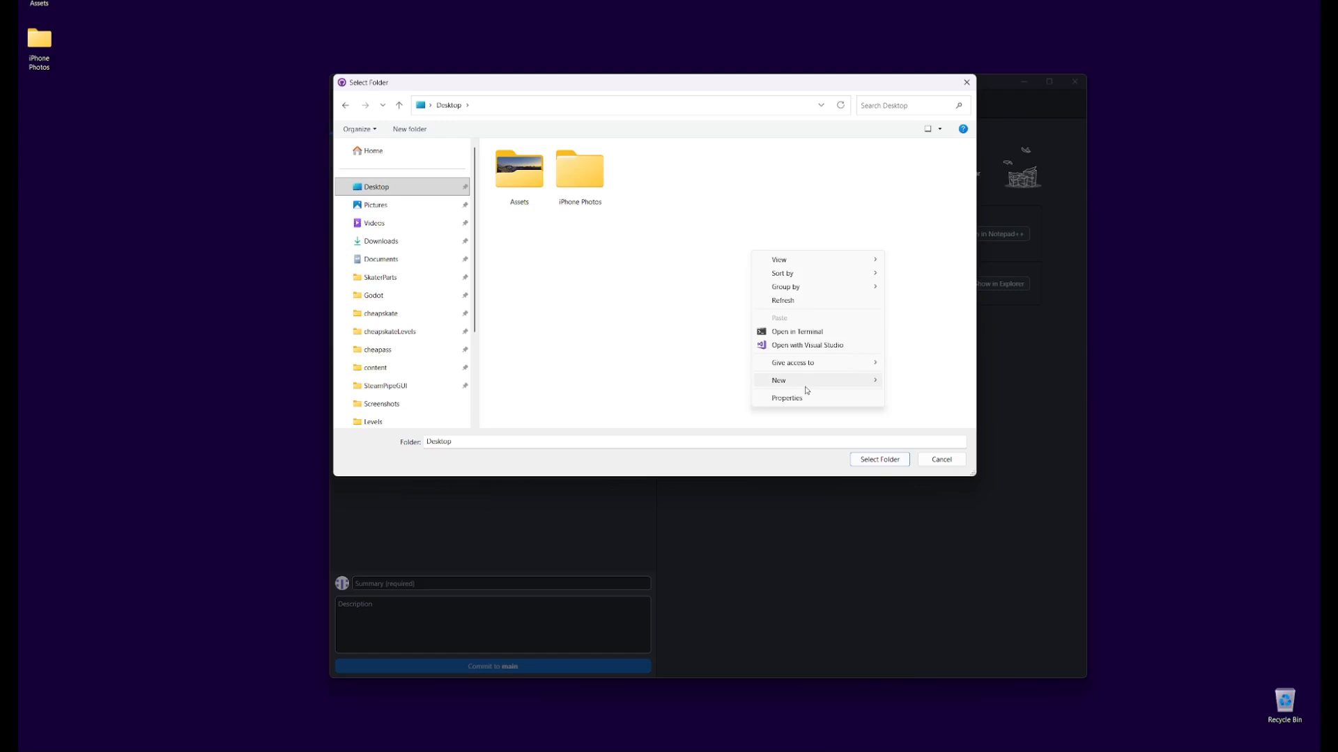
{"action": "mouse_move", "coordinate": [807, 382]}
{"action": "left_click", "coordinate": [910, 383]}
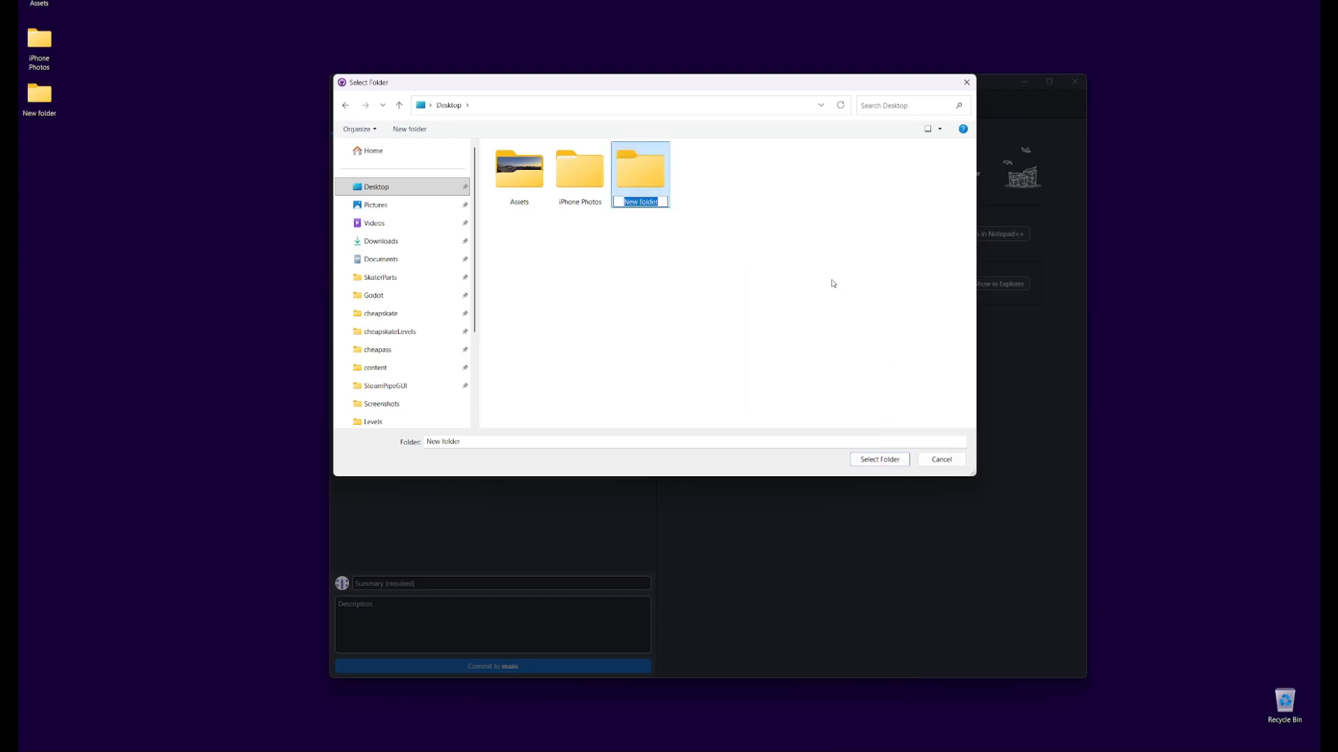
{"action": "type", "text": "cheapskateModding"}
{"action": "key", "text": "Return"}
- Set the cheapskateModding folder as the local path and clone the repository into it
{"action": "double_click", "coordinate": [649, 182]}
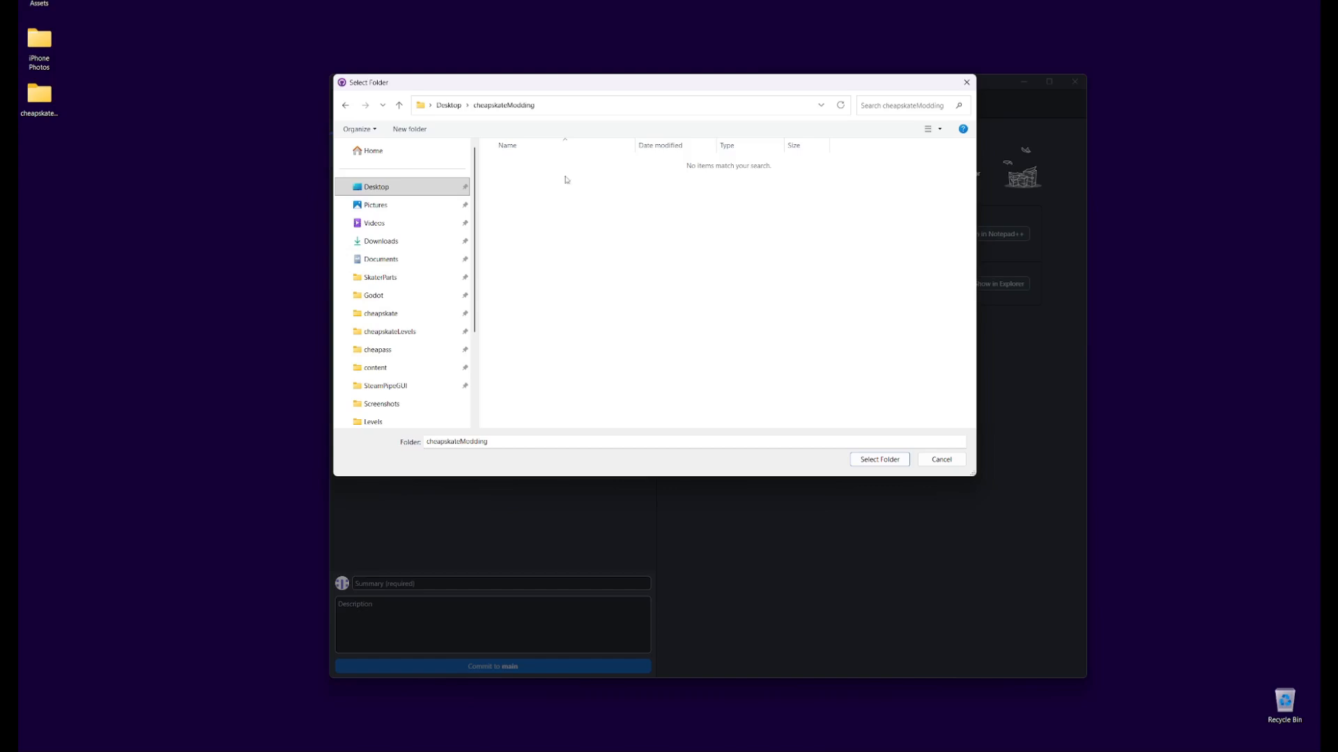
{"action": "left_click", "coordinate": [864, 460]}
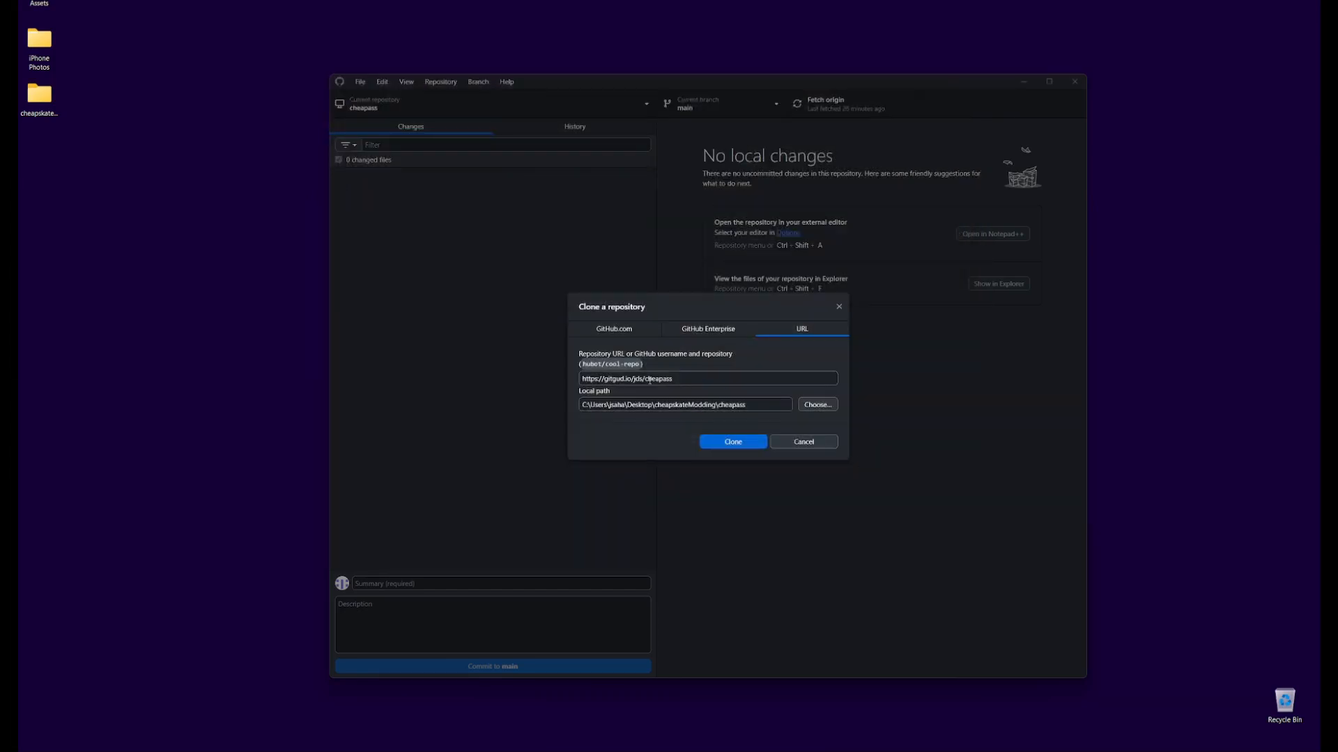
{"action": "left_click", "coordinate": [741, 442]}
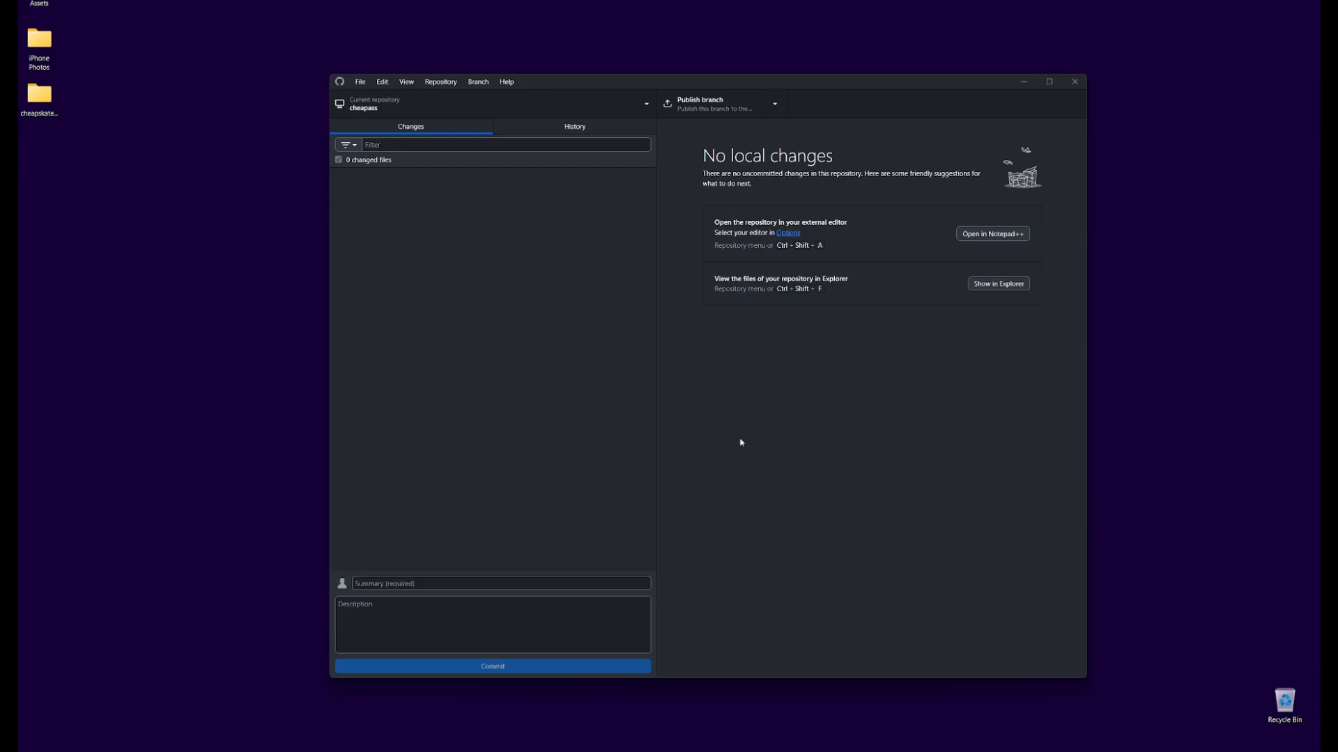
- Open the cloned cheapass folder inside the Desktop's cheapskateModding folder and move its window aside
{"action": "left_click", "coordinate": [47, 128]}
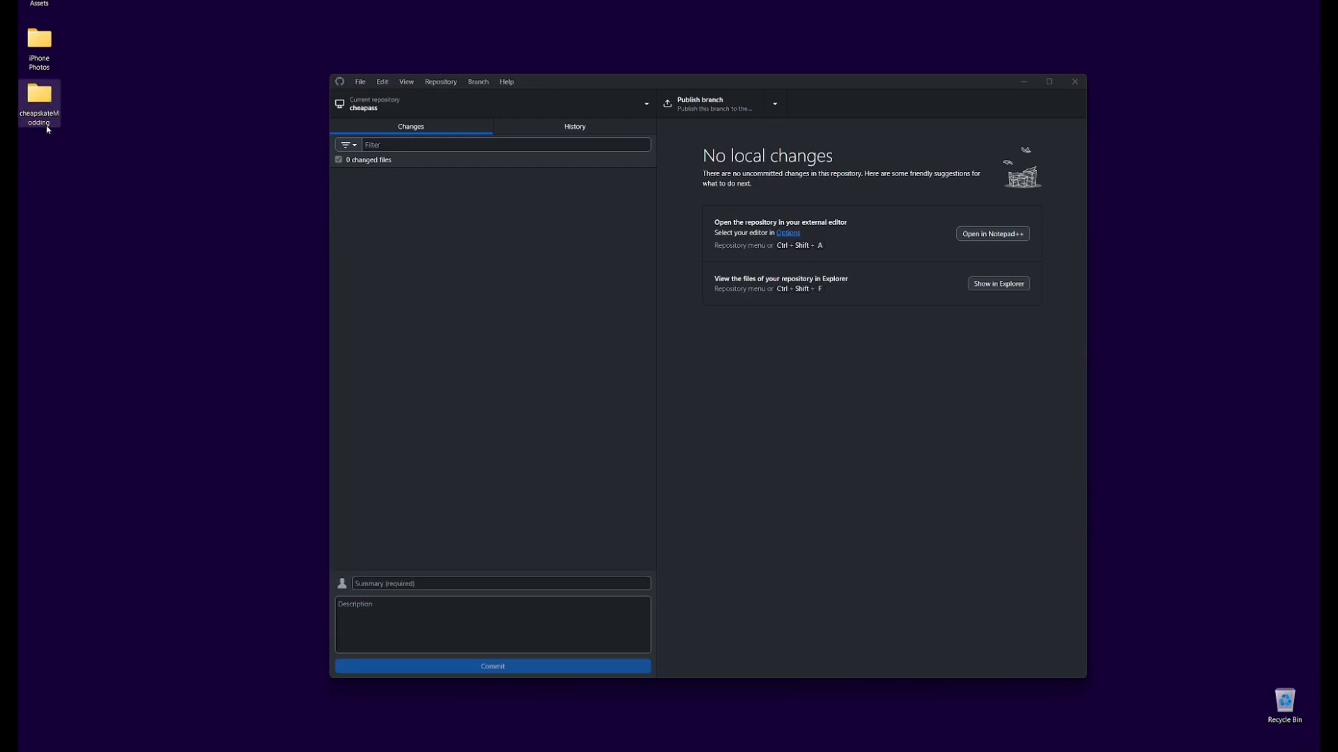
{"action": "double_click", "coordinate": [42, 98]}
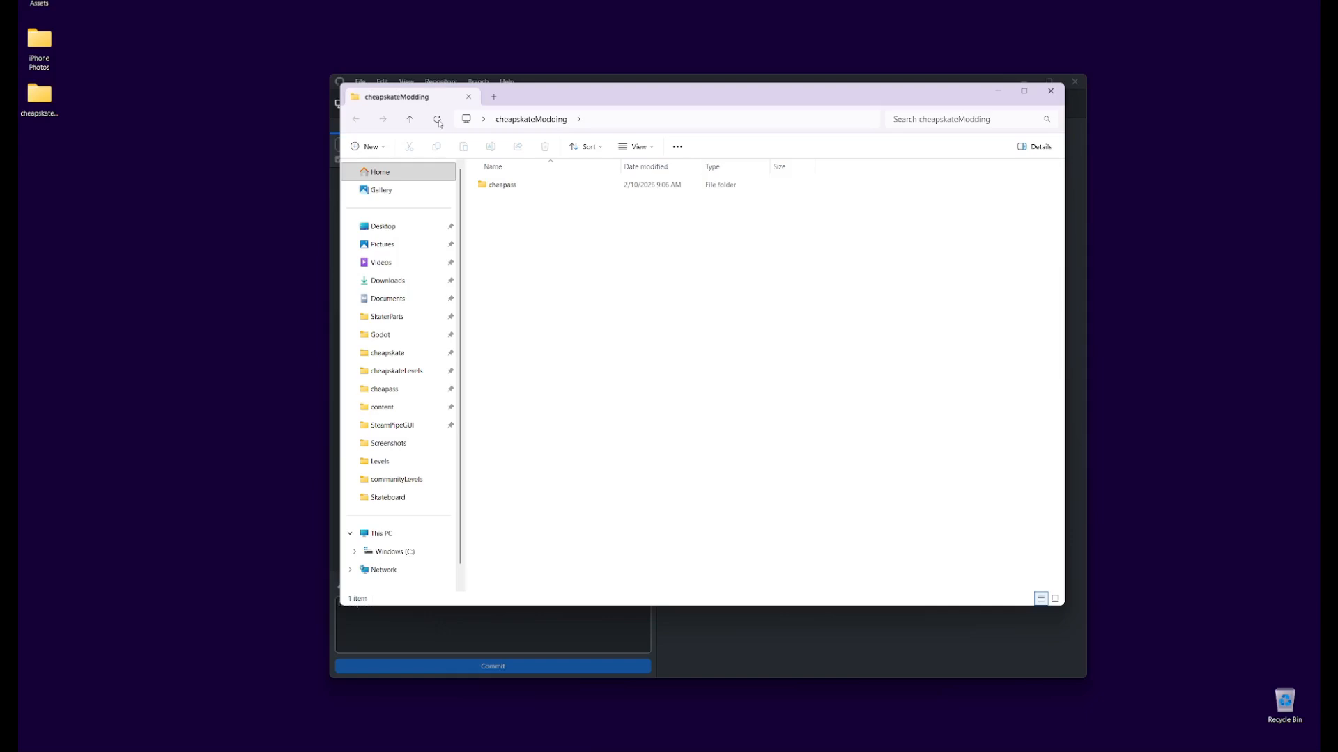
{"action": "double_click", "coordinate": [499, 186]}
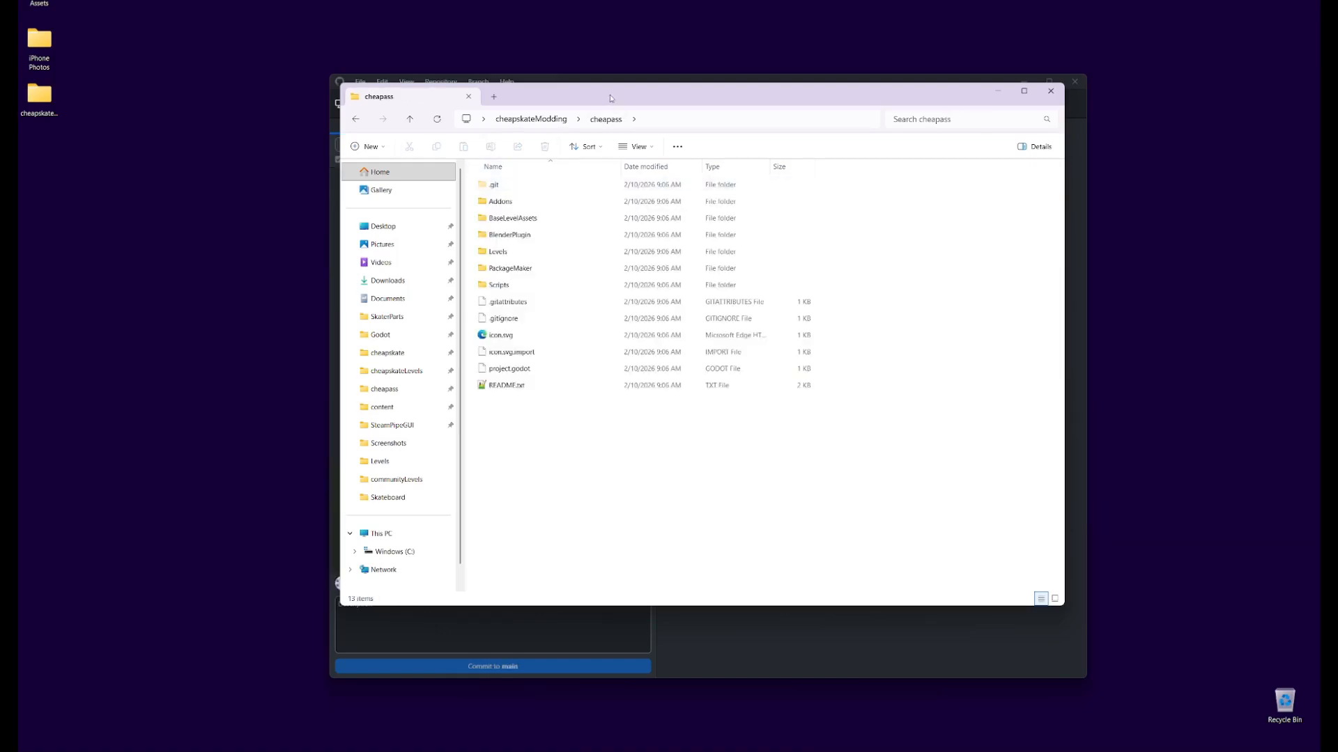
{"action": "left_click_drag", "start_coordinate": [612, 99], "coordinate": [413, 17]}
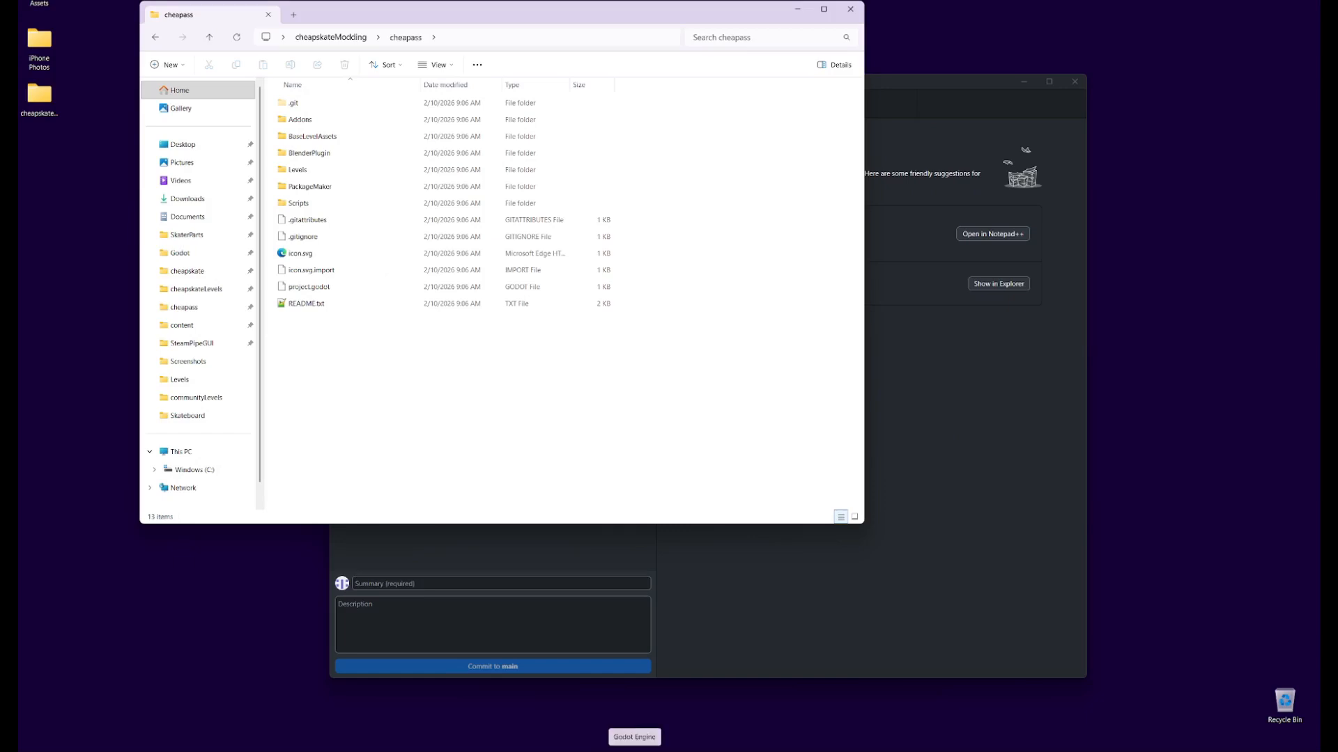
- Switch to the Godot project manager, start importing an existing project and browse to the personal user folder on drive C
{"action": "left_click", "coordinate": [635, 750]}
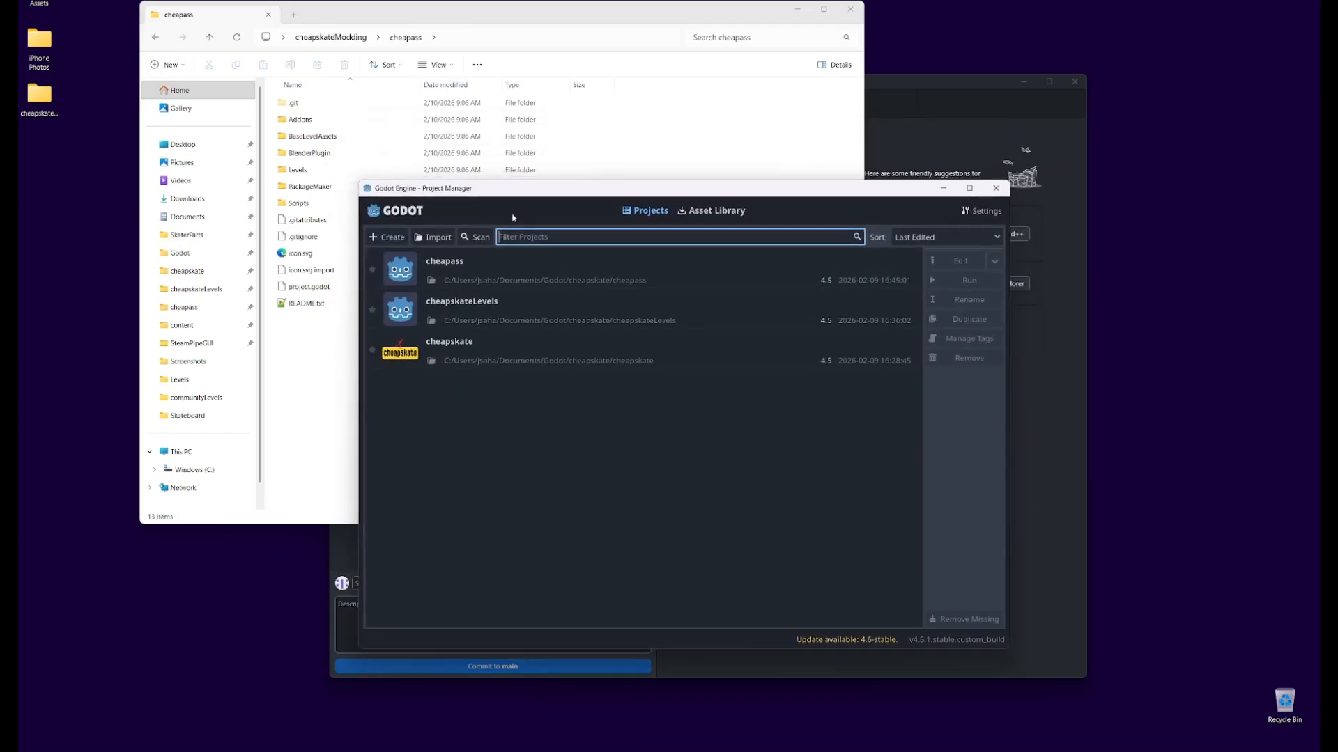
{"action": "left_click", "coordinate": [439, 238]}
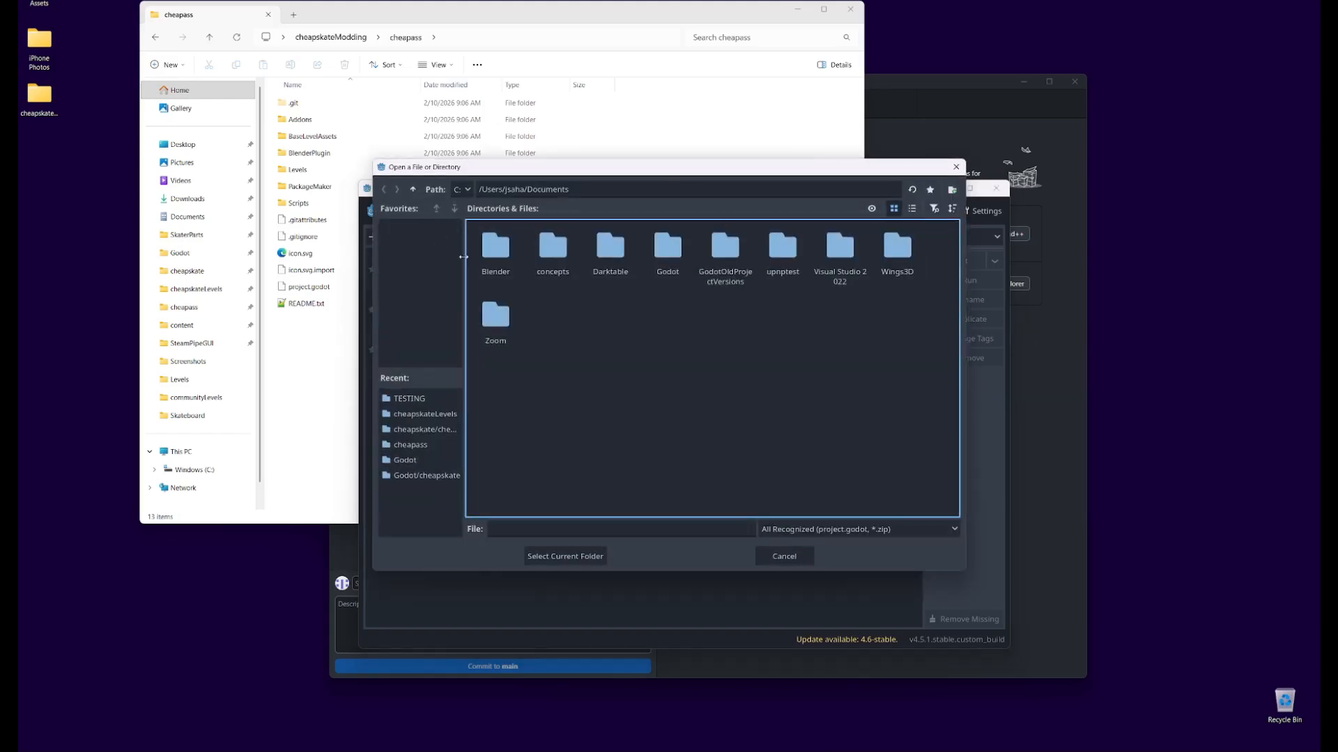
{"action": "left_click", "coordinate": [413, 189]}
{"action": "left_click", "coordinate": [413, 188]}
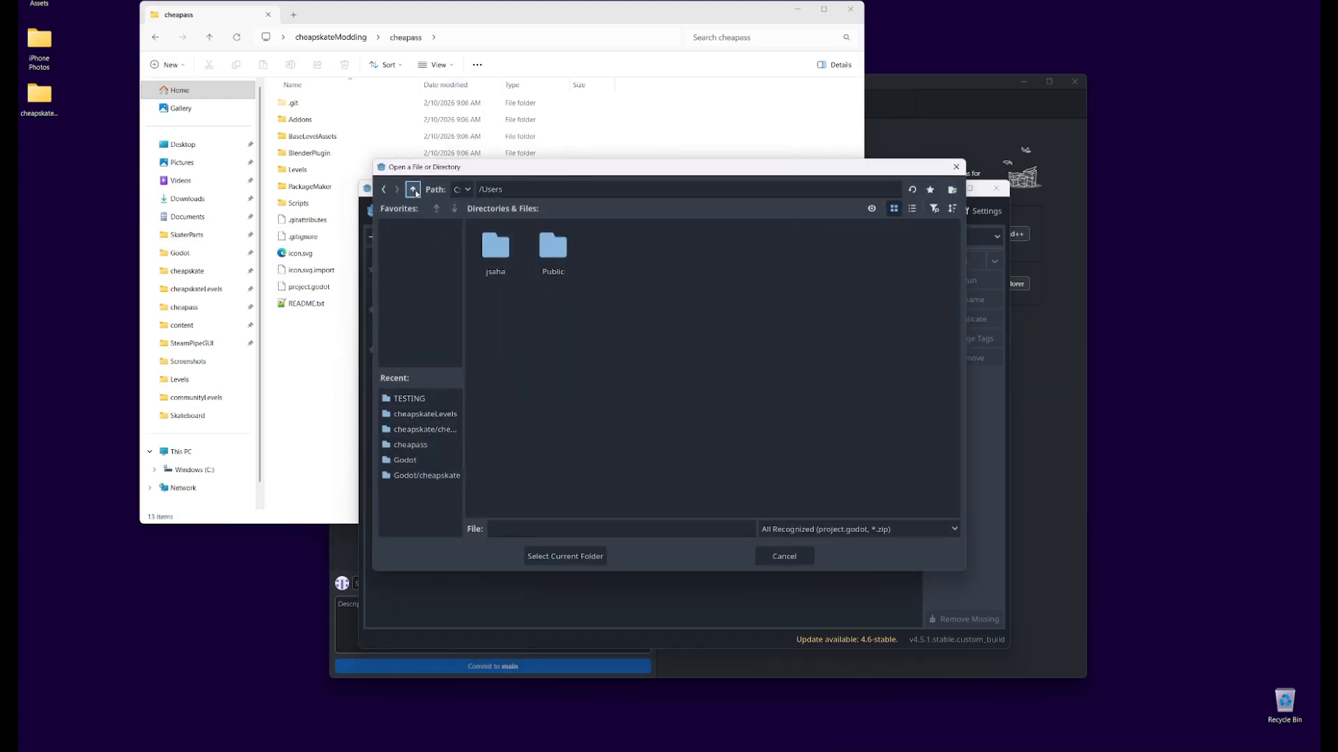
{"action": "left_click", "coordinate": [413, 189]}
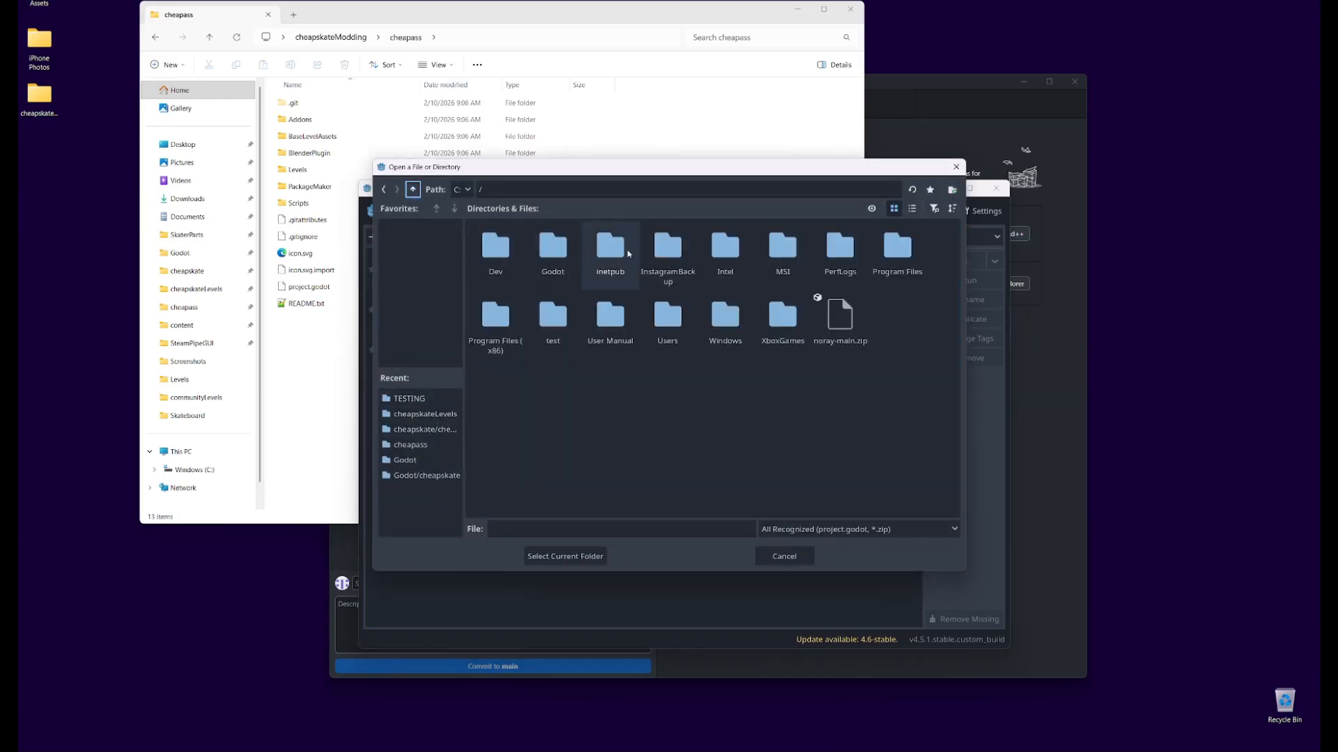
{"action": "double_click", "coordinate": [667, 315]}
{"action": "left_click", "coordinate": [489, 253]}
{"action": "double_click", "coordinate": [489, 253]}
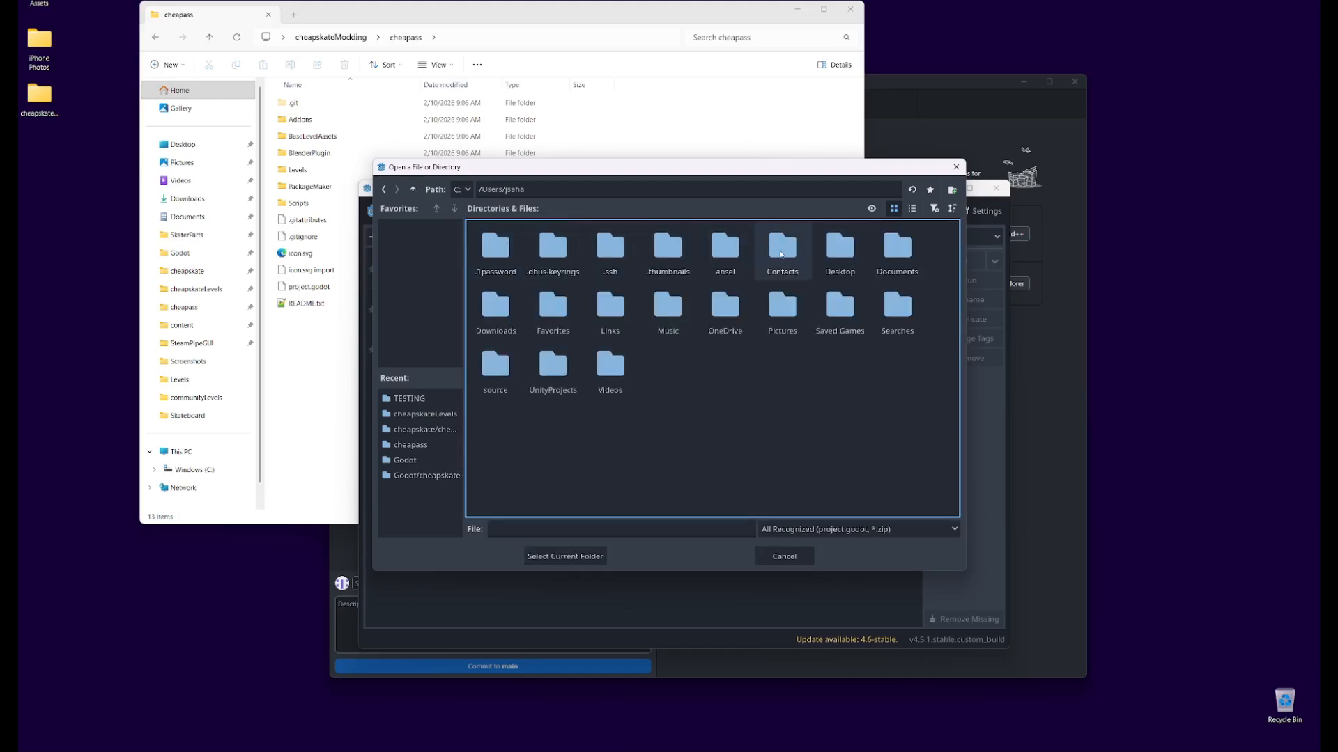
- Import project.godot from Desktop/cheapskateModding/cheapass with Edit Now turned off
{"action": "double_click", "coordinate": [841, 247]}
{"action": "double_click", "coordinate": [547, 248]}
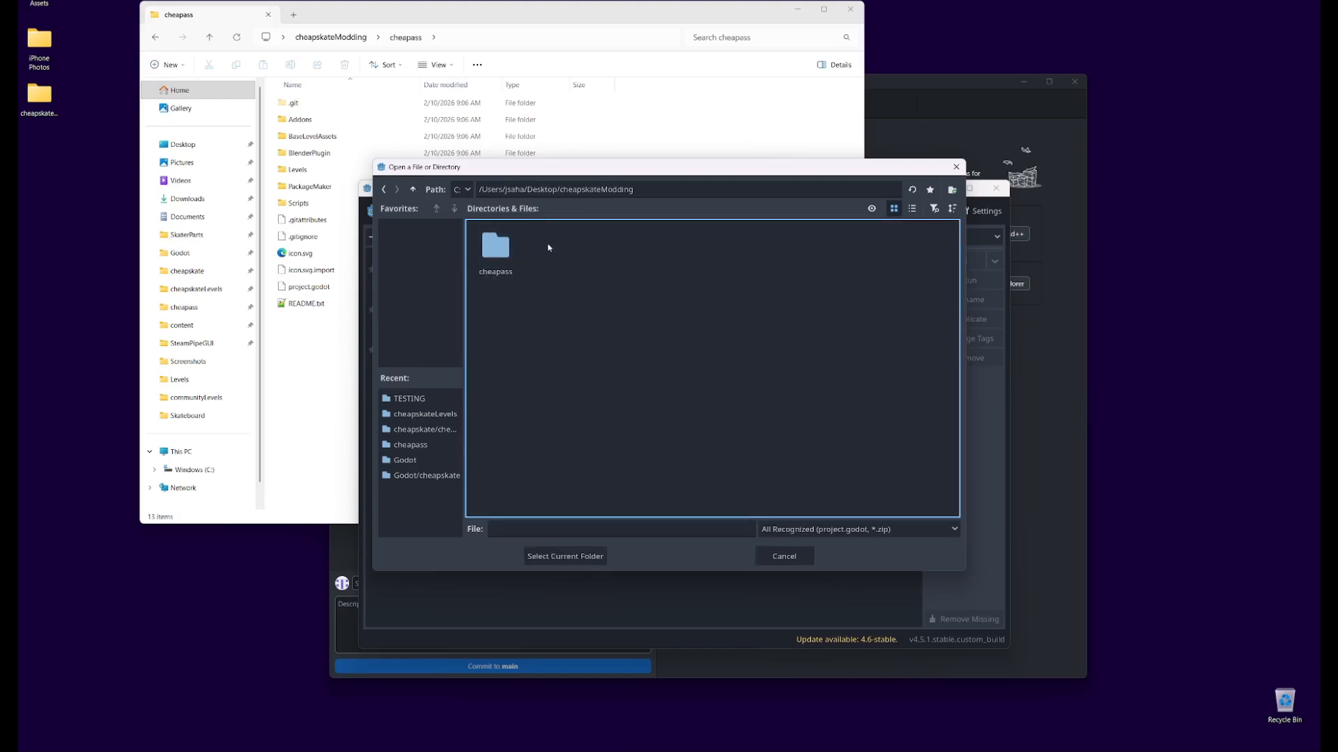
{"action": "double_click", "coordinate": [495, 248]}
{"action": "left_click", "coordinate": [842, 251]}
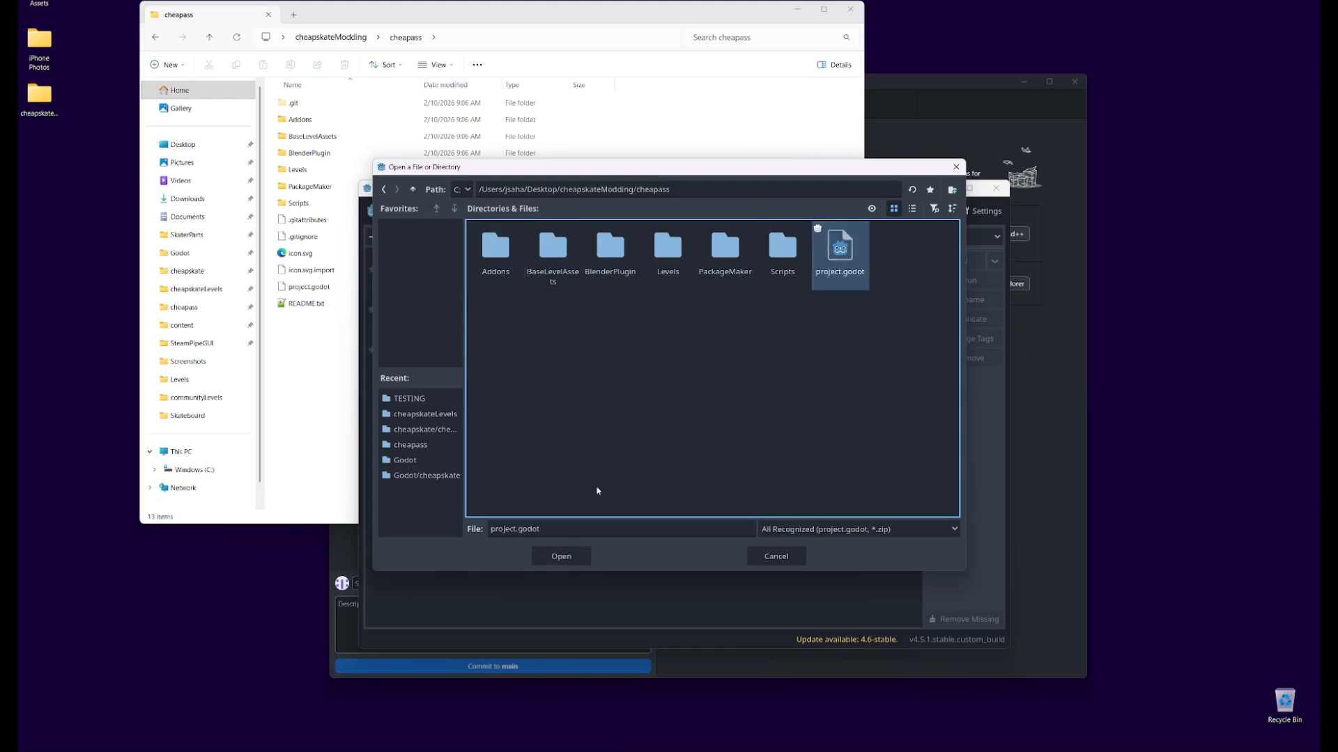
{"action": "left_click", "coordinate": [567, 552]}
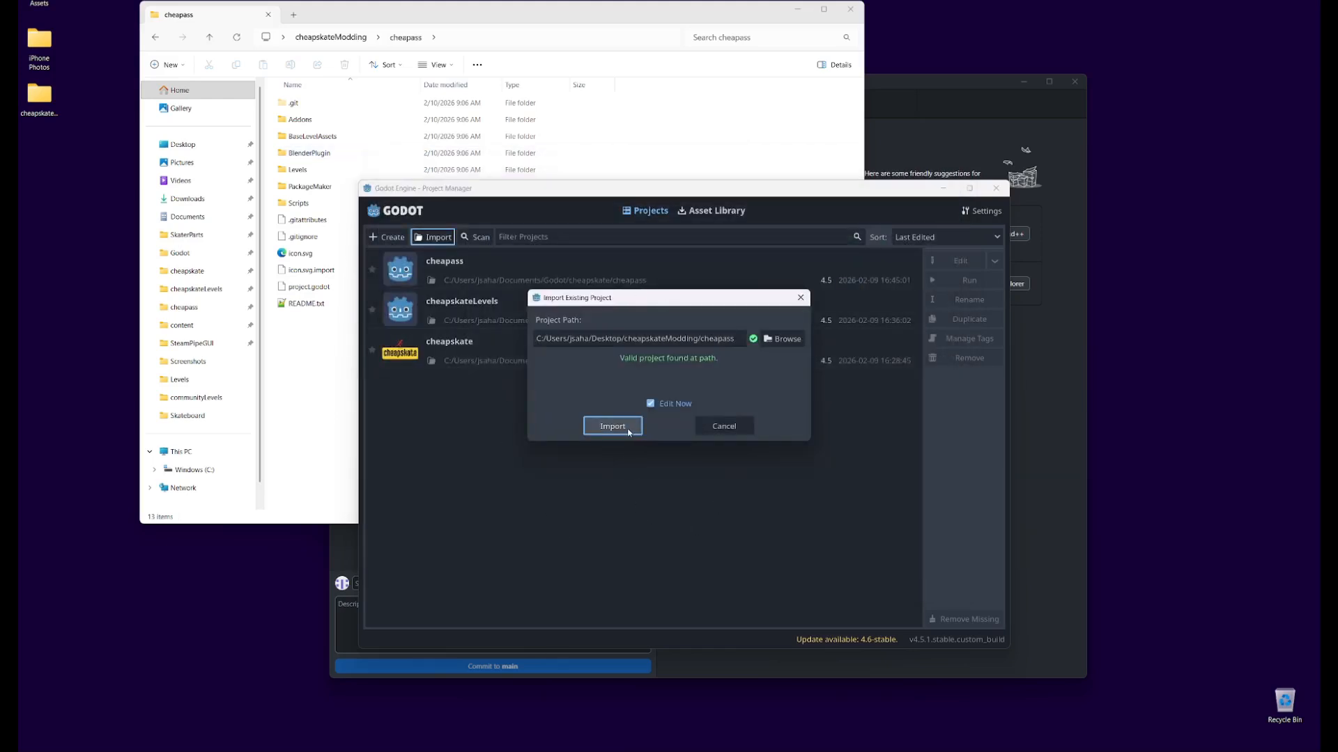
{"action": "left_click", "coordinate": [651, 404]}
{"action": "left_click", "coordinate": [632, 425]}
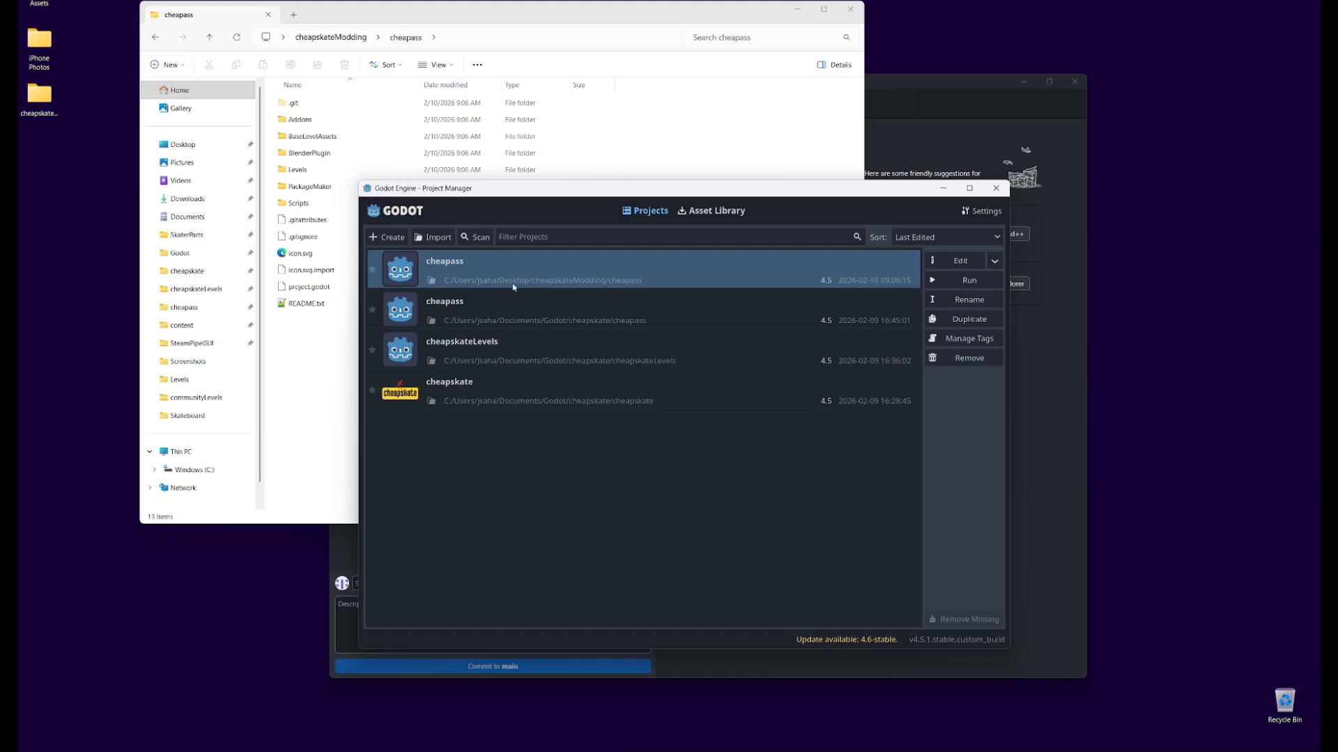
- Open the cheapass project stored in Desktop/cheapskateModding for editing
{"action": "left_click", "coordinate": [514, 306]}
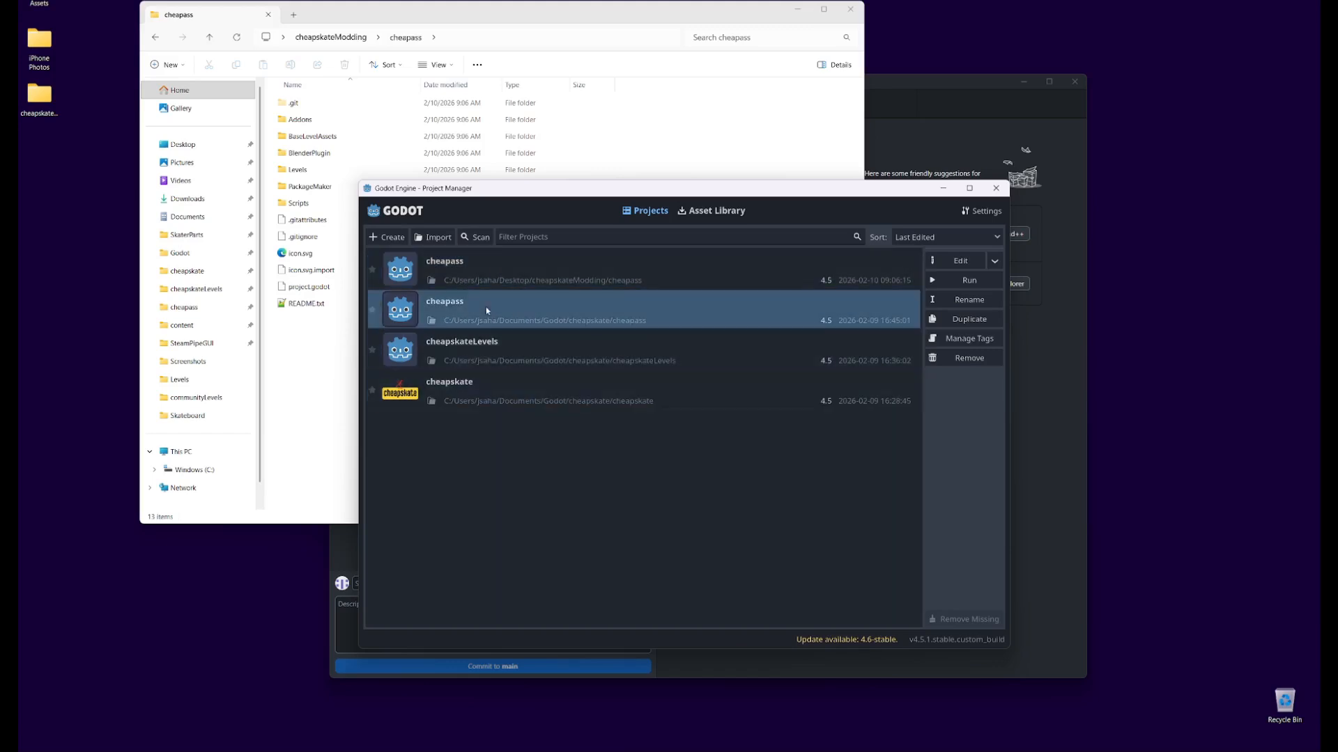
{"action": "left_click", "coordinate": [493, 278]}
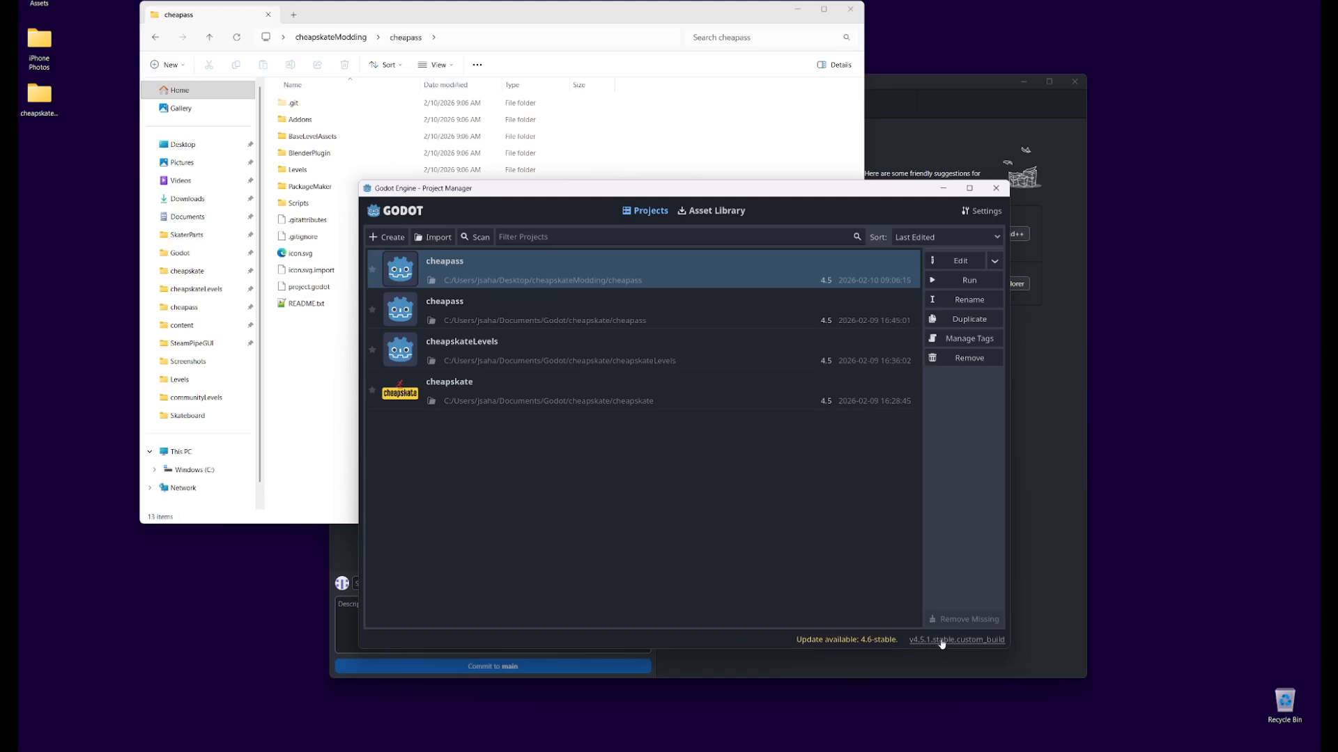
{"action": "left_click_drag", "start_coordinate": [601, 193], "coordinate": [609, 166]}
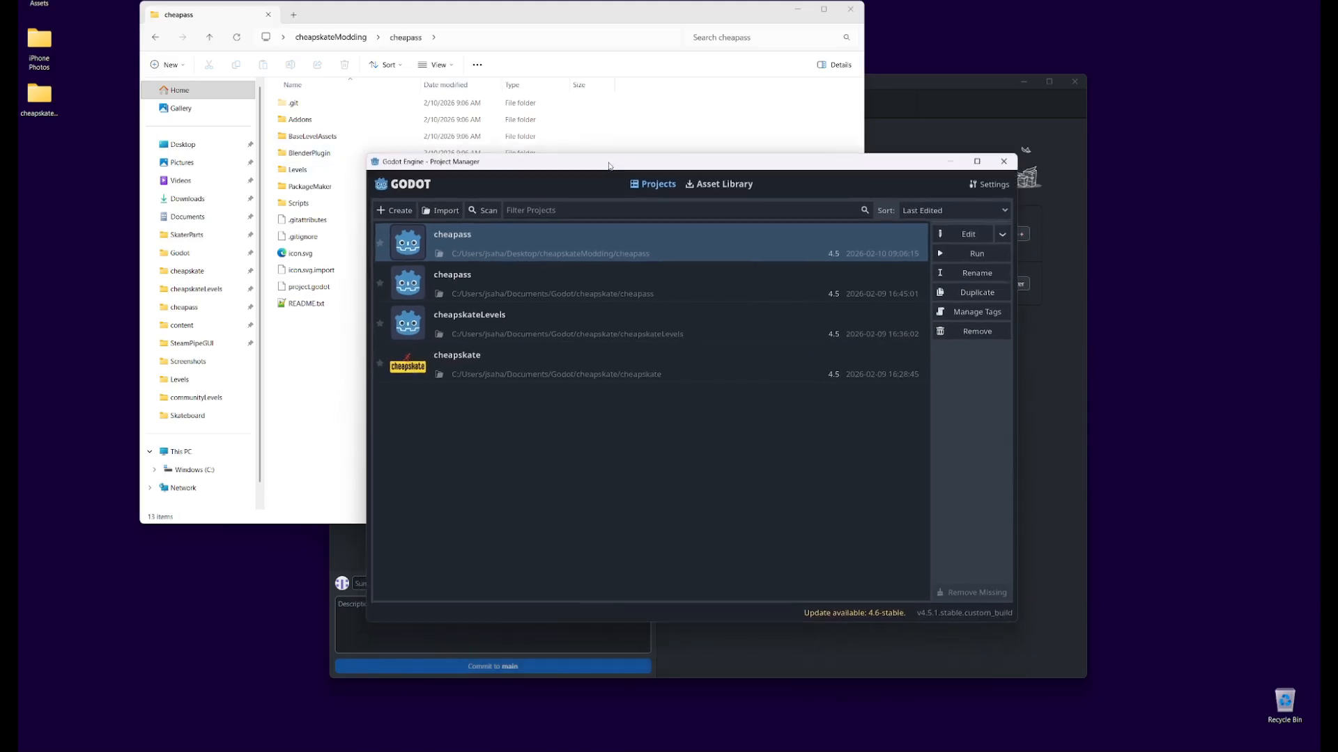
{"action": "double_click", "coordinate": [494, 247]}
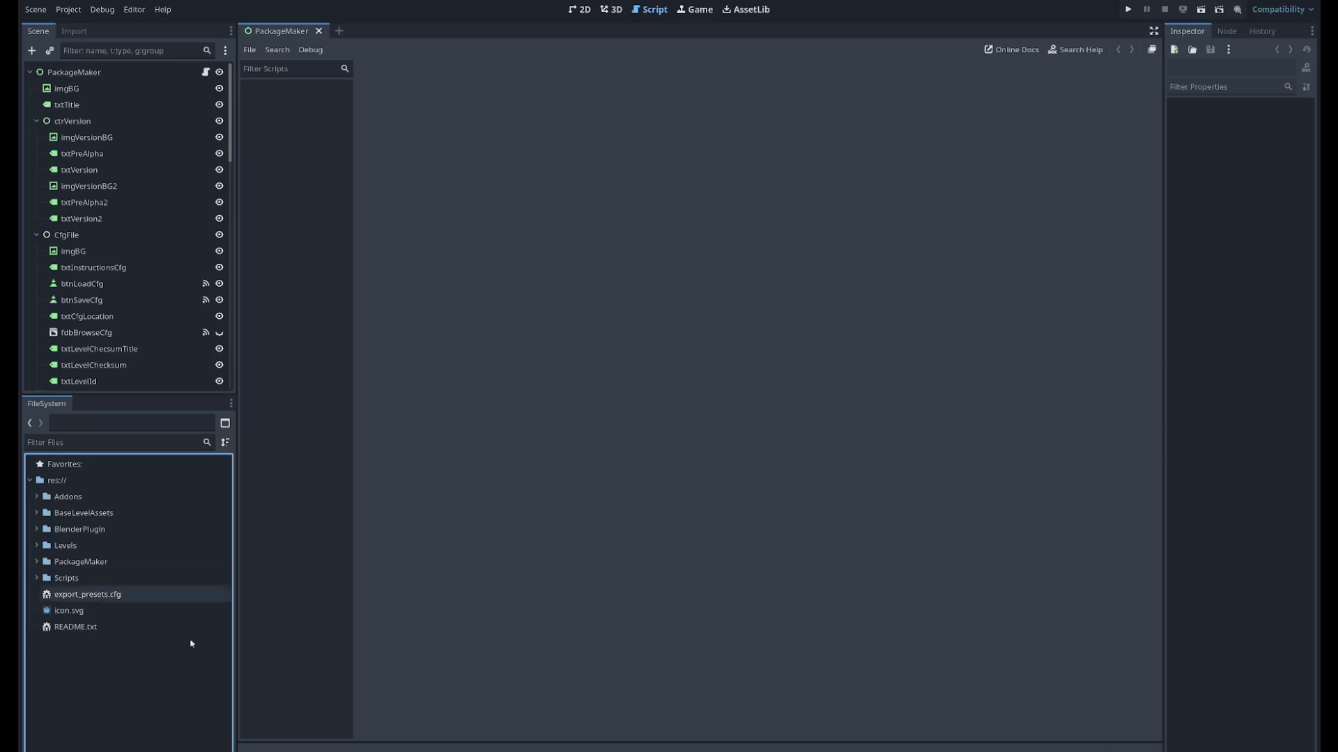
- Open README.txt from the project files and review its instructions for creating an export preset
{"action": "double_click", "coordinate": [69, 627]}
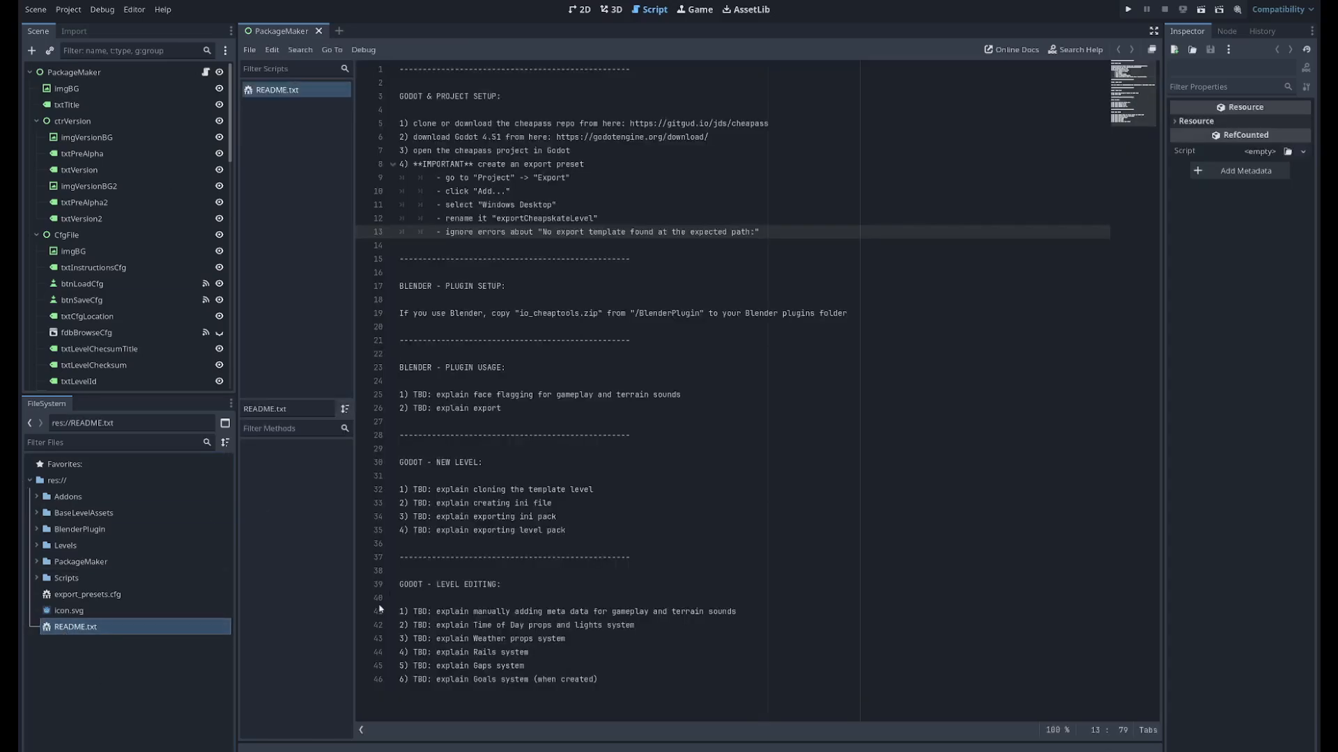
{"action": "left_click", "coordinate": [667, 219]}
{"action": "left_click_drag", "start_coordinate": [772, 231], "coordinate": [356, 166]}
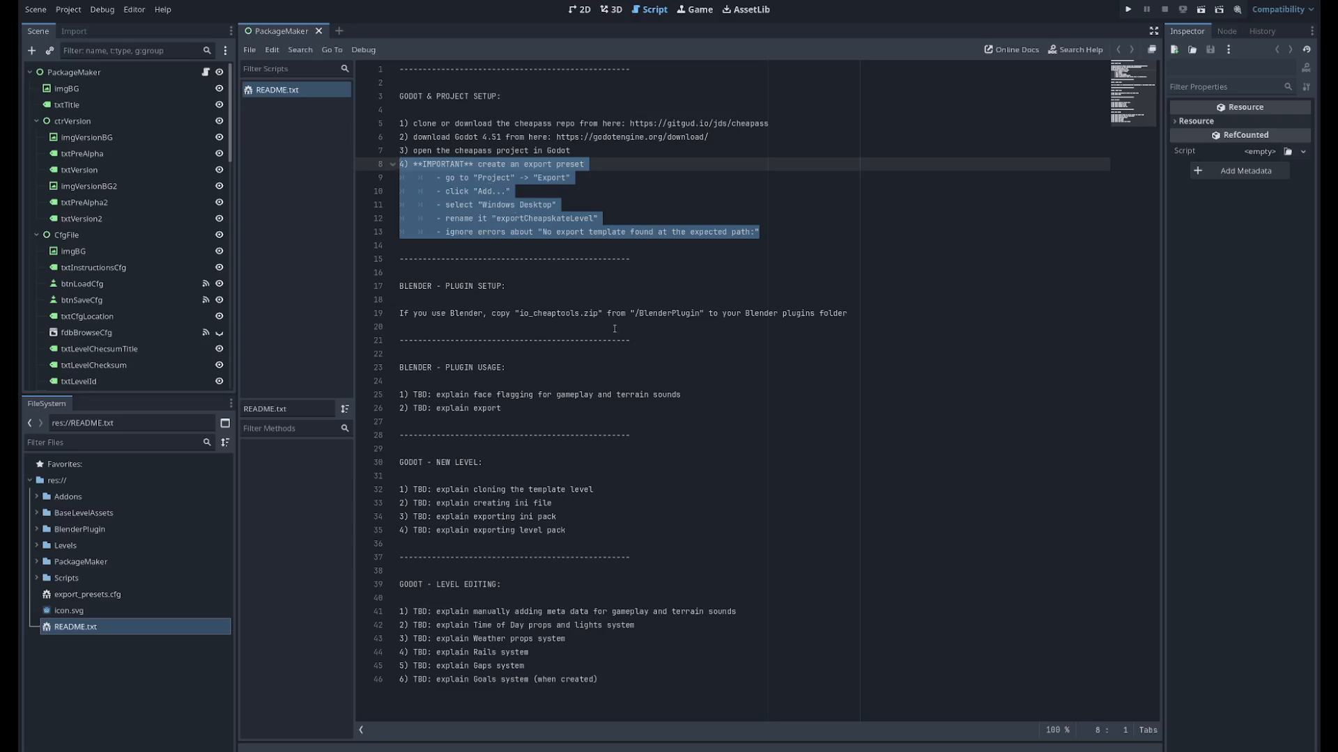
{"action": "left_click", "coordinate": [511, 193]}
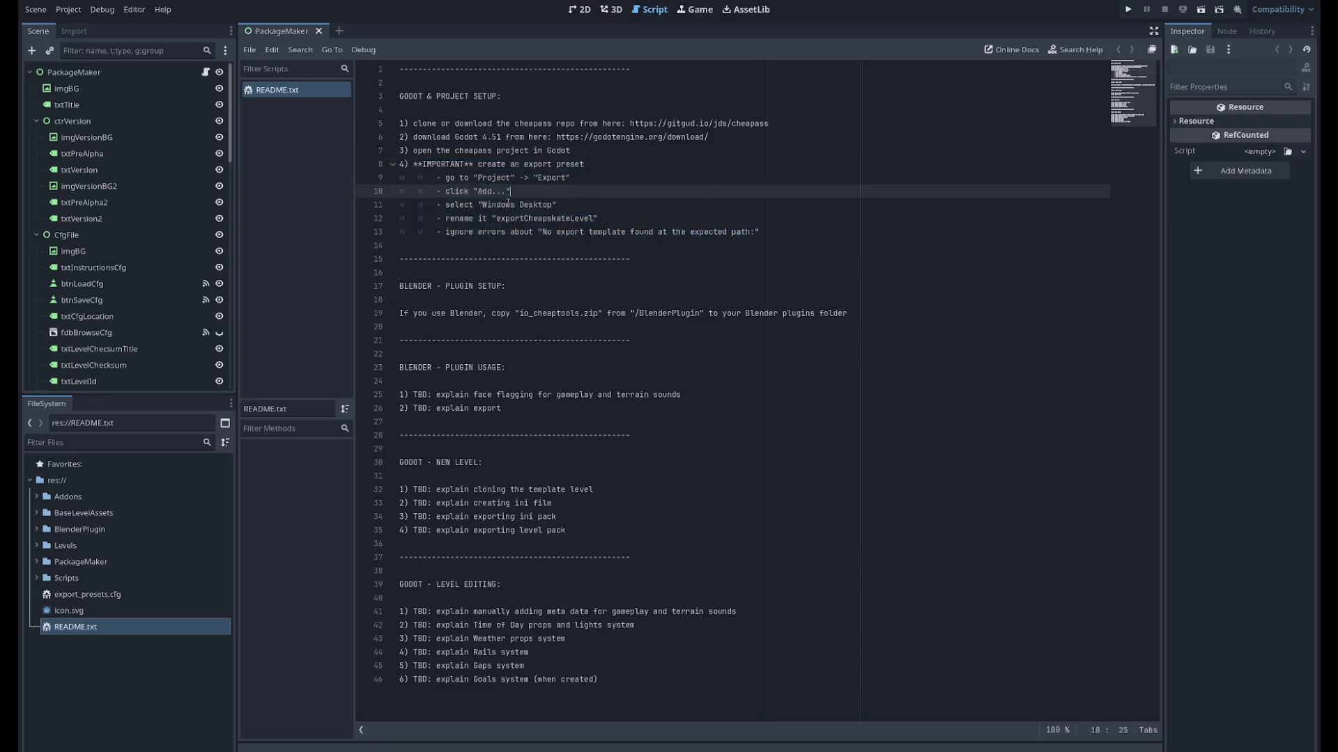
{"action": "left_click_drag", "start_coordinate": [589, 218], "coordinate": [316, 187]}
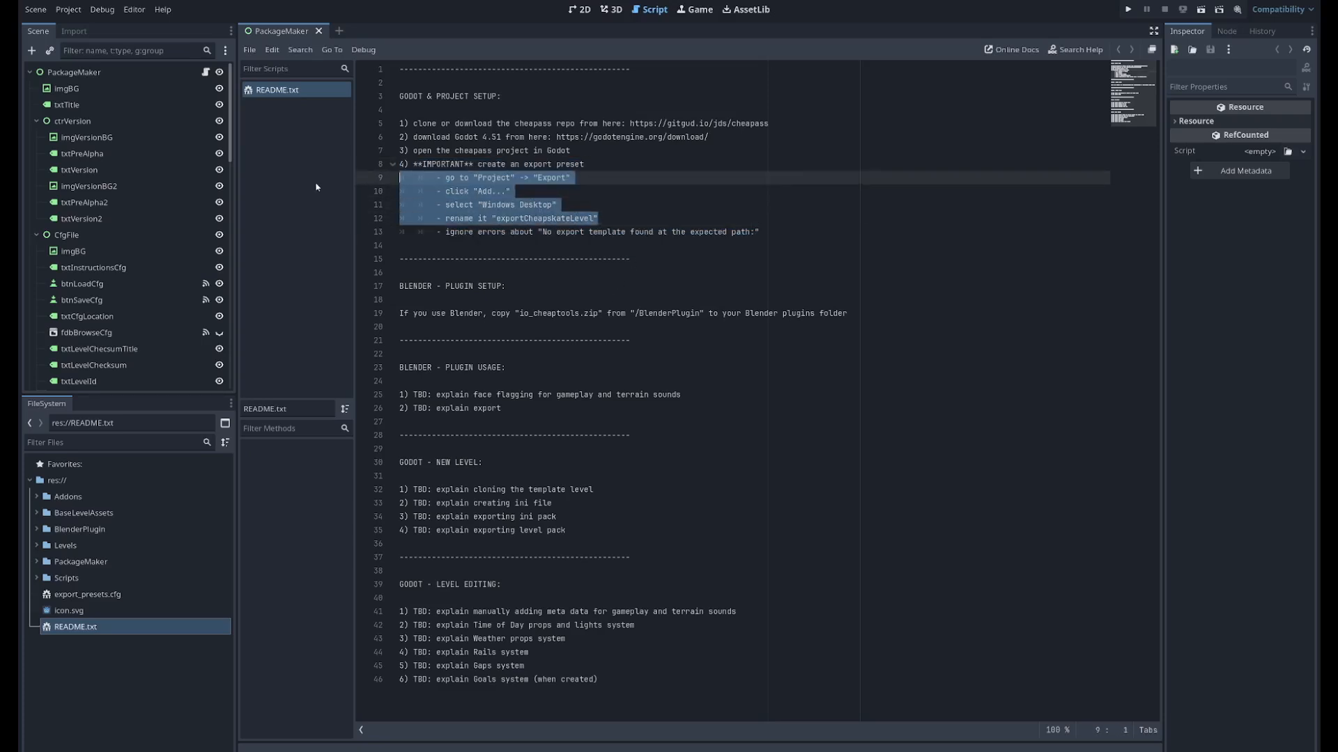
- Copy the preset name exportCheapskateLevel from the README's rename instruction
{"action": "left_click", "coordinate": [521, 194]}
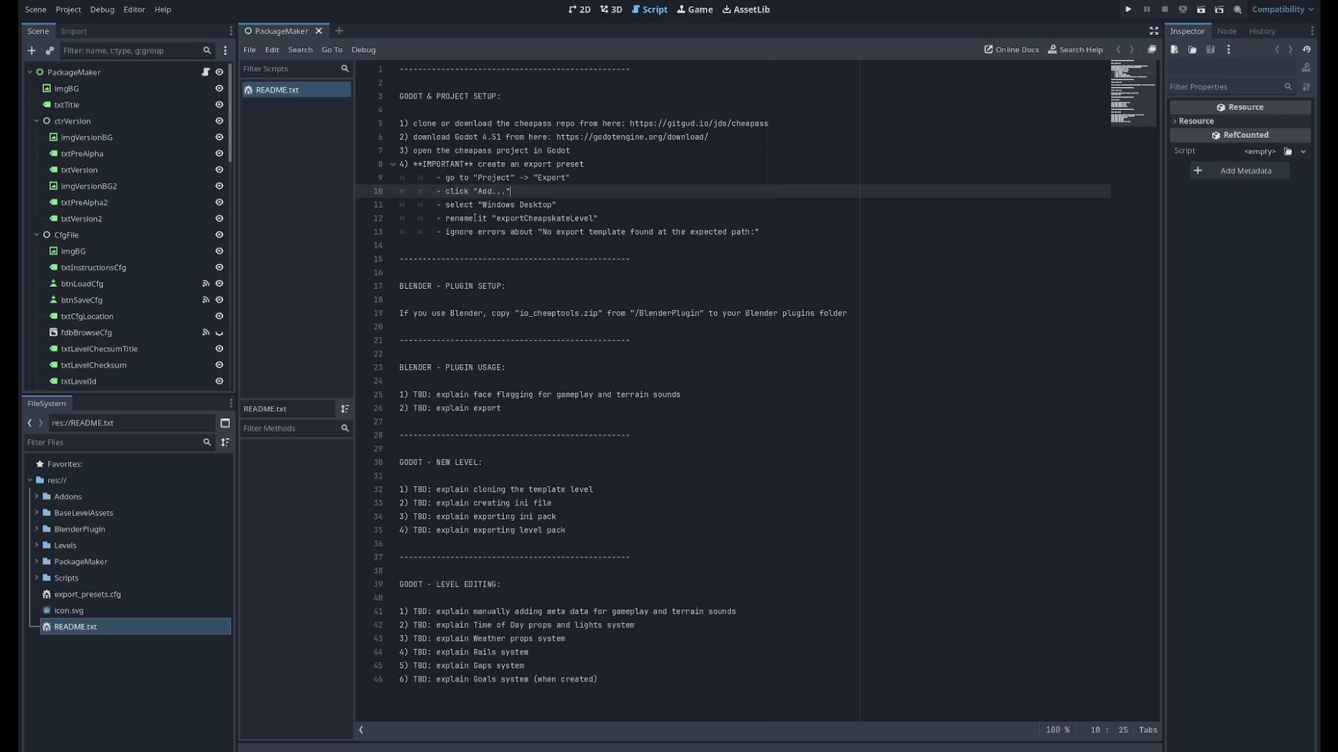
{"action": "double_click", "coordinate": [512, 218]}
{"action": "key", "text": "ctrl+c"}
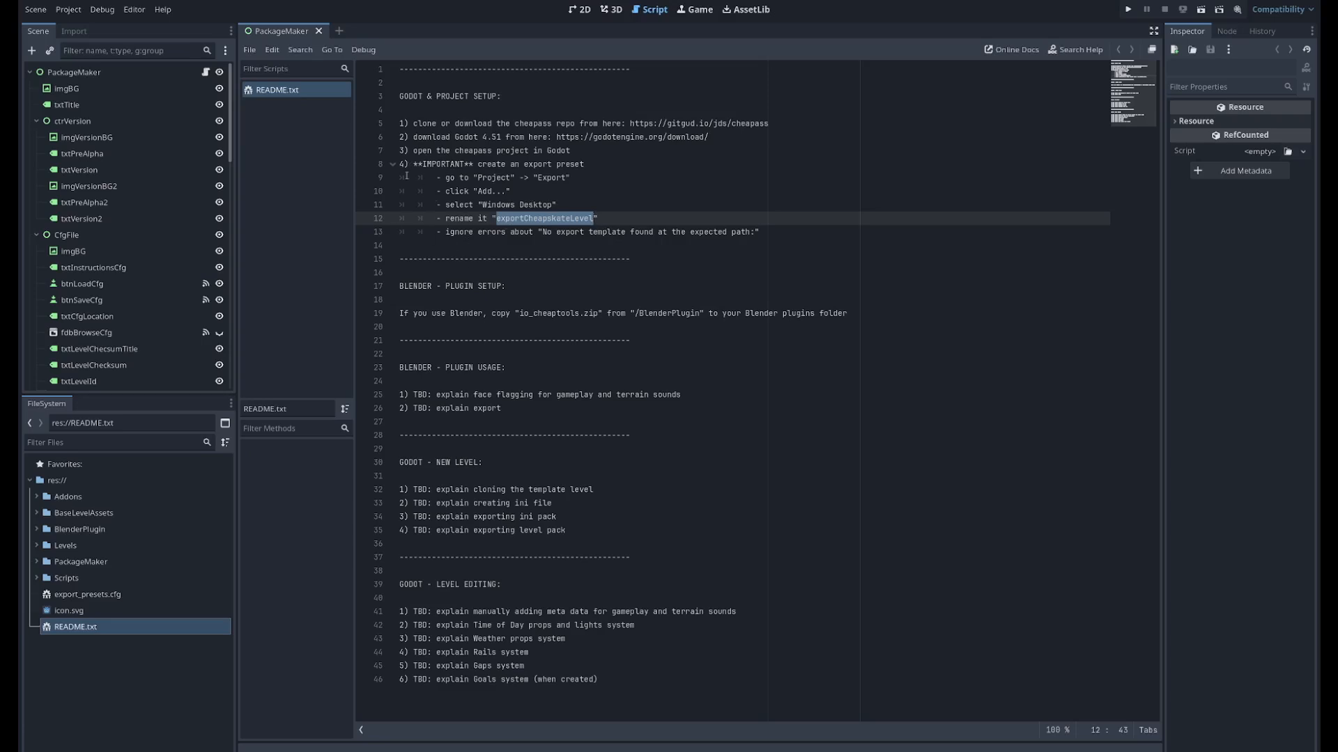
- Add a Windows Desktop export preset to the project
{"action": "left_click", "coordinate": [68, 9]}
{"action": "left_click", "coordinate": [69, 84]}
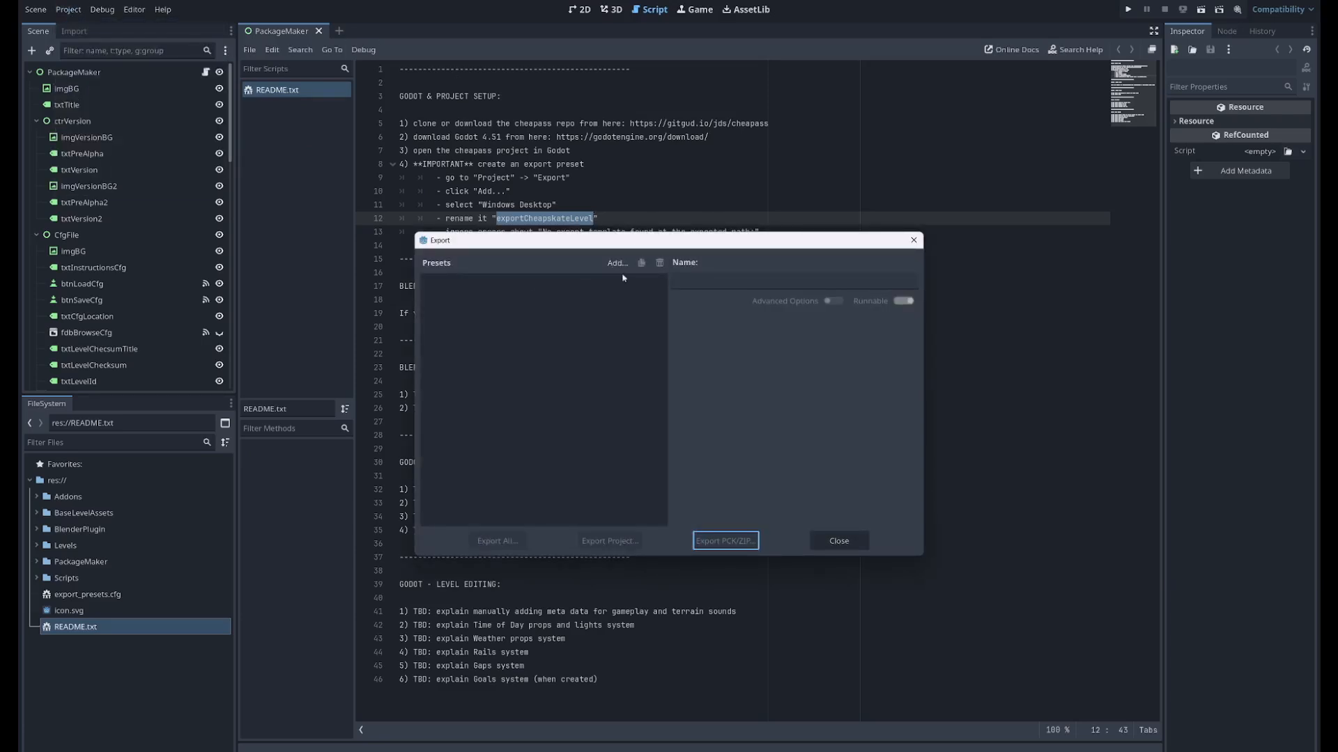
{"action": "left_click", "coordinate": [616, 264]}
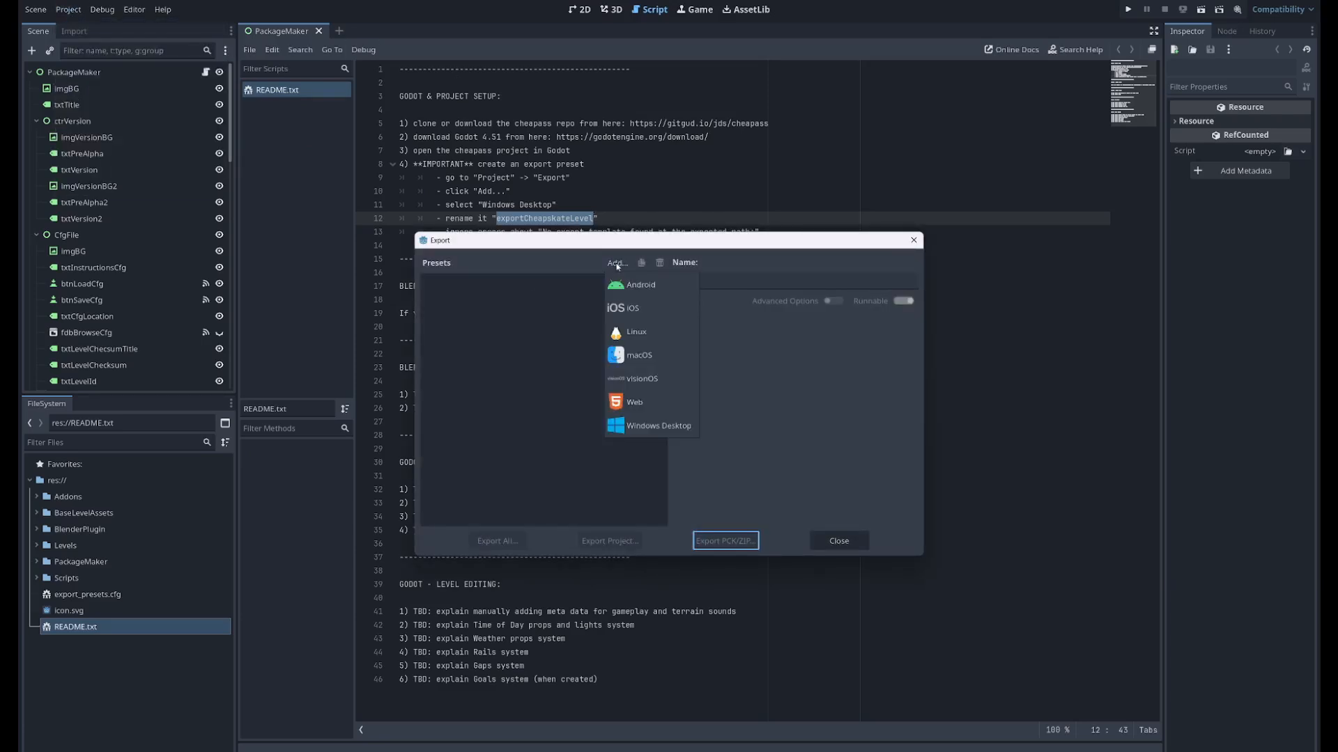
{"action": "left_click", "coordinate": [654, 427]}
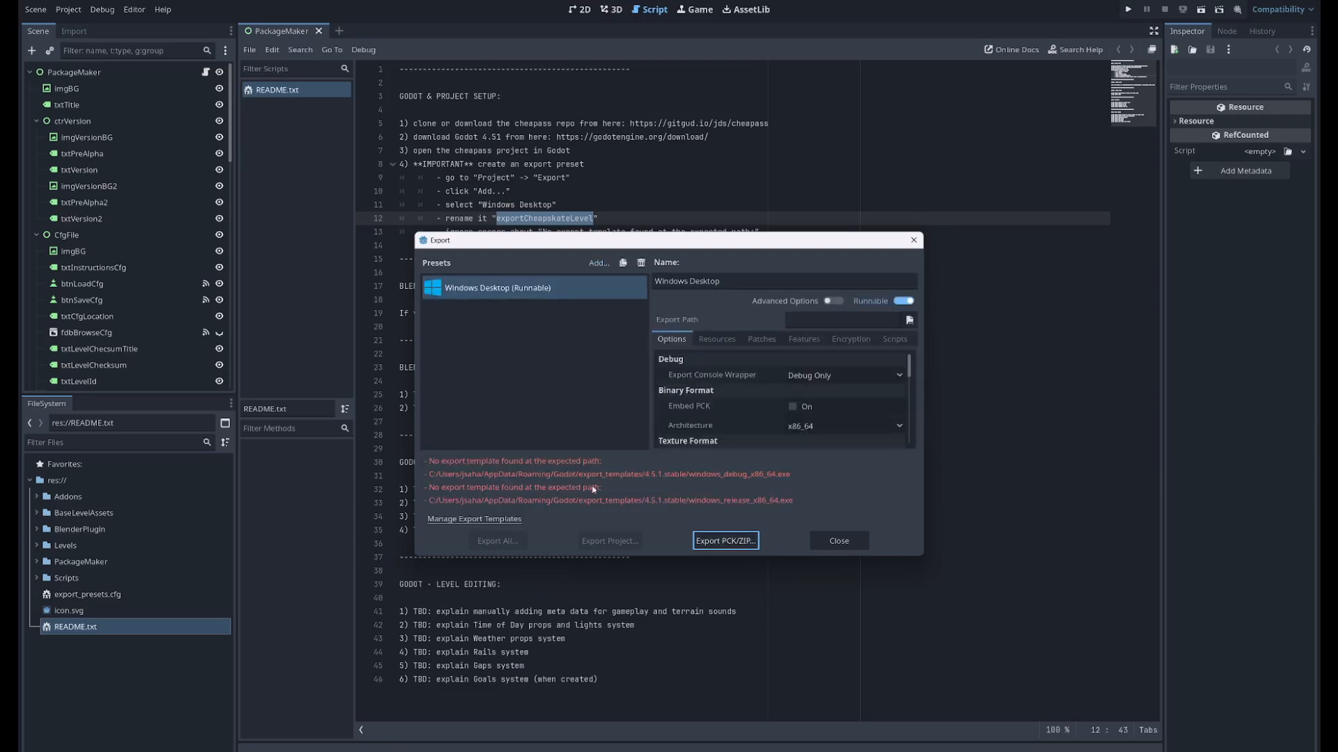
- Rename the Windows Desktop export preset to exportCheapskateLevel, close the export settings and save the project
{"action": "left_click", "coordinate": [486, 294]}
{"action": "left_click", "coordinate": [691, 281]}
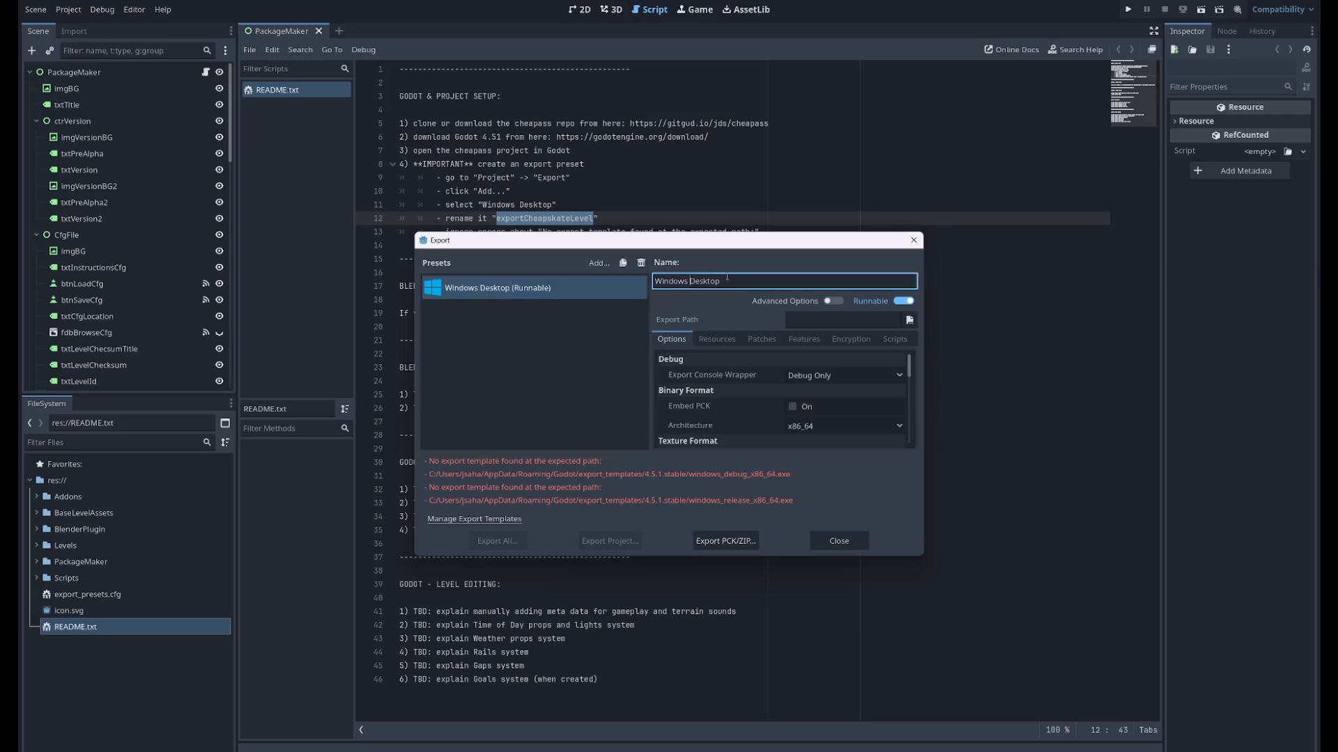
{"action": "key", "text": "ctrl+a"}
{"action": "key", "text": "ctrl+v"}
{"action": "left_click", "coordinate": [831, 540]}
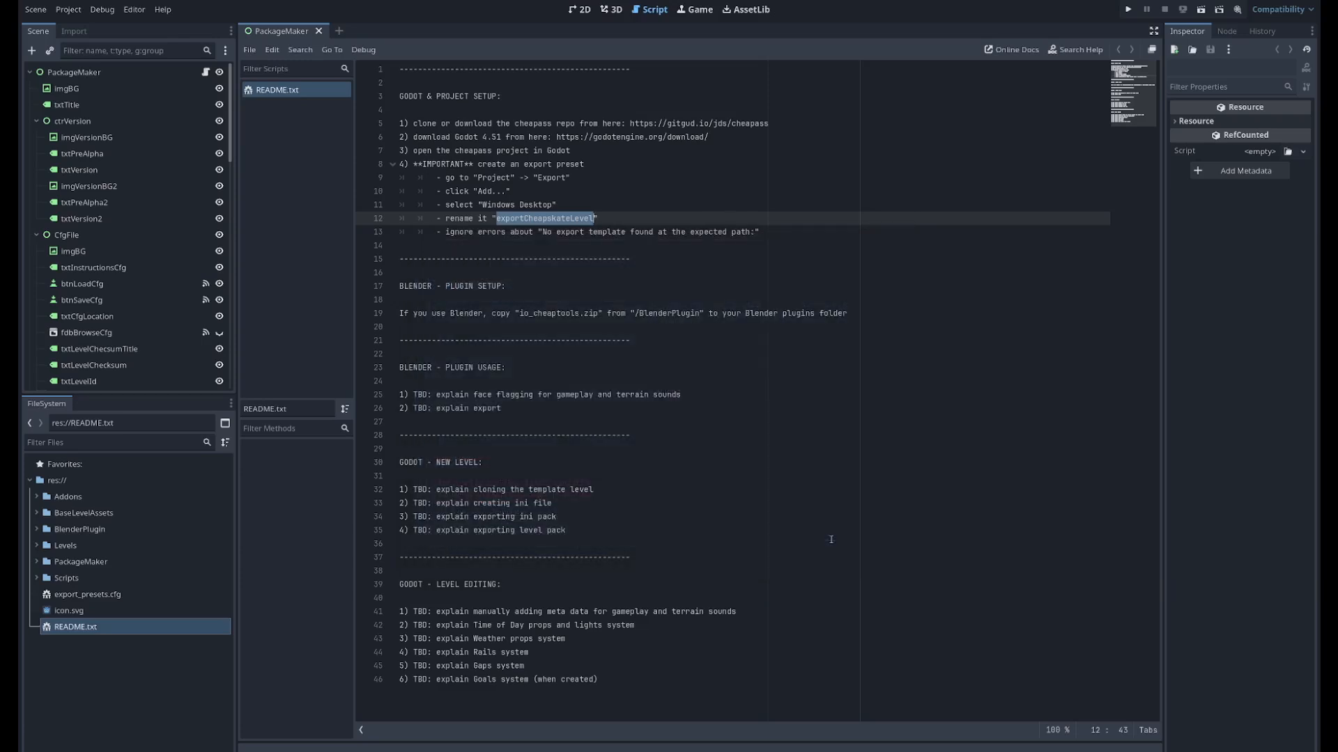
{"action": "key", "text": "ctrl+s"}
- Reopen the export settings to check the exportCheapskateLevel preset, and close them again
{"action": "left_click", "coordinate": [71, 11]}
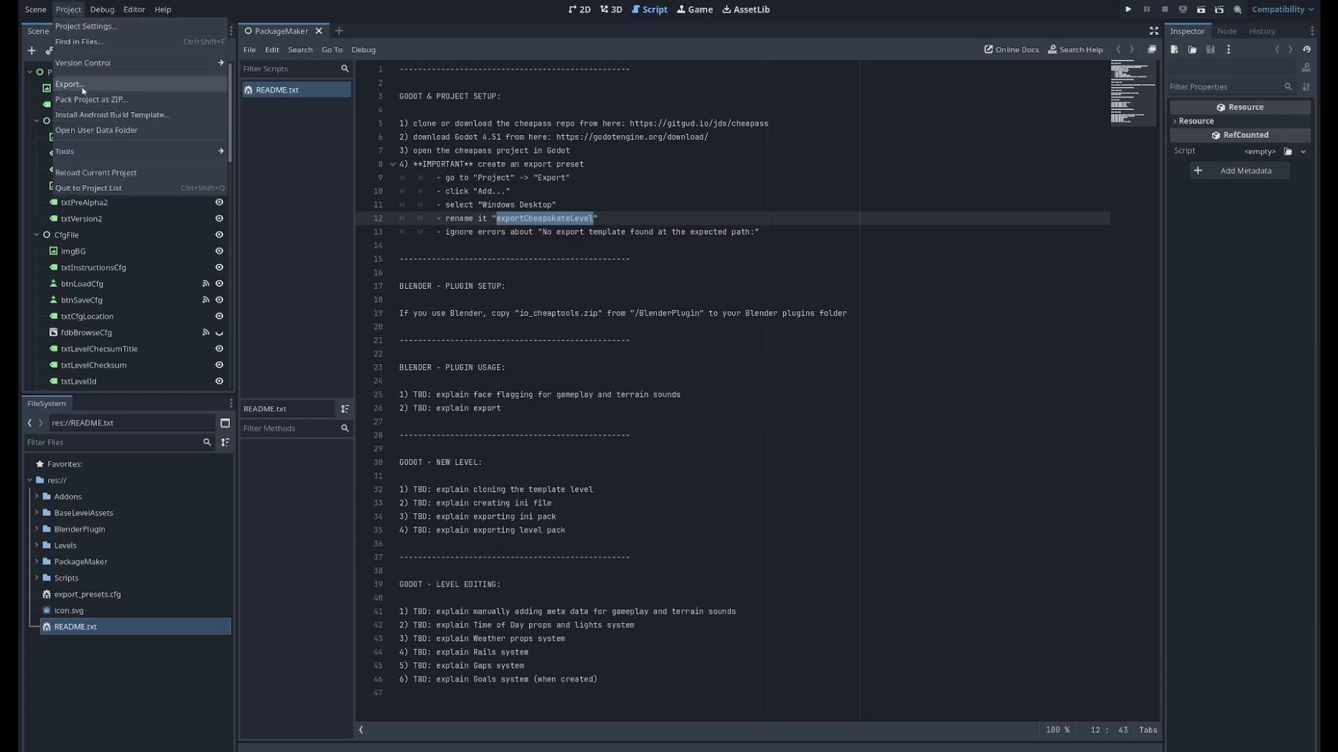
{"action": "left_click", "coordinate": [70, 85]}
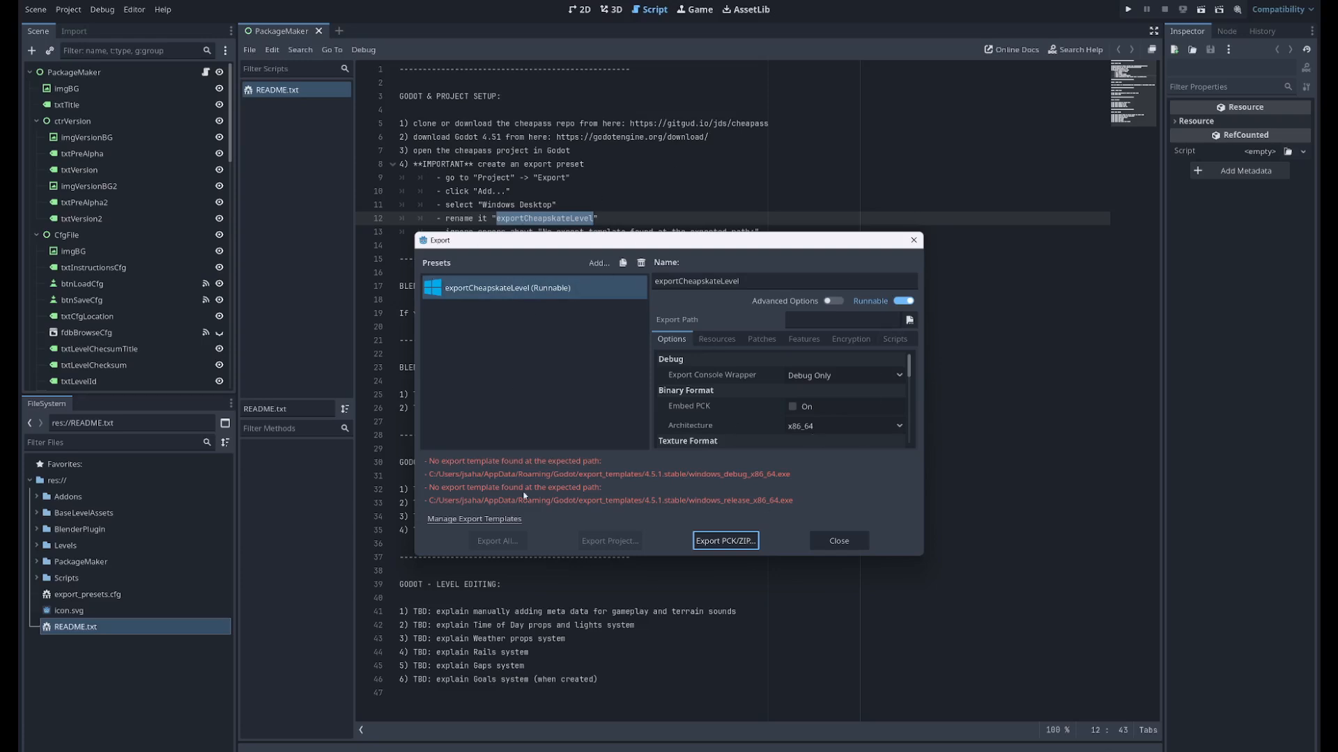
{"action": "left_click", "coordinate": [913, 240]}
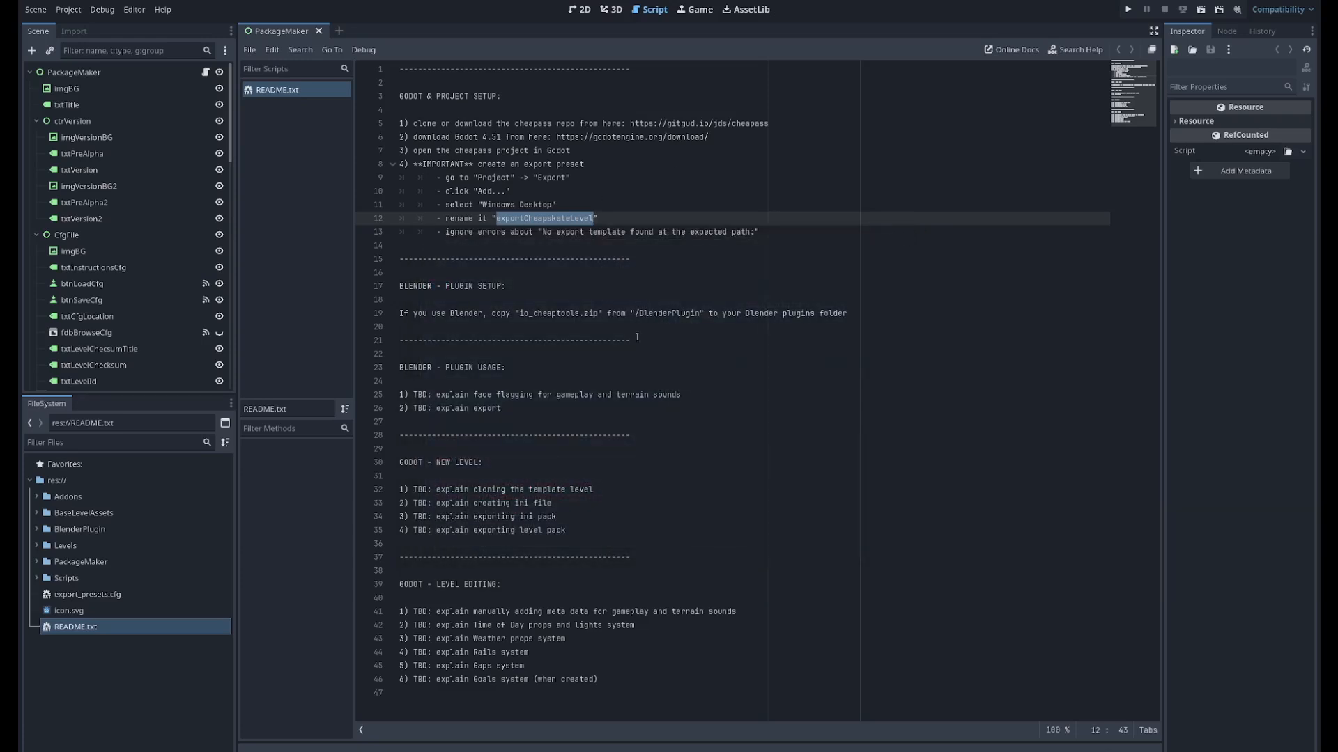
- Close README.txt in the script editor and widen the Scene and FileSystem docks
{"action": "right_click", "coordinate": [296, 91]}
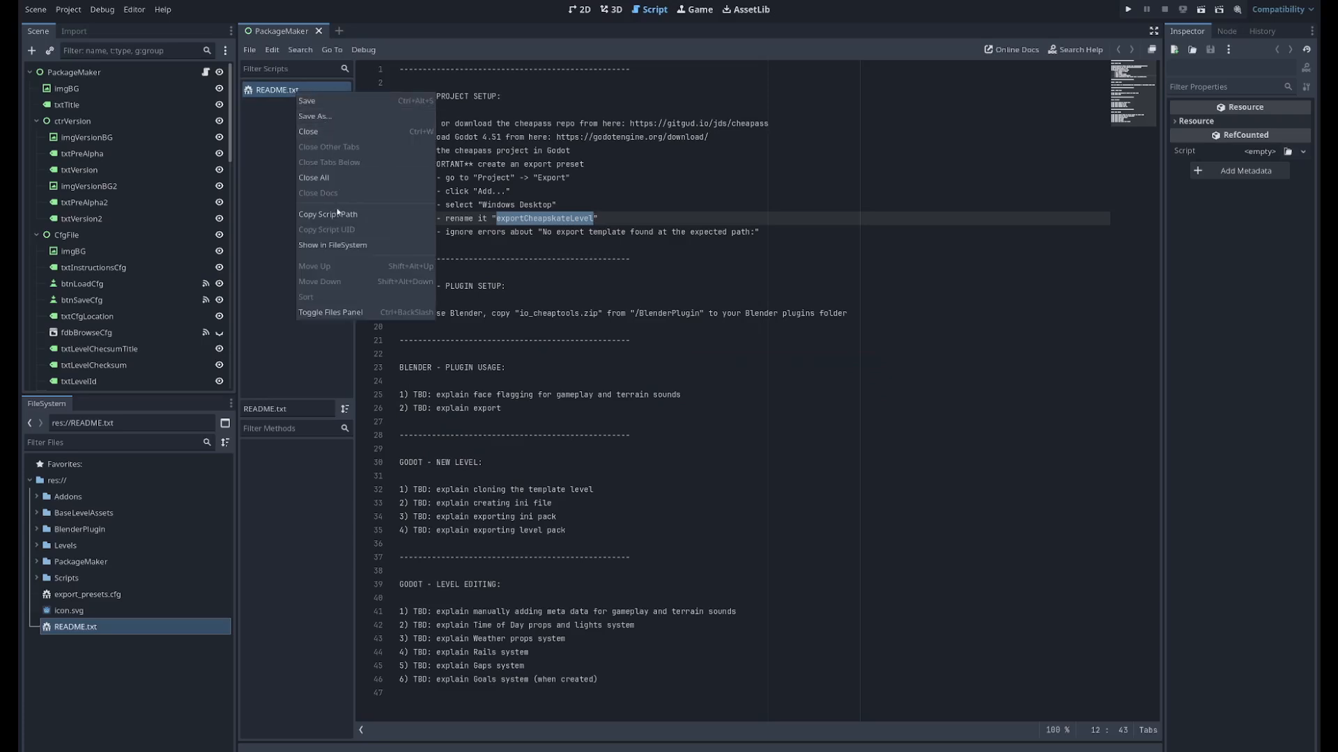
{"action": "left_click", "coordinate": [311, 131]}
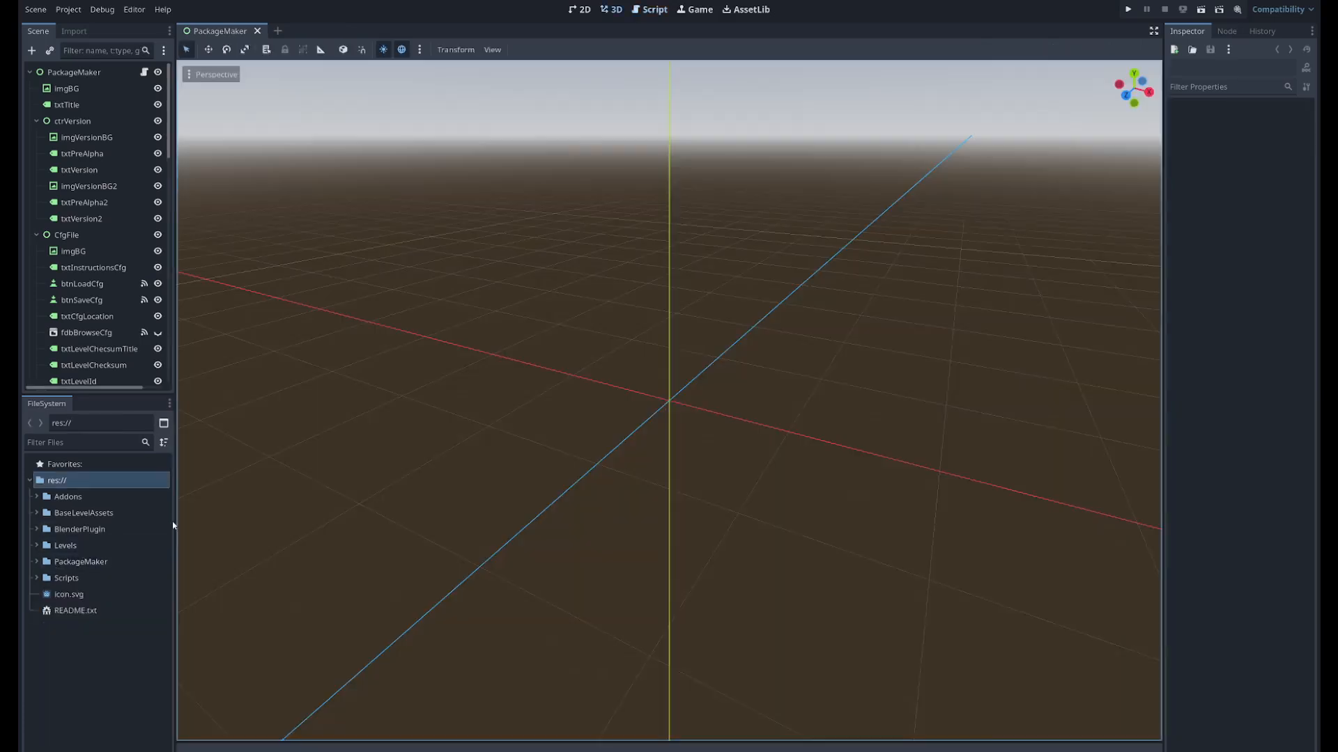
{"action": "left_click_drag", "start_coordinate": [175, 522], "coordinate": [236, 522]}
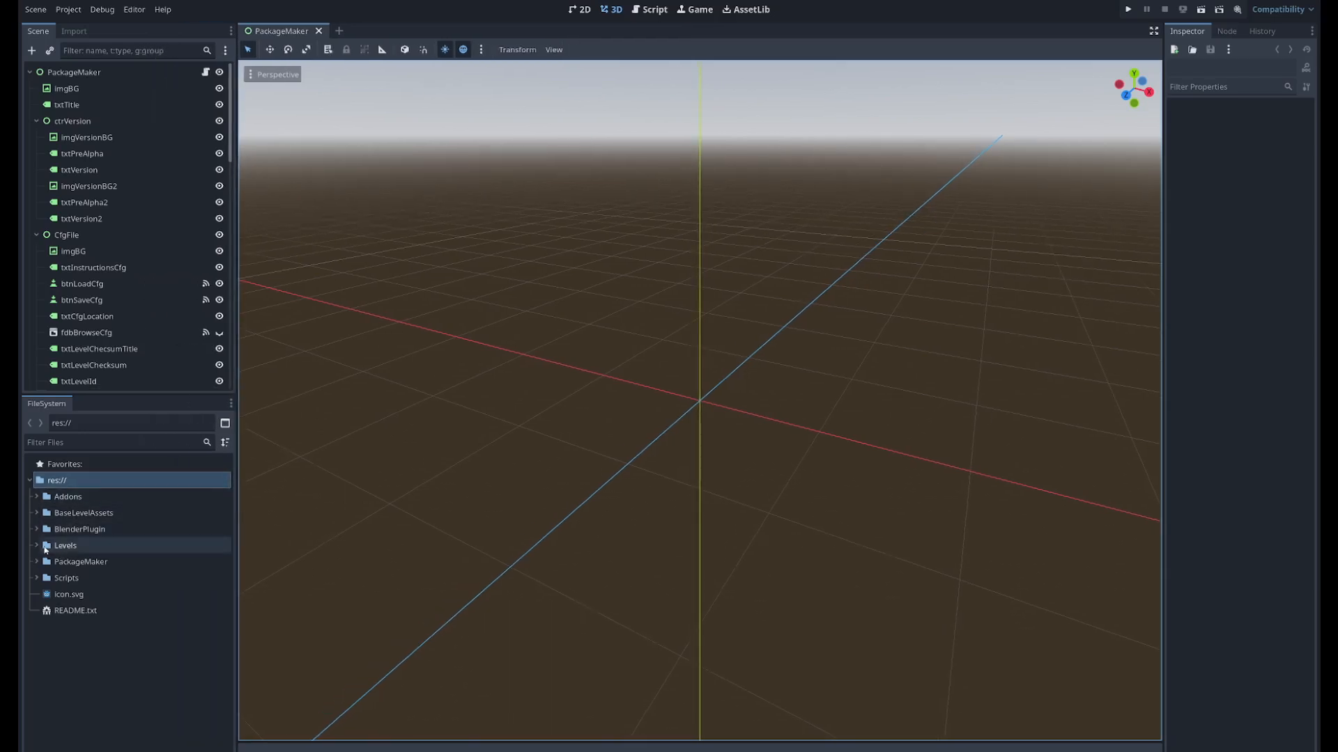
- Duplicate the TemplateLevel folder inside Levels under the name jdsCheapLevelTutorialVideo
{"action": "left_click", "coordinate": [36, 547]}
{"action": "left_click", "coordinate": [36, 548]}
{"action": "left_click", "coordinate": [105, 561]}
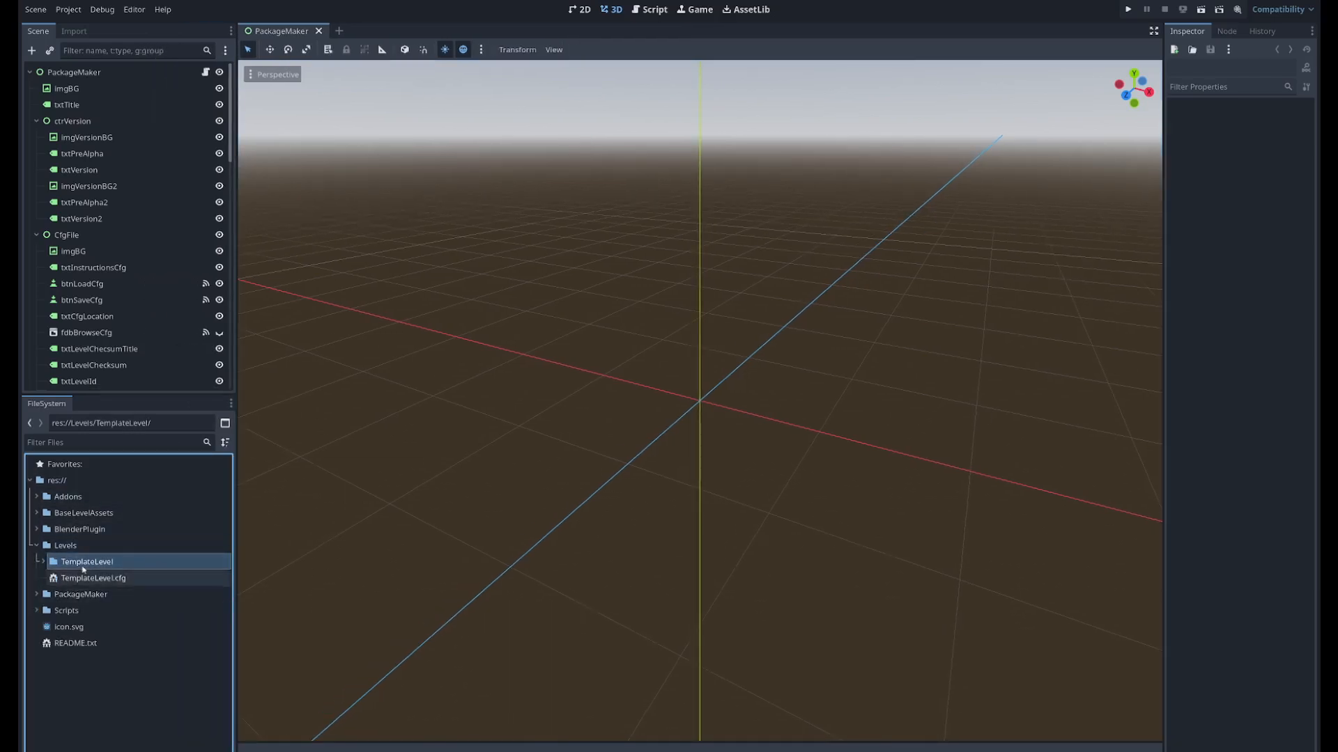
{"action": "right_click", "coordinate": [104, 562]}
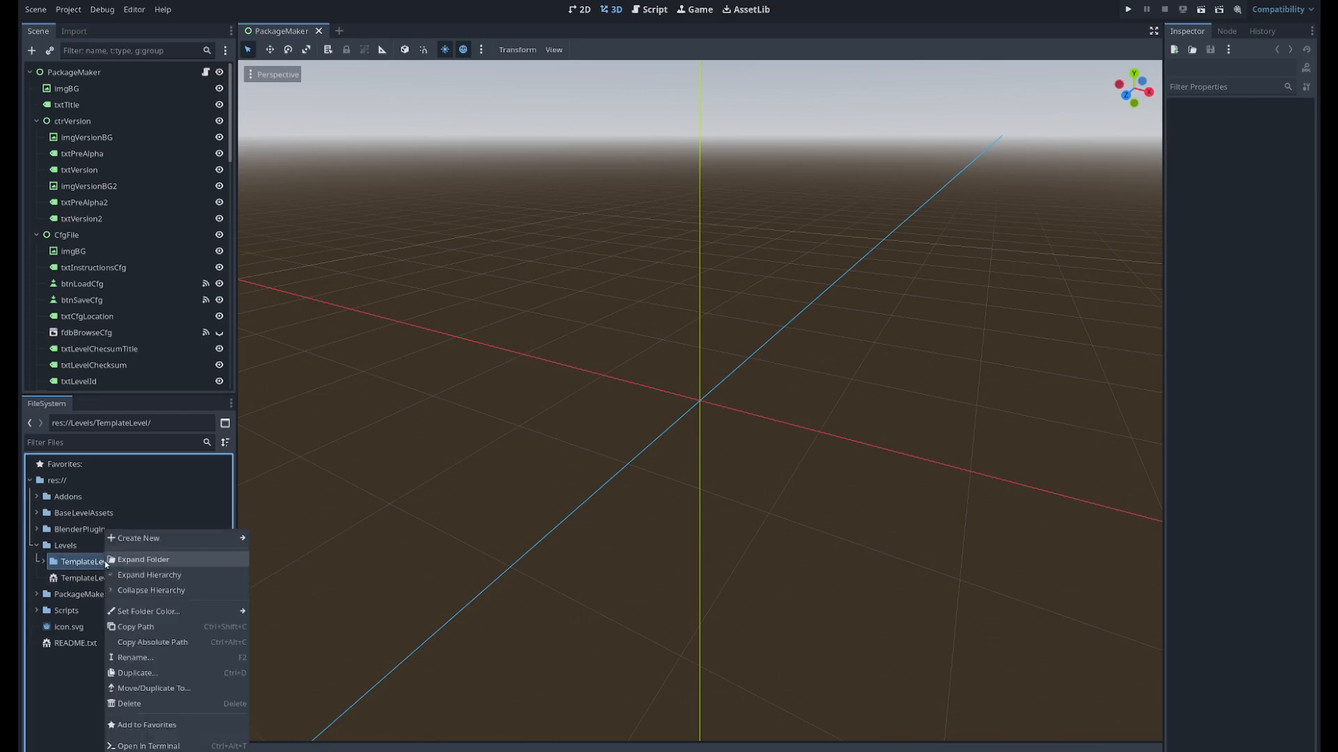
{"action": "left_click", "coordinate": [136, 673]}
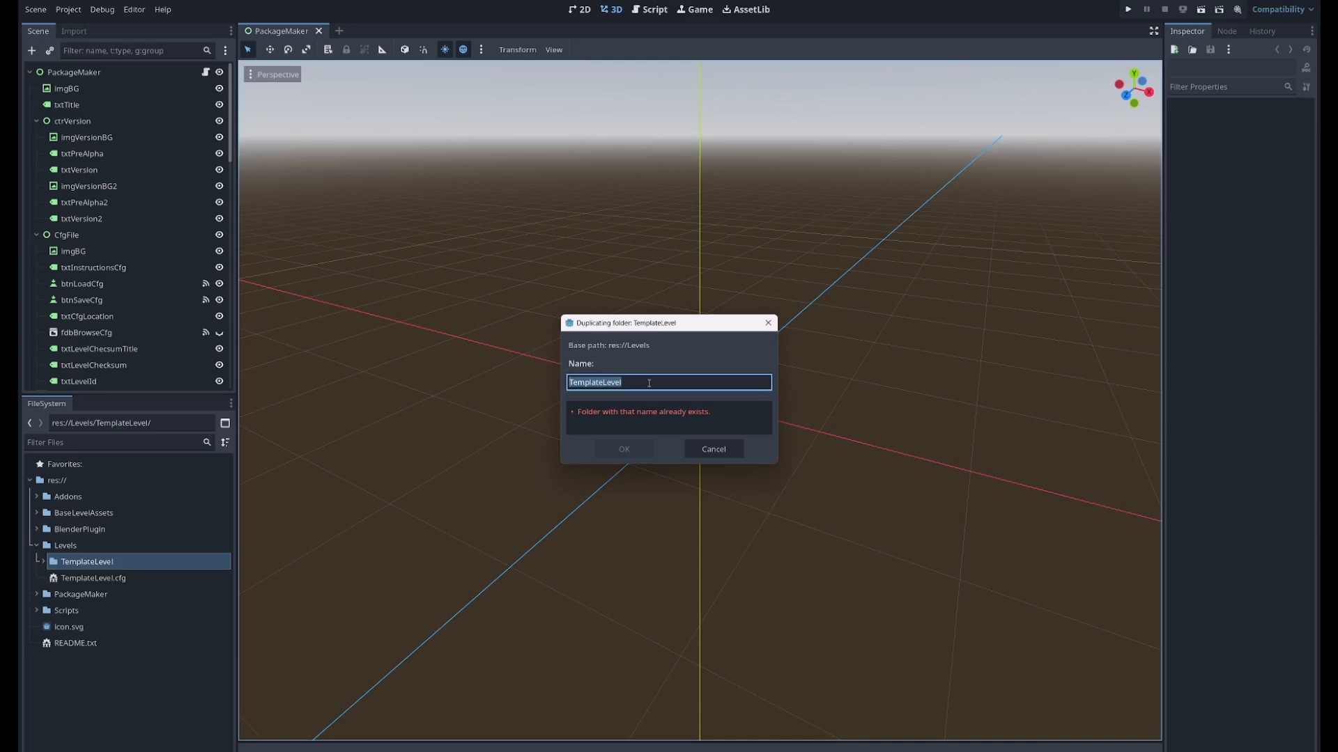
{"action": "type", "text": "jds"}
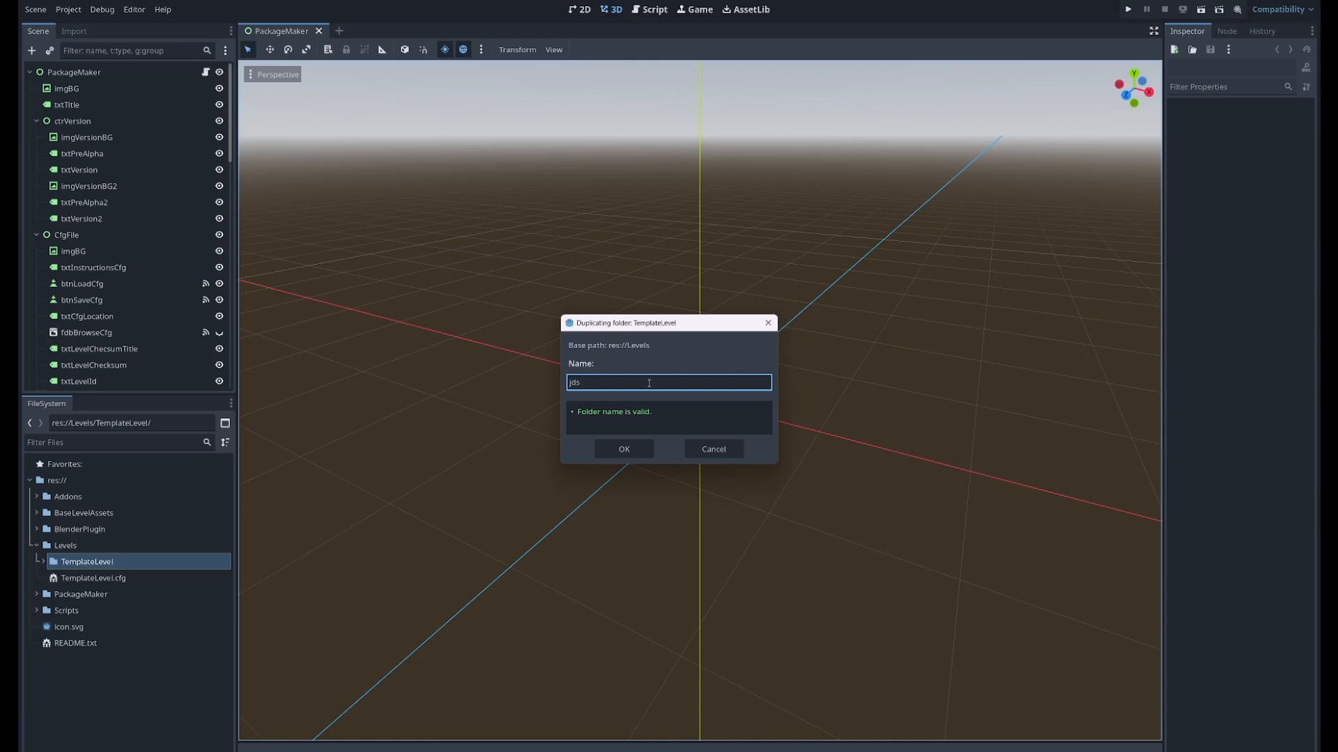
{"action": "type", "text": "CheapLevel"}
{"action": "left_click_drag", "start_coordinate": [626, 383], "coordinate": [558, 380]}
{"action": "left_click", "coordinate": [637, 385]}
{"action": "type", "text": "TutorialVideo"}
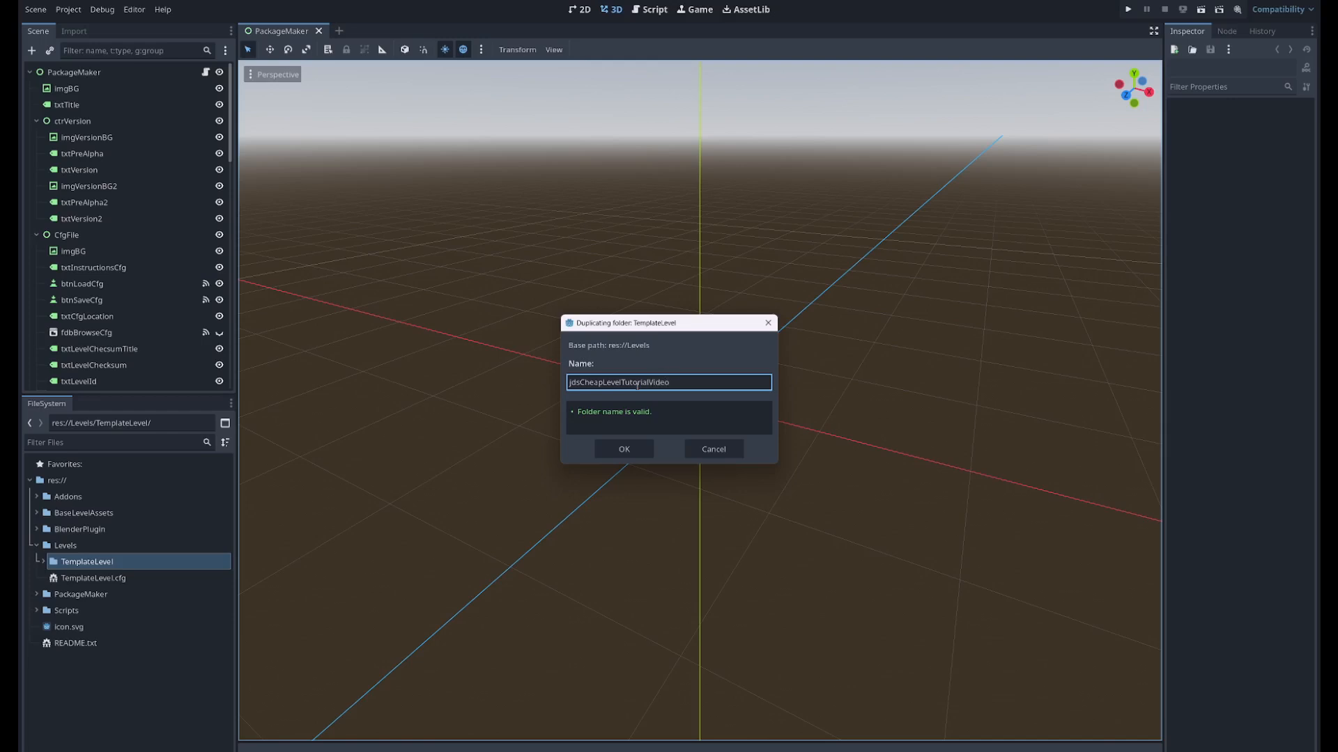
{"action": "left_click", "coordinate": [626, 450]}
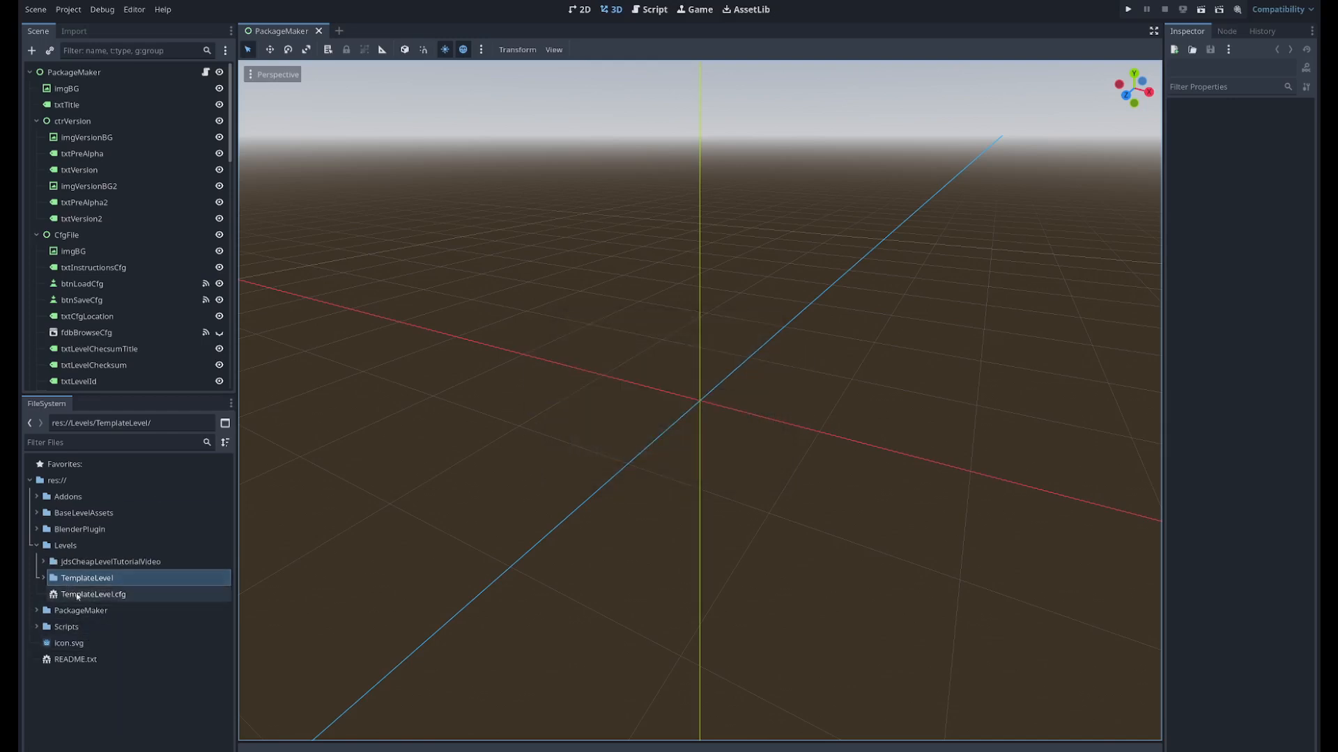
- Expand the jdsCheapLevelTutorialVideo folder and copy its name without changing it
{"action": "left_click", "coordinate": [93, 562]}
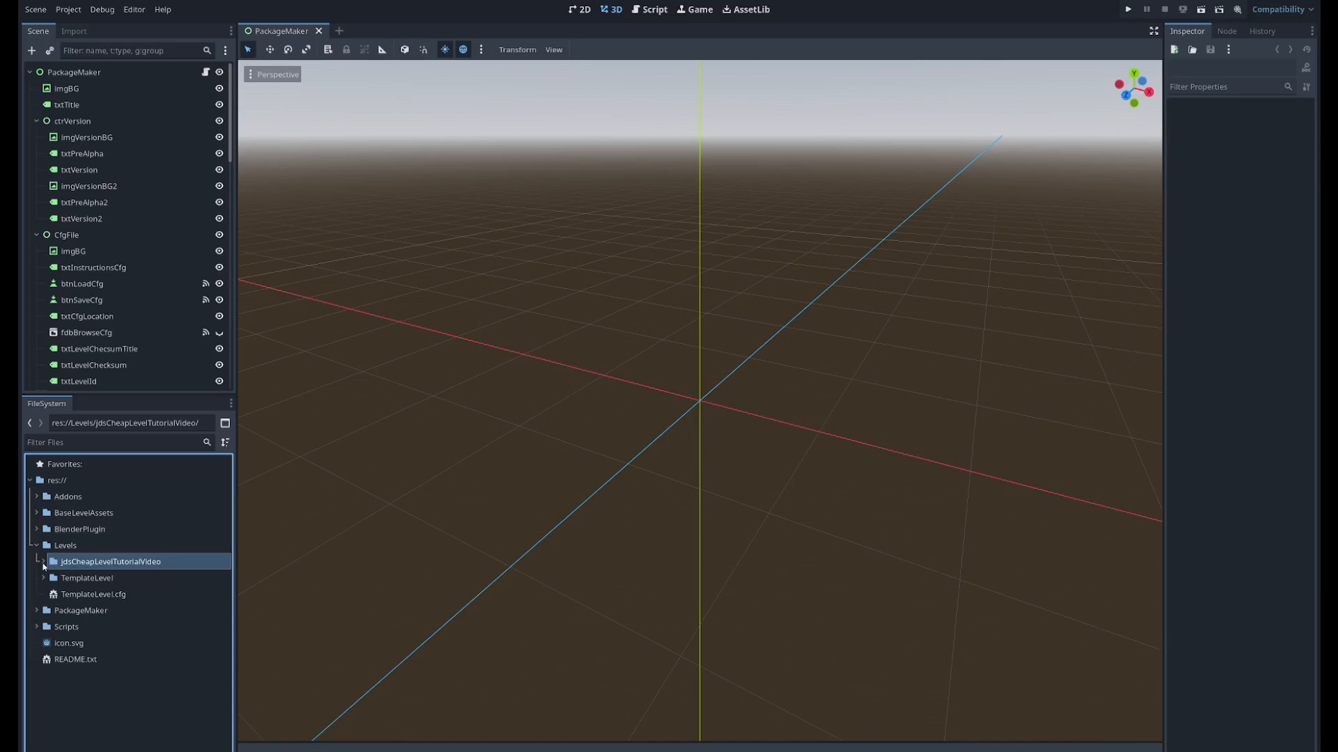
{"action": "left_click", "coordinate": [43, 562]}
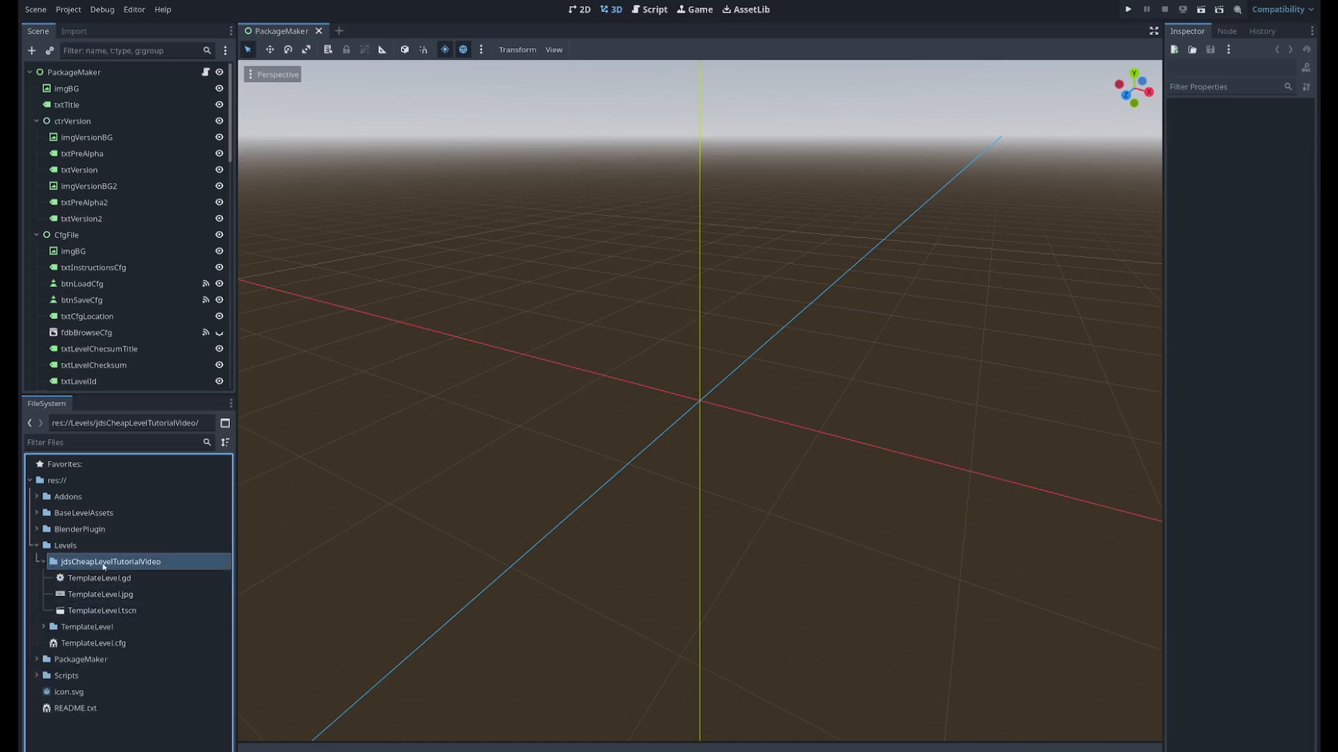
{"action": "right_click", "coordinate": [131, 561]}
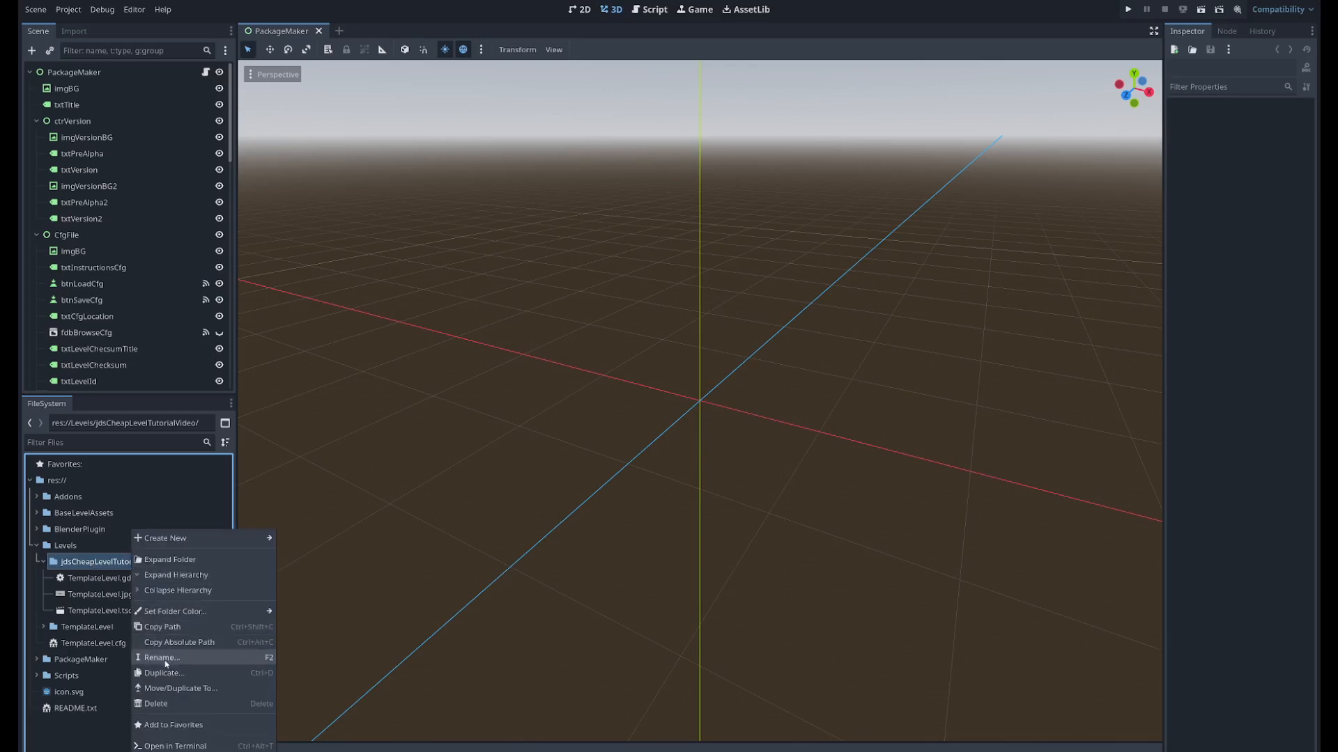
{"action": "left_click", "coordinate": [165, 659]}
{"action": "key", "text": "ctrl+c"}
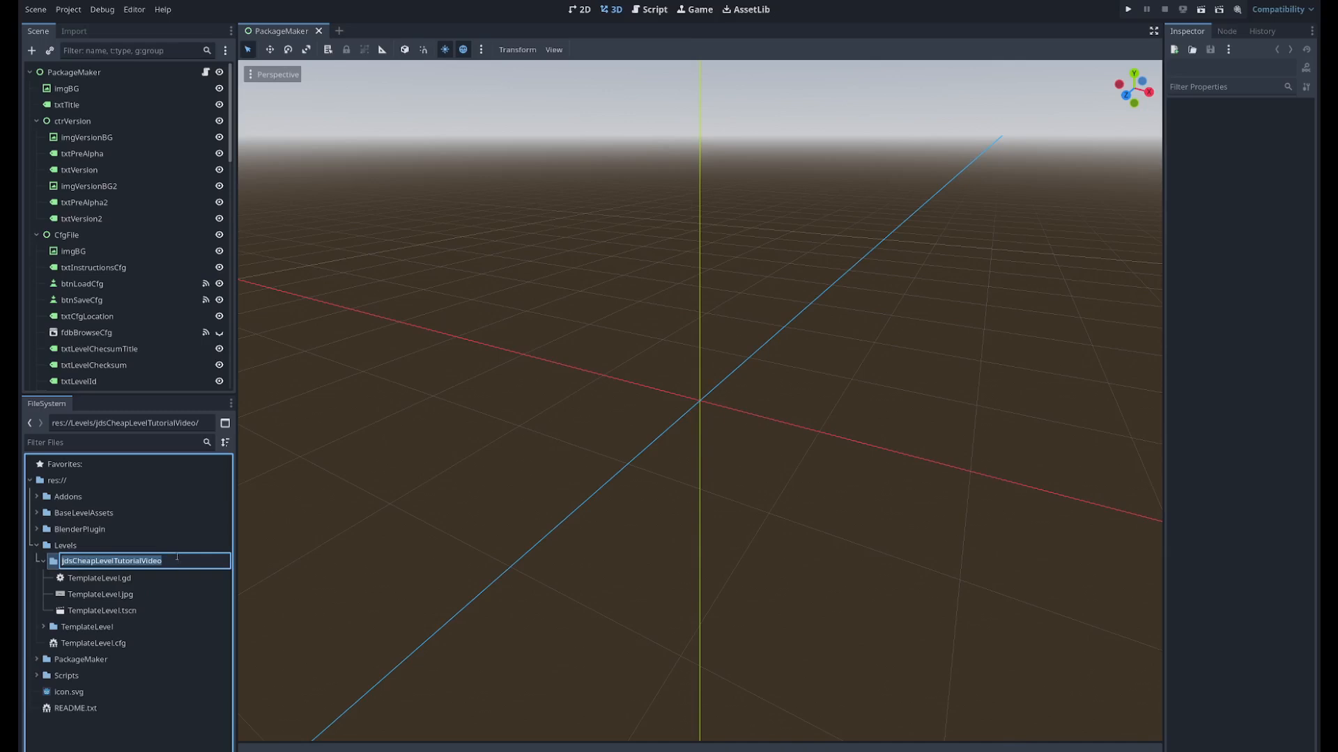
{"action": "left_click", "coordinate": [146, 580]}
- Rename TemplateLevel.gd in the duplicated folder to jdsCheapLevelTutorialVideo.gd using the copied folder name
{"action": "left_click", "coordinate": [87, 580]}
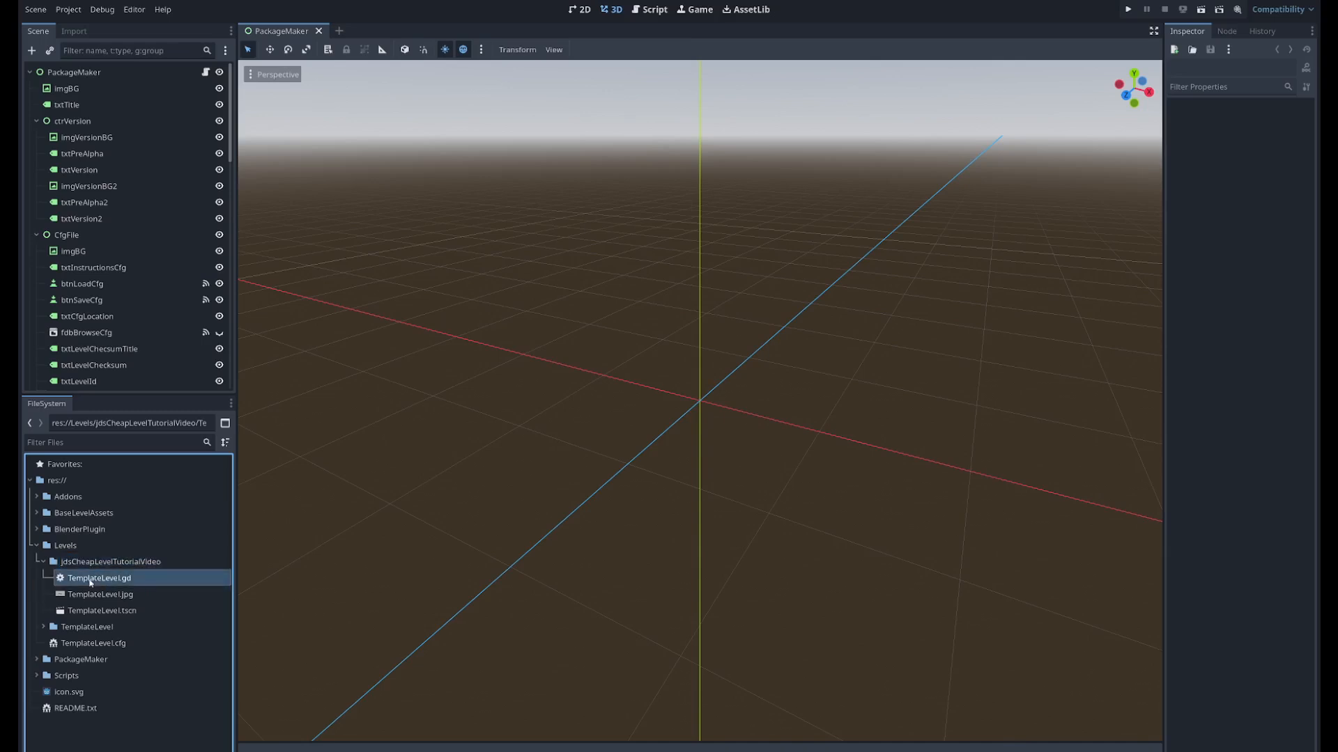
{"action": "right_click", "coordinate": [86, 581]}
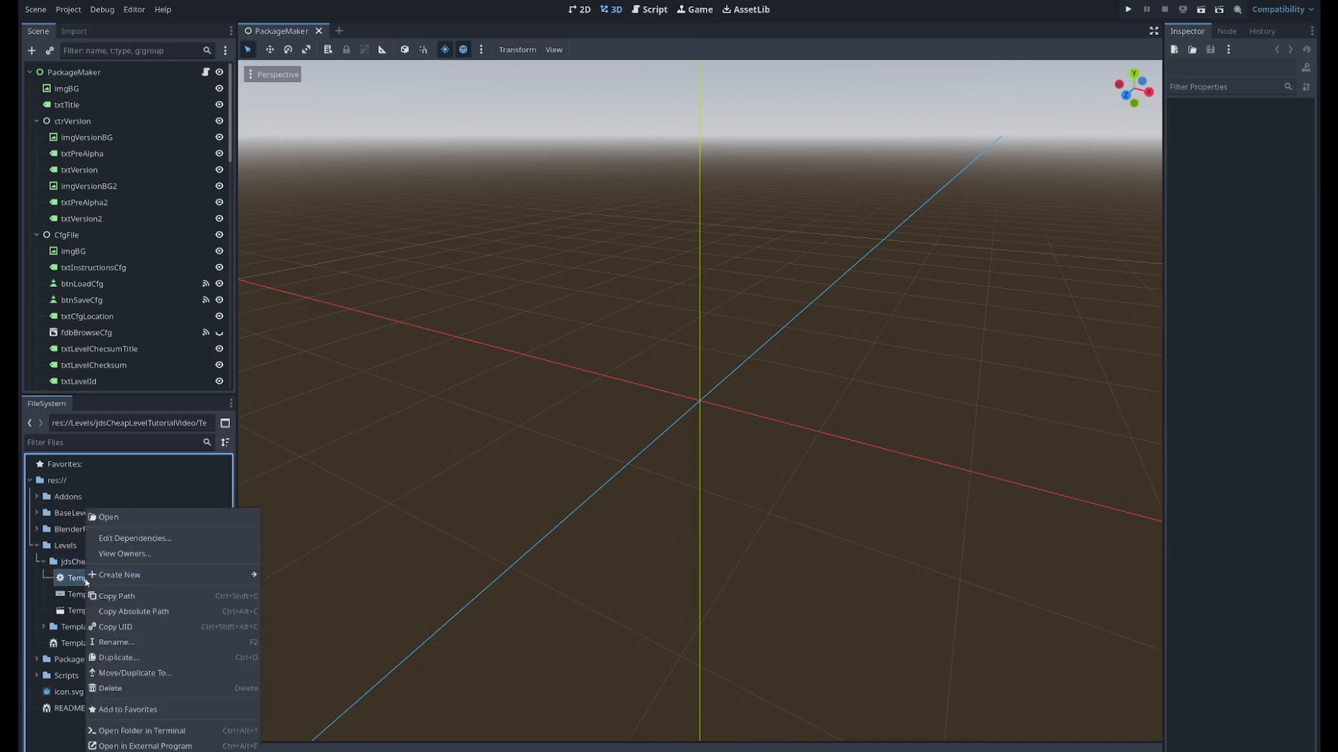
{"action": "left_click", "coordinate": [123, 635]}
{"action": "key", "text": "ctrl+v"}
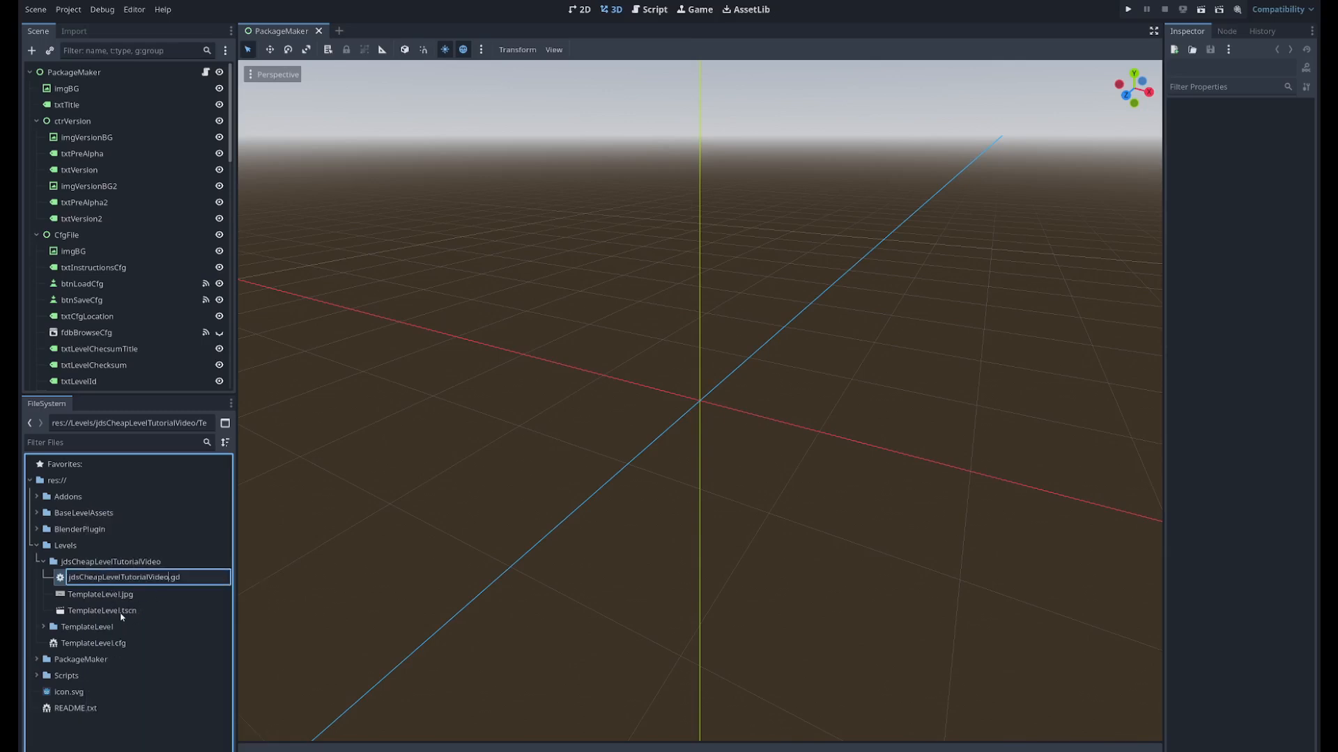
{"action": "key", "text": "Return"}
- Rename TemplateLevel.jpg in the duplicated folder to jdsCheapLevelTutorialVideo.jpg
{"action": "left_click", "coordinate": [93, 596]}
{"action": "left_click", "coordinate": [178, 580]}
{"action": "left_click", "coordinate": [104, 596]}
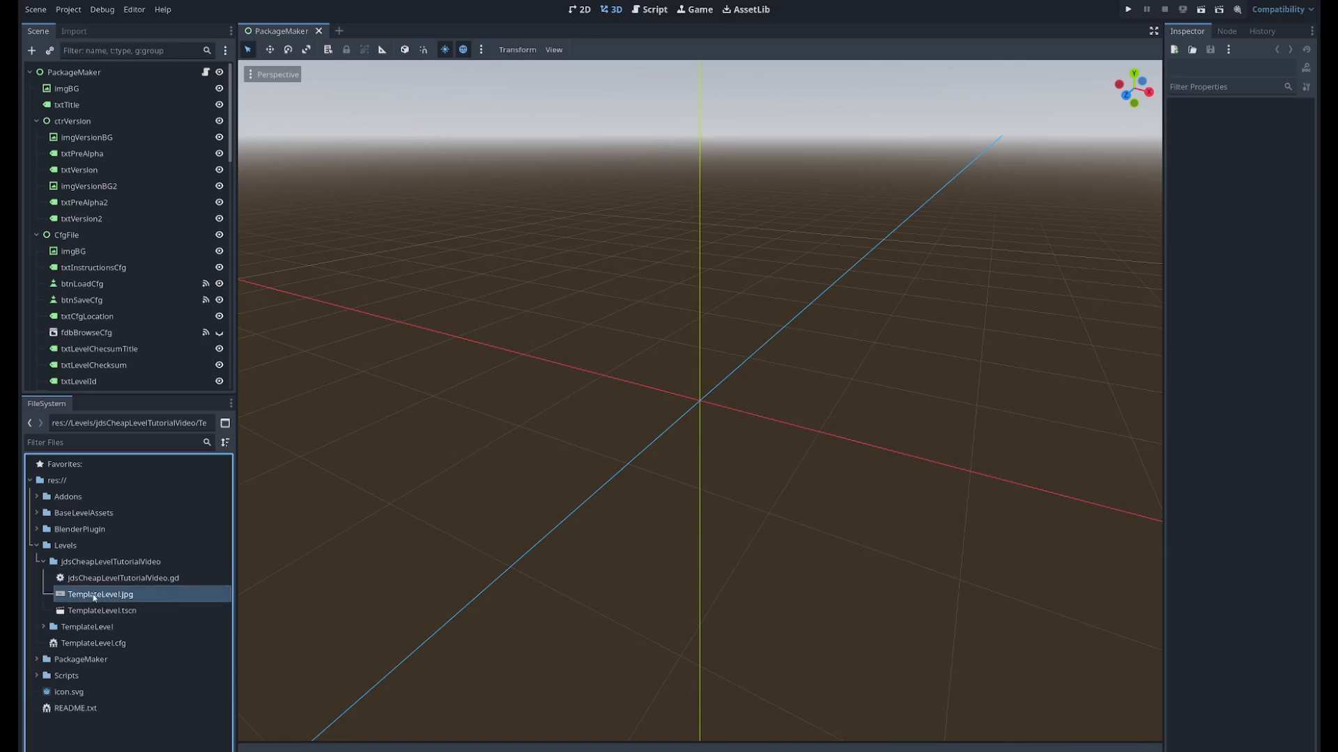
{"action": "right_click", "coordinate": [105, 596]}
{"action": "left_click", "coordinate": [134, 615]}
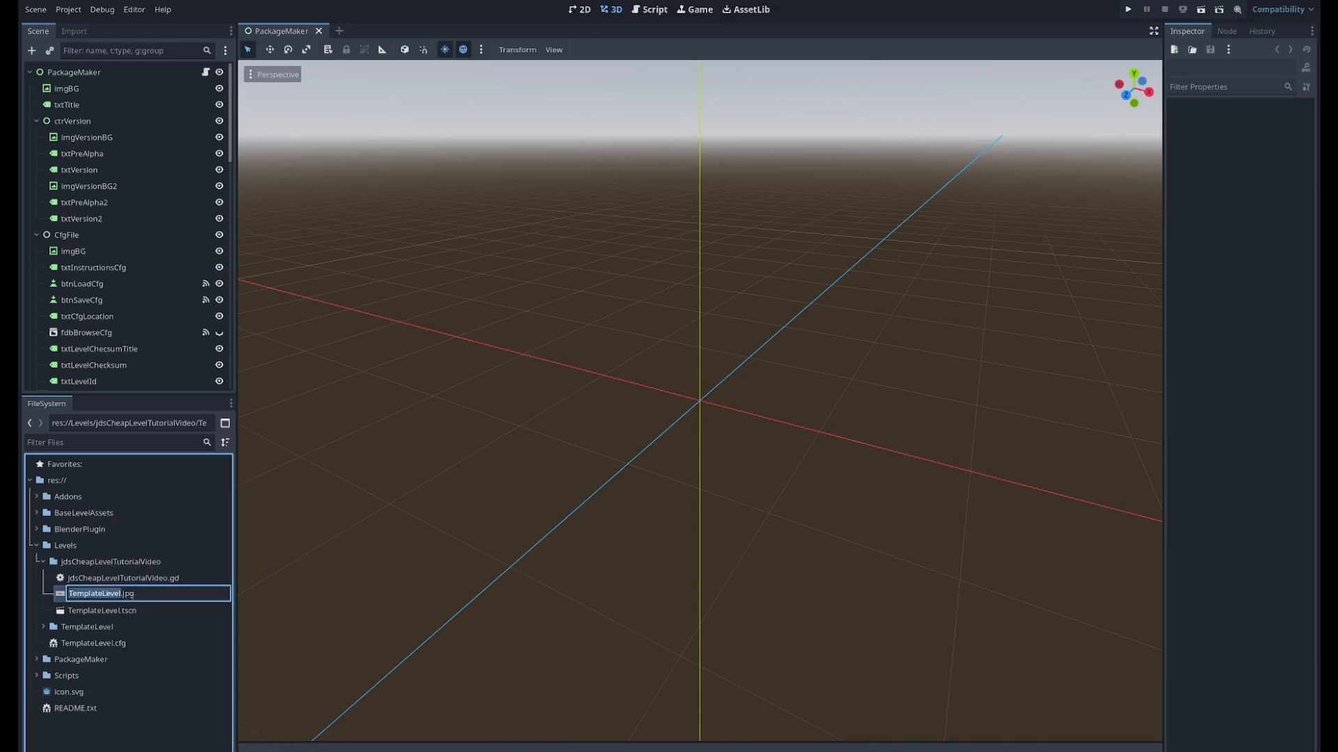
{"action": "key", "text": "ctrl+v"}
{"action": "key", "text": "Return"}
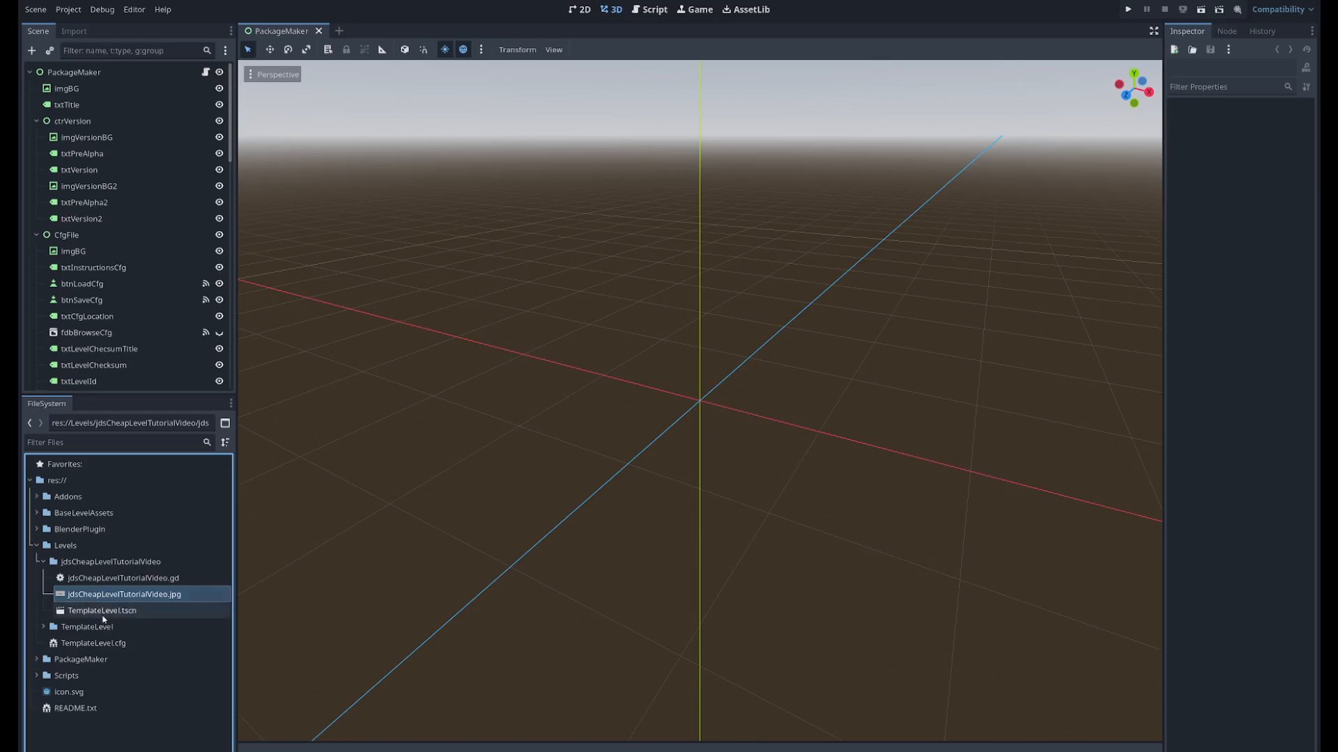
- Rename the TemplateLevel.tscn scene in the duplicated folder to jdsCheapLevelTutorialVideo.tscn
{"action": "left_click", "coordinate": [89, 616]}
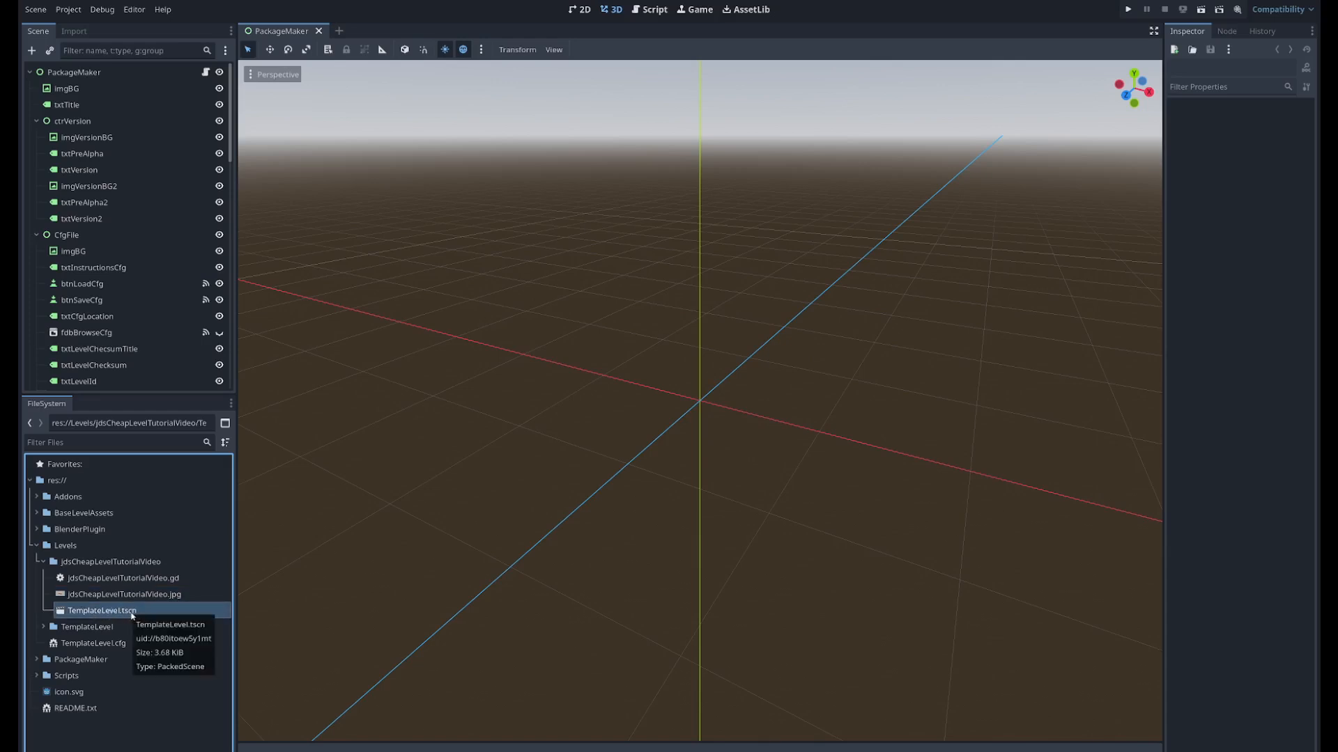
{"action": "right_click", "coordinate": [103, 617]}
{"action": "left_click", "coordinate": [122, 642]}
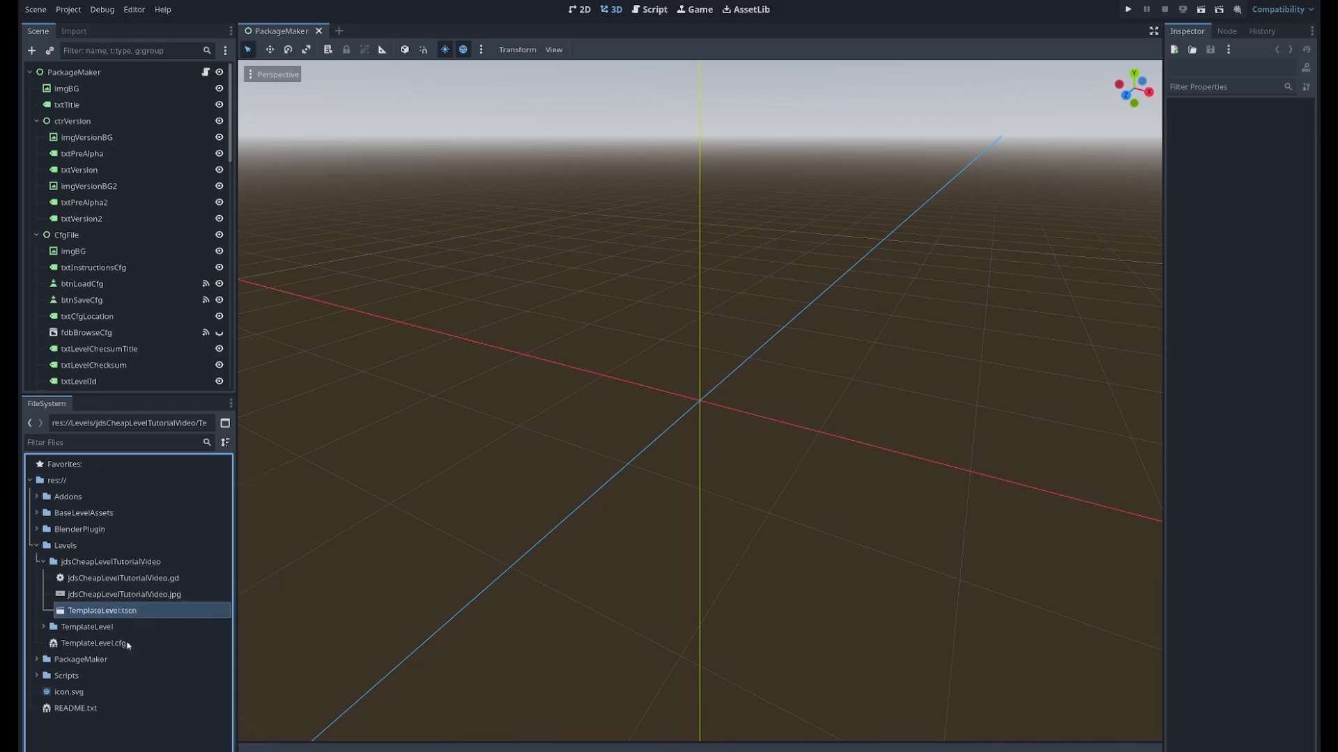
{"action": "key", "text": "ctrl+v"}
{"action": "key", "text": "Return"}
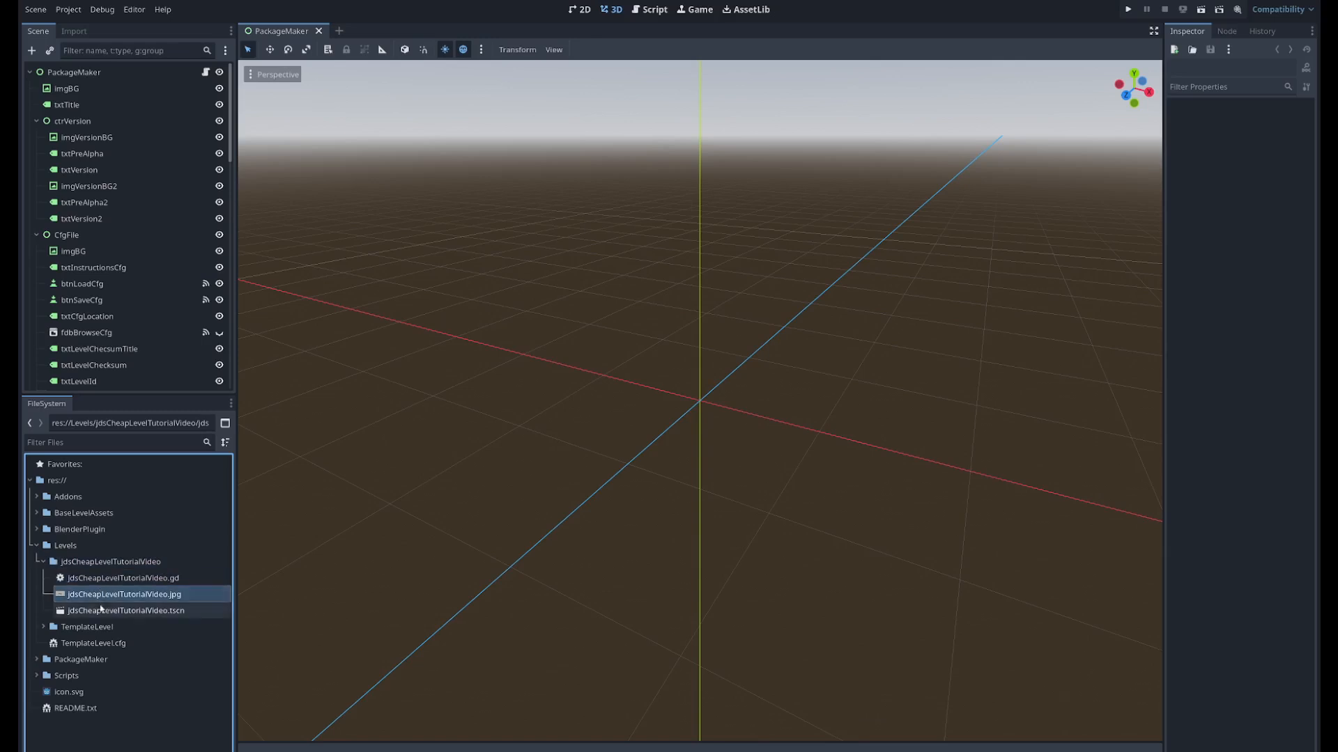
- Check that the jdsCheapLevelTutorialVideo folder and its script, image and scene files share the same name, and look at TemplateLevel.cfg
{"action": "left_click", "coordinate": [106, 565]}
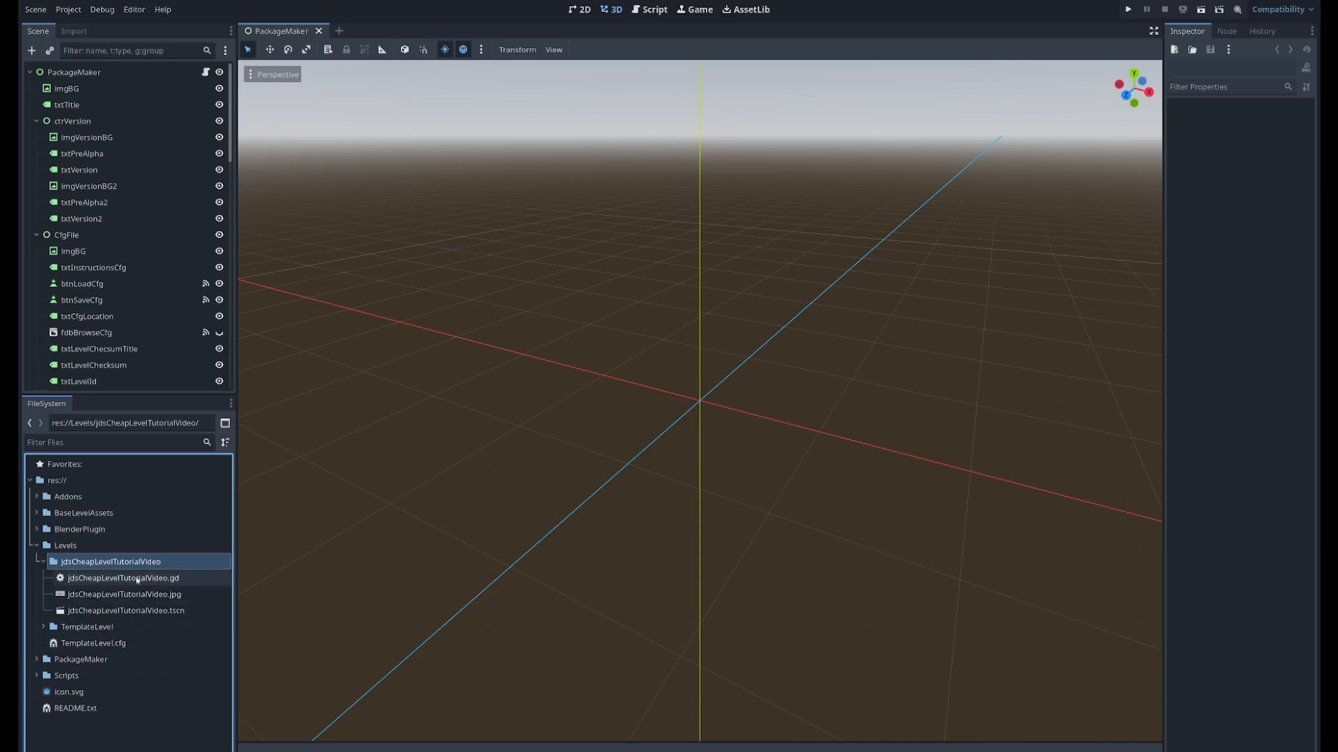
{"action": "left_click", "coordinate": [150, 594]}
{"action": "left_click", "coordinate": [143, 611]}
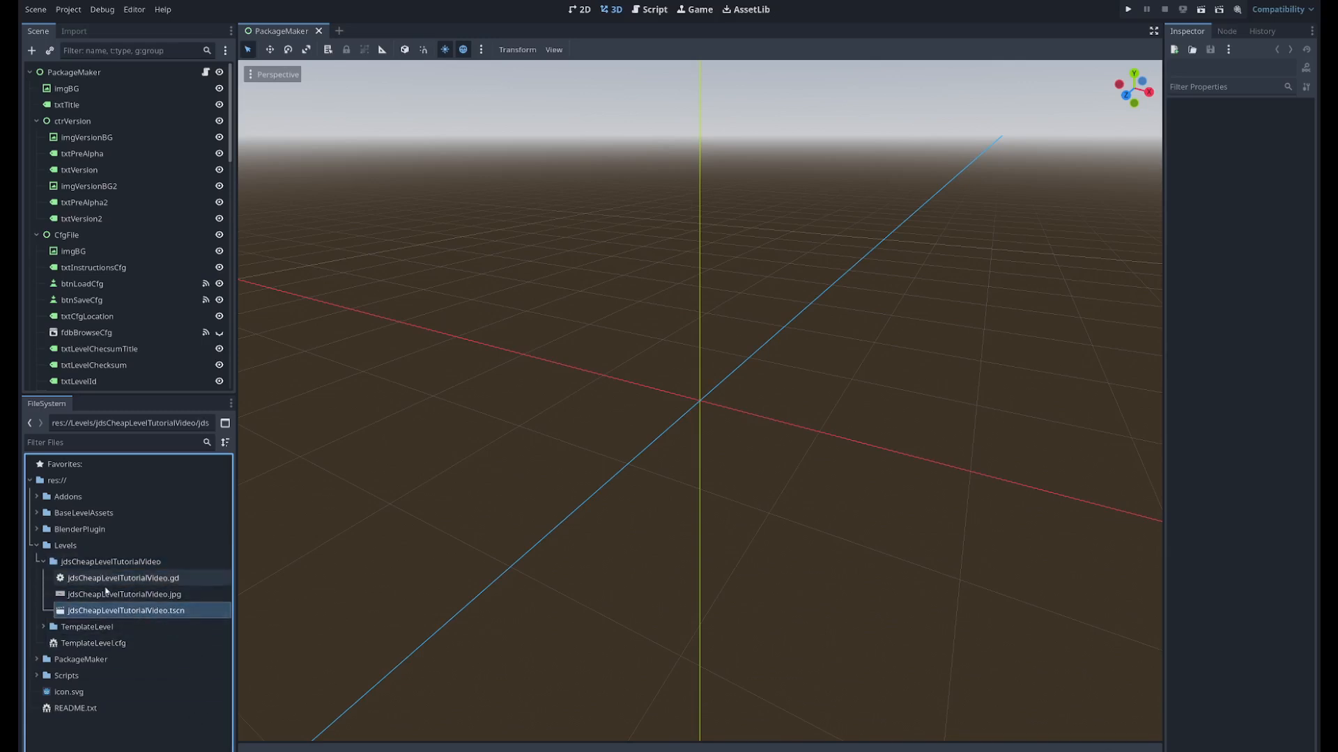
{"action": "left_click", "coordinate": [43, 562]}
{"action": "left_click", "coordinate": [111, 595]}
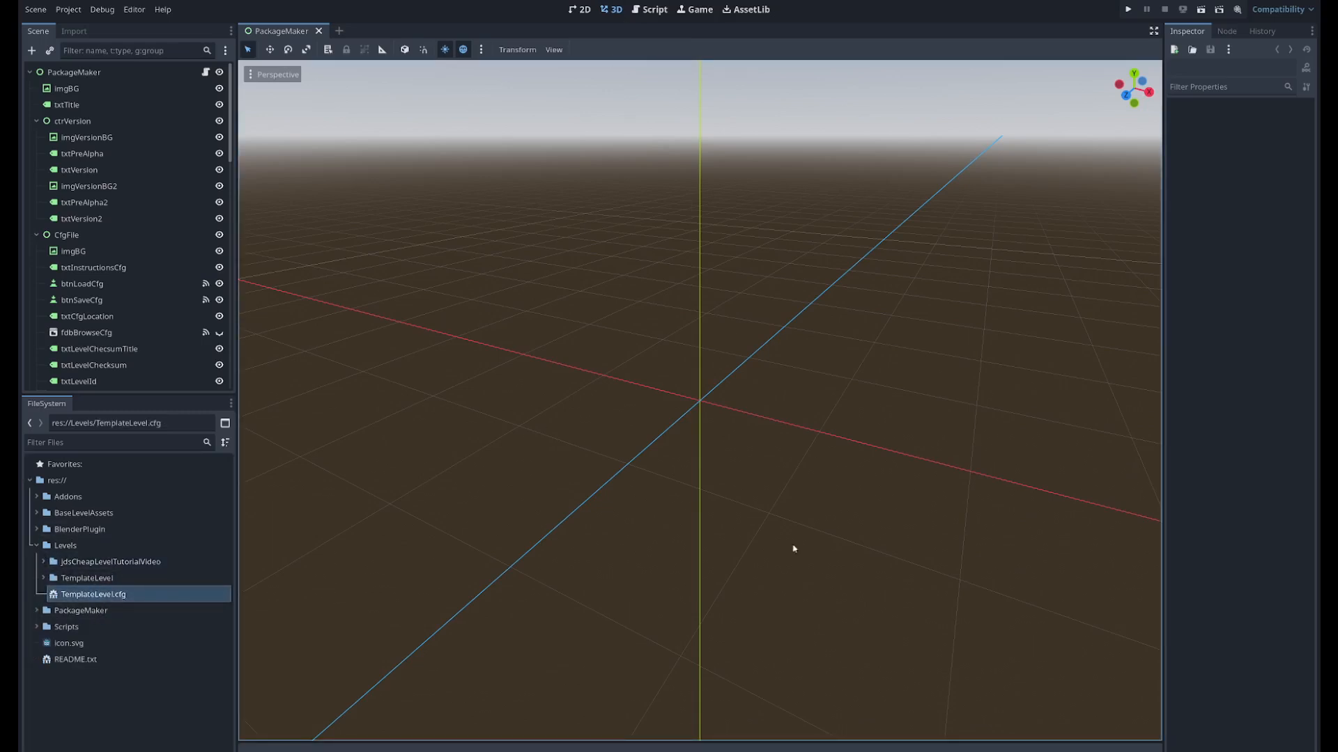
{"action": "left_click", "coordinate": [139, 562]}
{"action": "left_click", "coordinate": [43, 563]}
{"action": "left_click", "coordinate": [104, 595]}
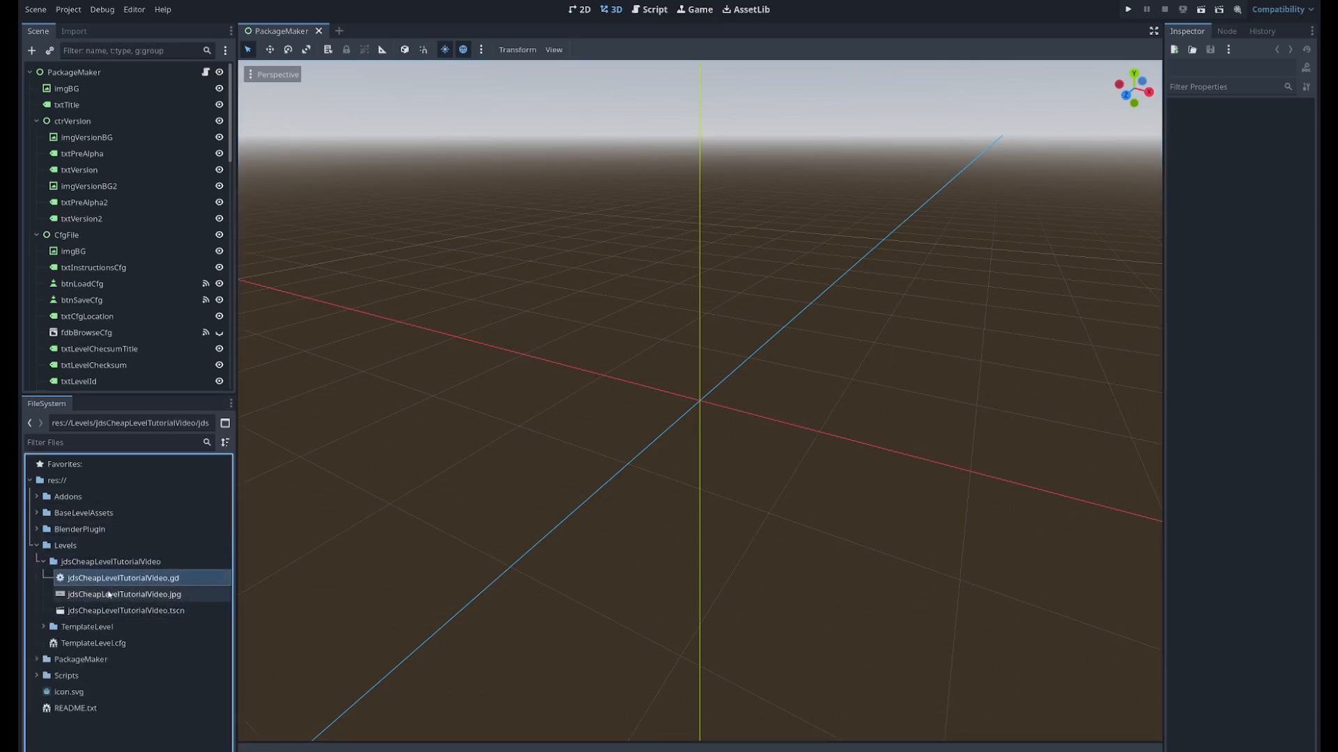
{"action": "left_click", "coordinate": [106, 611]}
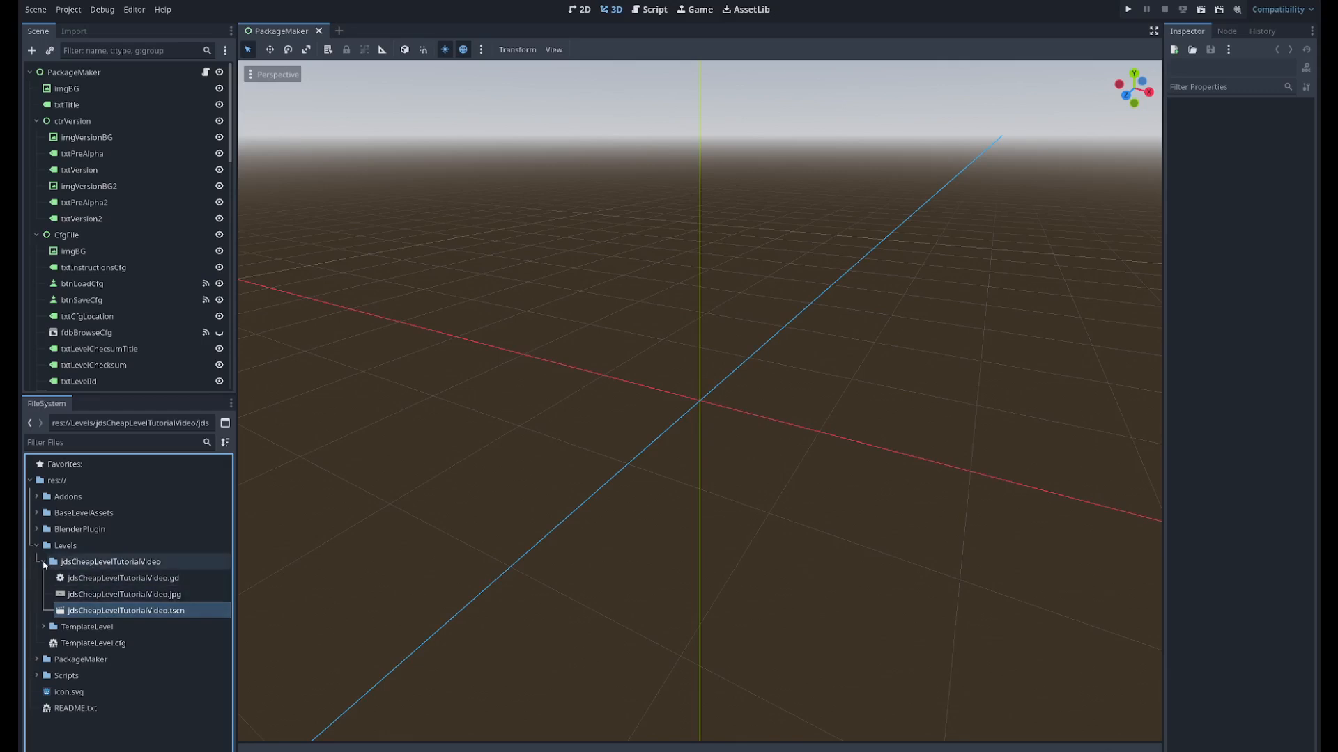
- Open the jdsCheapLevelTutorialVideo.tscn scene and look over the donkey, ledge and floor in the 3D view
{"action": "double_click", "coordinate": [163, 611]}
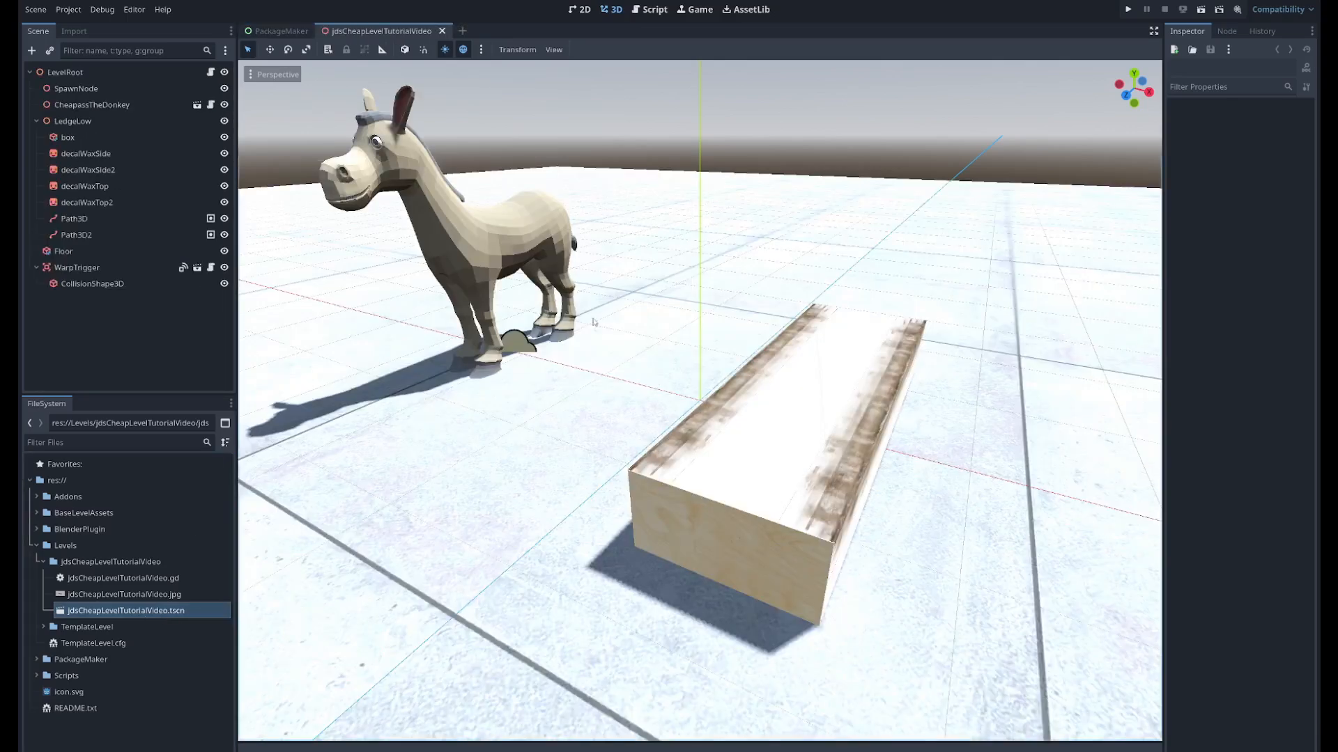
{"action": "scroll", "coordinate": [482, 349], "scroll_direction": "down", "scroll_amount": 6}
{"action": "scroll", "coordinate": [759, 379], "scroll_direction": "up", "scroll_amount": 10}
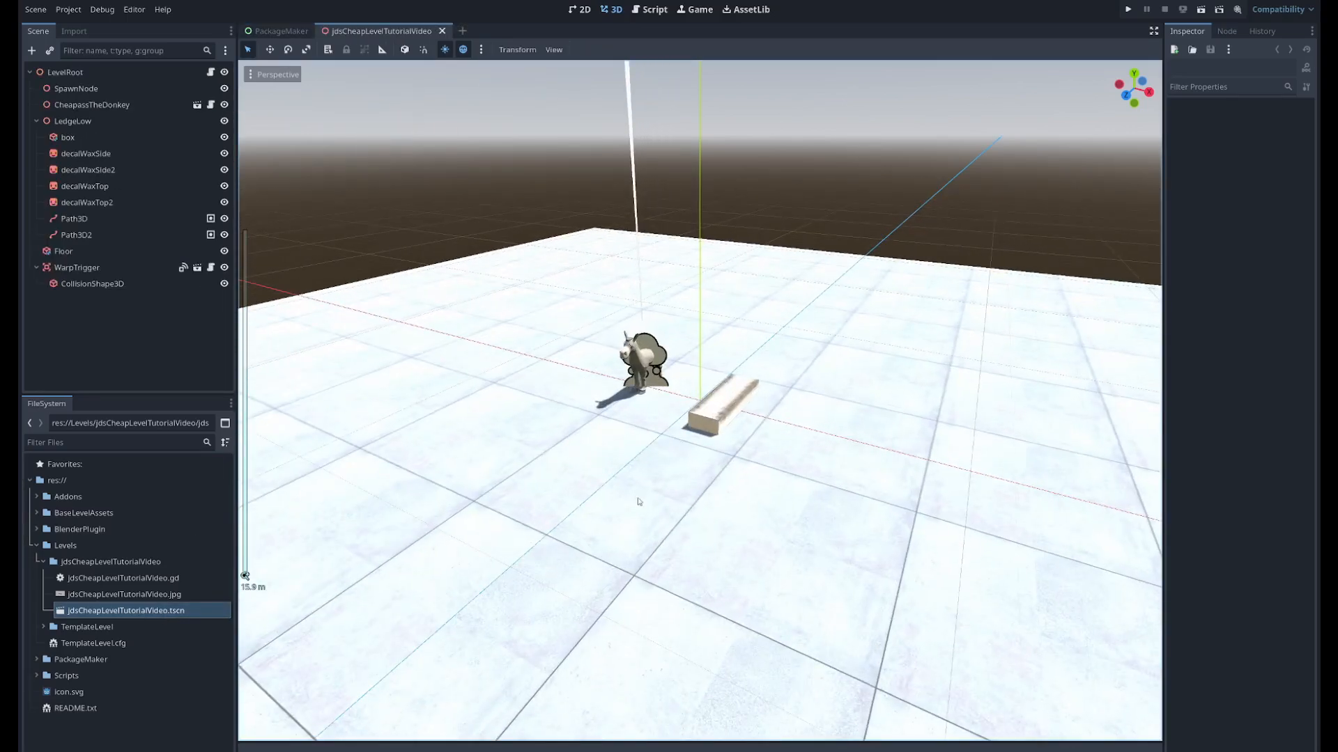
{"action": "scroll", "coordinate": [637, 500], "scroll_direction": "down", "scroll_amount": 16}
{"action": "middle_click_drag", "start_coordinate": [817, 506], "coordinate": [669, 502]}
{"action": "scroll", "coordinate": [779, 402], "scroll_direction": "up", "scroll_amount": 3}
{"action": "scroll", "coordinate": [779, 401], "scroll_direction": "up", "scroll_amount": 5}
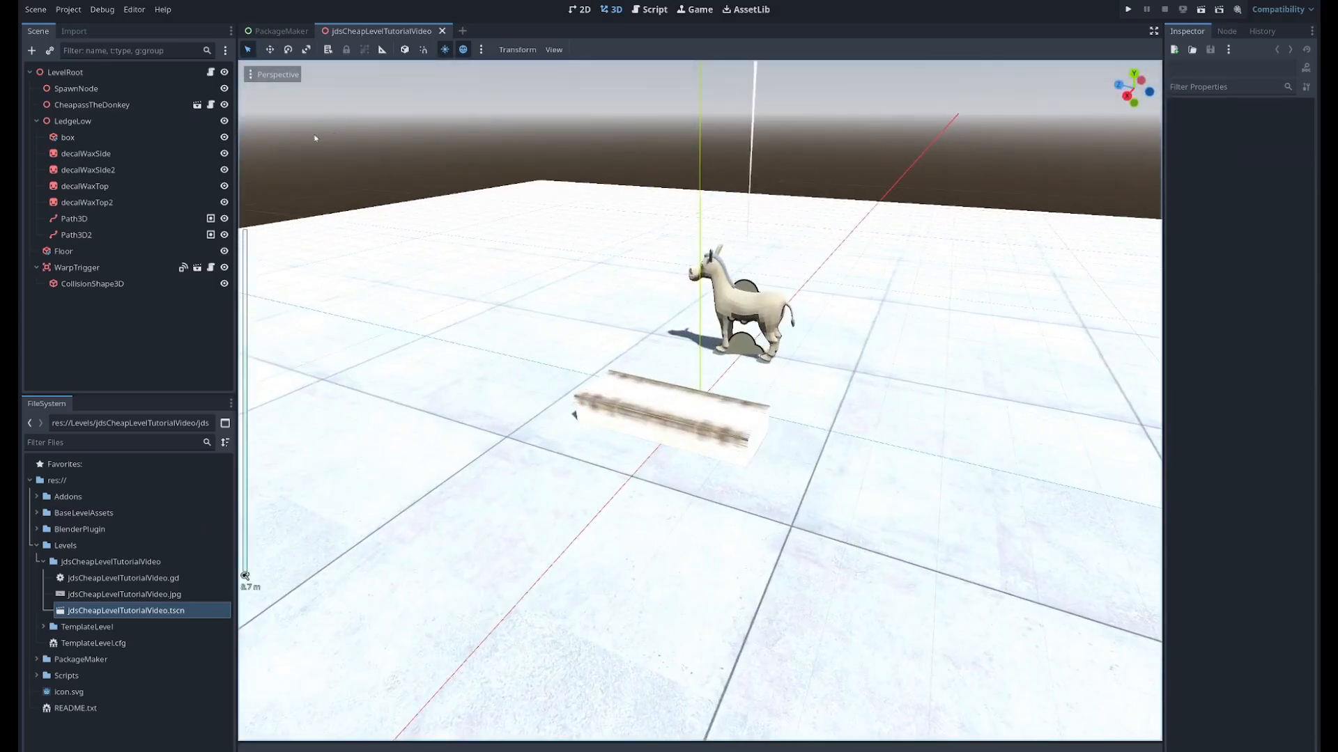
- Examine the SpawnNode and CheapassTheDonkey nodes in the level scene
{"action": "left_click", "coordinate": [76, 89]}
{"action": "scroll", "coordinate": [708, 462], "scroll_direction": "down", "scroll_amount": 5}
{"action": "middle_click_drag", "start_coordinate": [707, 463], "coordinate": [831, 517]}
{"action": "left_click", "coordinate": [119, 105]}
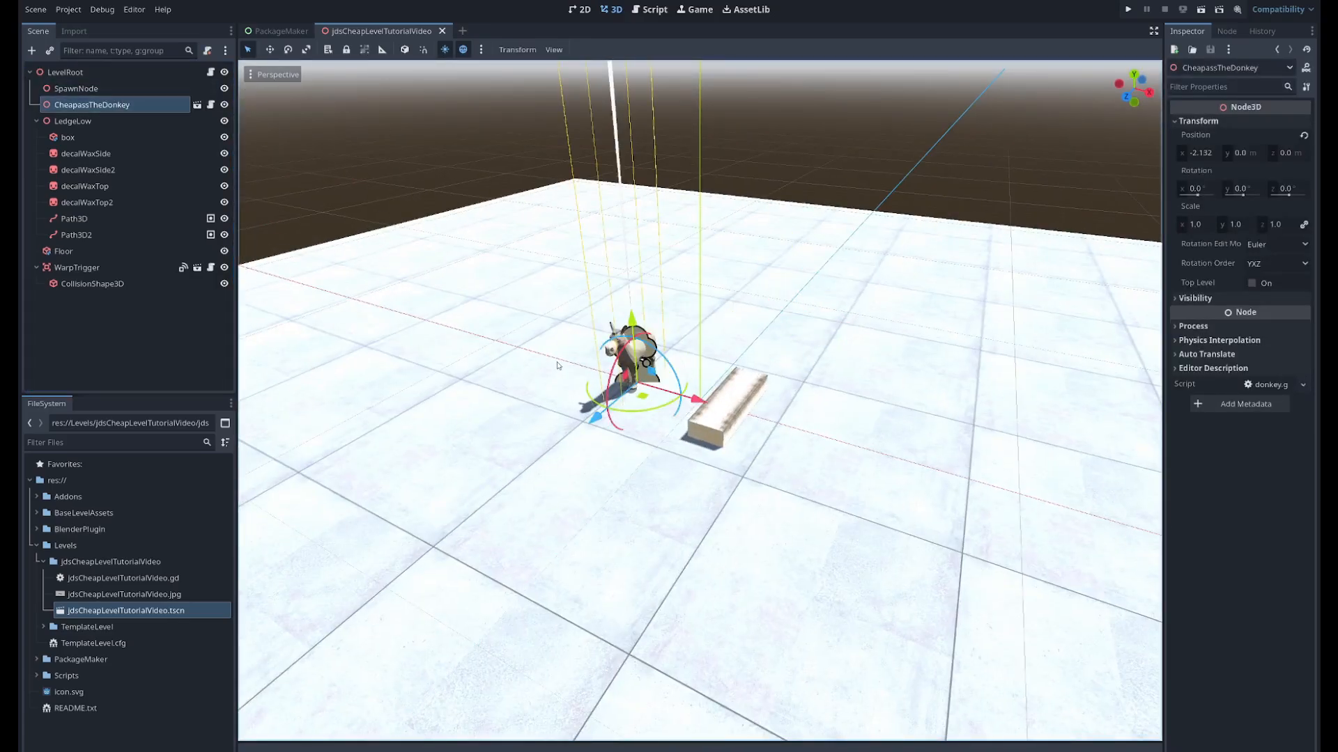
- Examine the LedgeLow node's box, wax decals and two Path3D children, and collapse the node
{"action": "left_click", "coordinate": [72, 121]}
{"action": "left_click", "coordinate": [36, 121]}
{"action": "left_click", "coordinate": [37, 120]}
{"action": "left_click", "coordinate": [90, 139]}
{"action": "left_click", "coordinate": [91, 154]}
{"action": "left_click", "coordinate": [90, 169]}
{"action": "left_click", "coordinate": [88, 186]}
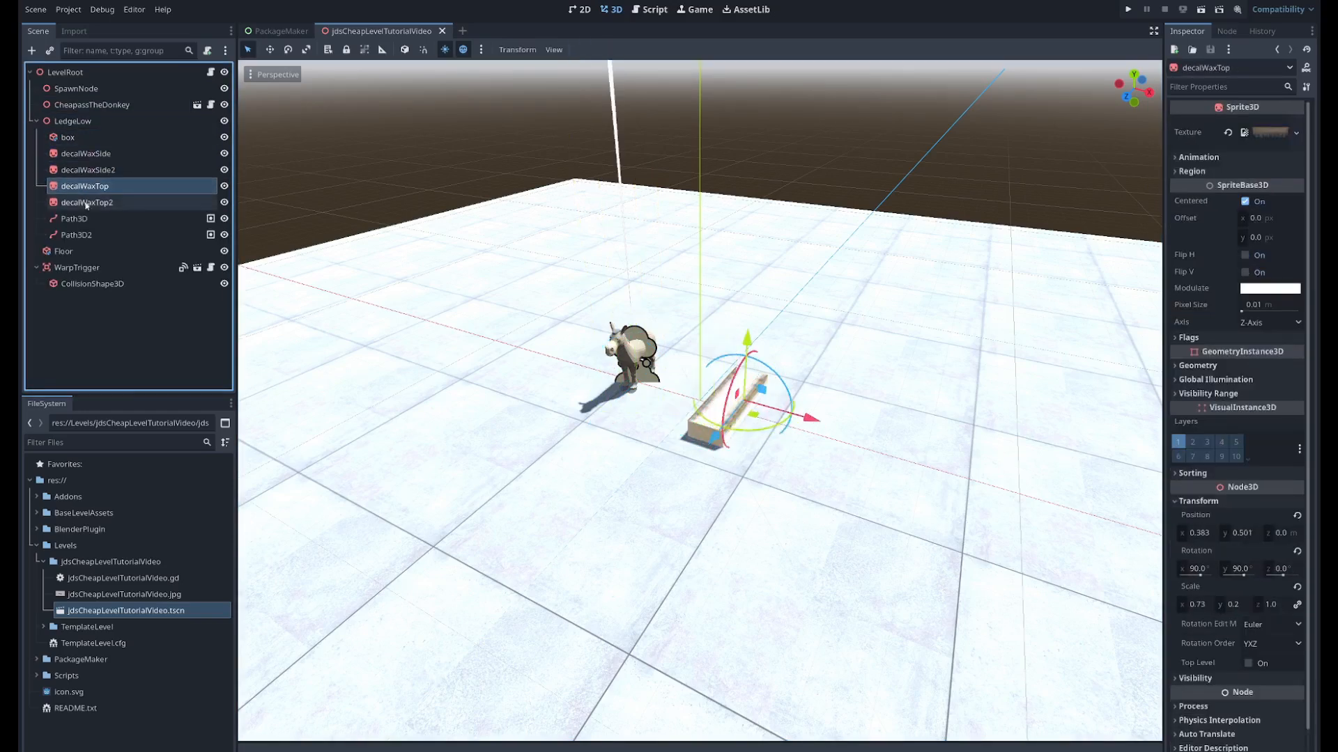
{"action": "left_click", "coordinate": [83, 218]}
{"action": "left_click", "coordinate": [82, 231]}
{"action": "left_click", "coordinate": [82, 221]}
{"action": "left_click", "coordinate": [83, 233]}
{"action": "left_click", "coordinate": [83, 223]}
{"action": "left_click", "coordinate": [83, 233]}
{"action": "left_click", "coordinate": [82, 221]}
{"action": "left_click", "coordinate": [36, 120]}
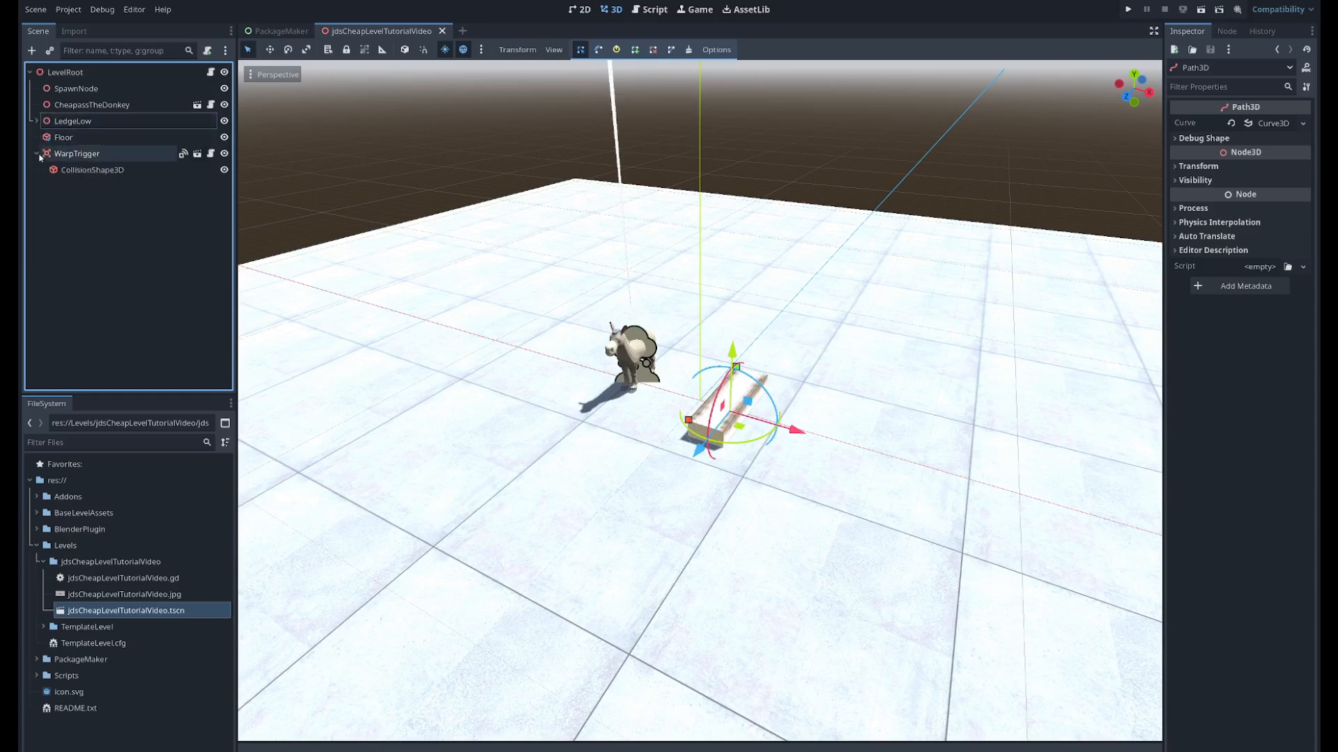
- Examine the WarpTrigger, Floor and LevelRoot nodes and the full extent of the level
{"action": "left_click", "coordinate": [36, 153]}
{"action": "left_click", "coordinate": [80, 154]}
{"action": "left_click", "coordinate": [70, 137]}
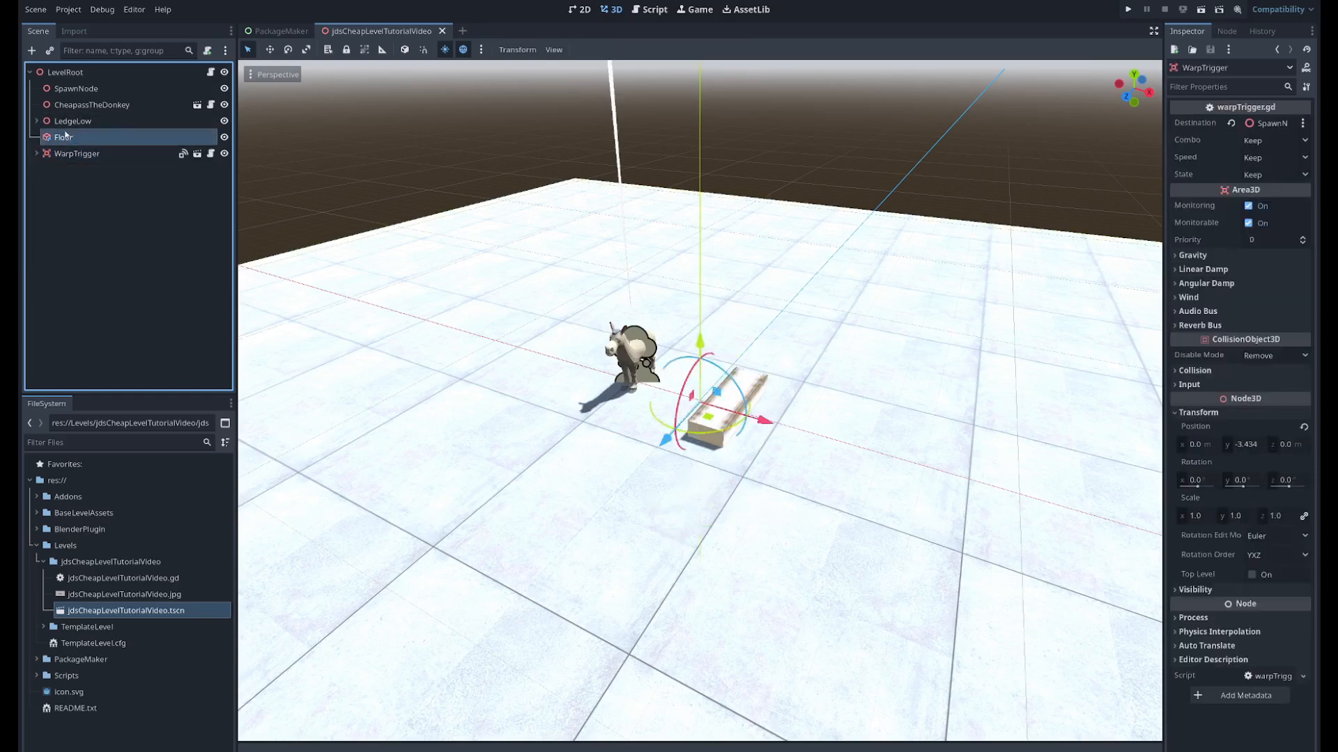
{"action": "left_click", "coordinate": [66, 72]}
{"action": "scroll", "coordinate": [674, 317], "scroll_direction": "down", "scroll_amount": 15}
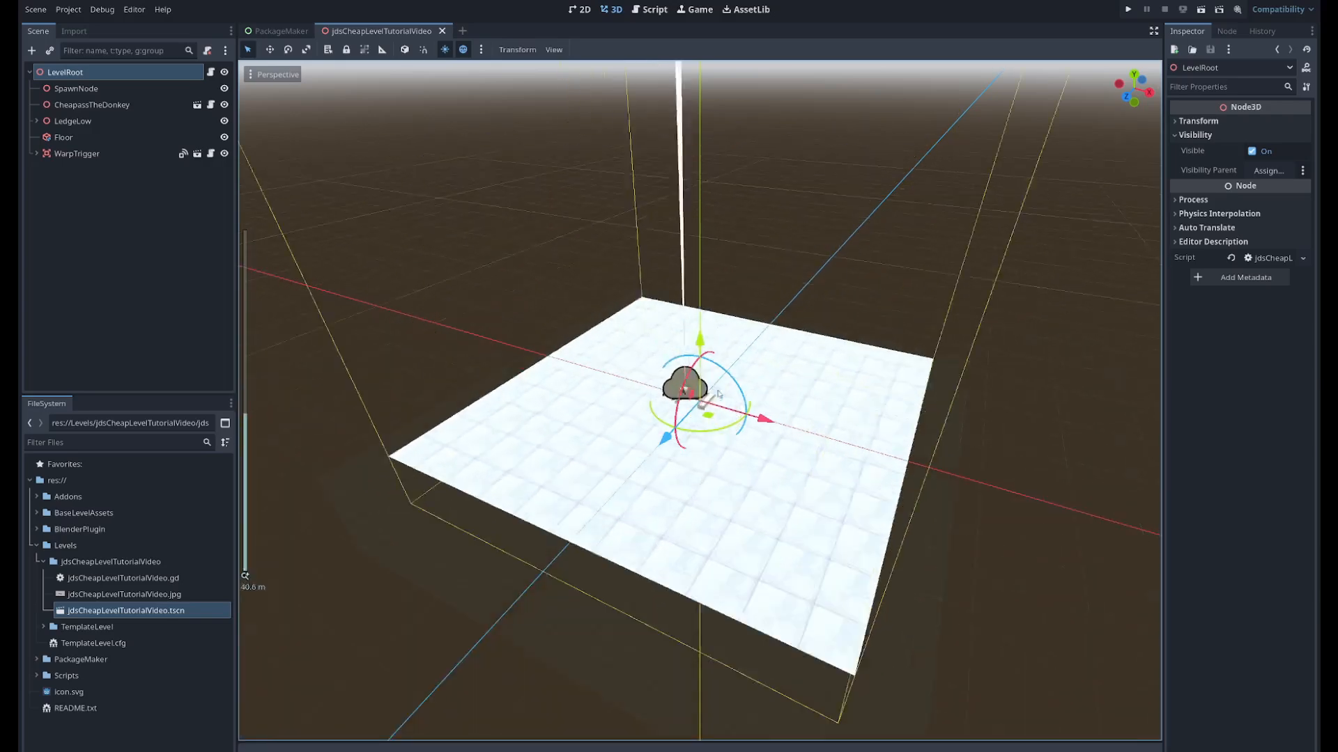
{"action": "scroll", "coordinate": [800, 402], "scroll_direction": "up", "scroll_amount": 14}
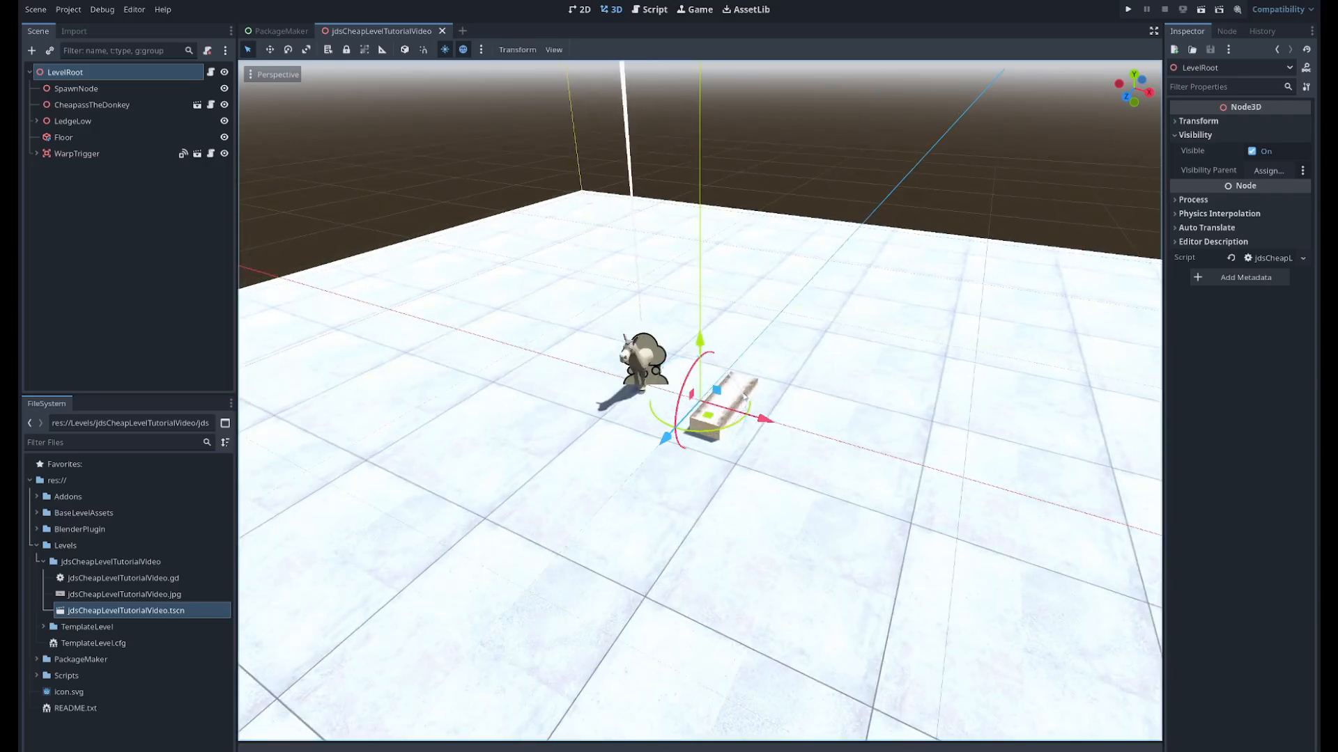
- Run the project to open the asset packager and set the level id to jdsCheapLevelTutorialVideo, matching the level folder name
{"action": "left_click", "coordinate": [45, 563]}
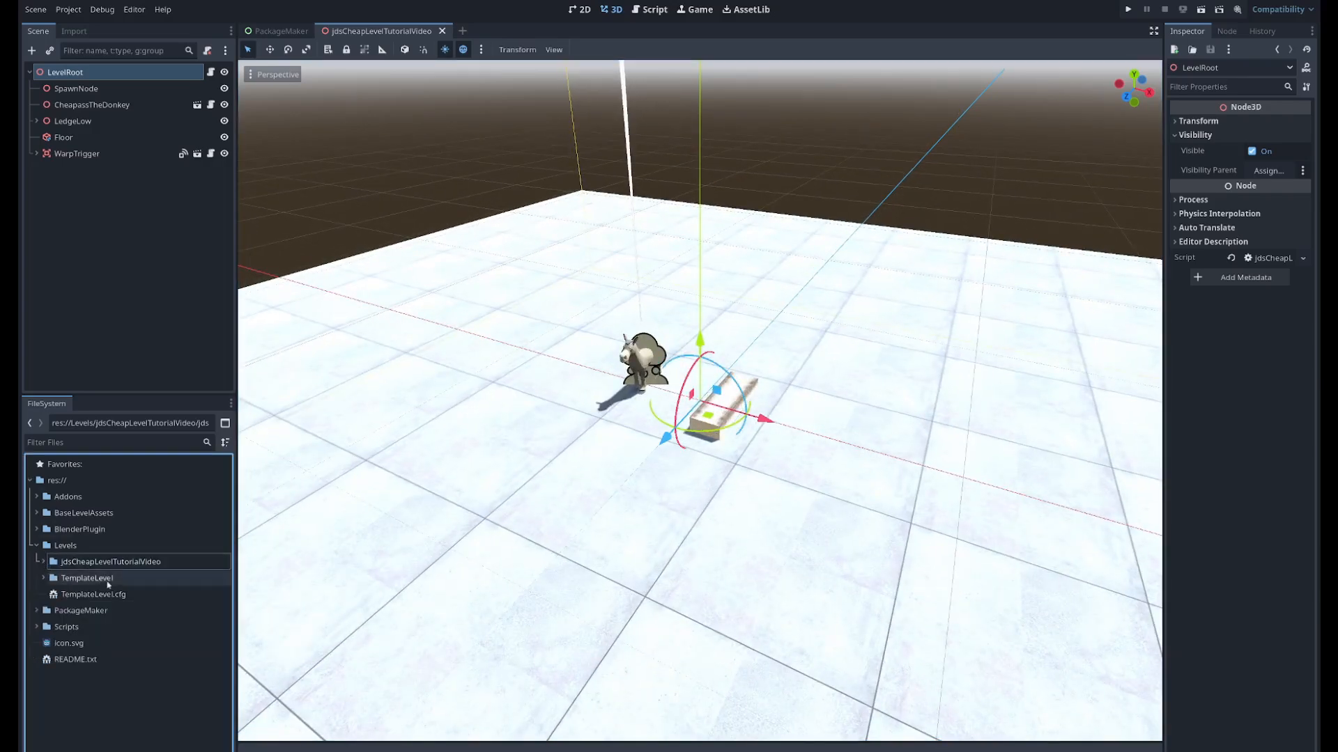
{"action": "left_click", "coordinate": [1128, 10]}
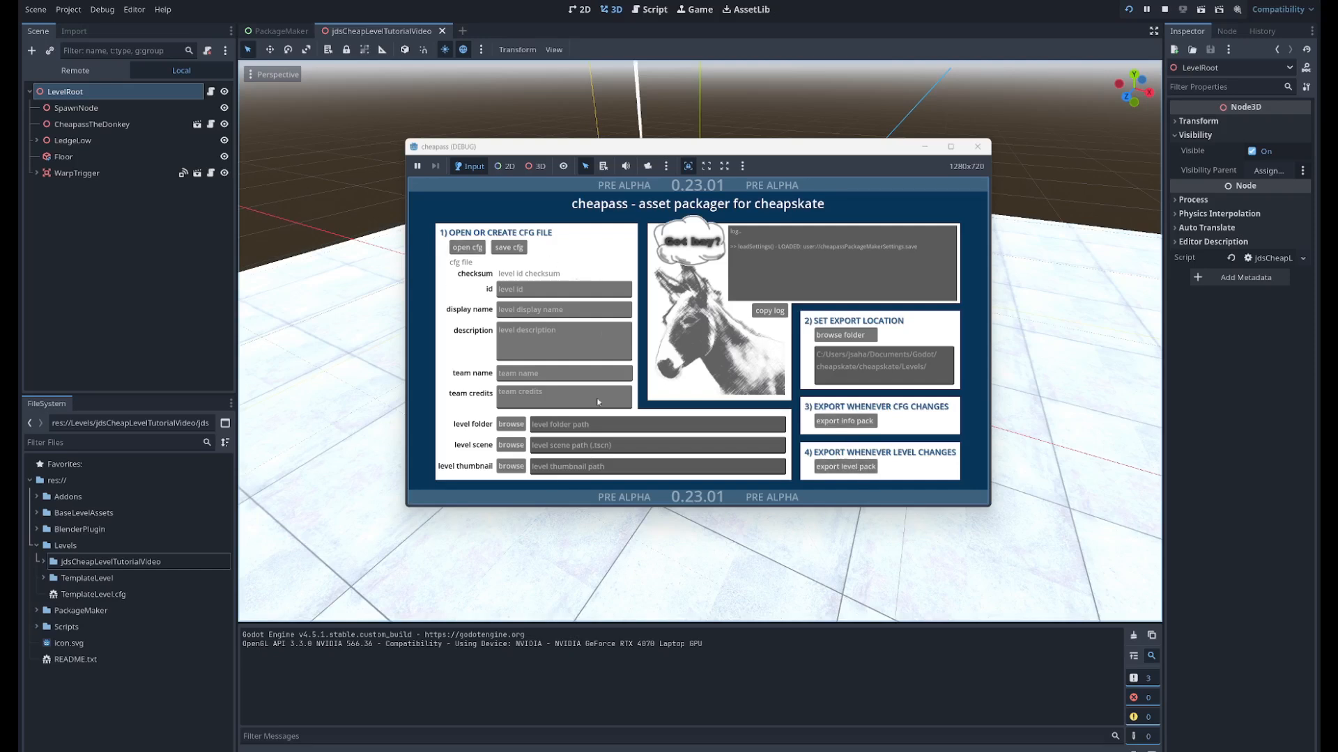
{"action": "left_click", "coordinate": [103, 584]}
{"action": "left_click", "coordinate": [104, 595]}
{"action": "left_click", "coordinate": [98, 564]}
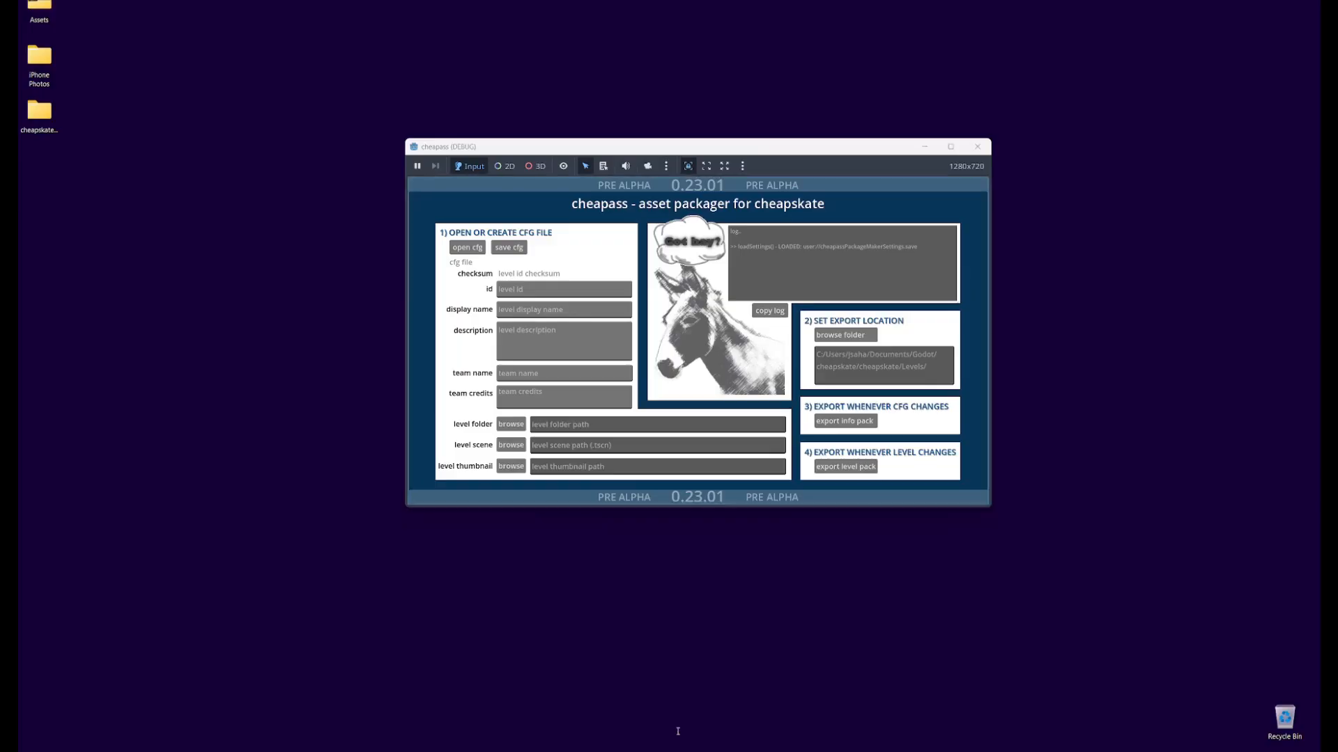
{"action": "left_click", "coordinate": [681, 725]}
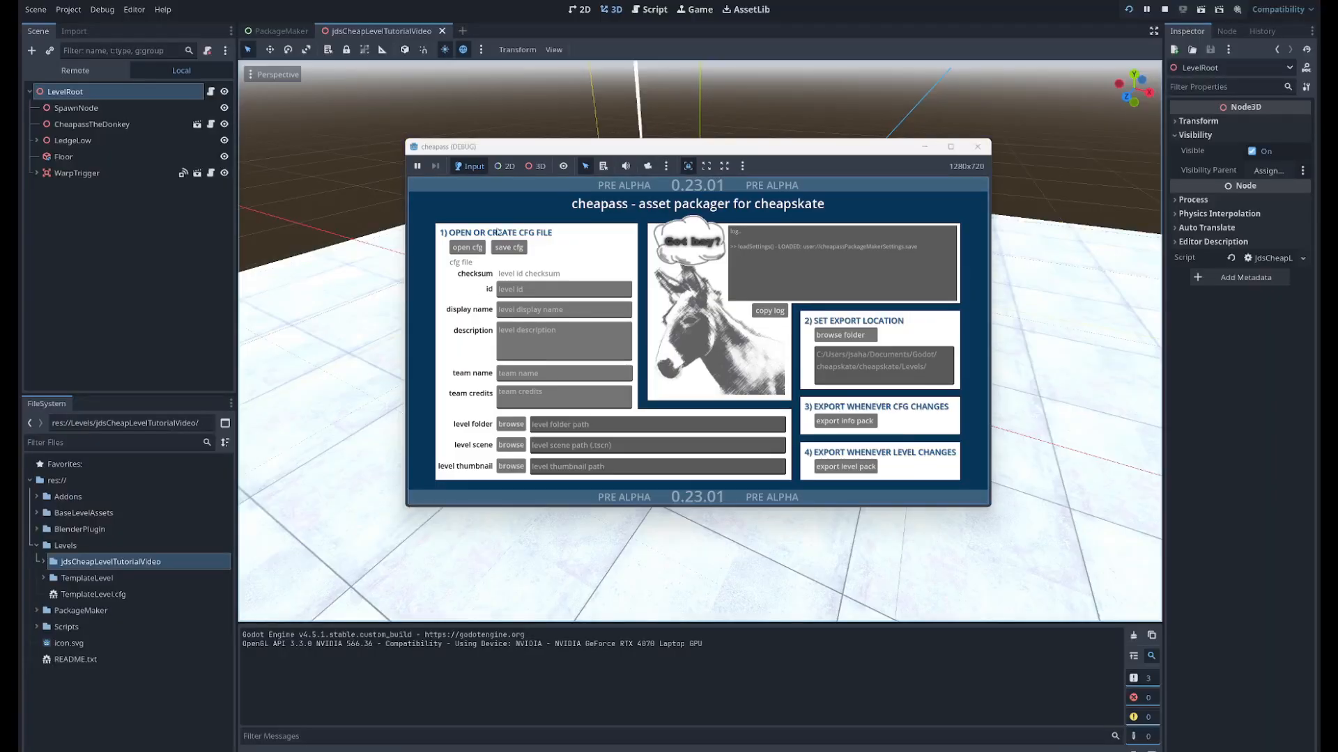
{"action": "left_click_drag", "start_coordinate": [528, 147], "coordinate": [528, 126]}
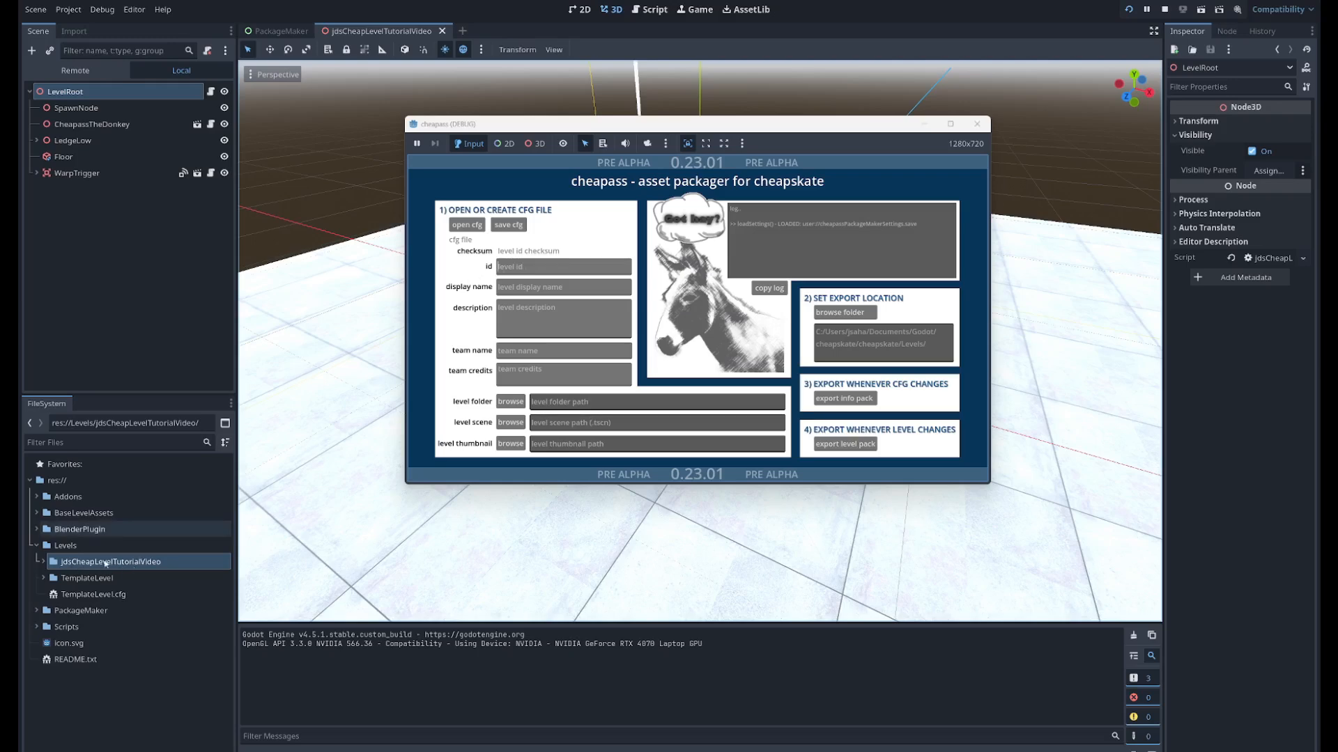
{"action": "type", "text": "jdsCheapLevelTutorialVideo"}
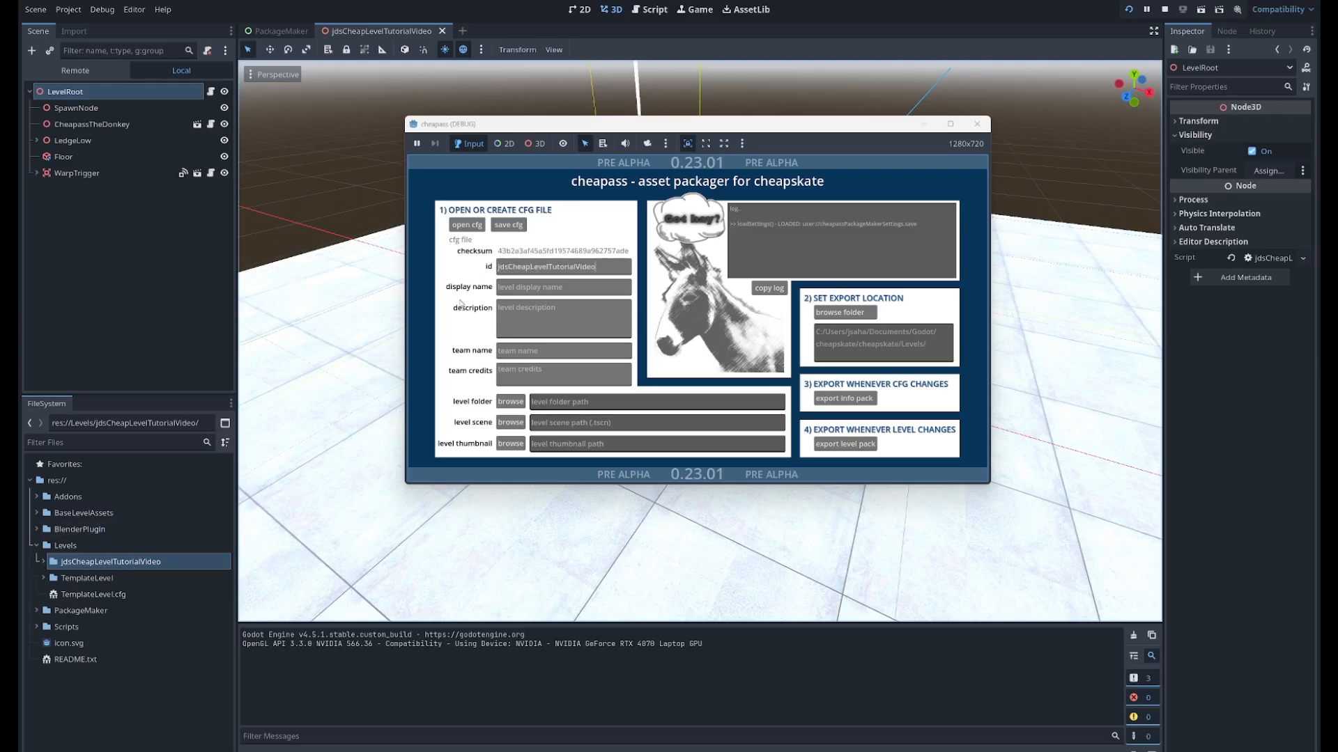
- Review the jdsCheapLevelTutorialVideo folder's files and TemplateLevel.cfg for naming, and return to the packager window
{"action": "left_click", "coordinate": [45, 563]}
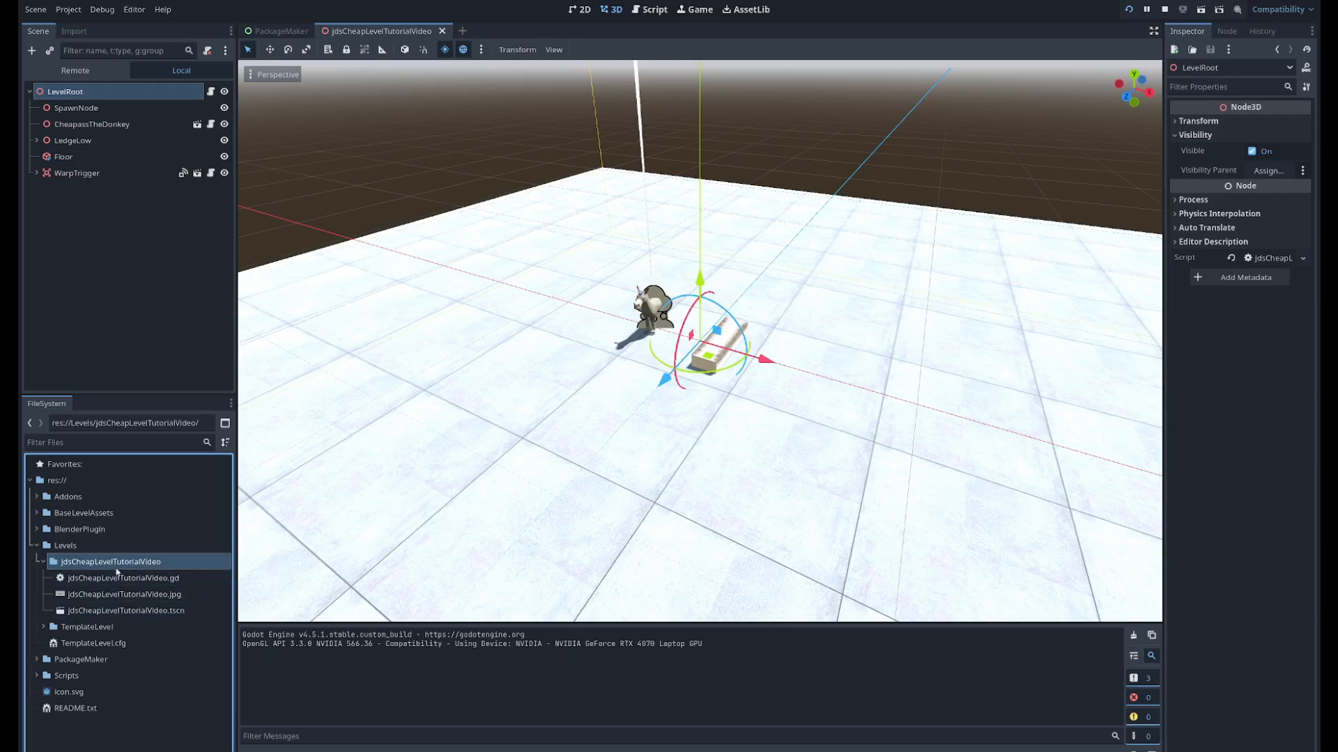
{"action": "left_click", "coordinate": [110, 644]}
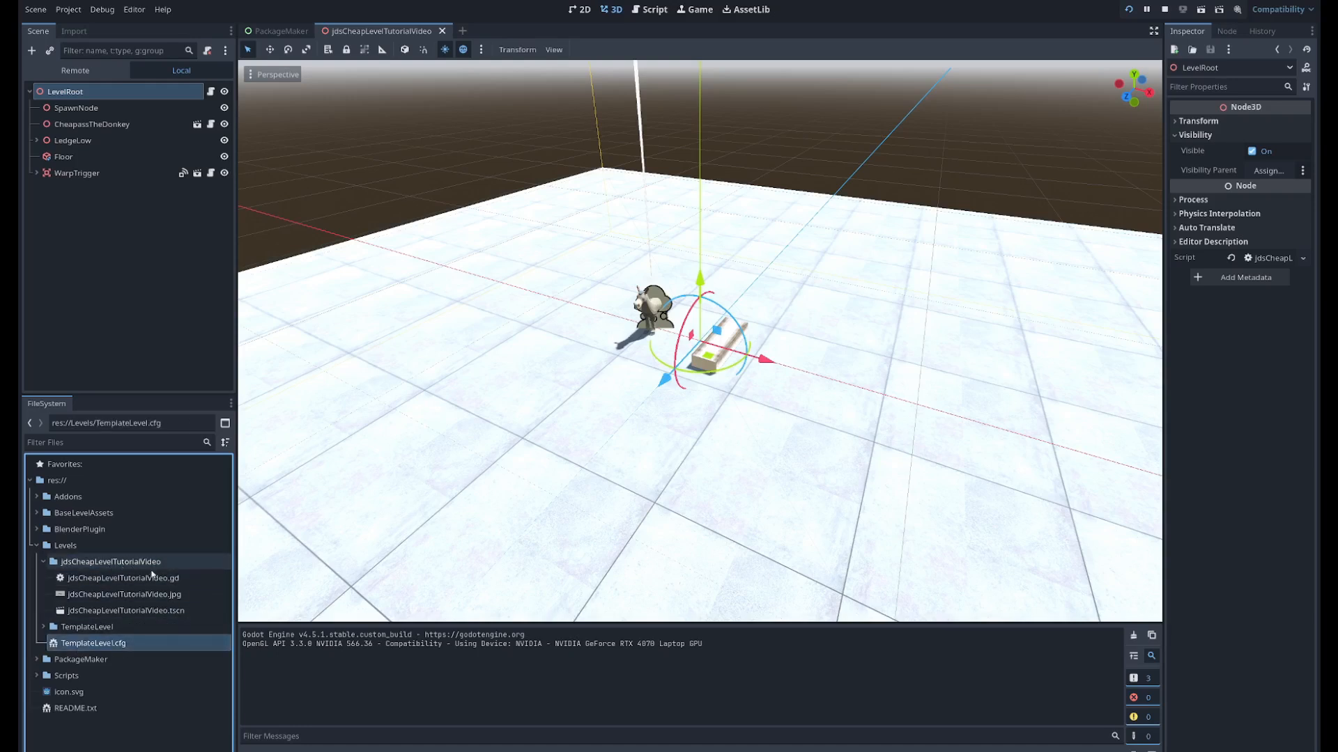
{"action": "left_click", "coordinate": [84, 564]}
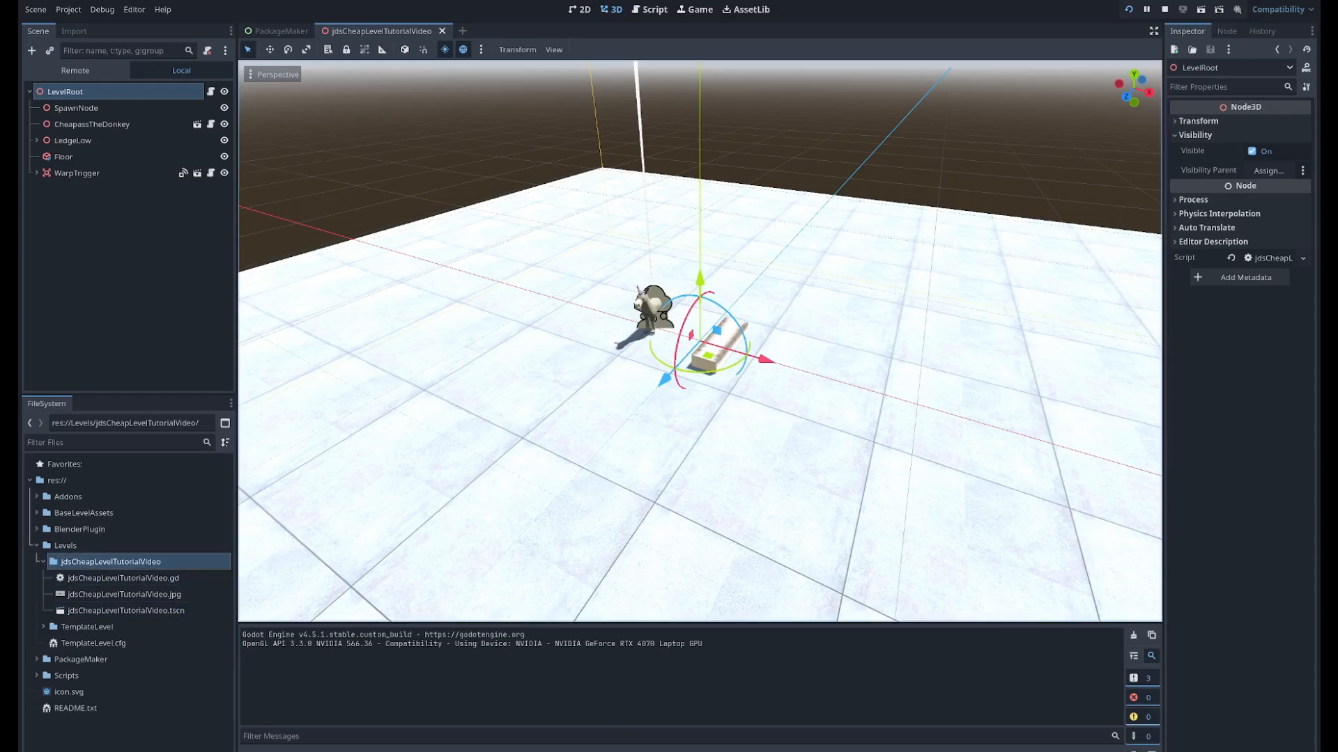
{"action": "mouse_move", "coordinate": [633, 750]}
{"action": "left_click", "coordinate": [684, 720]}
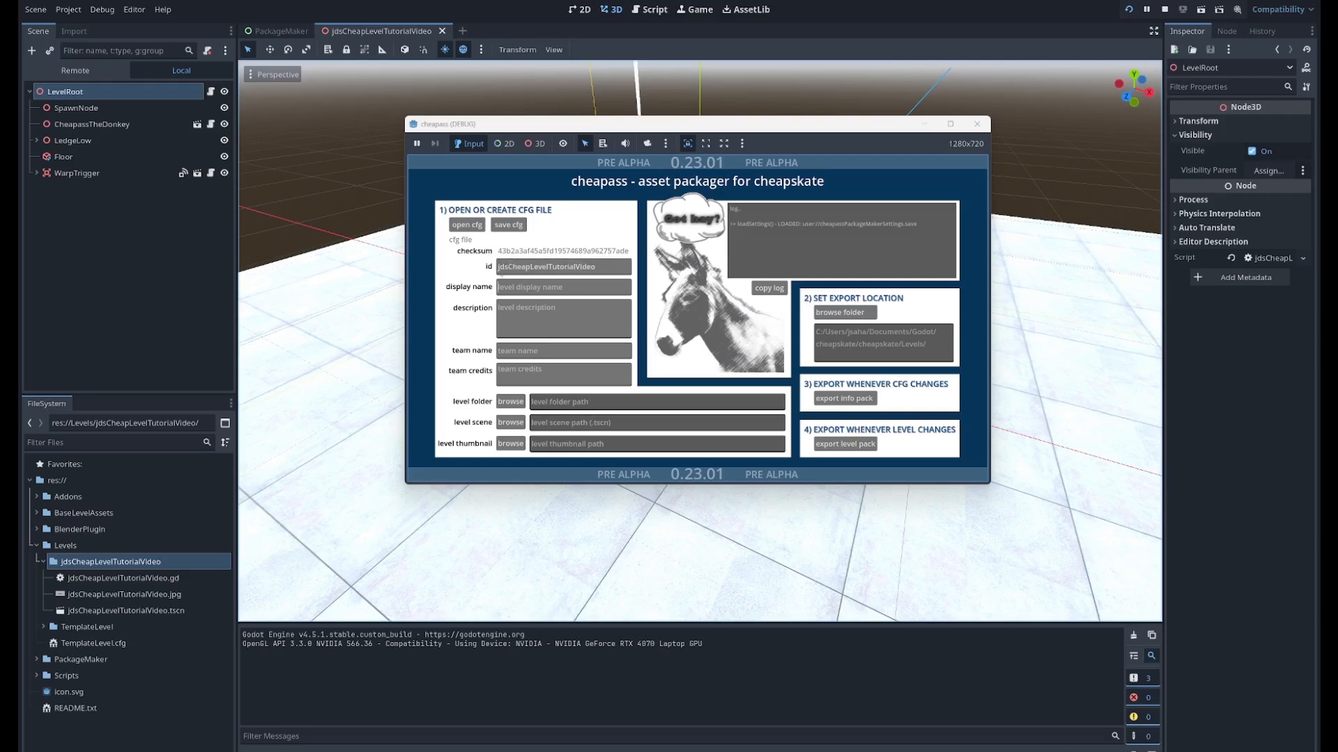
- Fill in display name "my big level", description "cool level", team name "me" and team credits "just me"
{"action": "left_click", "coordinate": [498, 287]}
{"action": "type", "text": "my little level"}
{"action": "type", "text": "cool level"}
{"action": "type", "text": "me"}
{"action": "type", "text": "just me"}
{"action": "key", "text": "ctrl+BackSpace"}
{"action": "type", "text": "big level"}
{"action": "double_click", "coordinate": [536, 267]}
- Set the level folder to jdsCheapLevelTutorialVideo and the level scene to jdsCheapLevelTutorialVideo.tscn inside it
{"action": "left_click", "coordinate": [508, 404]}
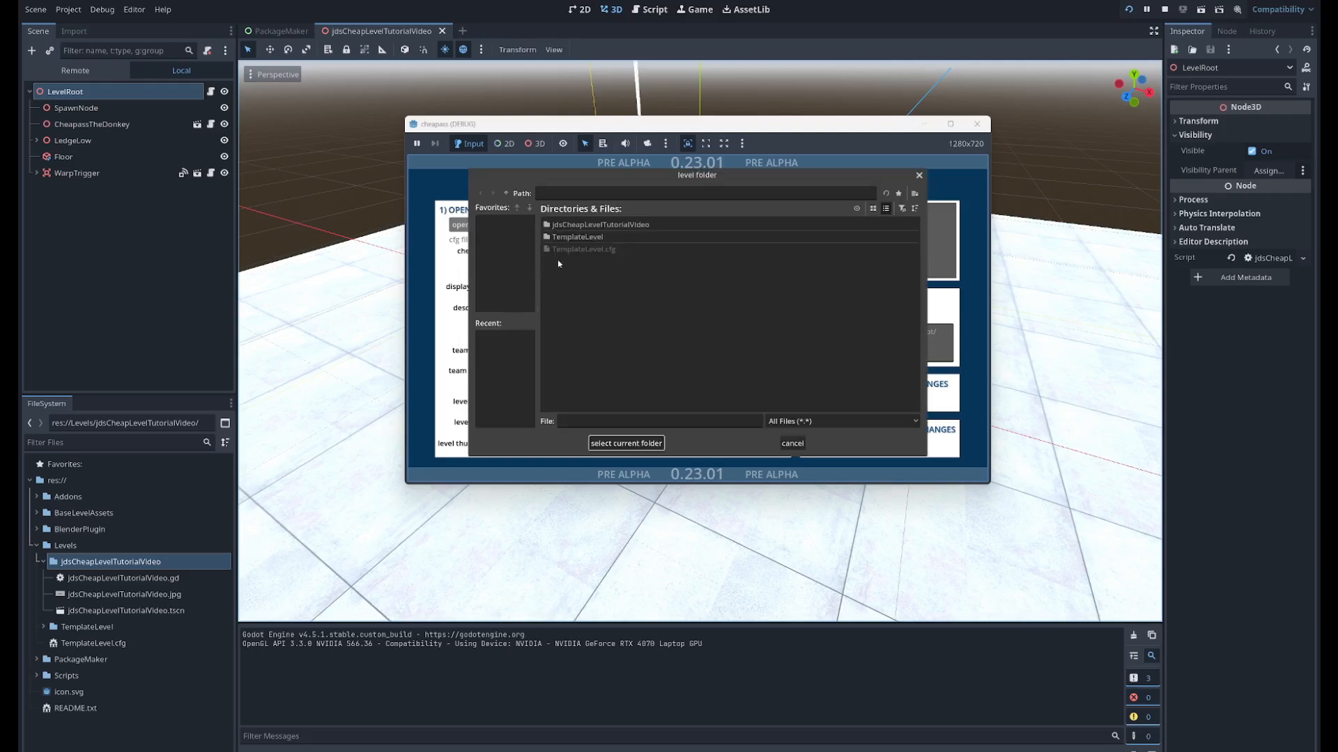
{"action": "left_click", "coordinate": [613, 225]}
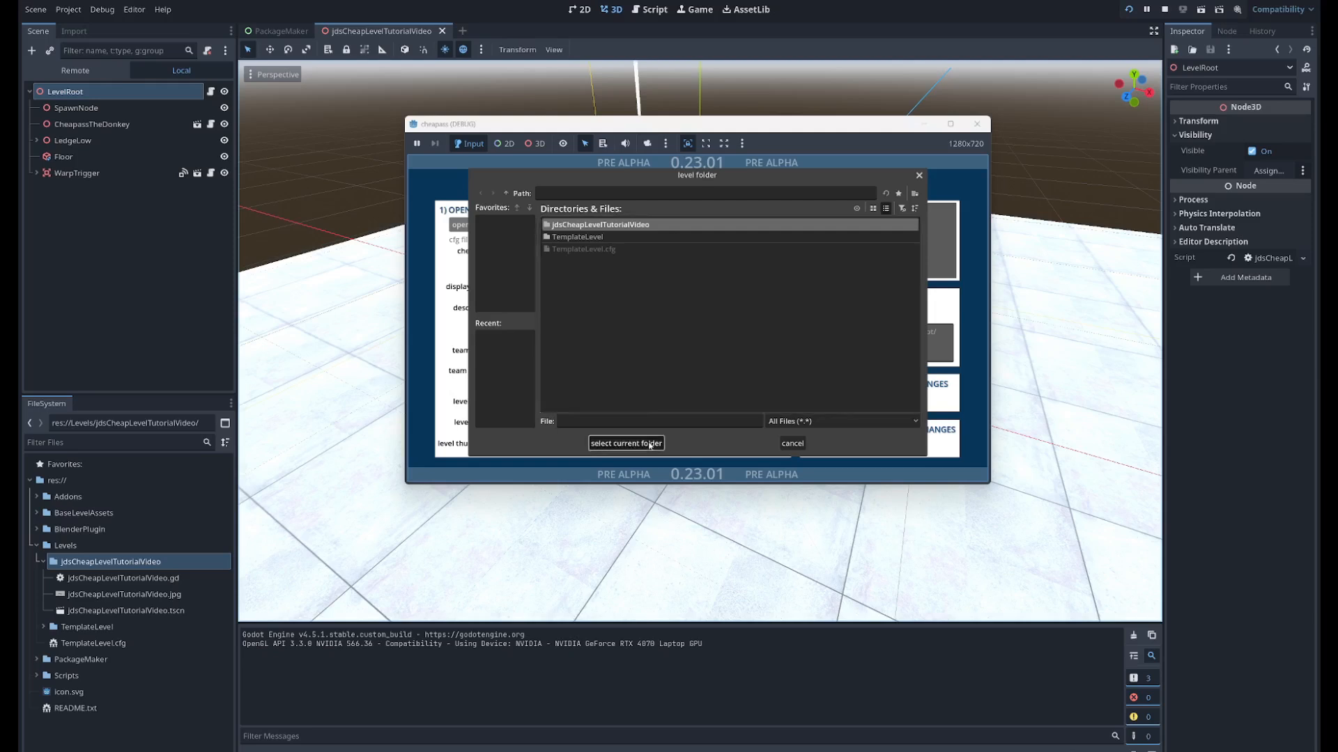
{"action": "left_click", "coordinate": [625, 444]}
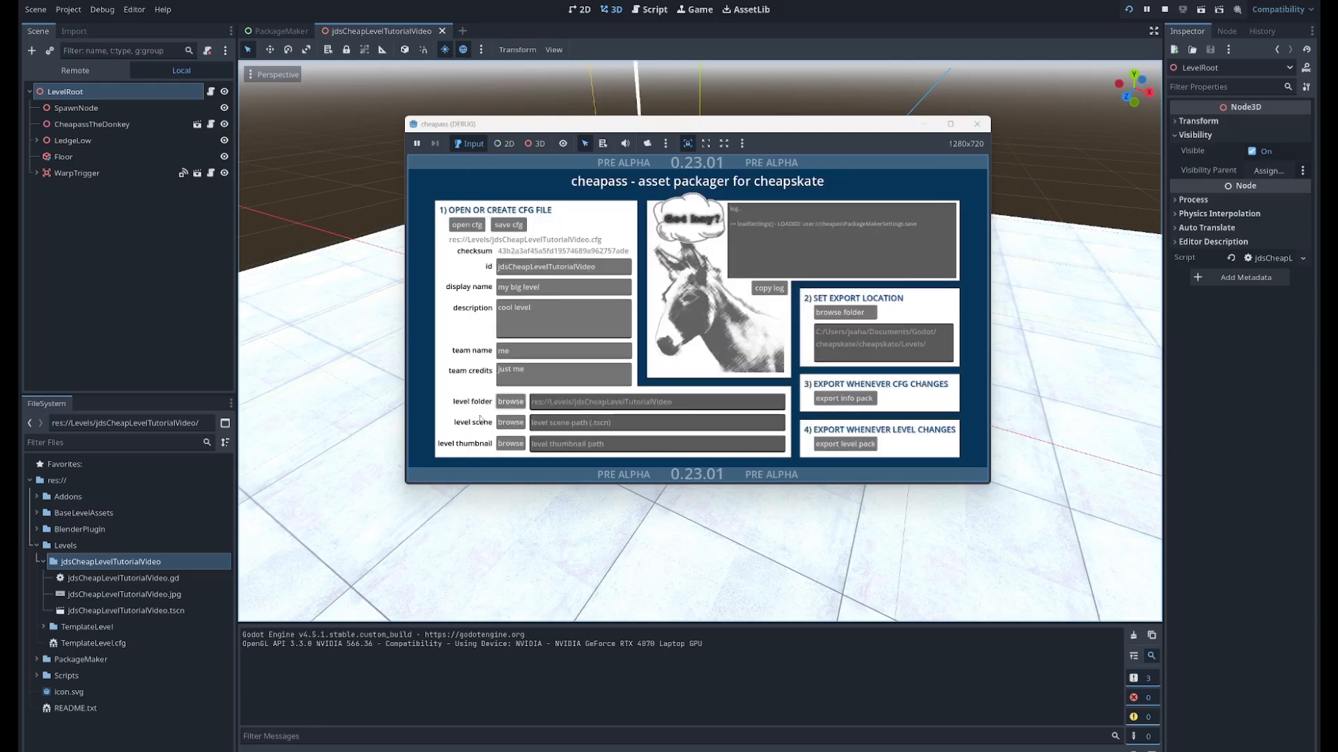
{"action": "left_click", "coordinate": [510, 422]}
{"action": "double_click", "coordinate": [573, 227]}
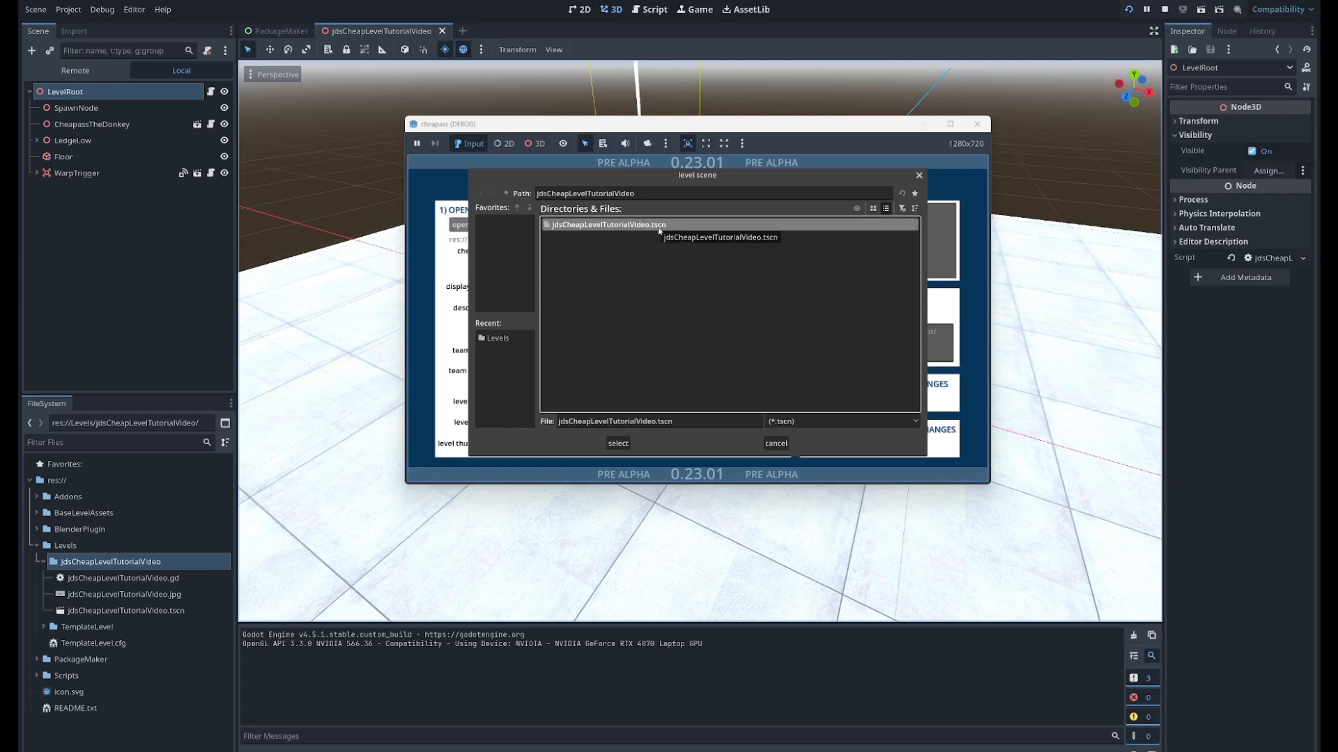
{"action": "left_click", "coordinate": [618, 444]}
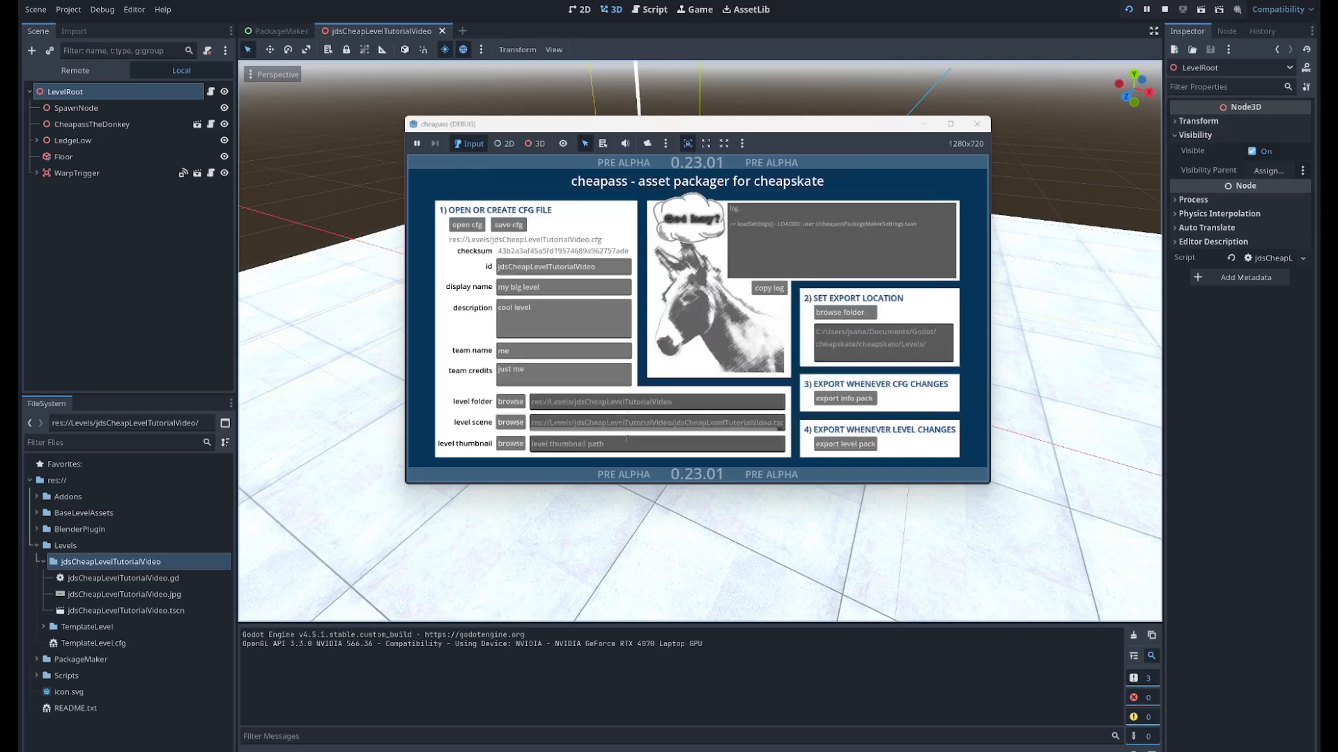
- Set the level thumbnail to jdsCheapLevelTutorialVideo.jpg and save the level's cfg file
{"action": "left_click", "coordinate": [510, 444]}
{"action": "double_click", "coordinate": [568, 226]}
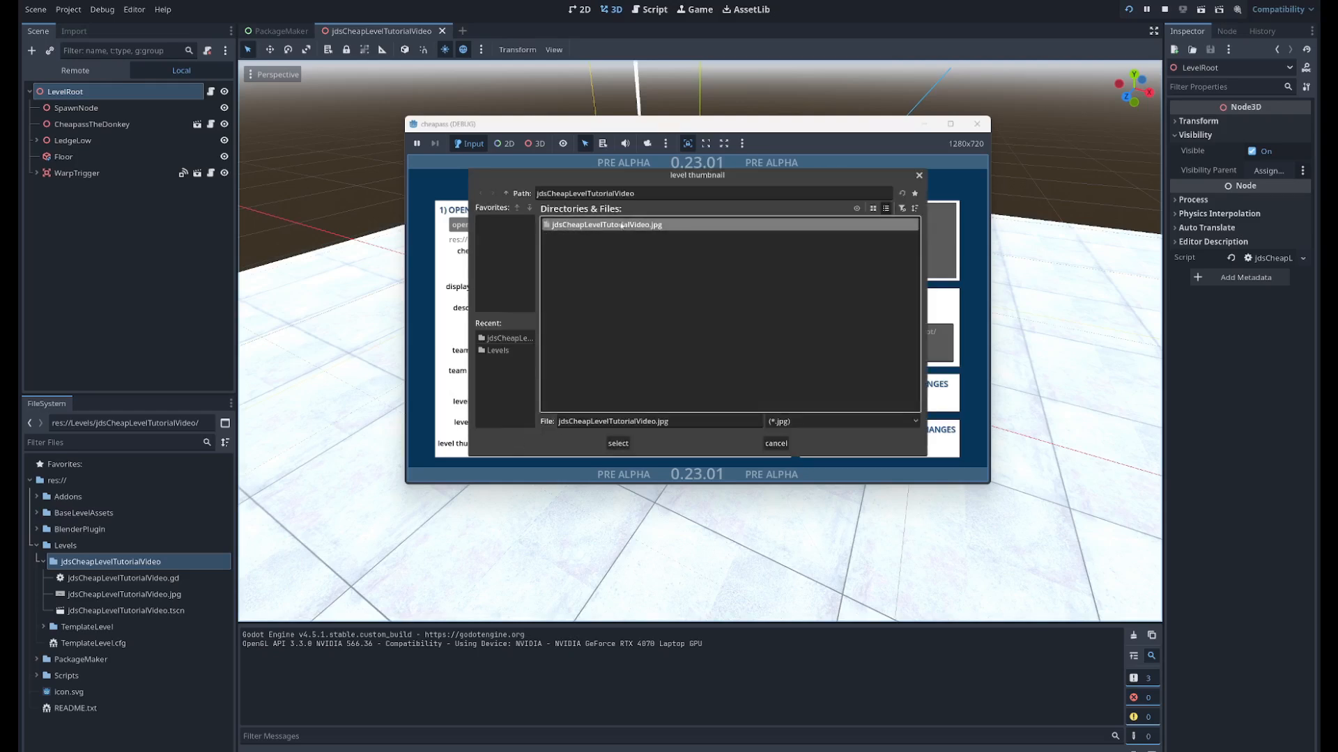
{"action": "left_click", "coordinate": [618, 443]}
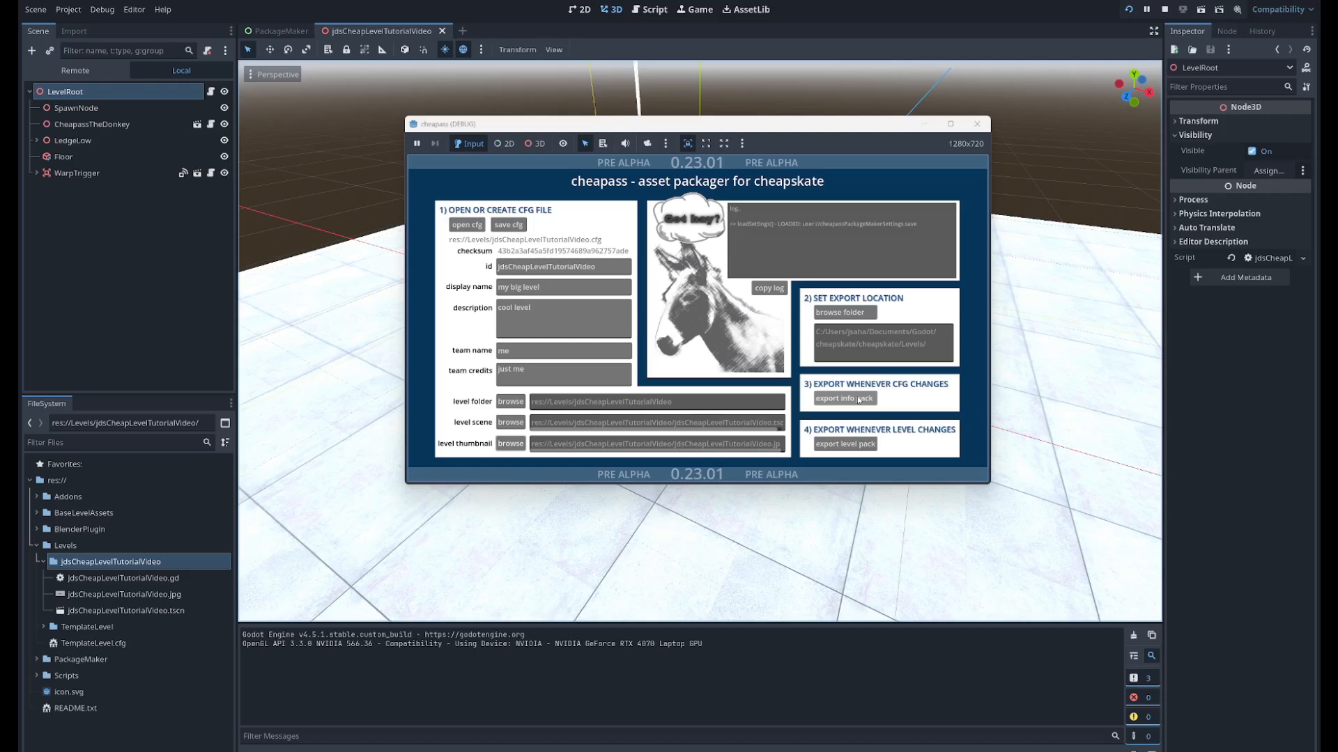
{"action": "left_click", "coordinate": [519, 225]}
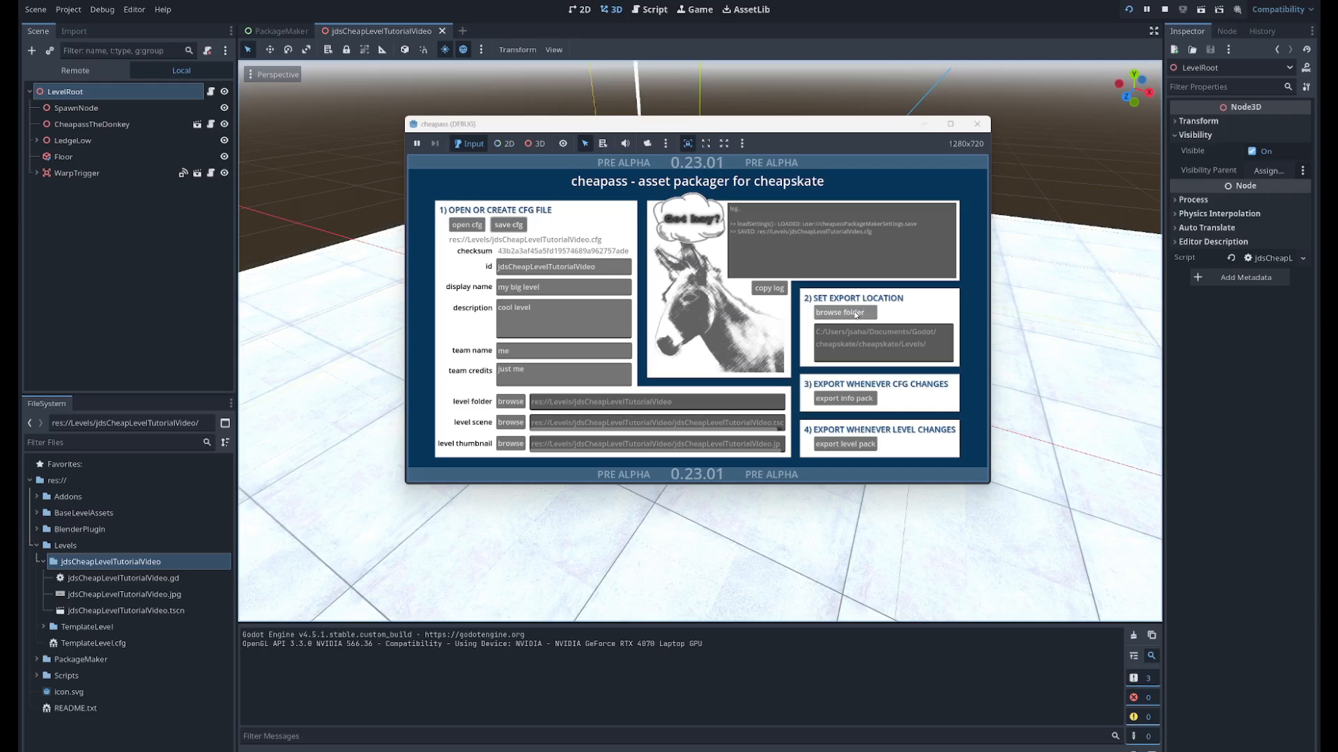
{"action": "left_click_drag", "start_coordinate": [767, 124], "coordinate": [740, 120]}
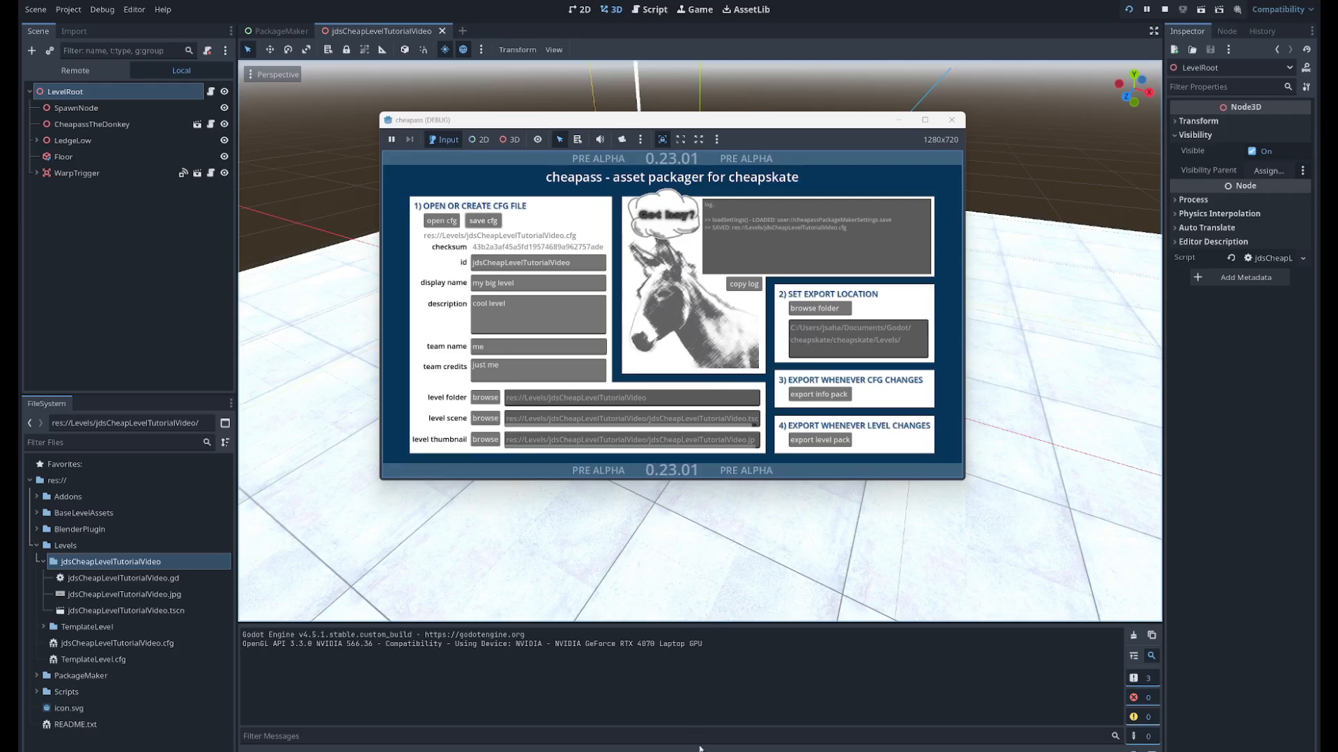
- Switch to Steam, browse cheapskate's local files and open the game's Levels folder
{"action": "left_click", "coordinate": [782, 751]}
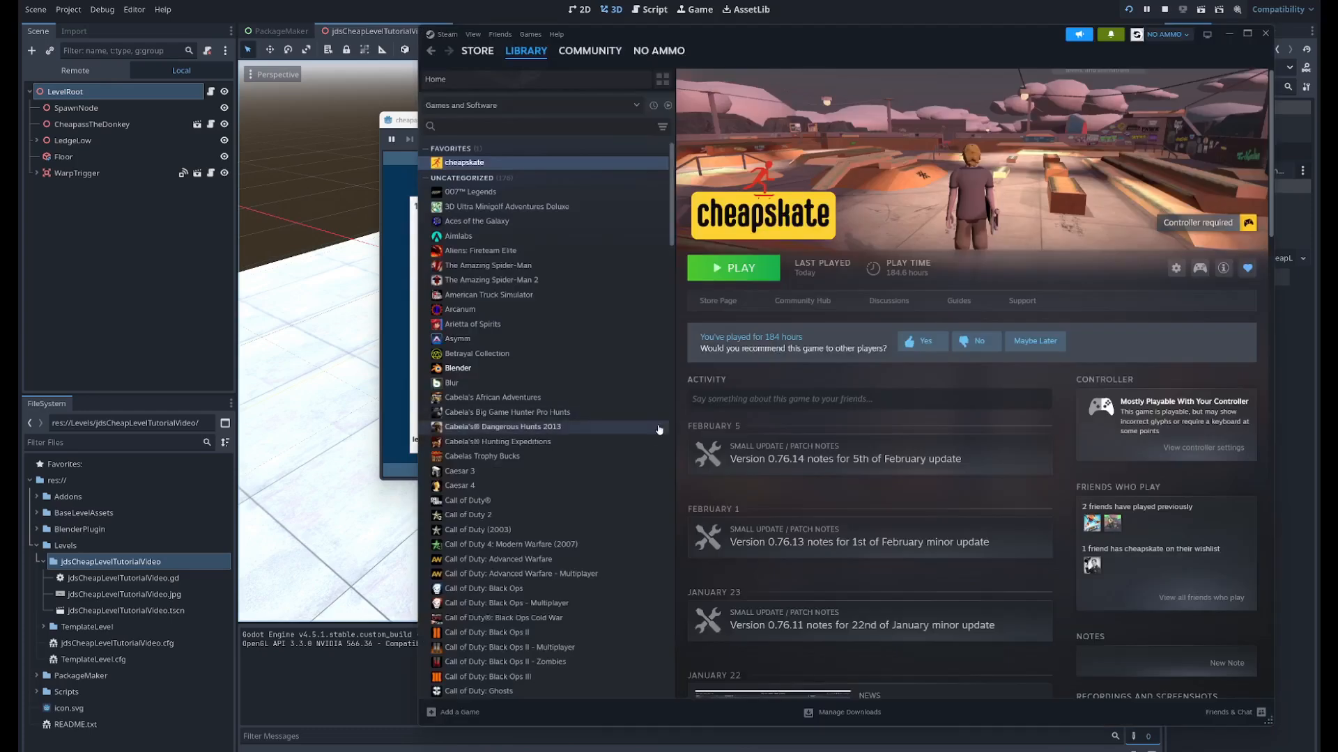
{"action": "right_click", "coordinate": [506, 167]}
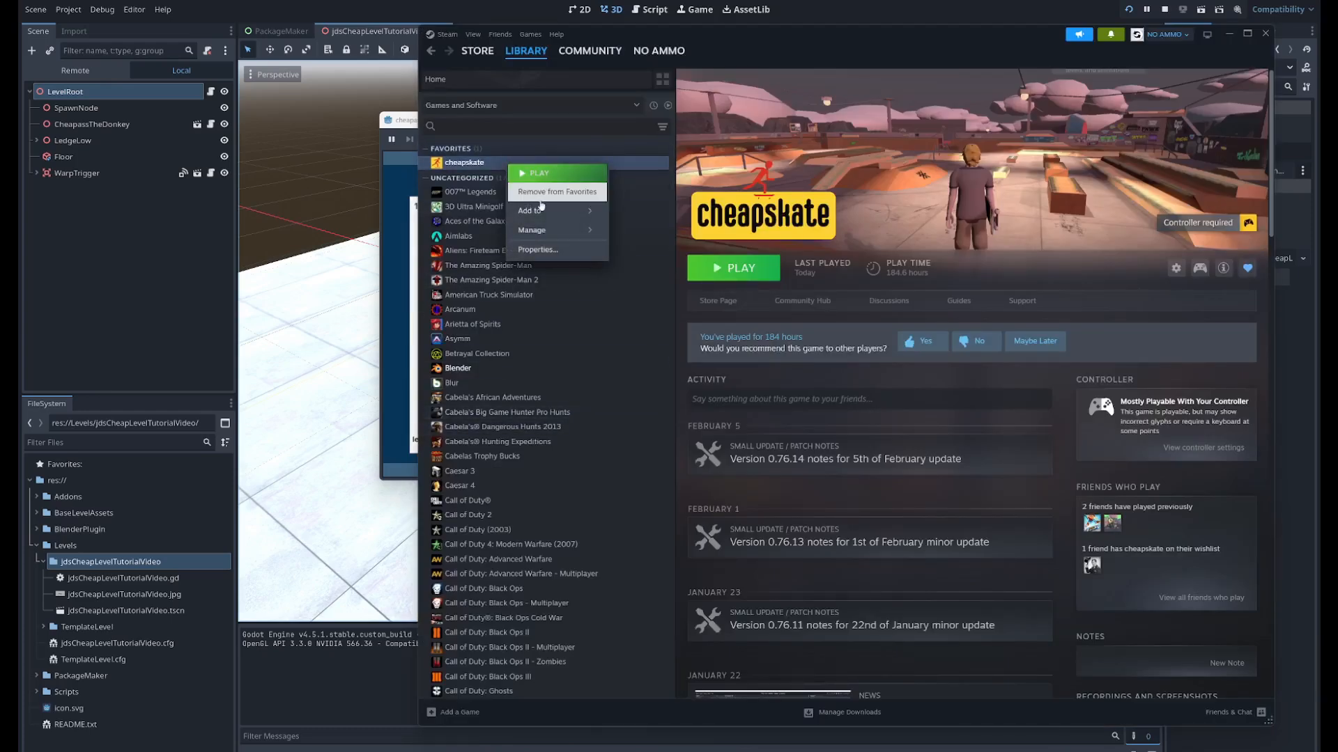
{"action": "mouse_move", "coordinate": [539, 232]}
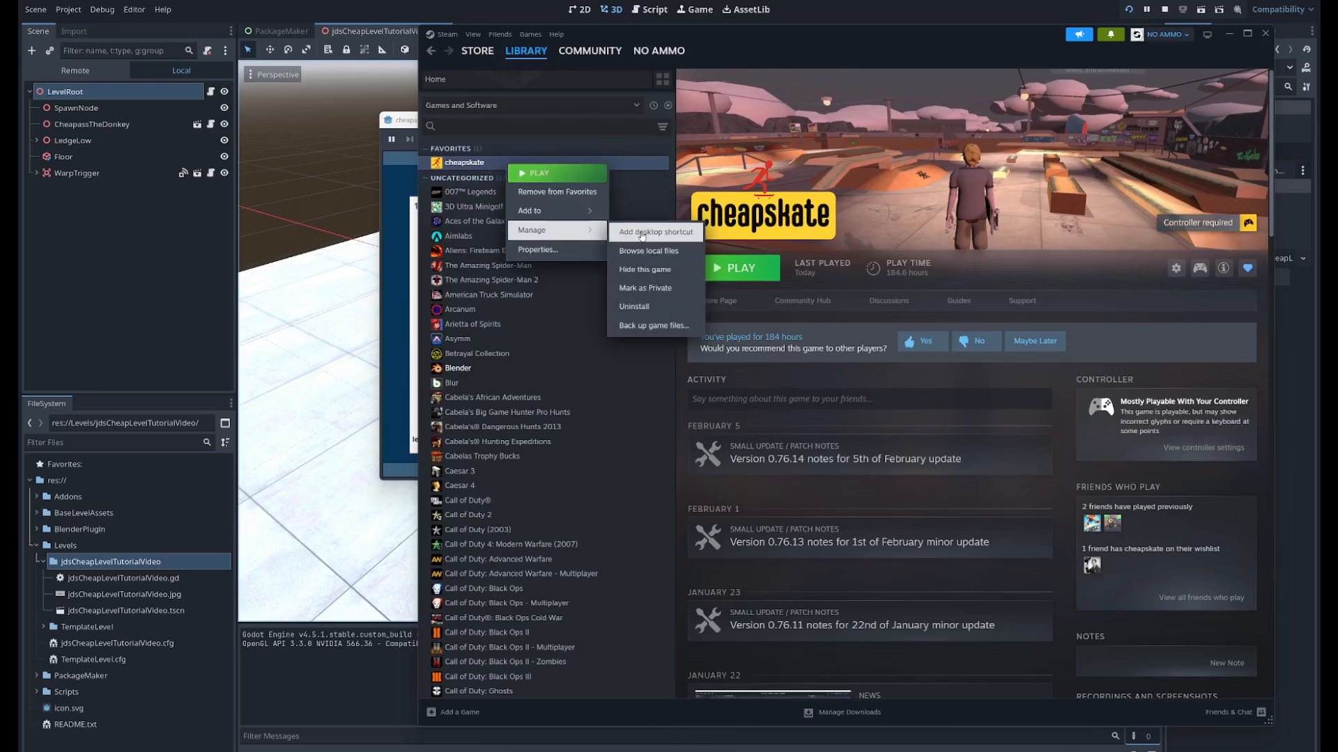
{"action": "left_click", "coordinate": [639, 251]}
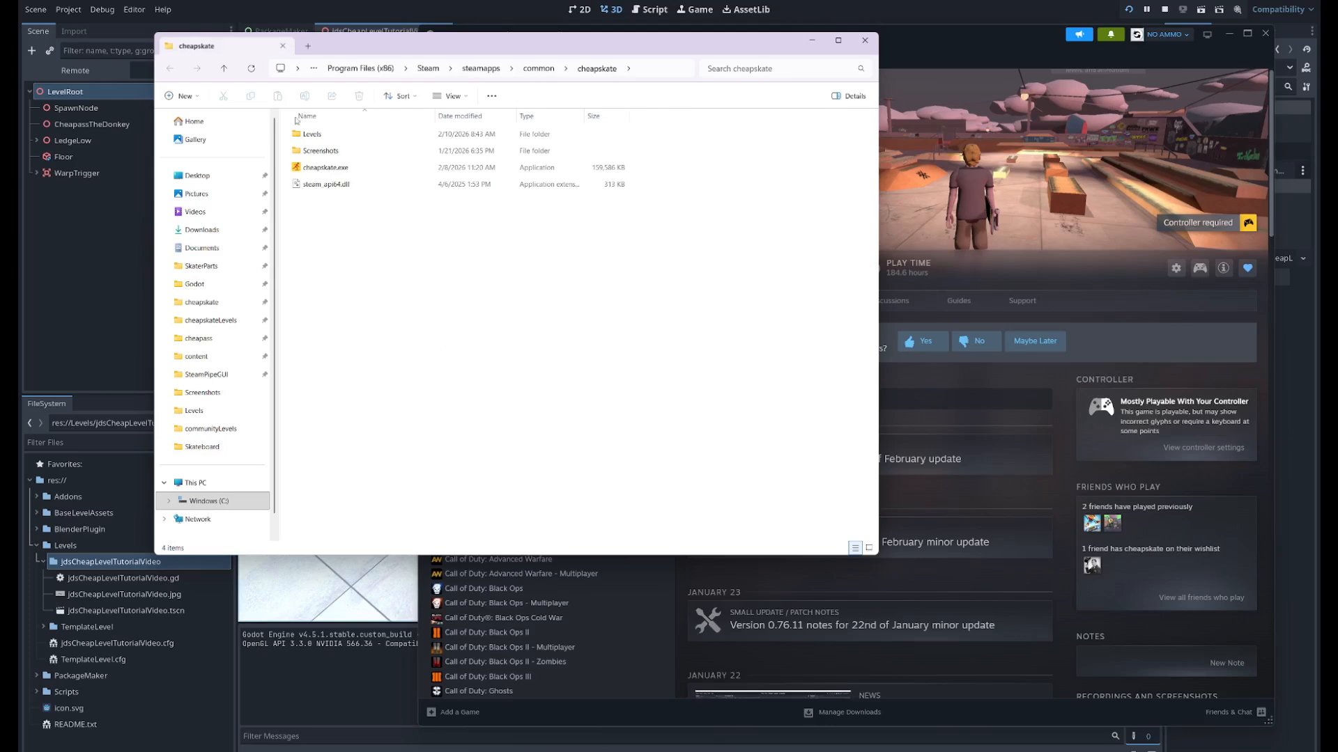
{"action": "double_click", "coordinate": [347, 134]}
{"action": "left_click_drag", "start_coordinate": [378, 49], "coordinate": [493, 108]}
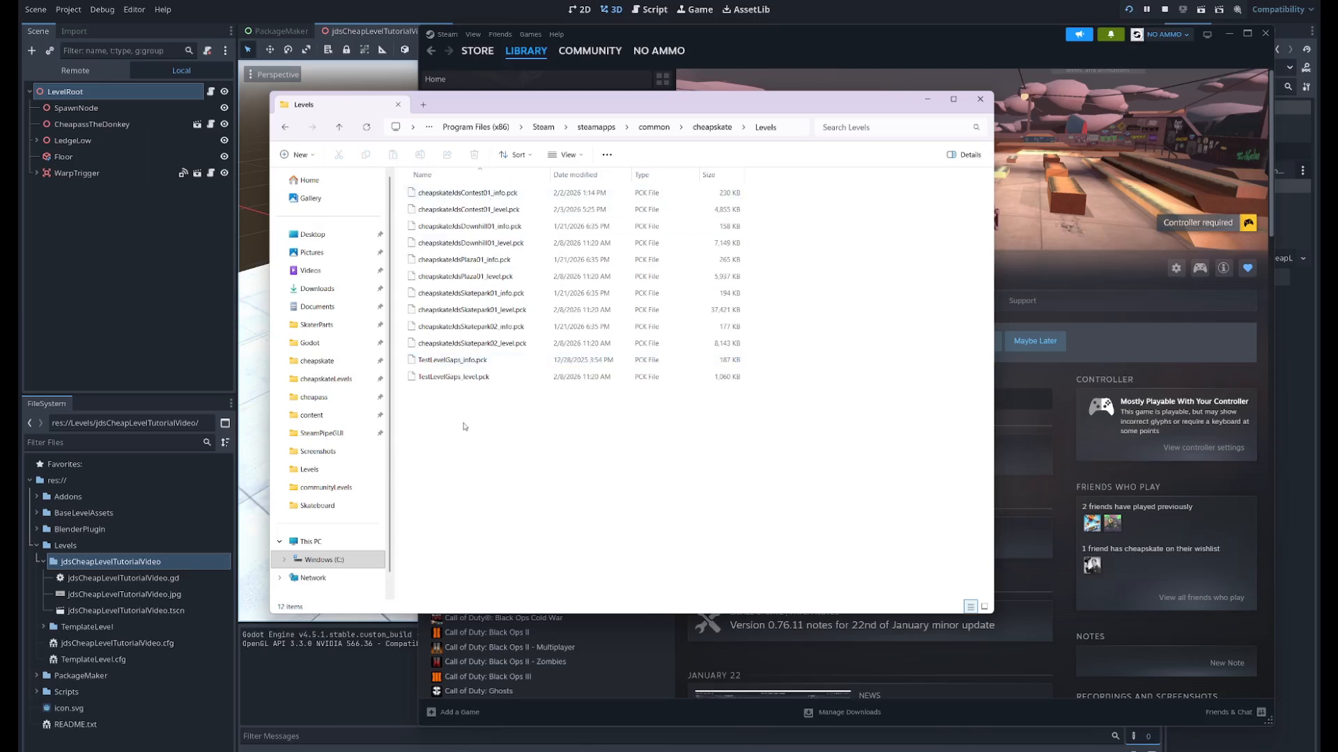
- Copy the folder path C:\Program Files (x86)\Steam\steamapps\common\cheapskate\Levels
{"action": "left_click", "coordinate": [791, 132]}
{"action": "key", "text": "ctrl+c"}
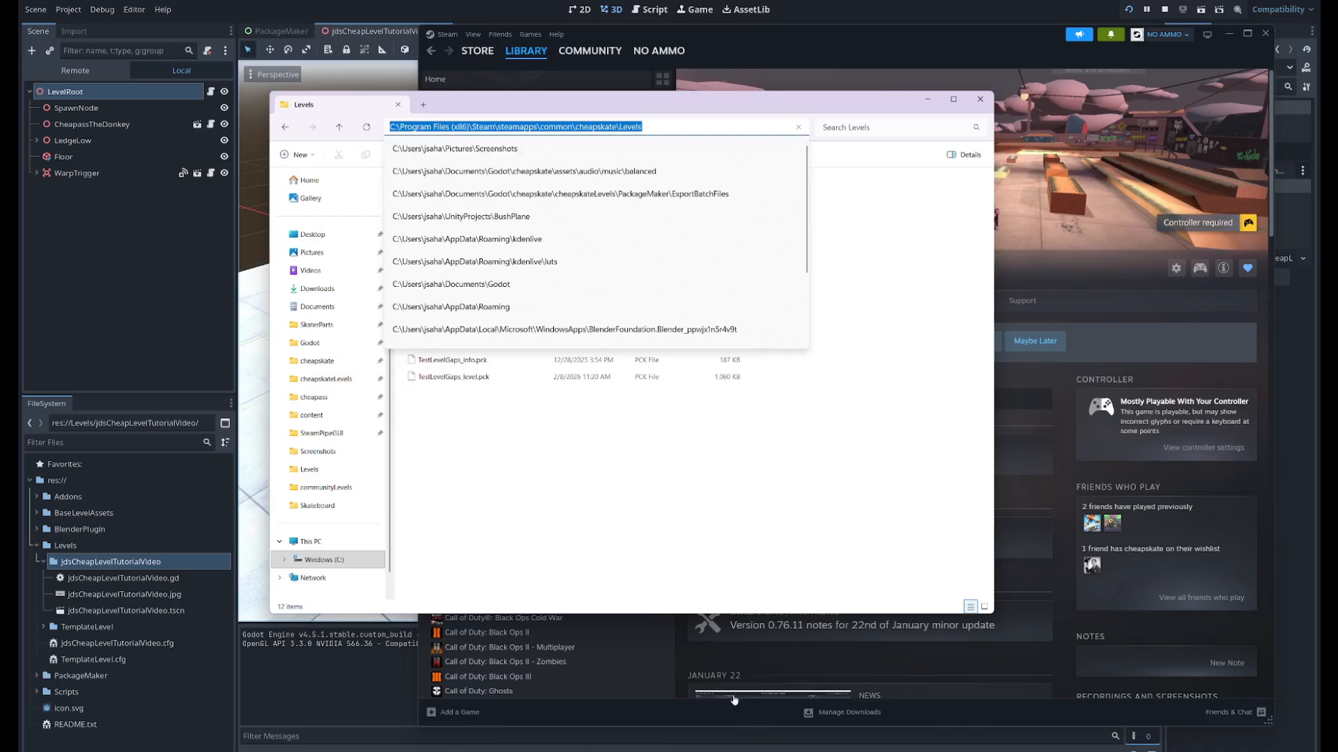
{"action": "mouse_move", "coordinate": [832, 751]}
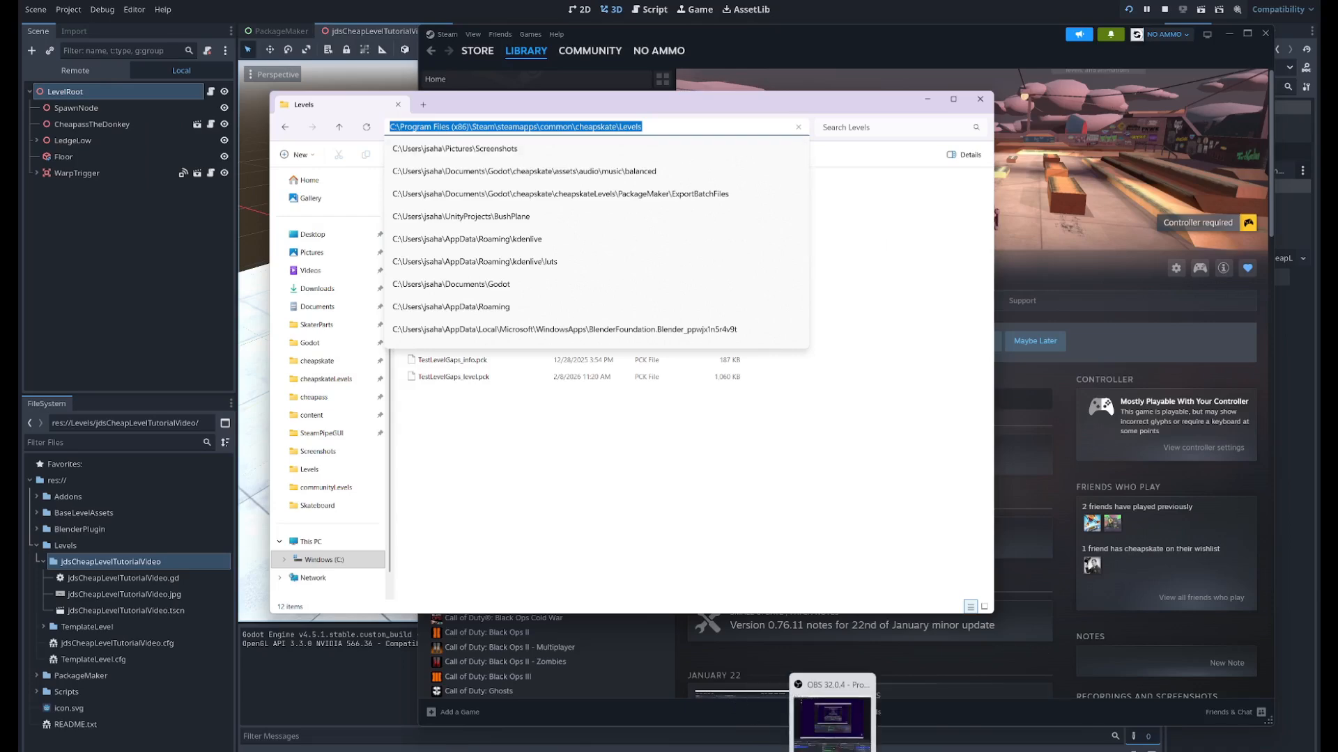
- Switch to the cheapass packager and set the export location to C:\Program Files (x86)\Steam\steamapps\common\cheapskate\Levels
{"action": "left_click", "coordinate": [700, 700]}
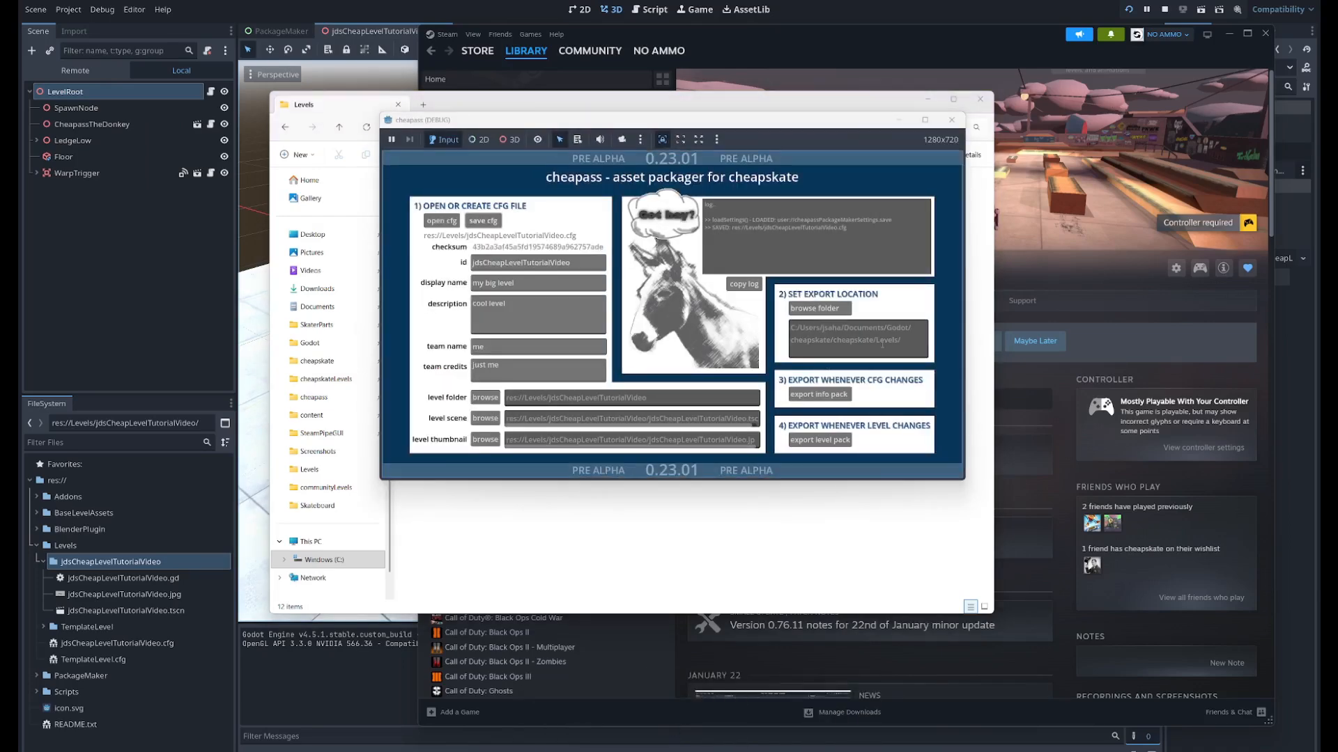
{"action": "left_click", "coordinate": [817, 308]}
{"action": "left_click", "coordinate": [732, 188]}
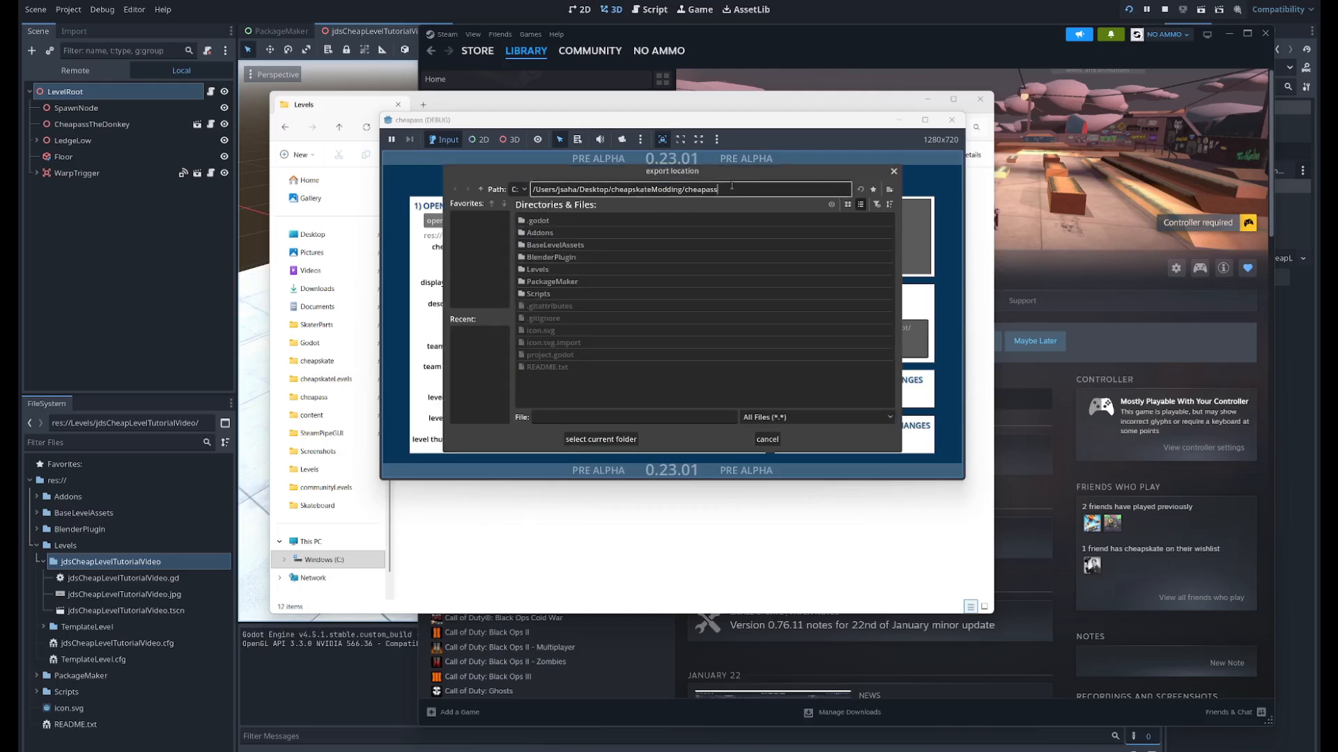
{"action": "left_click_drag", "start_coordinate": [738, 189], "coordinate": [490, 189]}
{"action": "key", "text": "ctrl+v"}
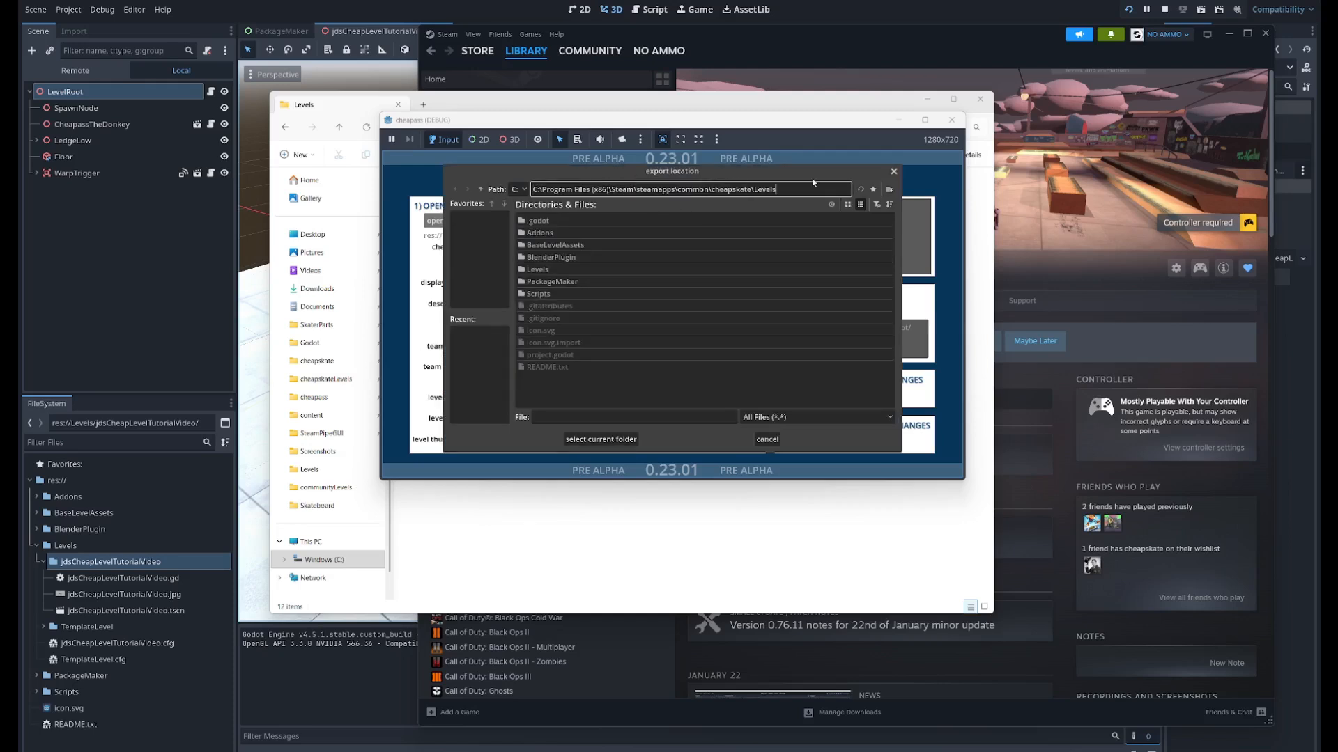
{"action": "key", "text": "Return"}
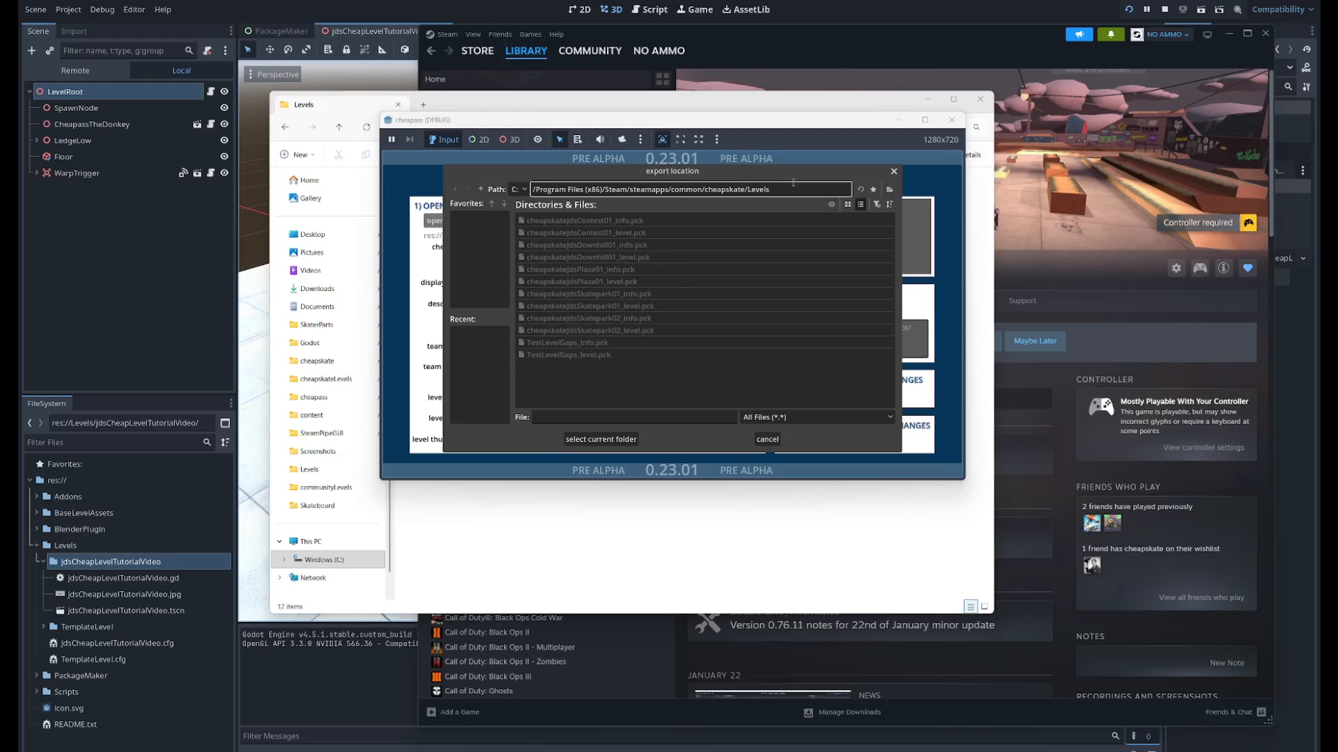
{"action": "mouse_move", "coordinate": [575, 170]}
{"action": "left_mouse_down"}
{"action": "mouse_move", "coordinate": [637, 173]}
{"action": "mouse_move", "coordinate": [602, 157]}
{"action": "mouse_move", "coordinate": [572, 169]}
{"action": "left_mouse_up"}
{"action": "left_click", "coordinate": [597, 439]}
{"action": "left_click_drag", "start_coordinate": [823, 351], "coordinate": [789, 321]}
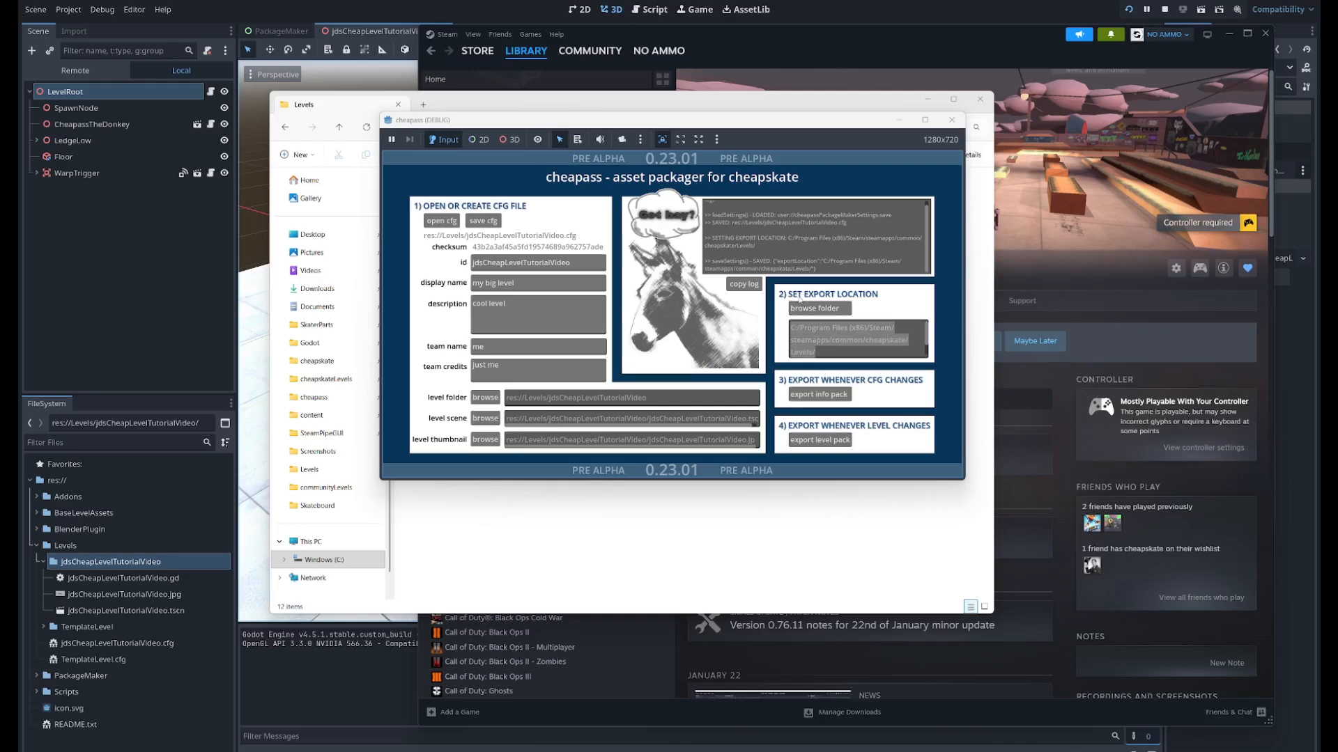
{"action": "left_click", "coordinate": [819, 350]}
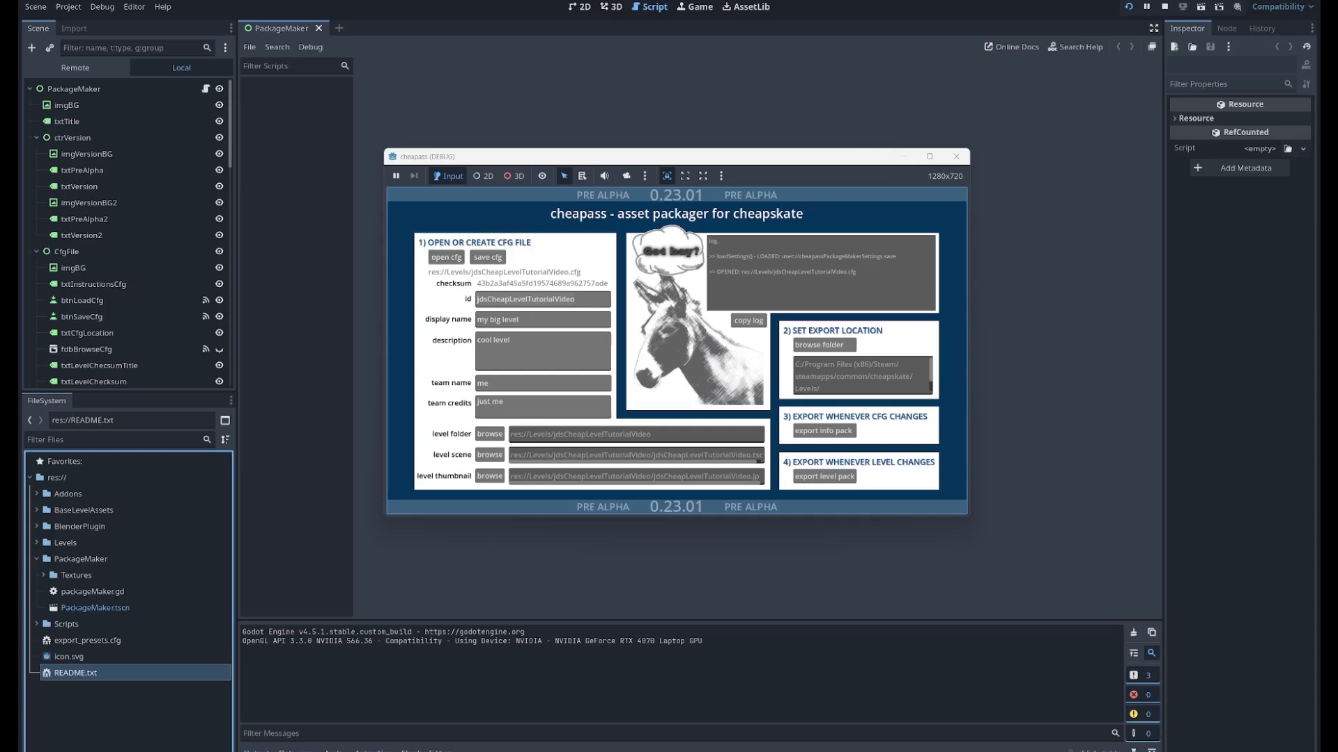
- Switch to the game's Levels folder in File Explorer and select its _info.pck files to examine how levels are packaged
{"action": "left_click", "coordinate": [512, 341]}
{"action": "mouse_move", "coordinate": [584, 746]}
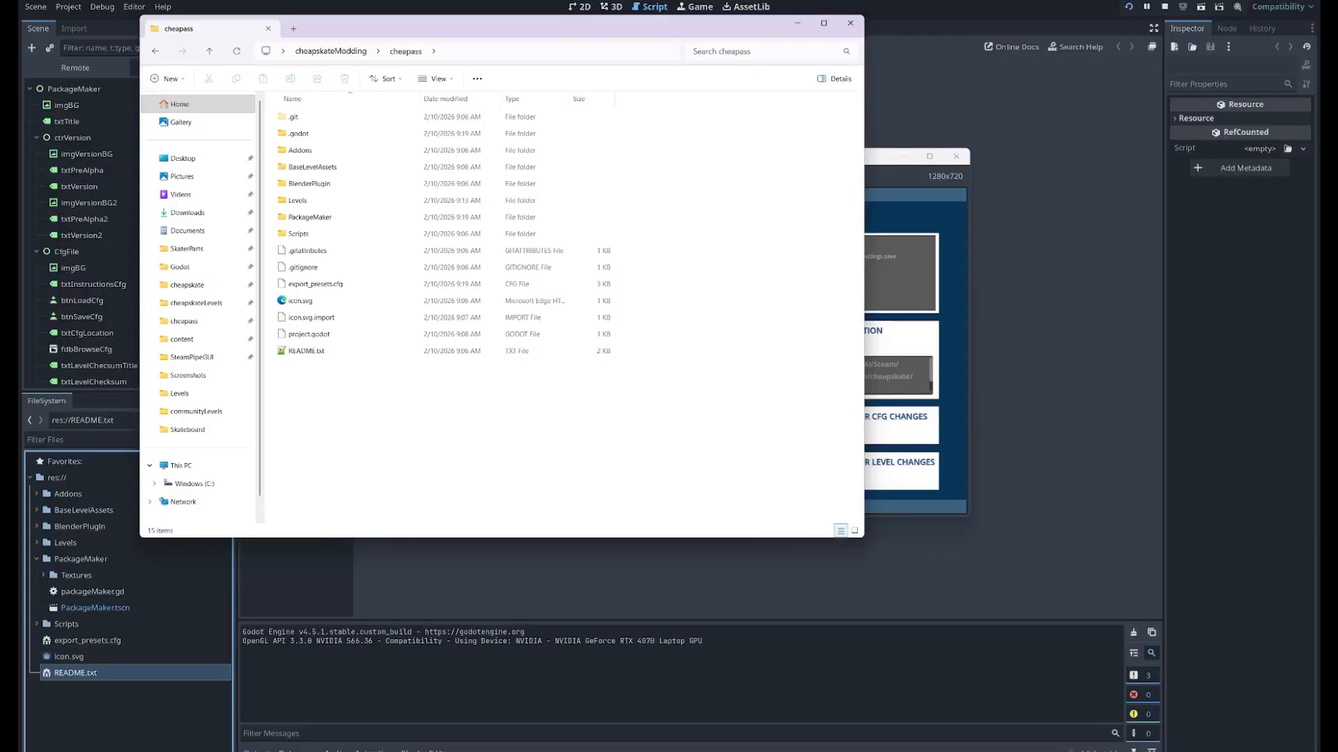
{"action": "mouse_move", "coordinate": [634, 742]}
{"action": "left_click", "coordinate": [652, 738]}
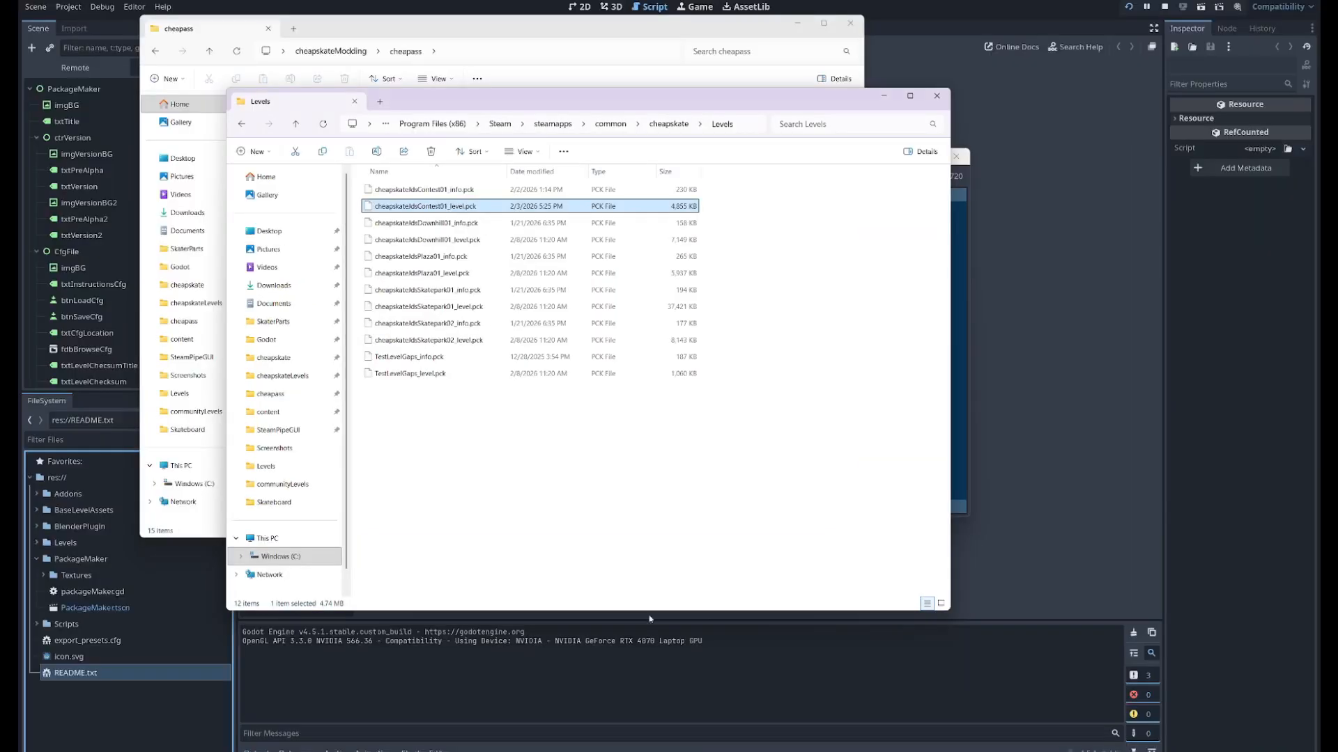
{"action": "left_click", "coordinate": [476, 190]}
{"action": "left_click", "coordinate": [478, 223], "text": "ctrl"}
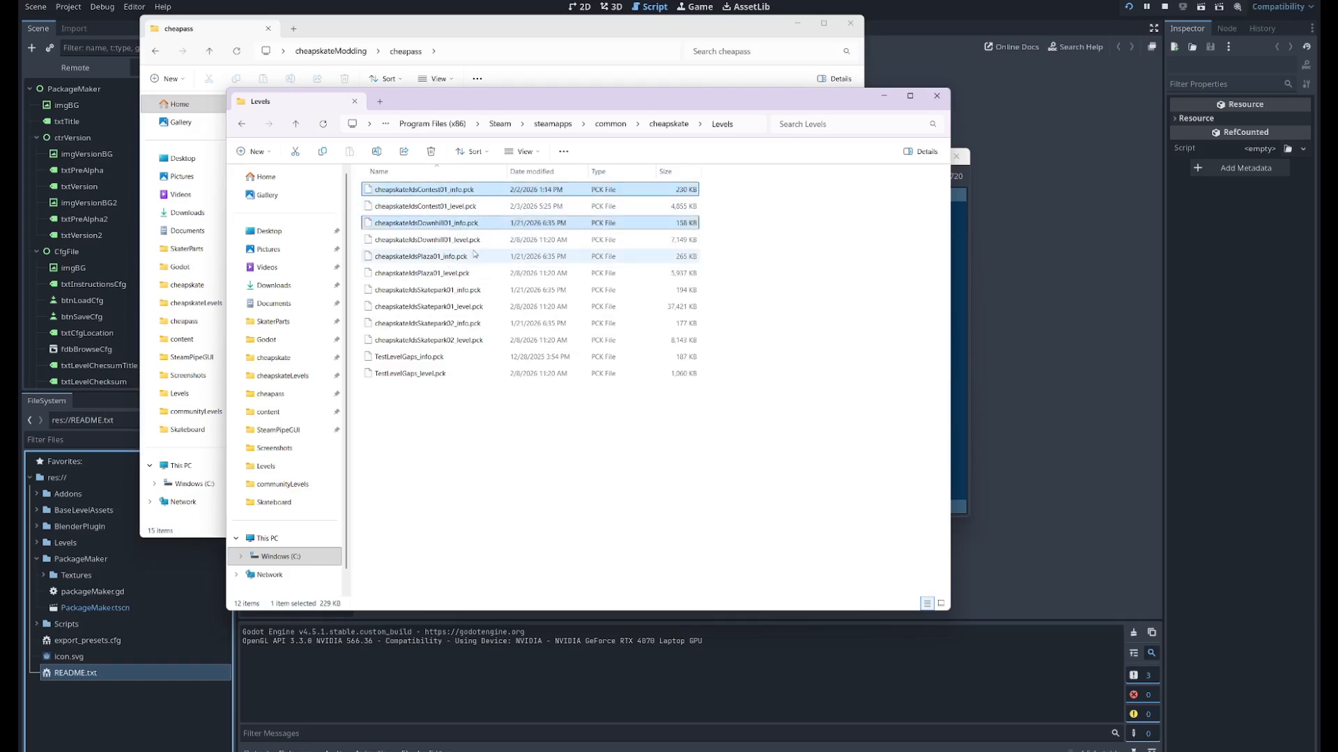
{"action": "left_click", "coordinate": [474, 256], "text": "ctrl"}
{"action": "left_click", "coordinate": [478, 290], "text": "ctrl"}
{"action": "left_click", "coordinate": [479, 325], "text": "ctrl"}
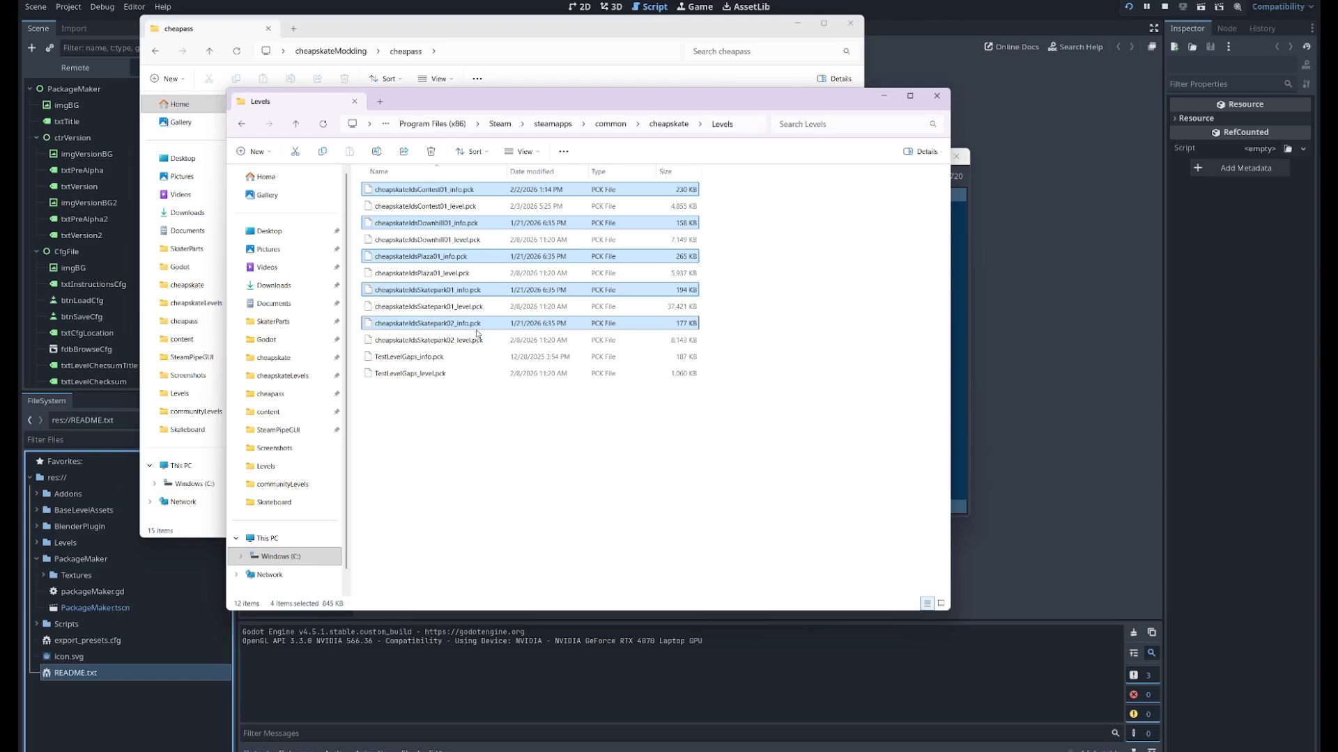
{"action": "left_click", "coordinate": [416, 358], "text": "ctrl"}
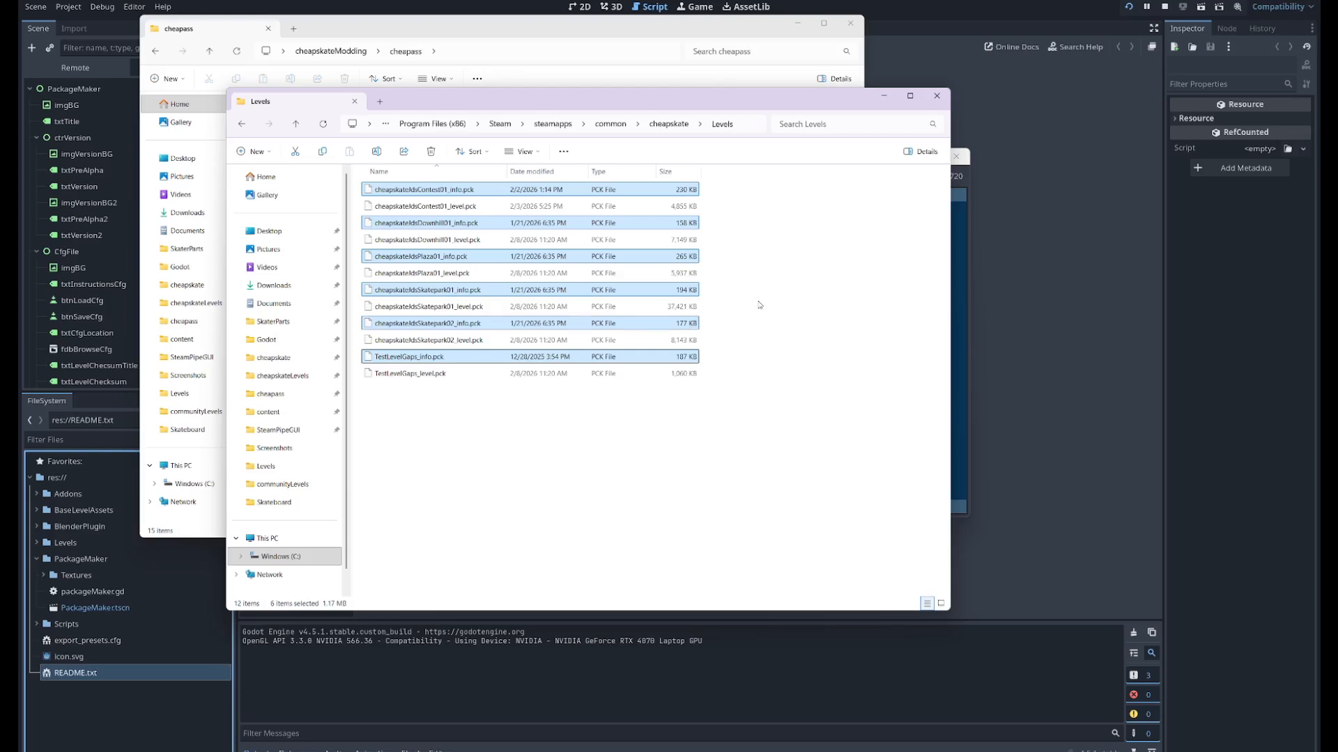
{"action": "left_click_drag", "start_coordinate": [822, 104], "coordinate": [869, 101]}
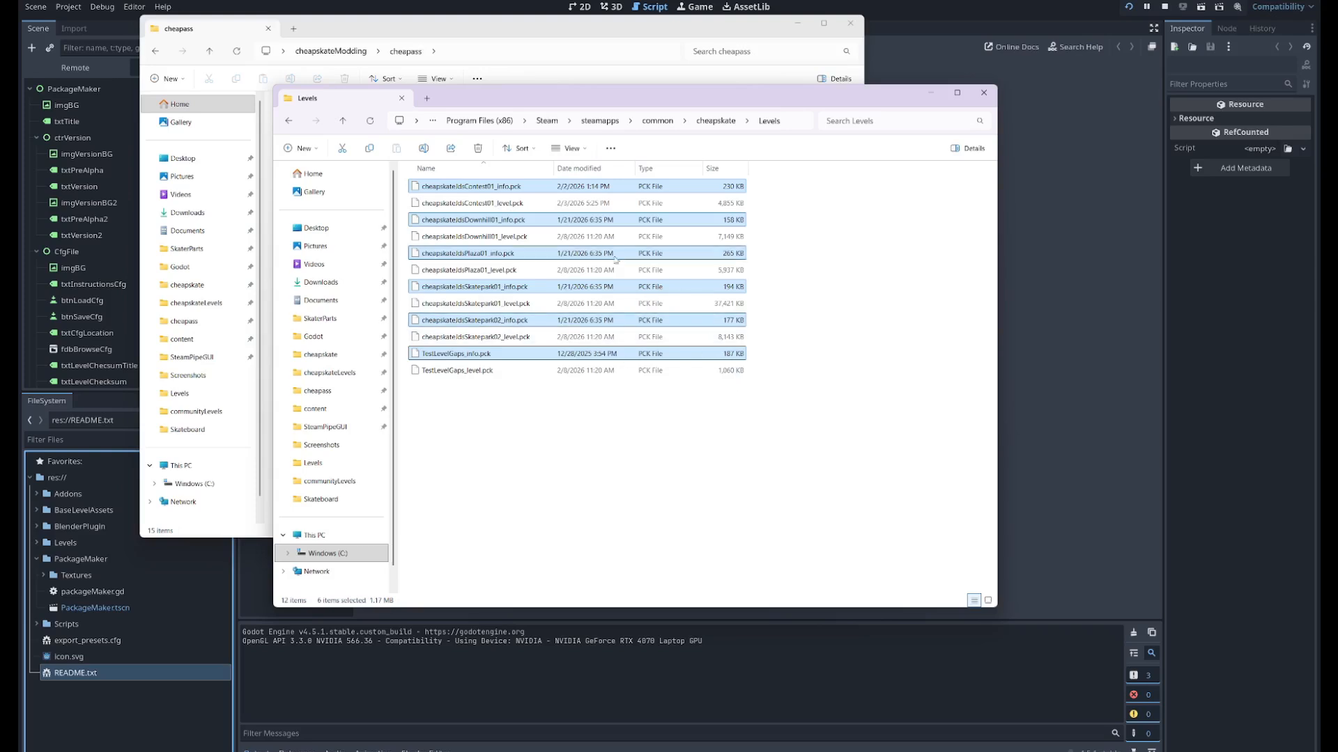
{"action": "left_click", "coordinate": [1054, 3]}
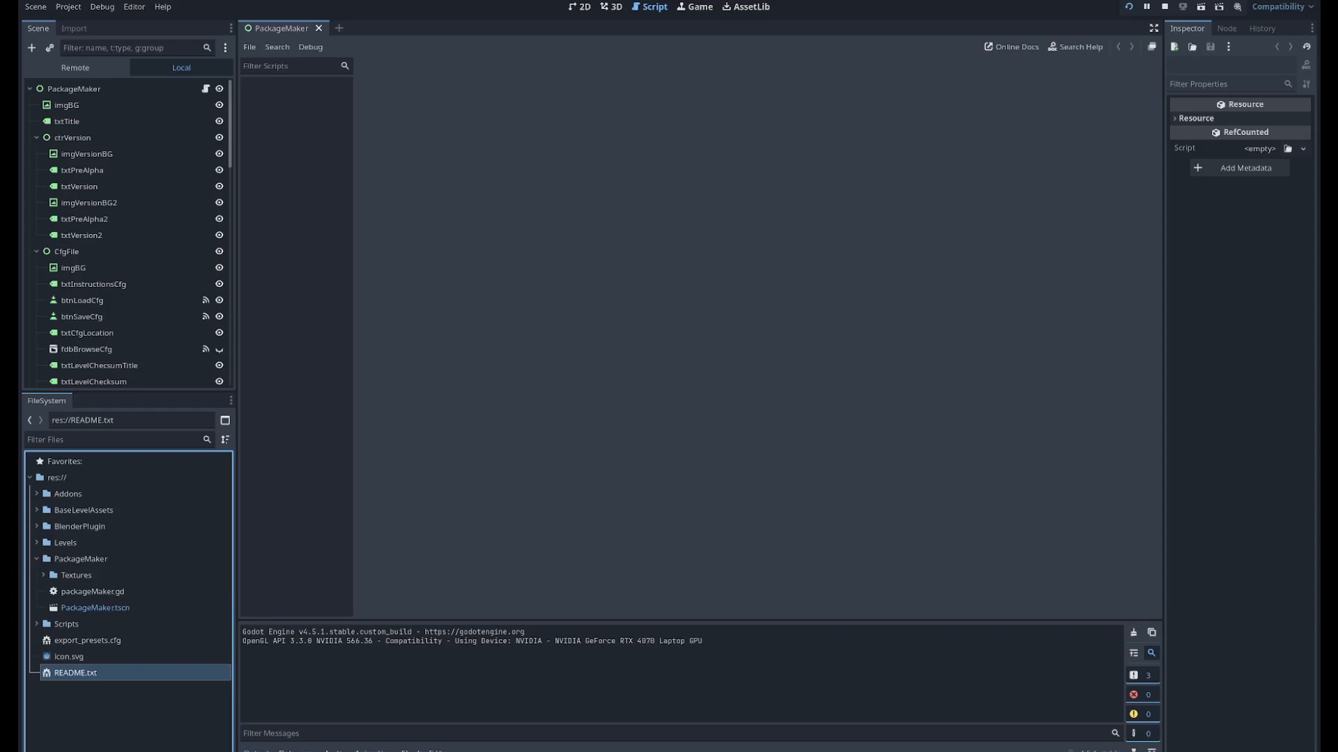
- Switch back to the cheapass packager, export the level's info pack and level pack, and close the packager
{"action": "mouse_move", "coordinate": [633, 751]}
{"action": "left_click", "coordinate": [690, 723]}
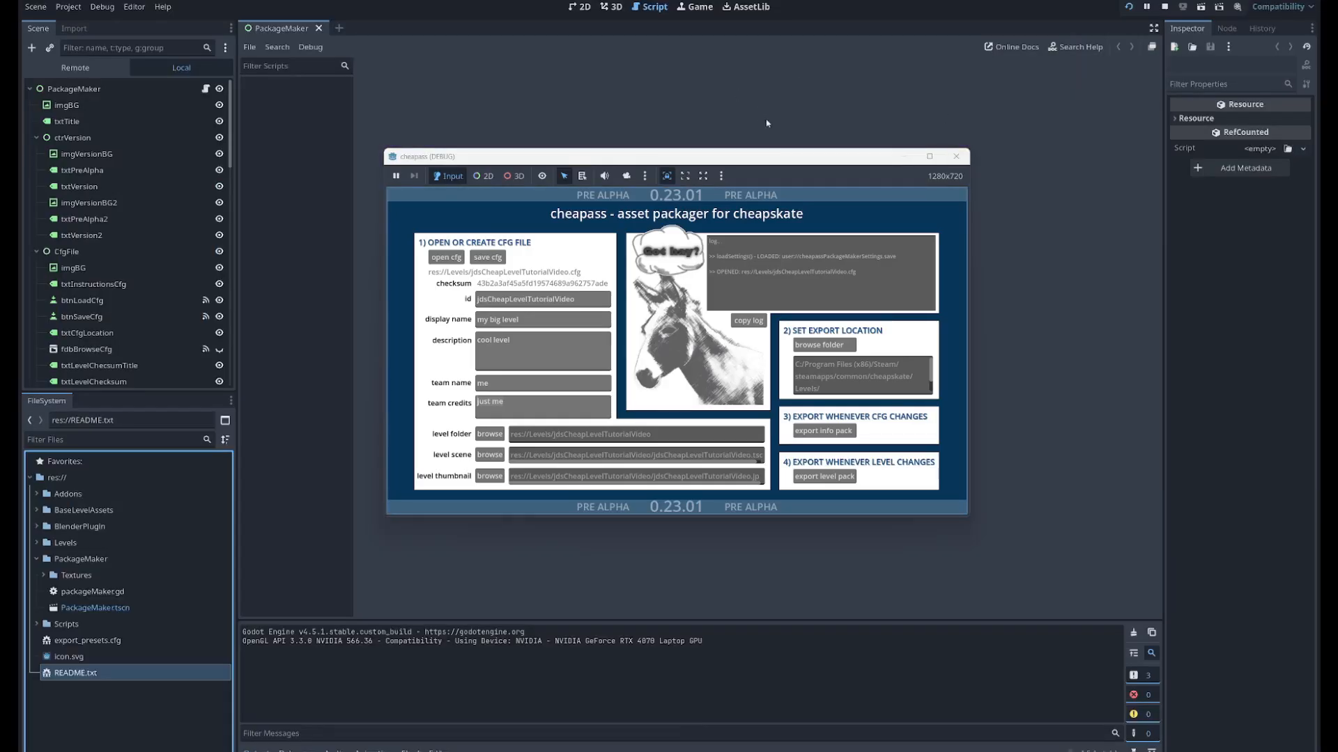
{"action": "left_click_drag", "start_coordinate": [767, 158], "coordinate": [782, 110]}
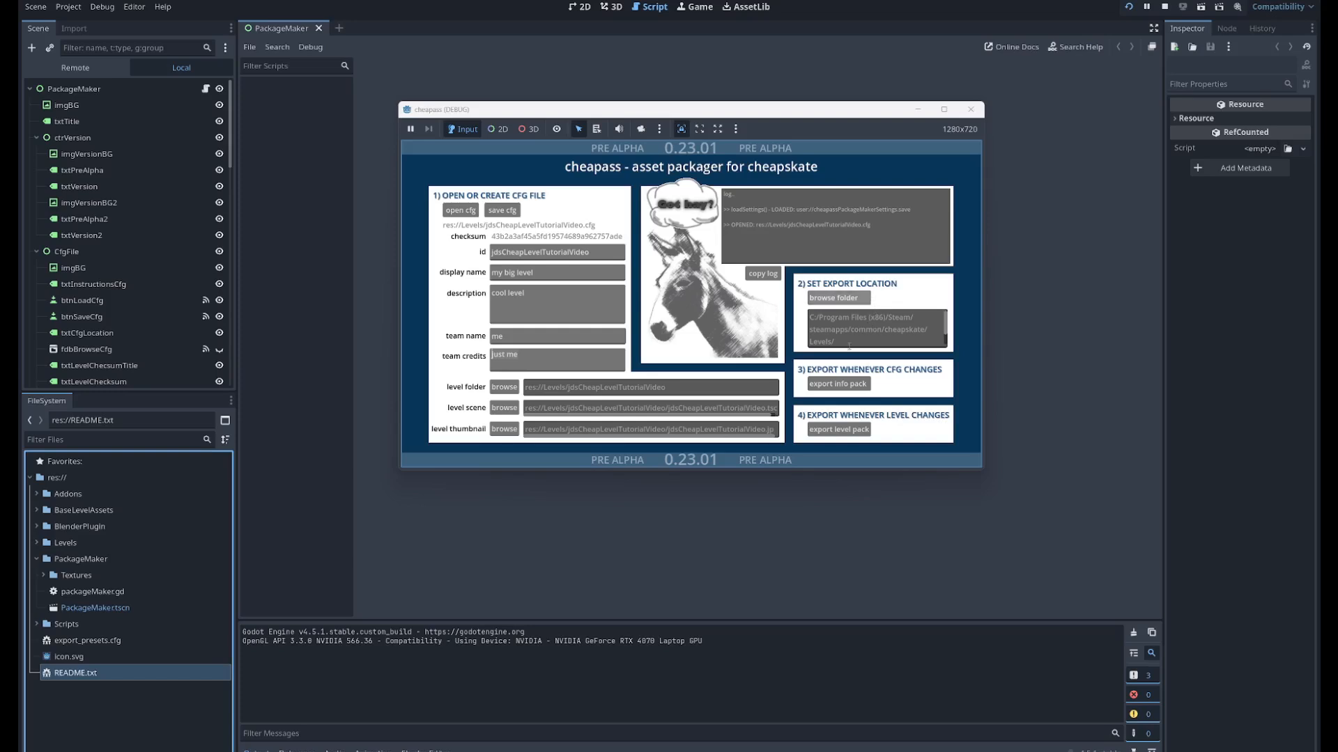
{"action": "left_click_drag", "start_coordinate": [844, 346], "coordinate": [808, 317]}
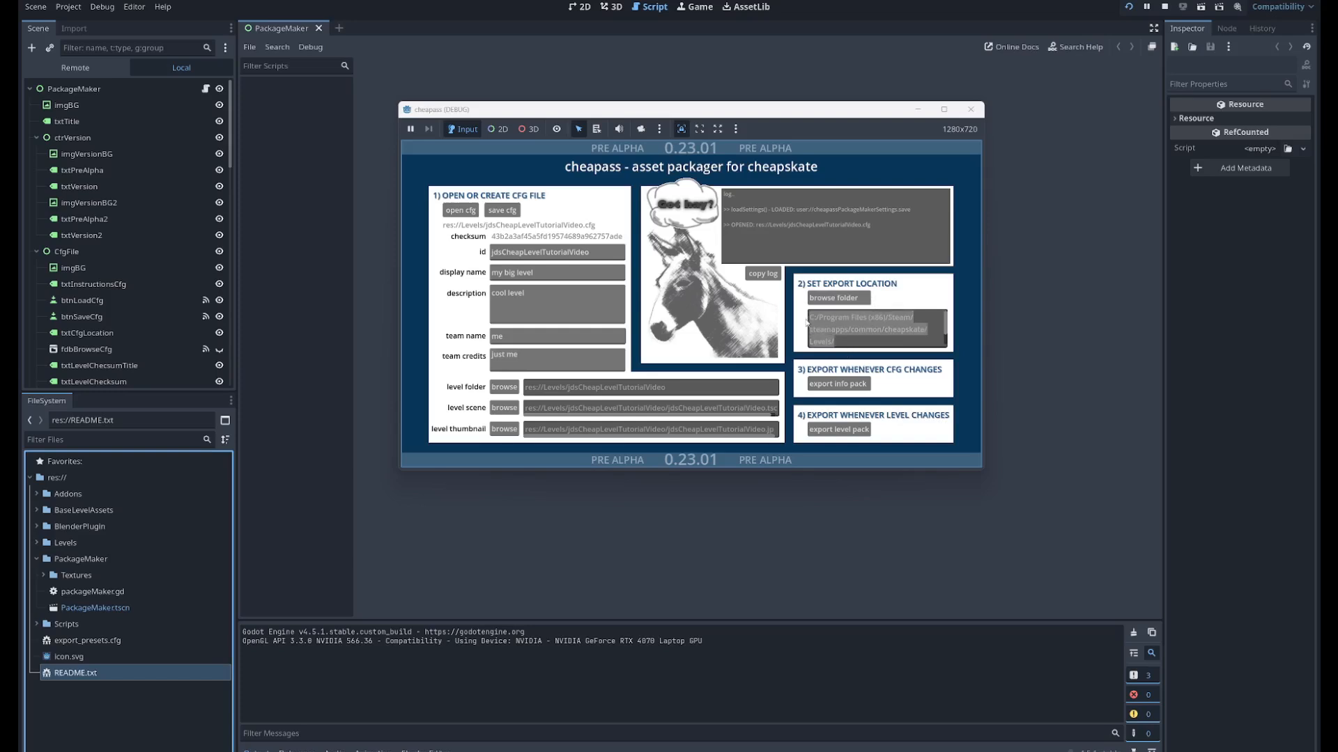
{"action": "left_click", "coordinate": [856, 386]}
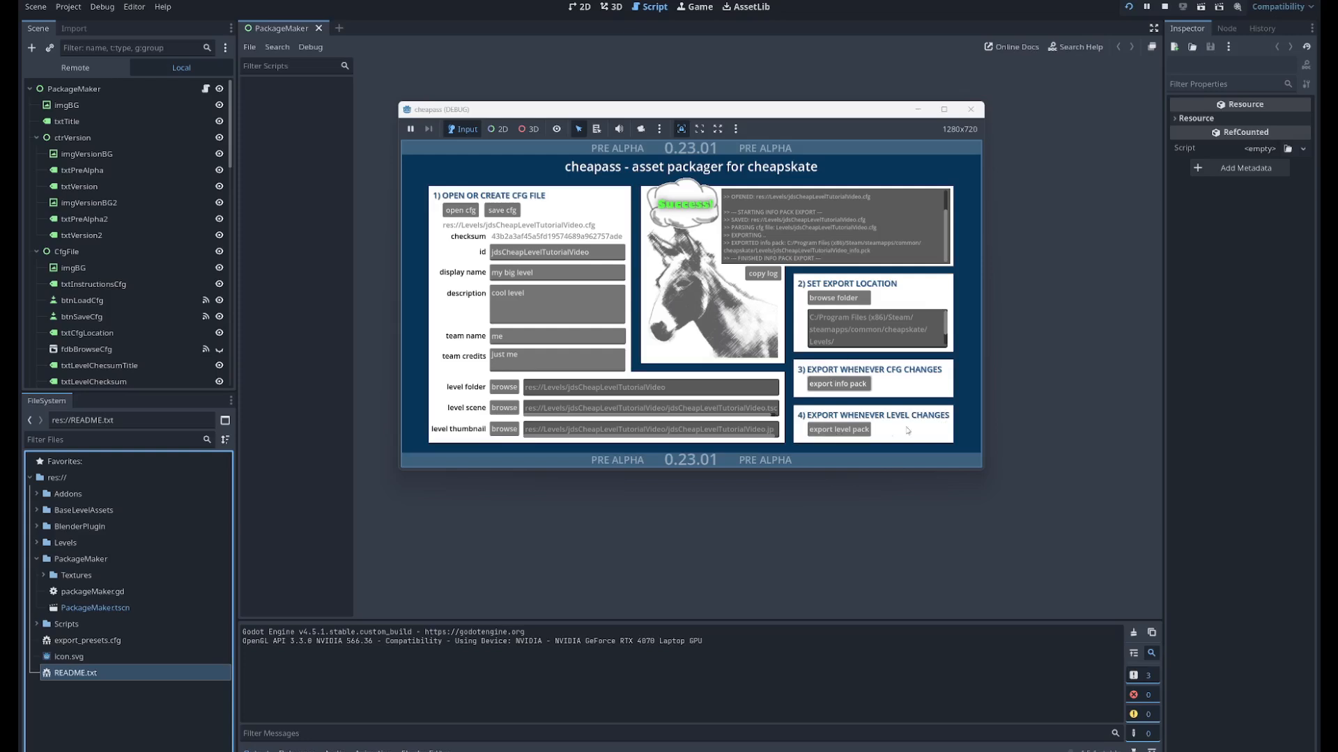
{"action": "left_click", "coordinate": [841, 431]}
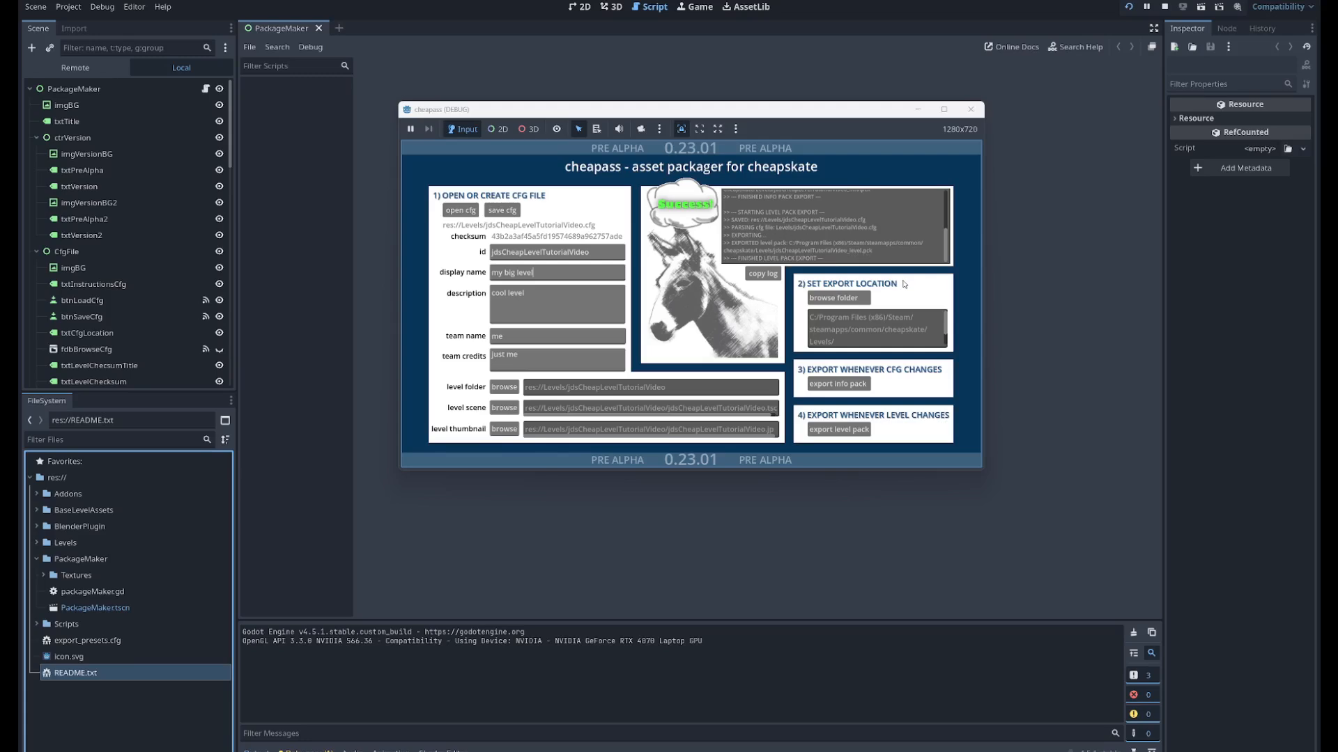
{"action": "left_click", "coordinate": [971, 109]}
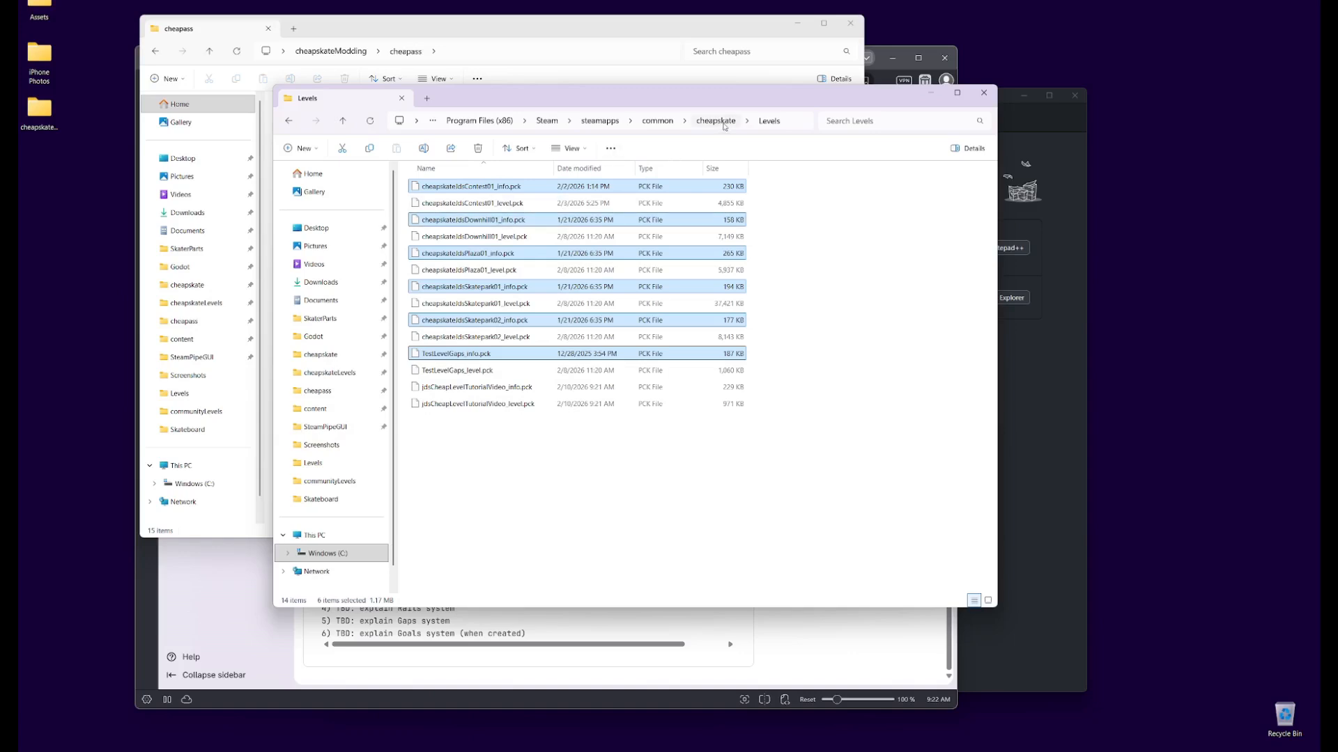
- Check the cheapskate game folder and its Levels subfolder for the exported jdsCheapLevelTutorialVideo info and level packs
{"action": "left_click", "coordinate": [717, 122]}
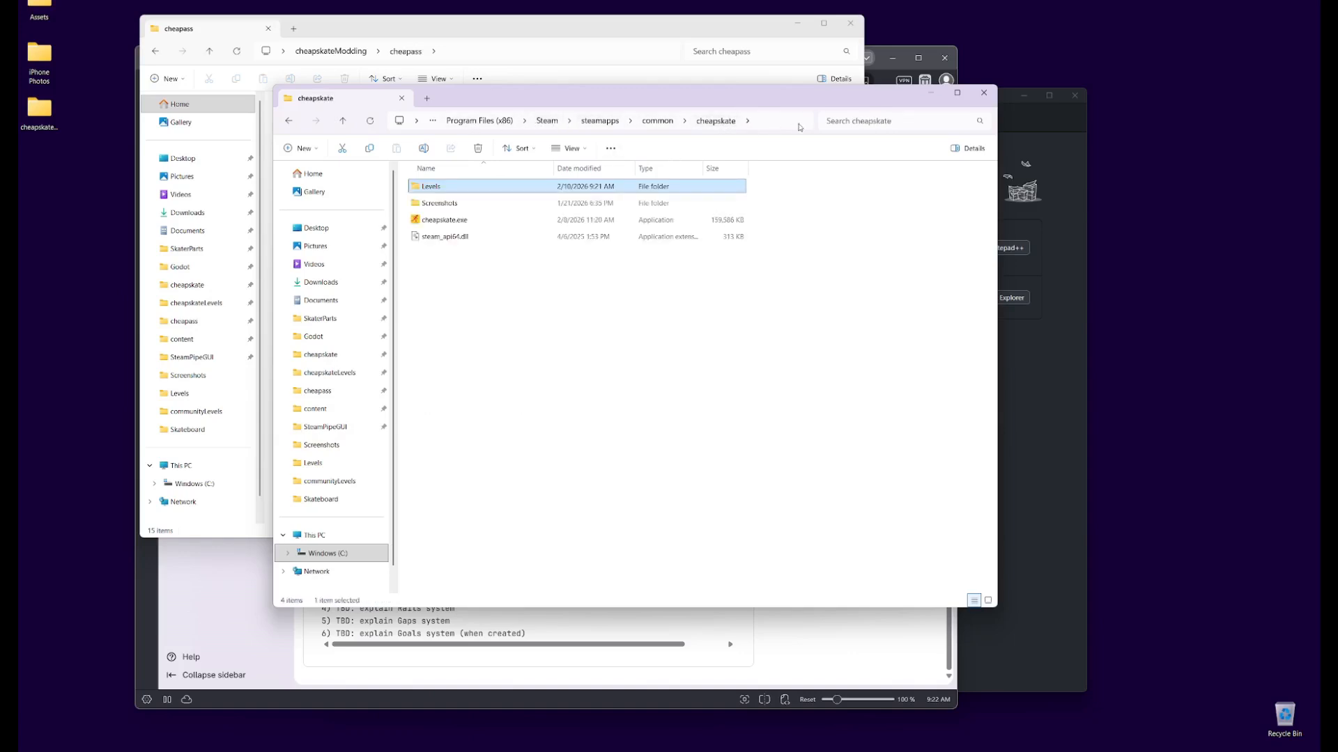
{"action": "left_click", "coordinate": [451, 220]}
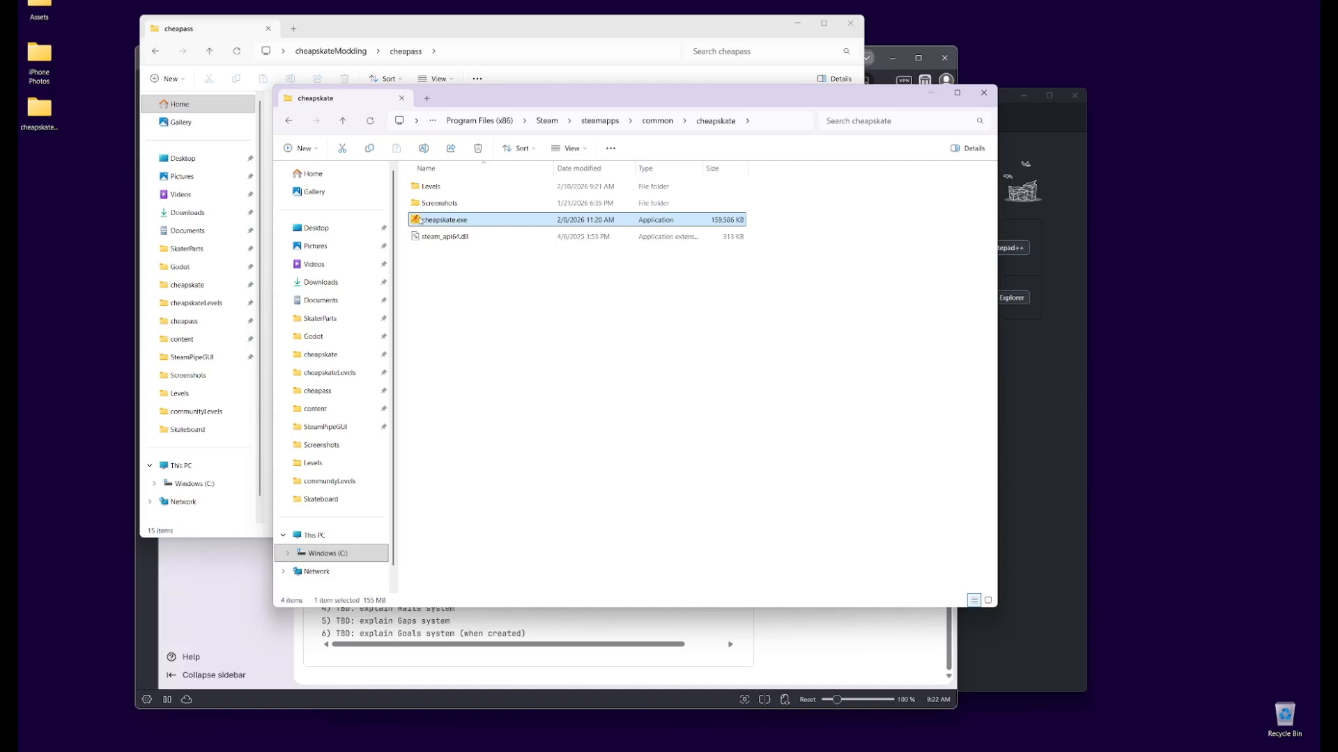
{"action": "double_click", "coordinate": [426, 186]}
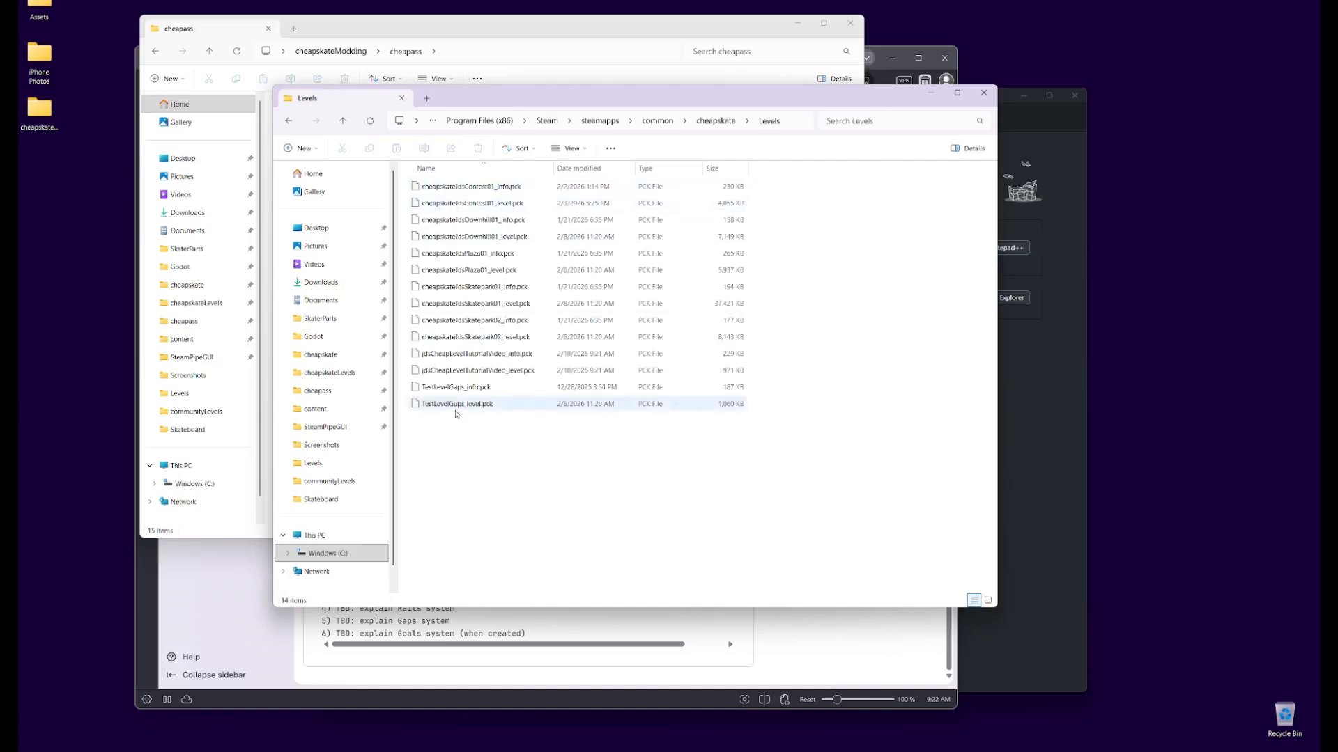
{"action": "left_click", "coordinate": [432, 356]}
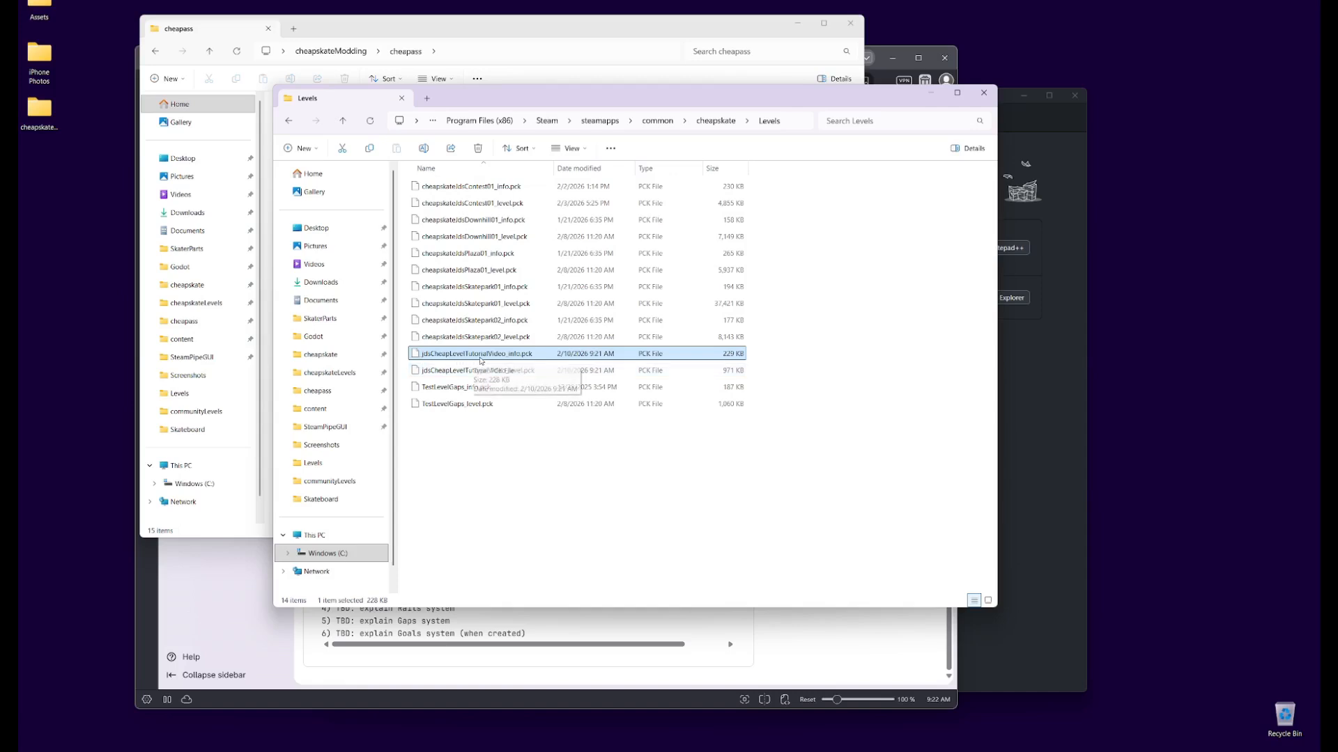
{"action": "left_click", "coordinate": [446, 373]}
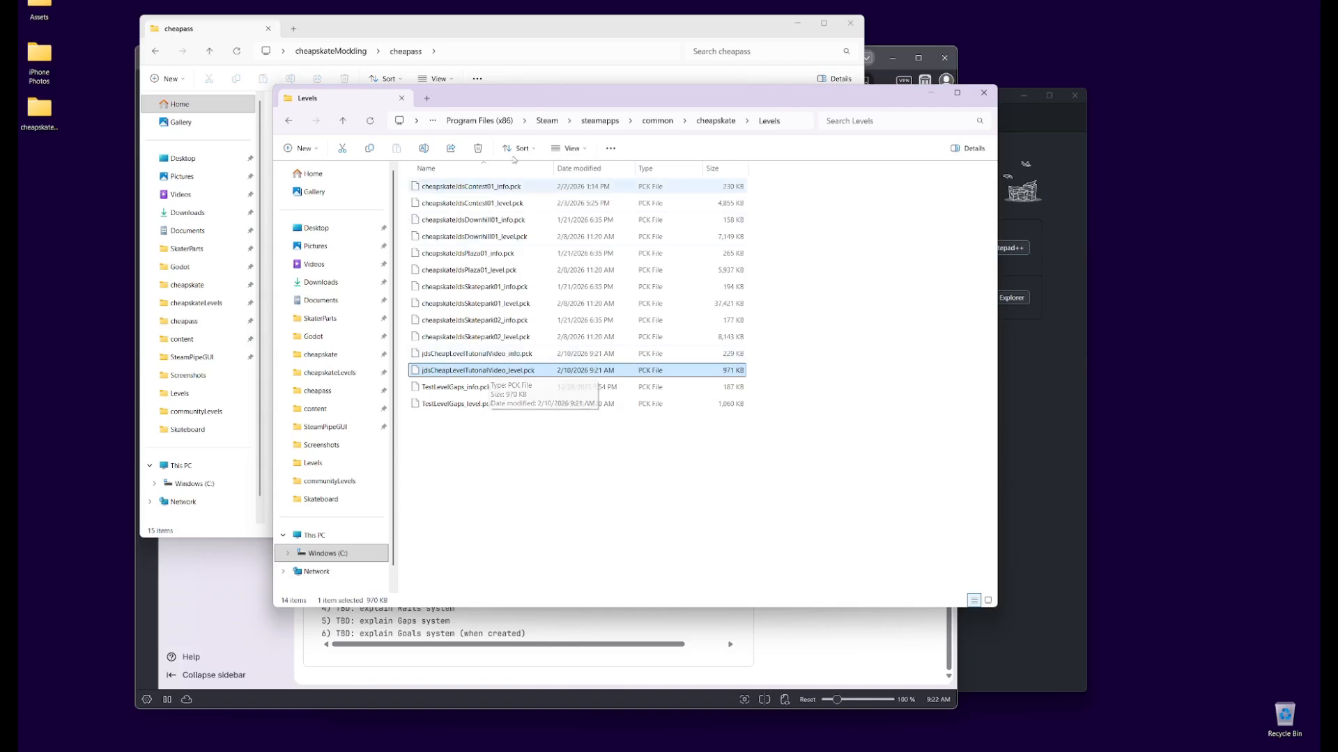
- Launch cheapskate.exe from the game's folder and start an offline singleplayer session
{"action": "left_click", "coordinate": [715, 121]}
{"action": "double_click", "coordinate": [474, 223]}
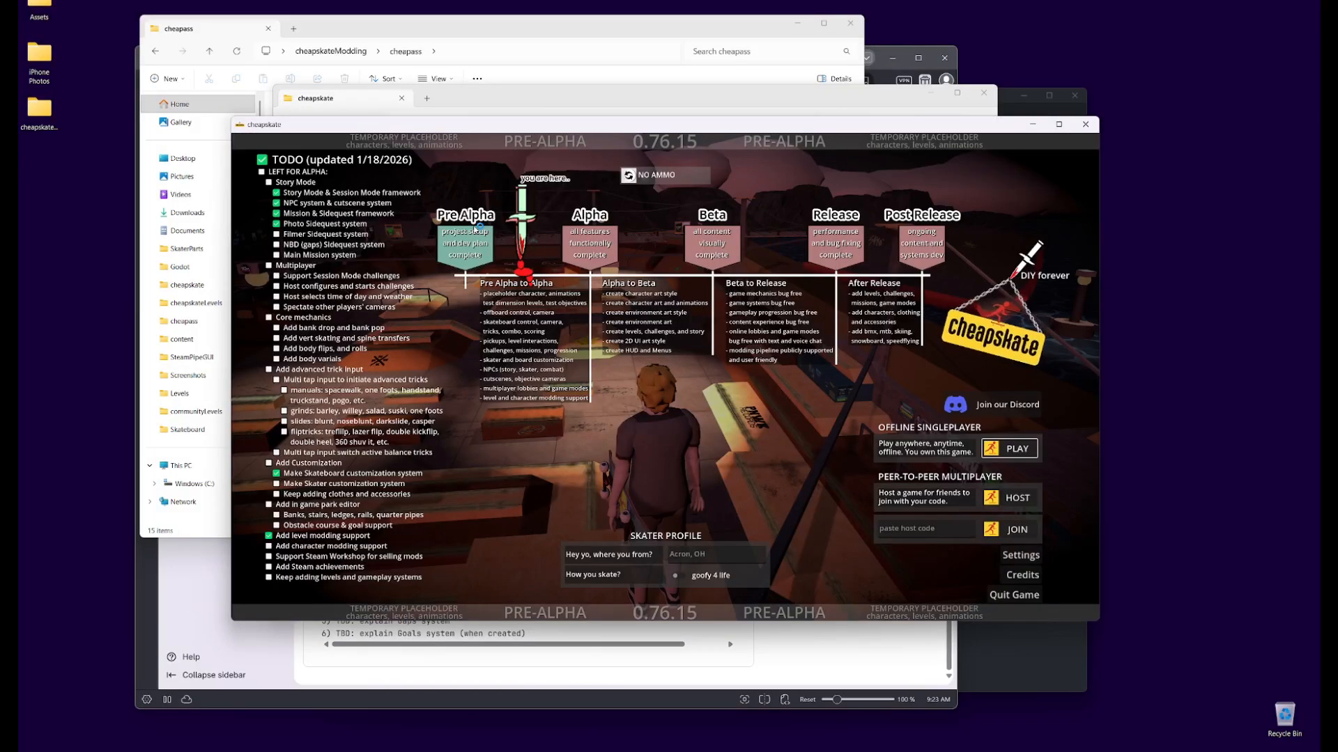
{"action": "key", "text": "Return"}
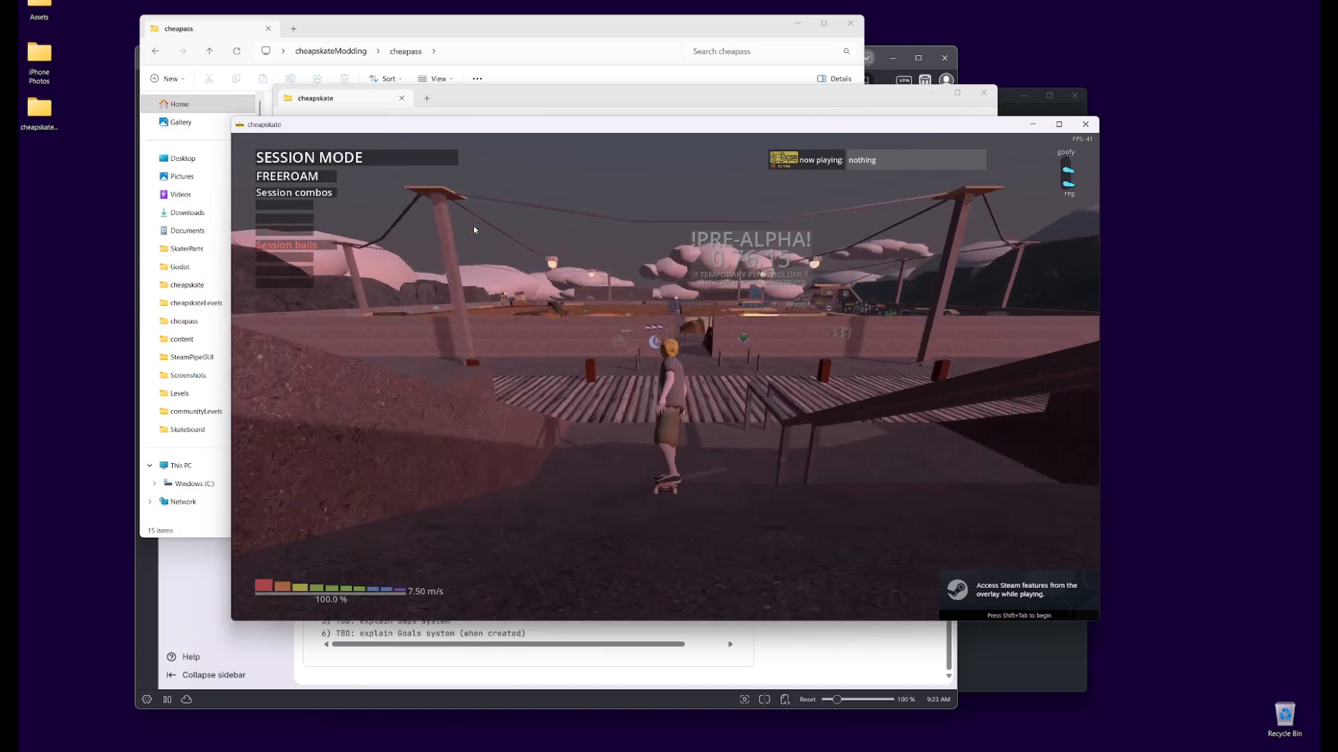
- Choose "my big level" in the game's level select, load it to test it, and close the game
{"action": "key", "text": "Escape"}
{"action": "key", "text": "Right"}
{"action": "key", "text": "Return"}
{"action": "key", "text": "Down"}
{"action": "key", "text": "Down"}
{"action": "key", "text": "Down"}
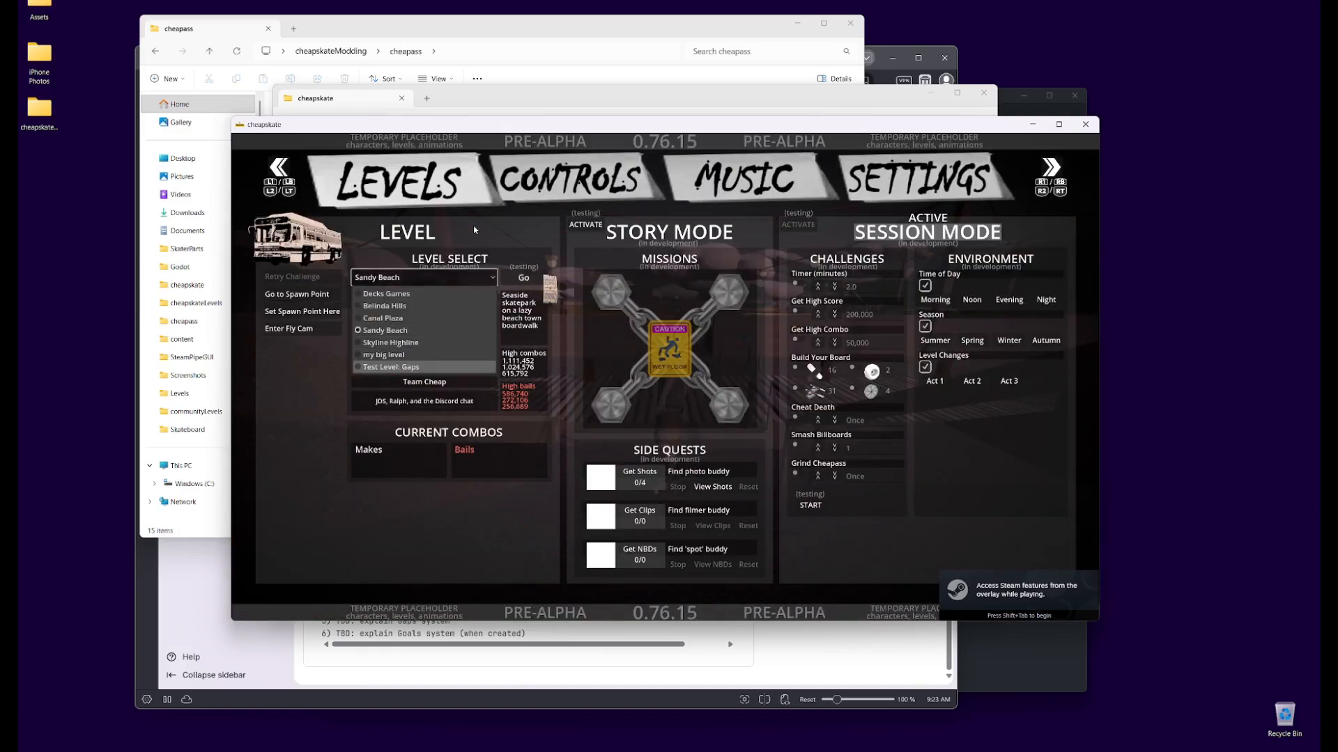
{"action": "key", "text": "Up"}
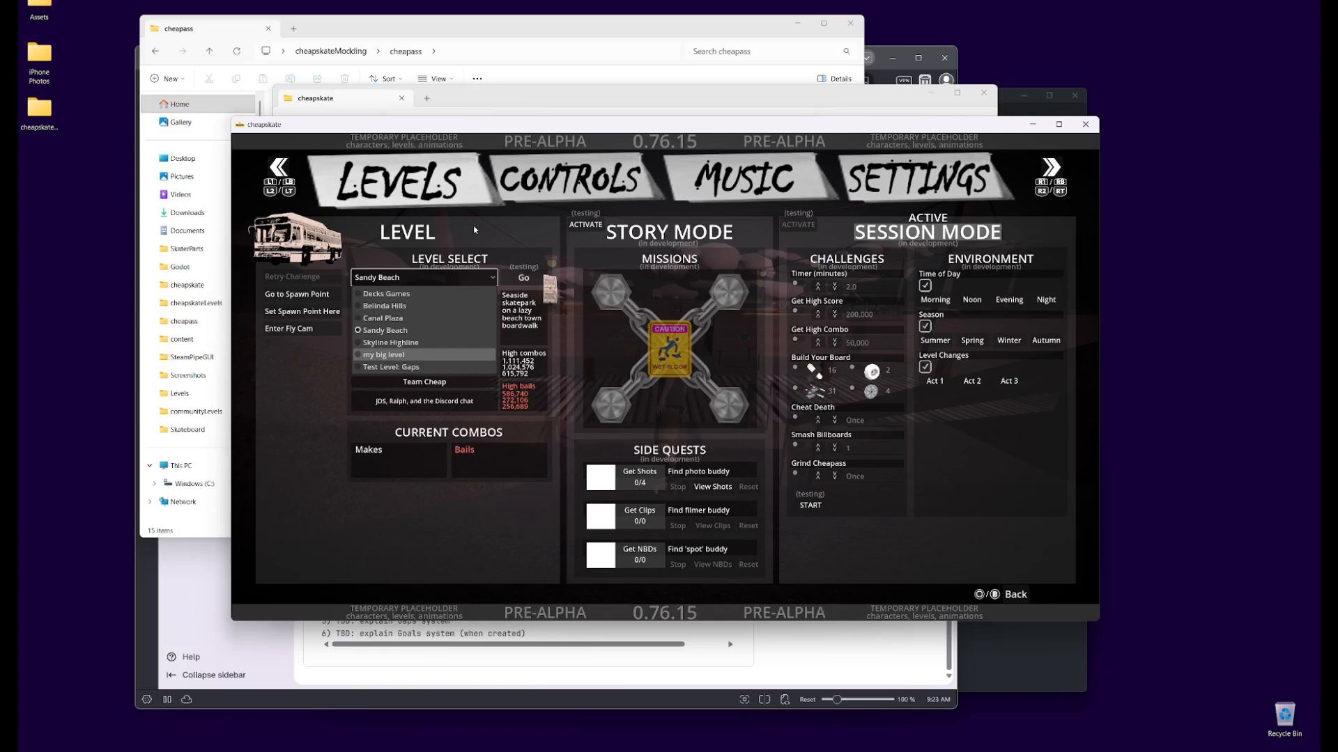
{"action": "key", "text": "Return"}
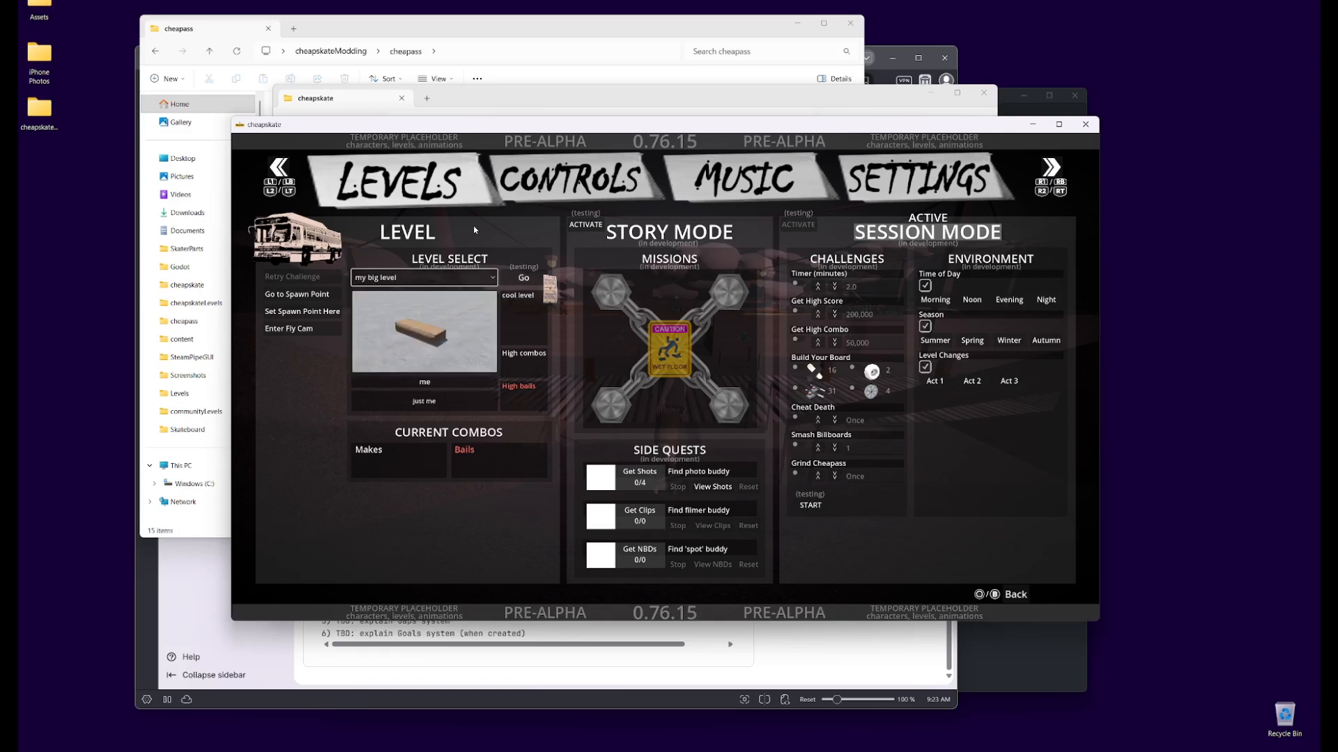
{"action": "key", "text": "Right"}
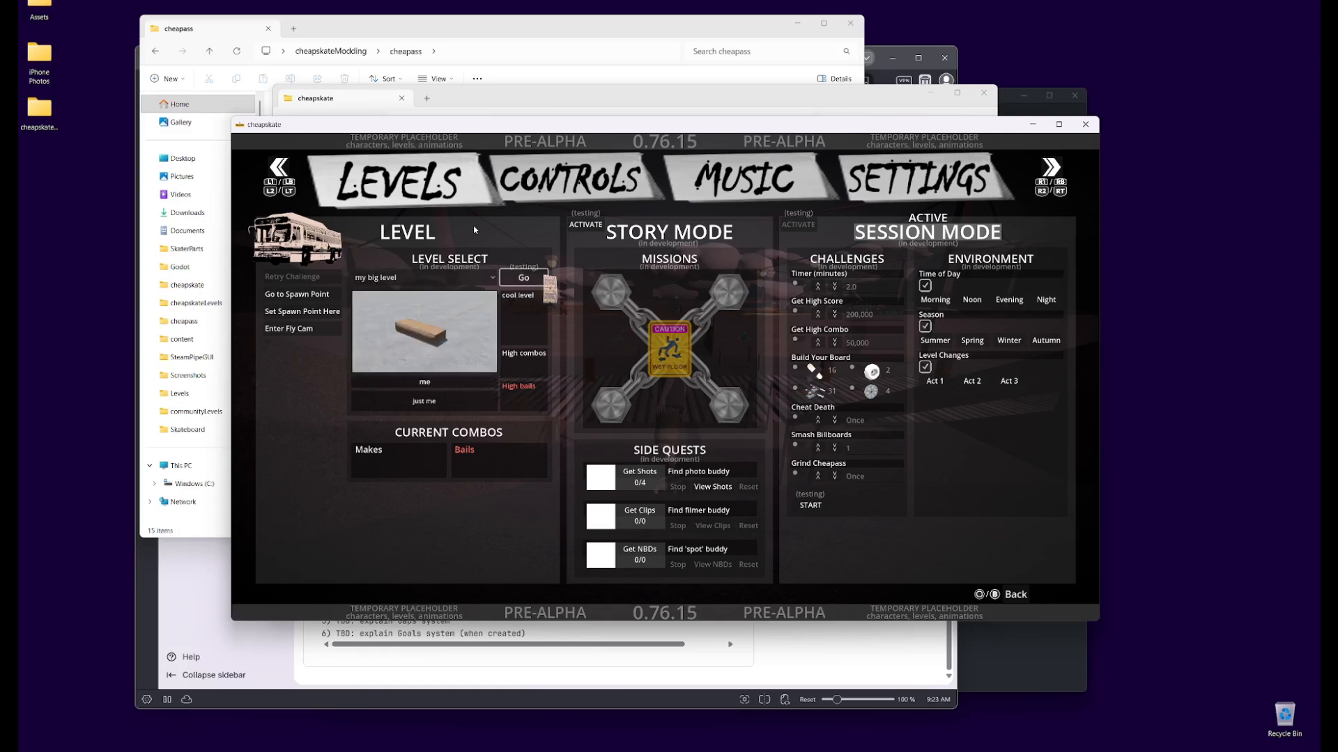
{"action": "key", "text": "Return"}
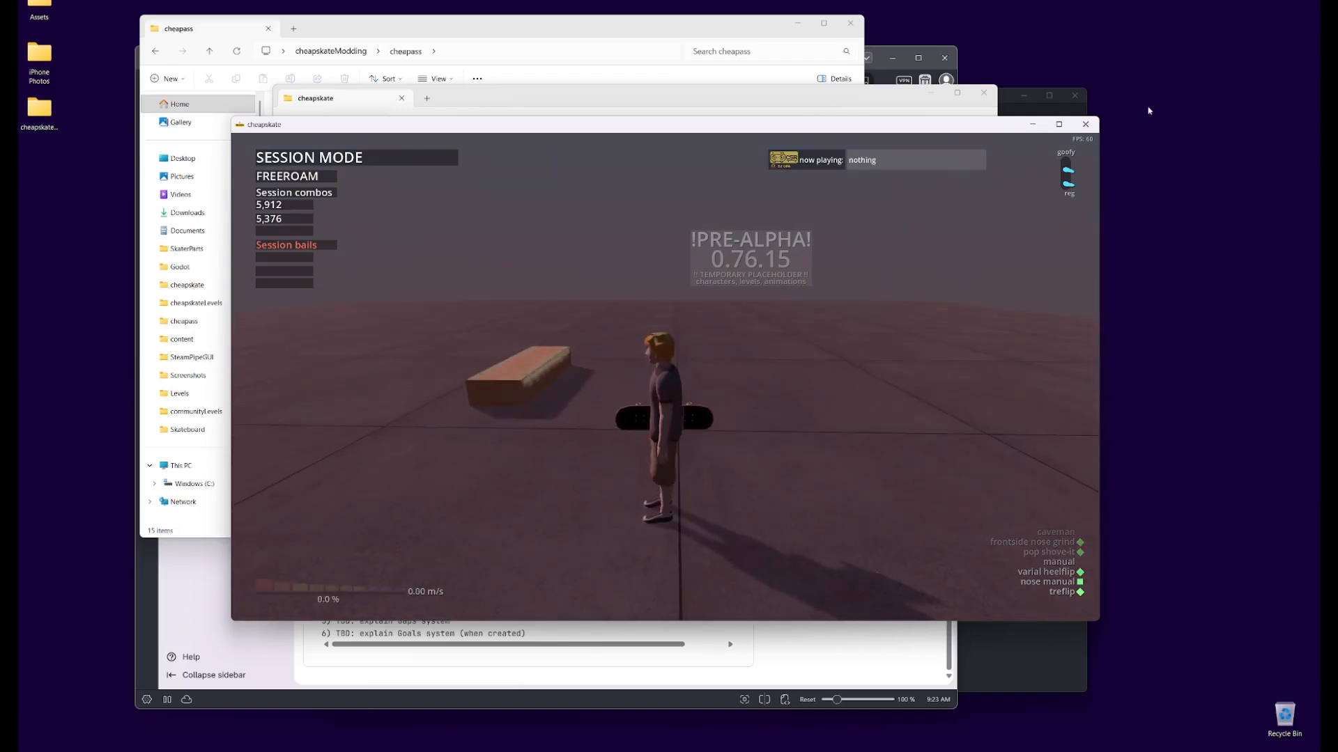
{"action": "left_click", "coordinate": [1087, 125]}
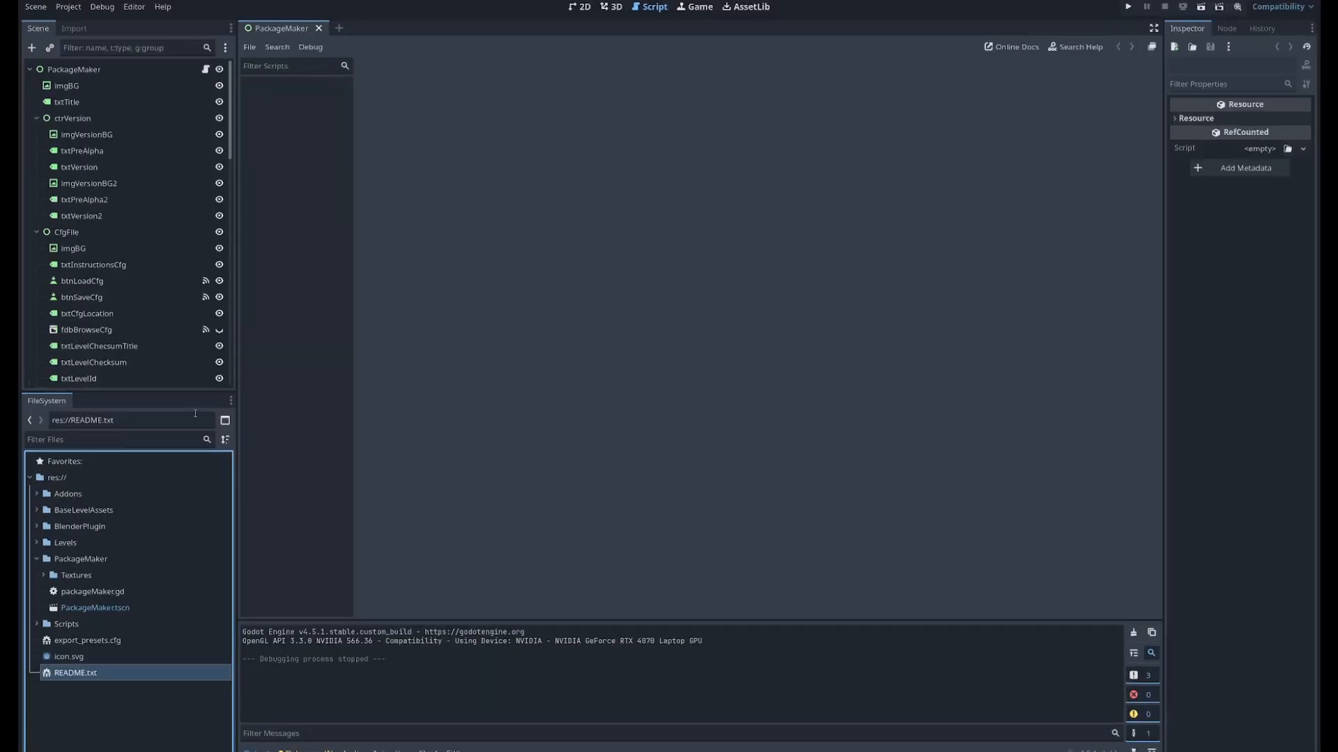
- Switch to Godot and open jdsCheapLevelTutorialVideo.tscn from the Levels/jdsCheapLevelTutorialVideo folder in the 3D view
{"action": "left_click", "coordinate": [37, 559]}
{"action": "left_click", "coordinate": [36, 543]}
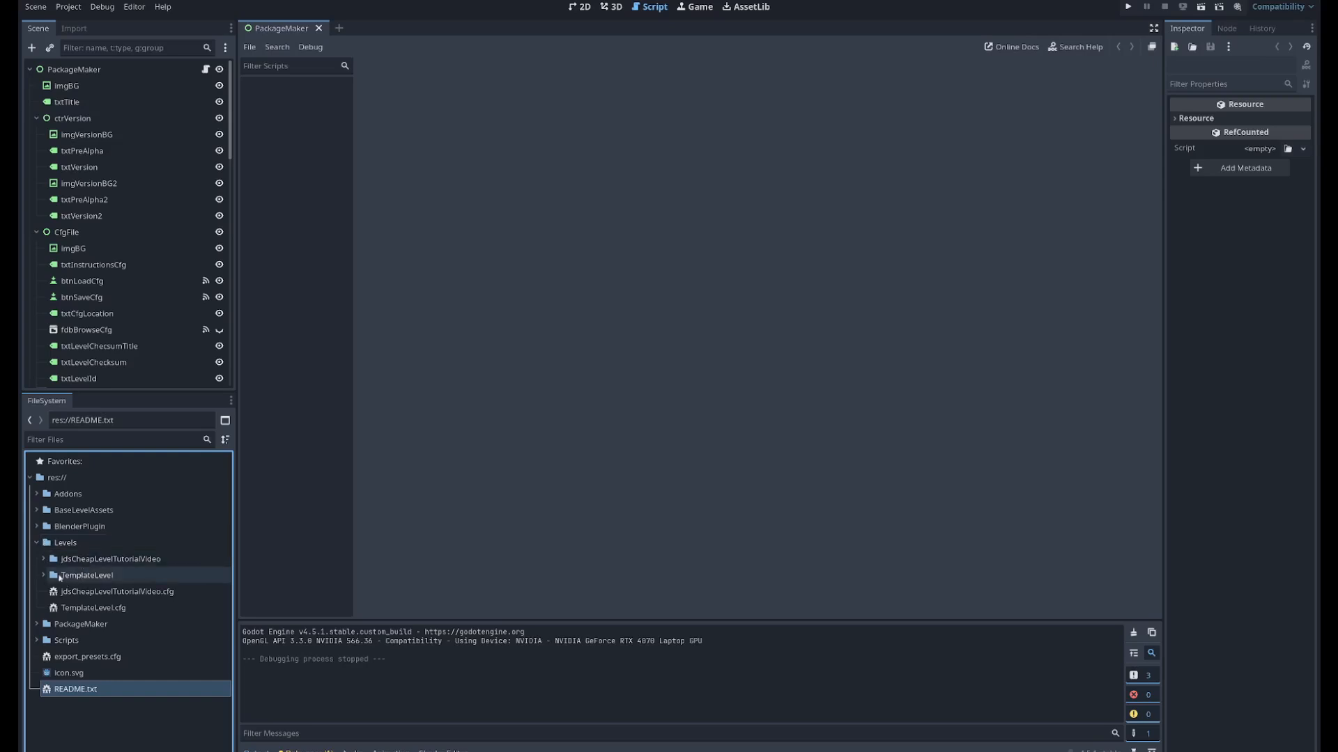
{"action": "left_click", "coordinate": [43, 558]}
{"action": "double_click", "coordinate": [144, 606]}
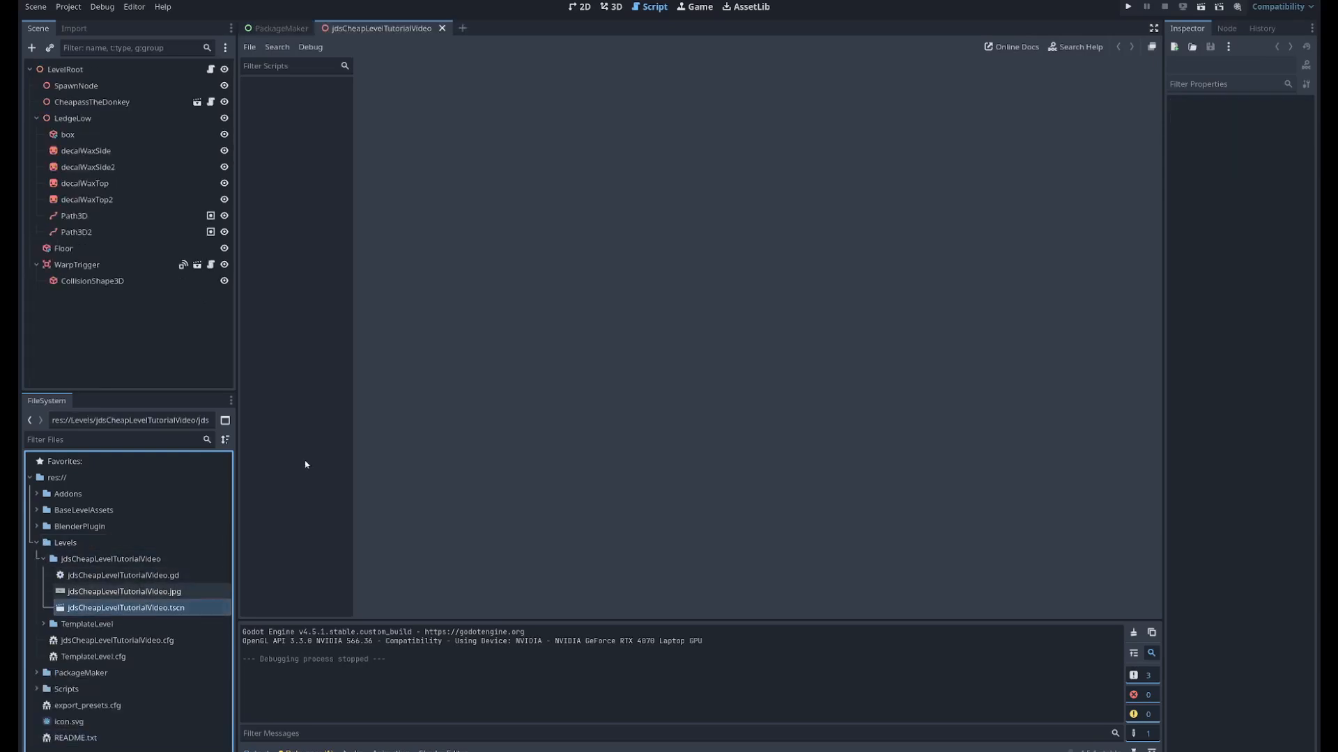
{"action": "left_click", "coordinate": [611, 6]}
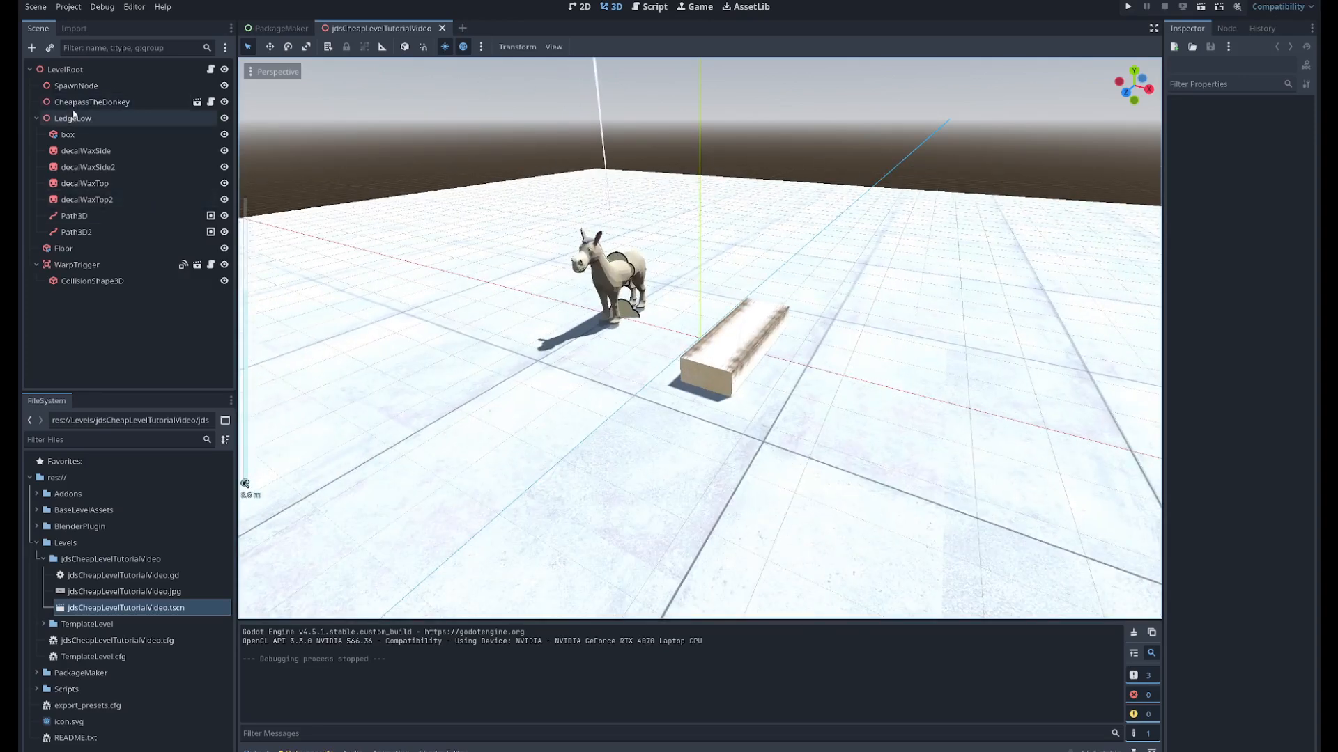
- Duplicate LedgeLow and place the copy beside it along X, and move CheapassTheDonkey away along X to about -19.49 m
{"action": "left_click", "coordinate": [36, 119]}
{"action": "left_click", "coordinate": [102, 119]}
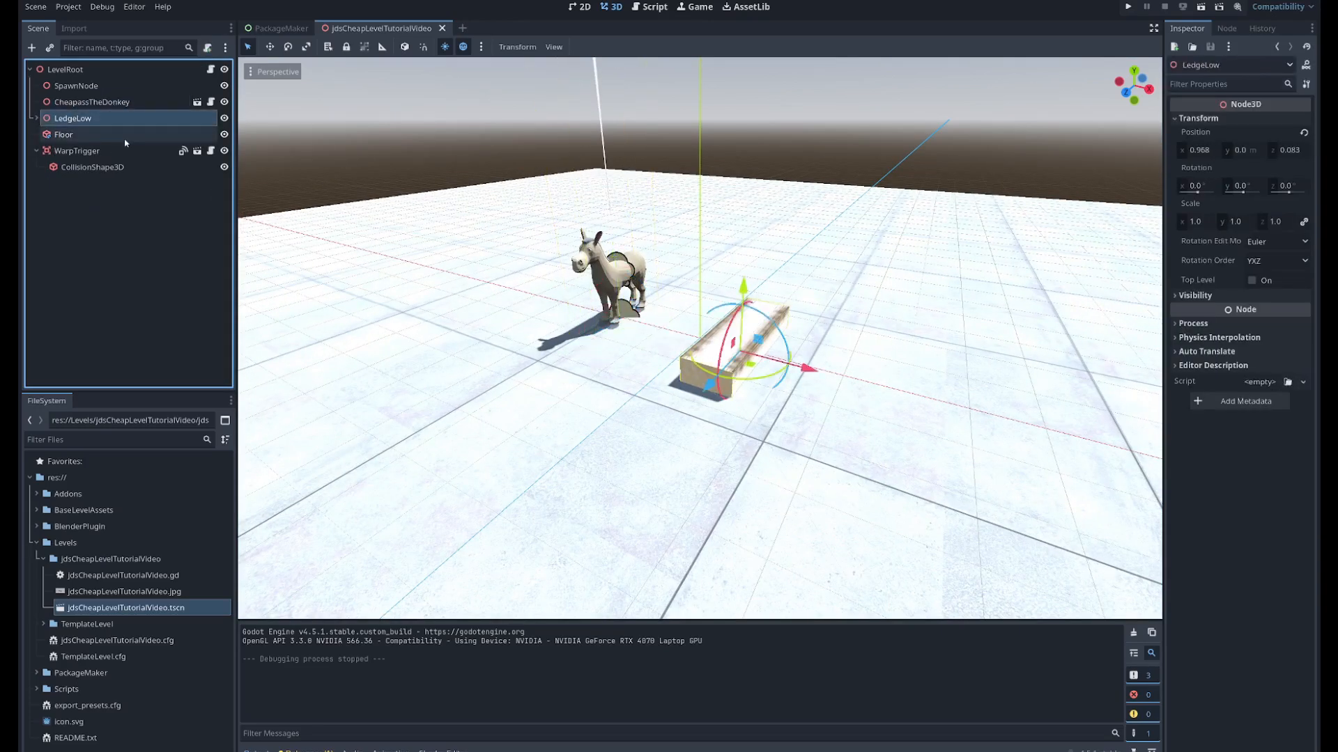
{"action": "key", "text": "ctrl+d"}
{"action": "left_click_drag", "start_coordinate": [810, 368], "coordinate": [942, 406]}
{"action": "left_click", "coordinate": [92, 102]}
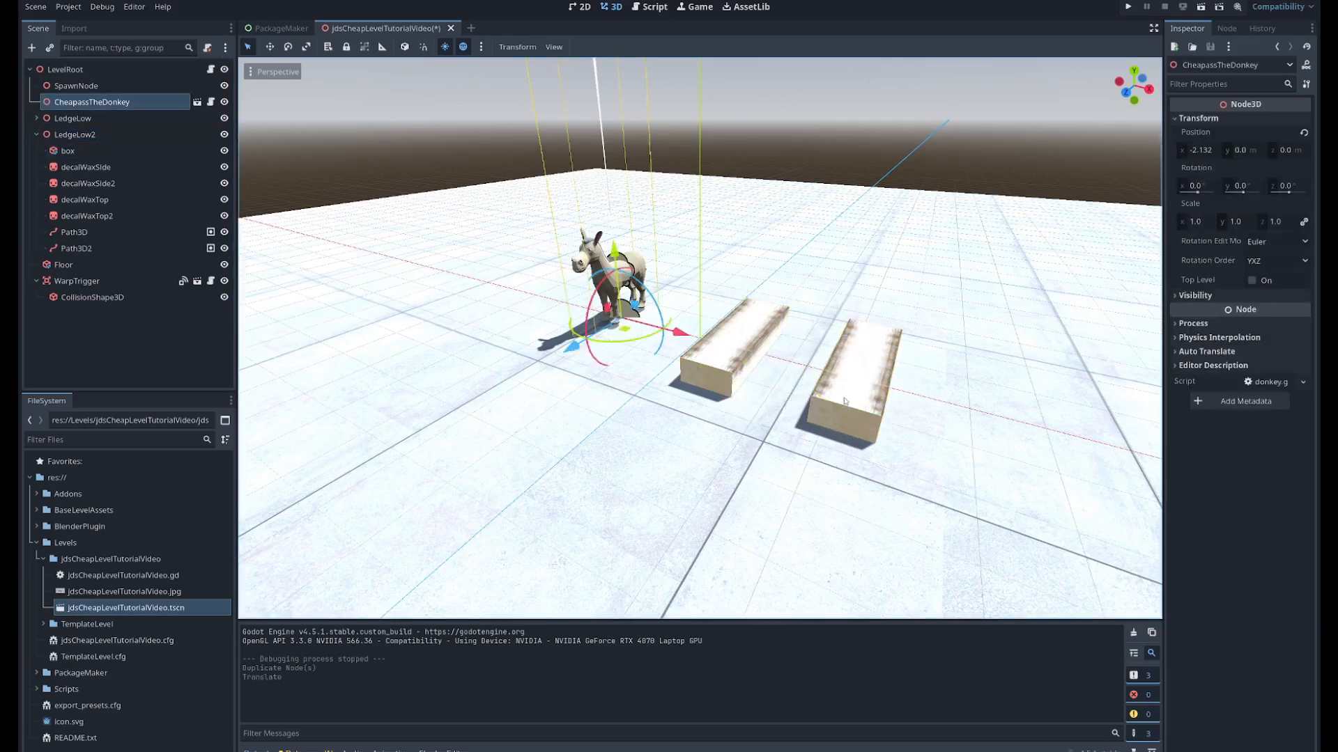
{"action": "left_click_drag", "start_coordinate": [685, 343], "coordinate": [328, 199]}
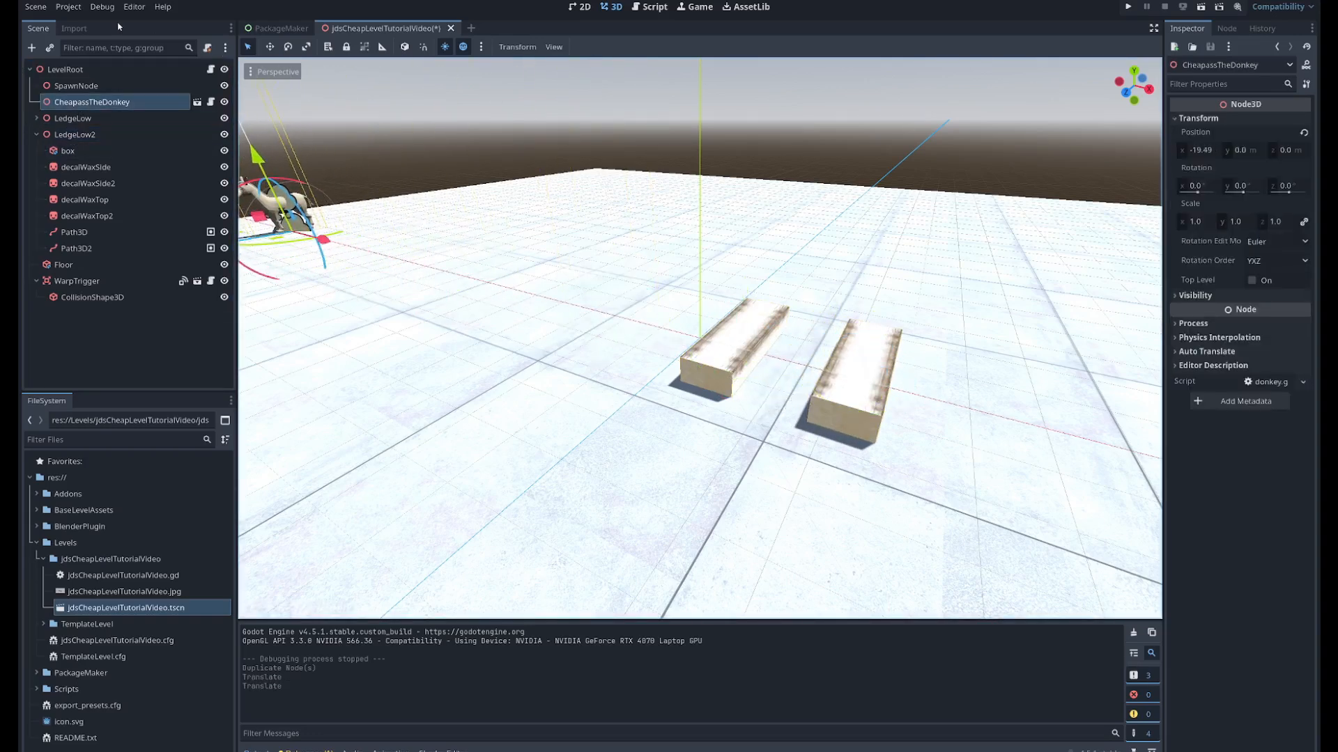
{"action": "left_click", "coordinate": [76, 85]}
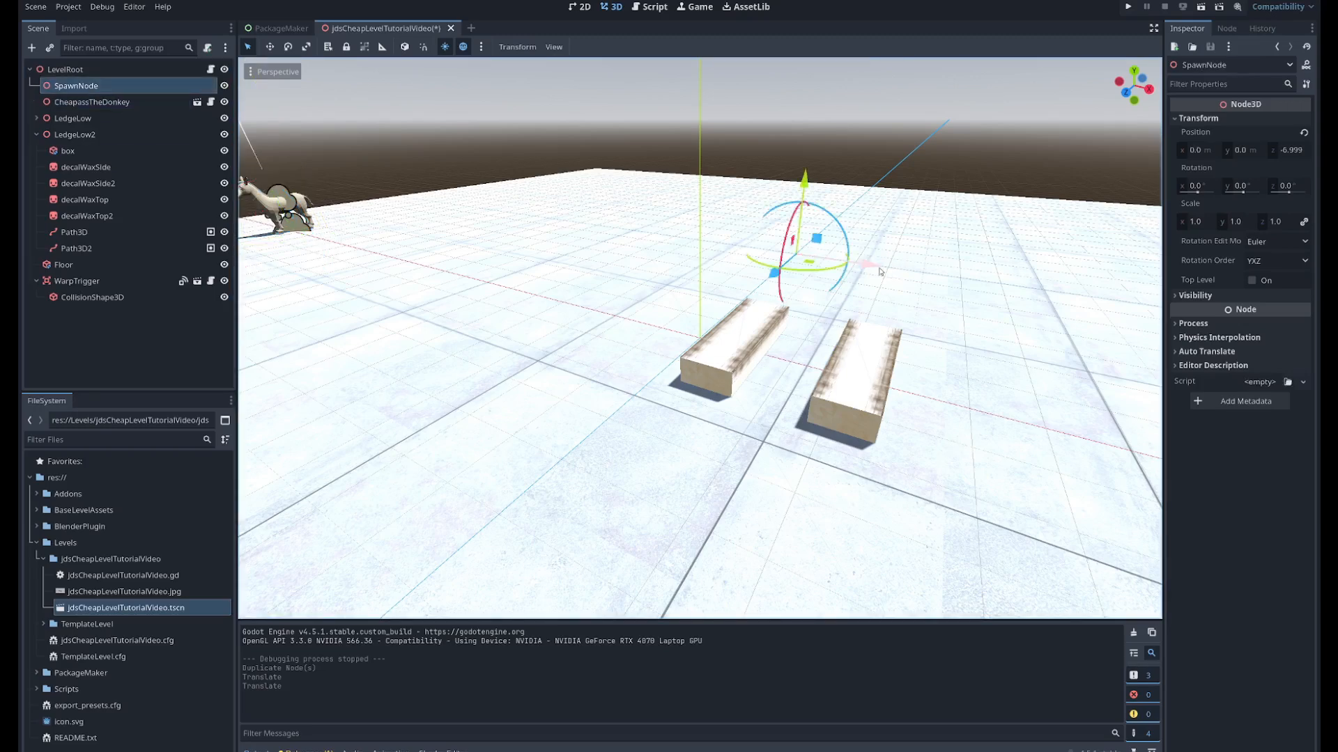
{"action": "left_click_drag", "start_coordinate": [871, 265], "coordinate": [955, 286]}
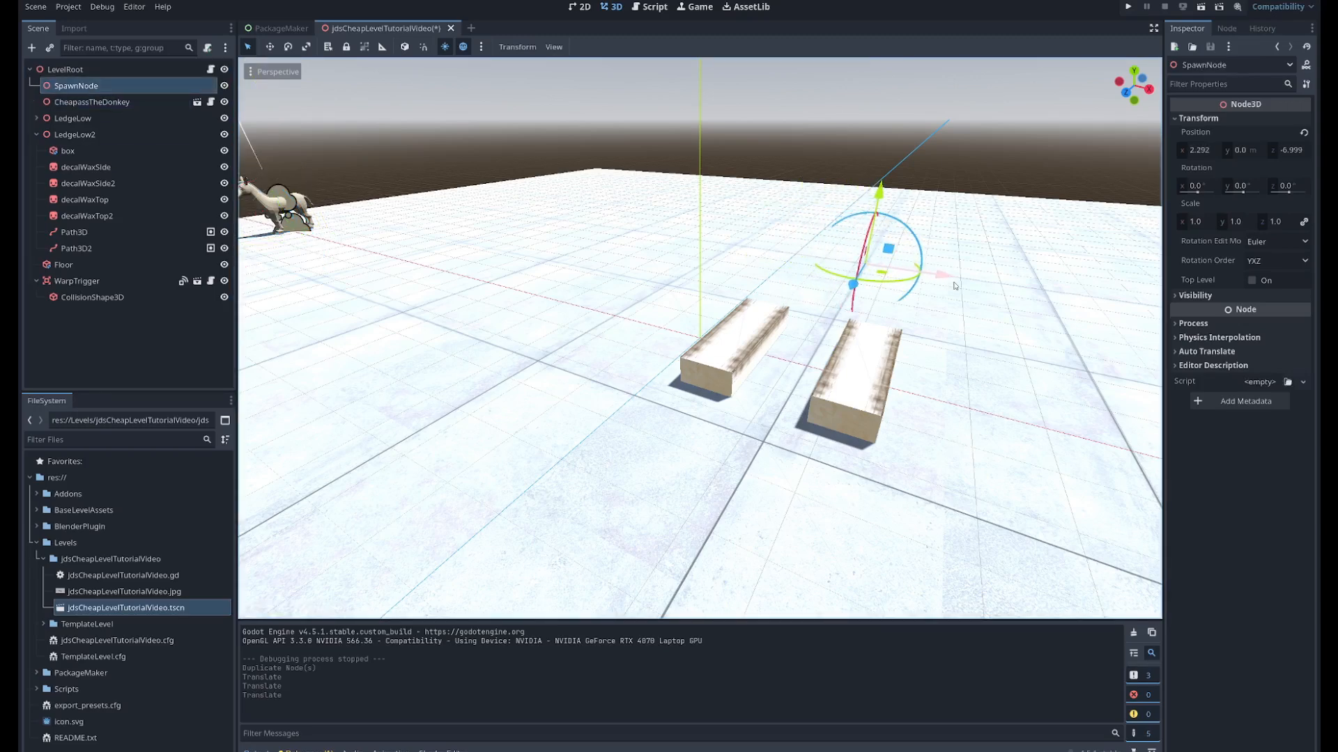
{"action": "key", "text": "ctrl+z"}
- Shift LedgeLow and LedgeLow2 together along the X axis toward the center of the floor
{"action": "left_click", "coordinate": [36, 134]}
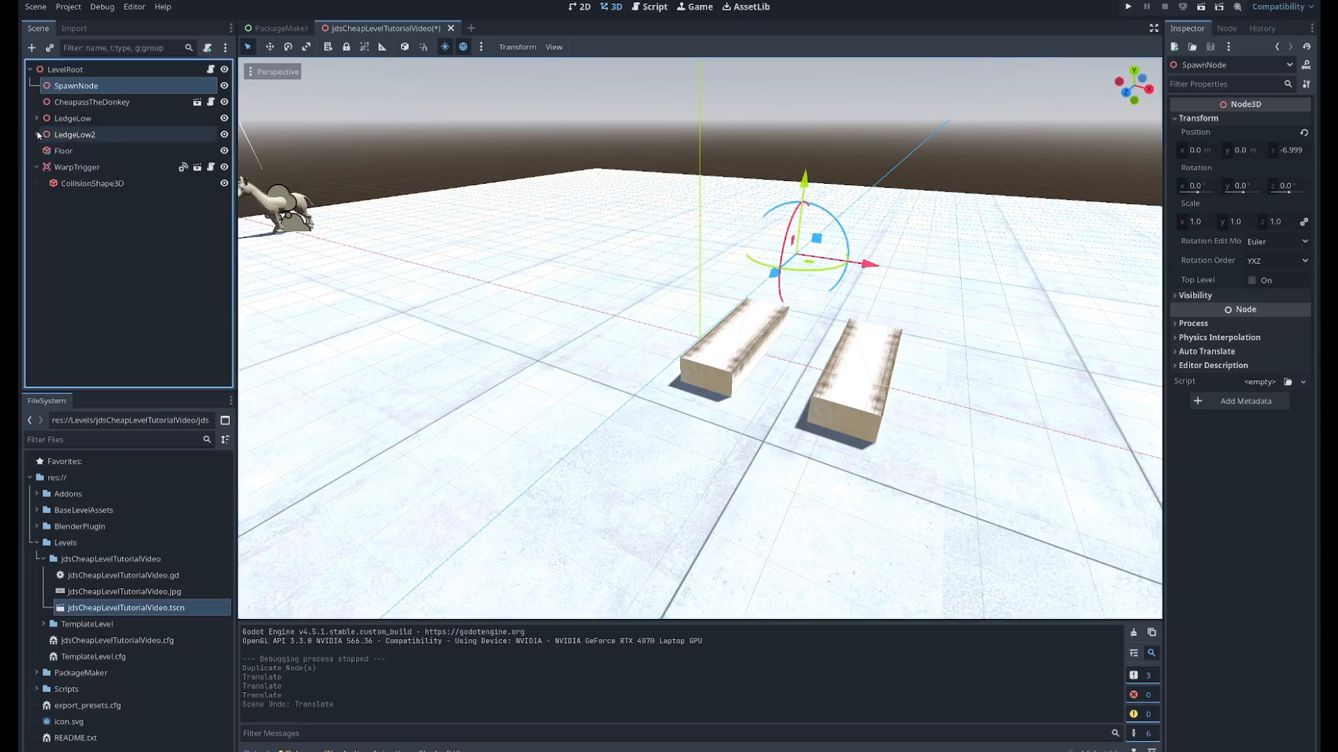
{"action": "left_click", "coordinate": [88, 120]}
{"action": "left_click", "coordinate": [75, 134], "text": "shift"}
{"action": "left_click_drag", "start_coordinate": [868, 390], "coordinate": [756, 379]}
- Duplicate the ledge pair twice along the Z axis to form a row of three evenly spaced pairs
{"action": "scroll", "coordinate": [770, 487], "scroll_direction": "up", "scroll_amount": 1}
{"action": "middle_click_drag", "start_coordinate": [725, 472], "coordinate": [761, 483]}
{"action": "middle_click_drag", "start_coordinate": [921, 444], "coordinate": [839, 430]}
{"action": "scroll", "coordinate": [838, 430], "scroll_direction": "down", "scroll_amount": 6}
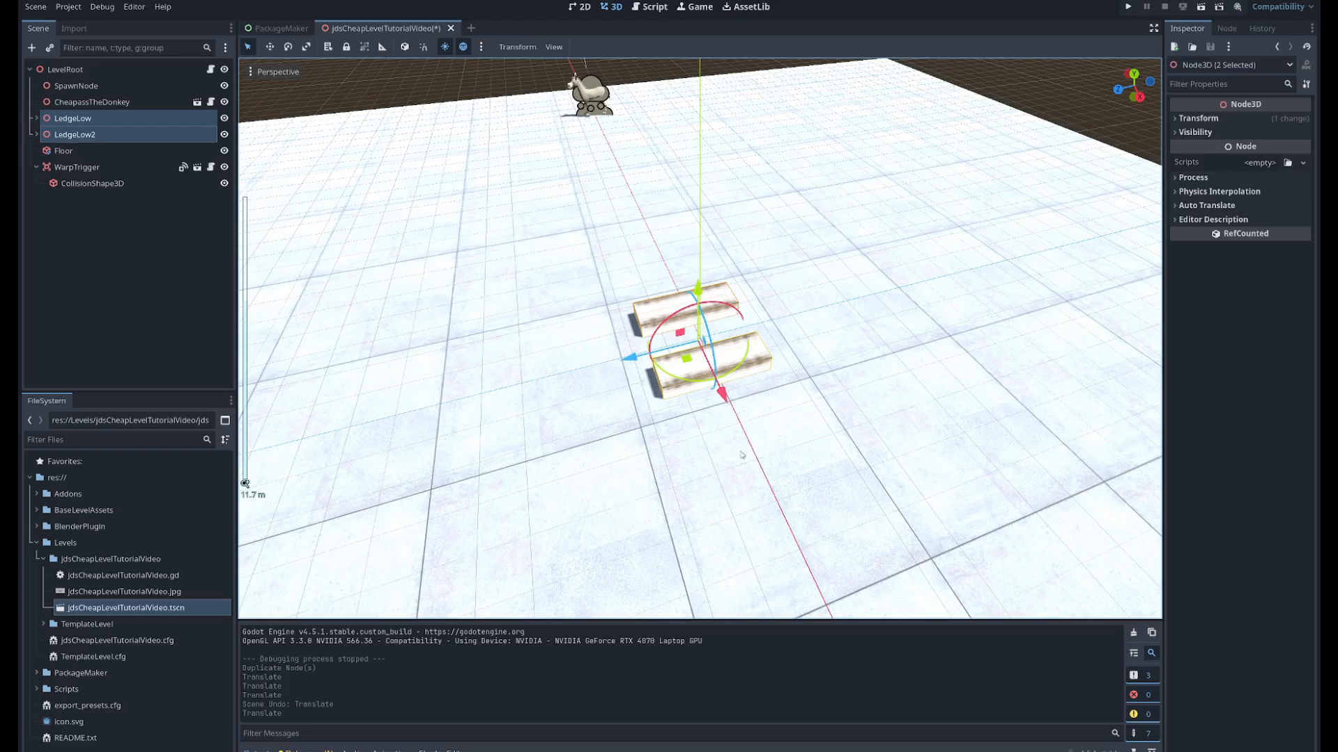
{"action": "key", "text": "ctrl+d"}
{"action": "left_click_drag", "start_coordinate": [628, 358], "coordinate": [330, 434]}
{"action": "key", "text": "ctrl+d"}
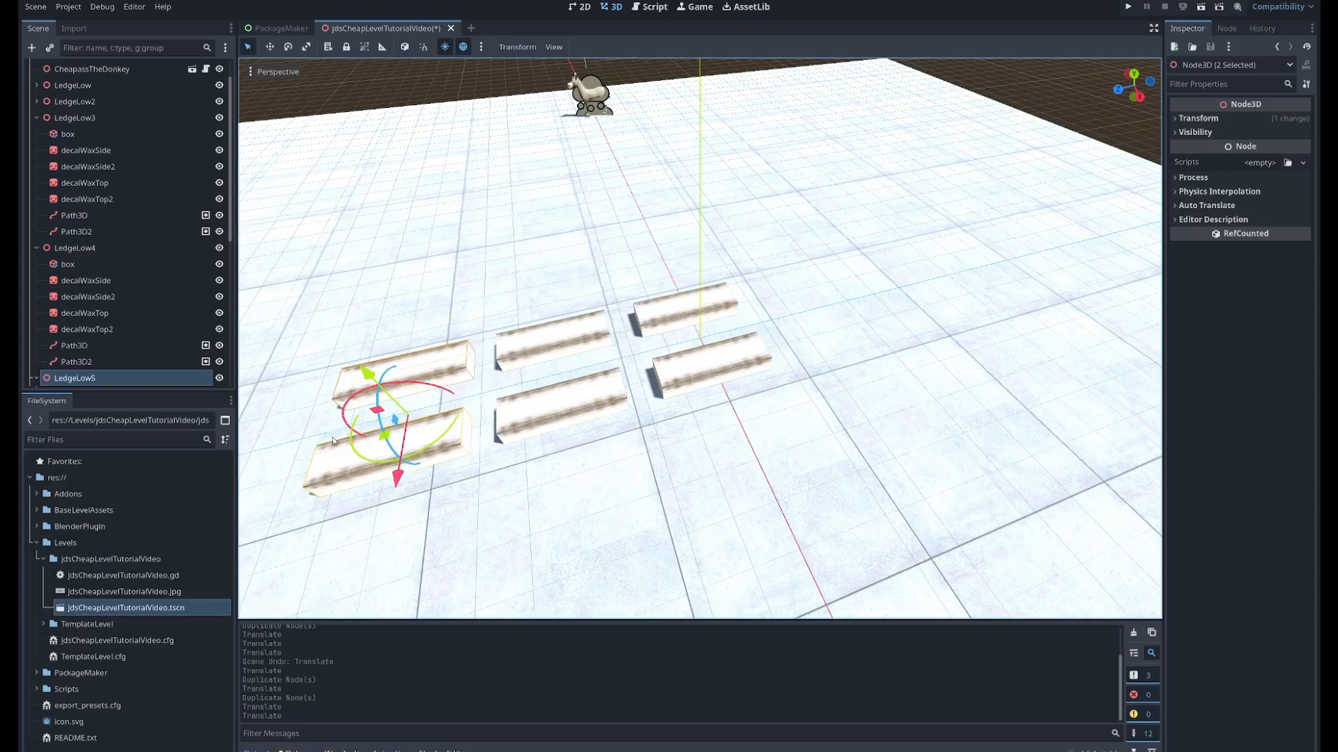
{"action": "scroll", "coordinate": [799, 387], "scroll_direction": "down", "scroll_amount": 6}
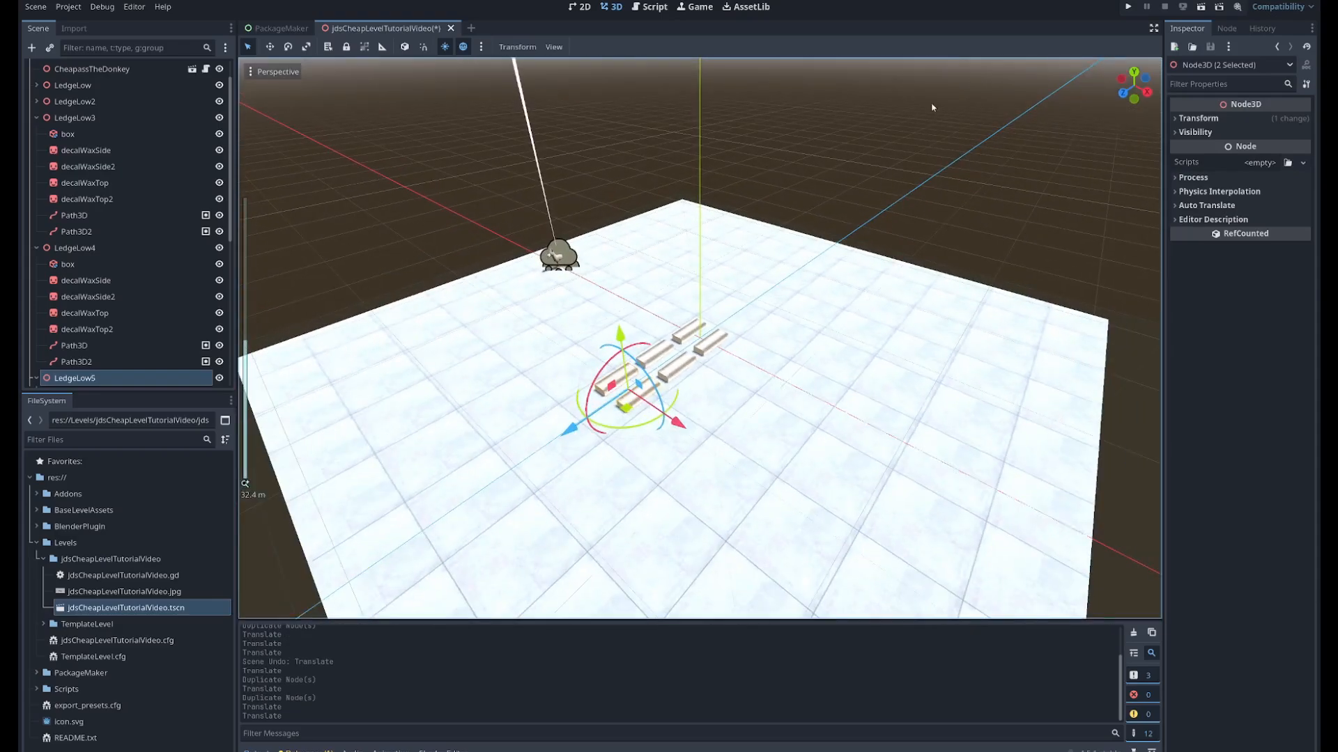
- Run the cheapass packager, open jdsCheapLevelTutorialVideo.cfg, export the level pack, and close the packager
{"action": "left_click", "coordinate": [1128, 7]}
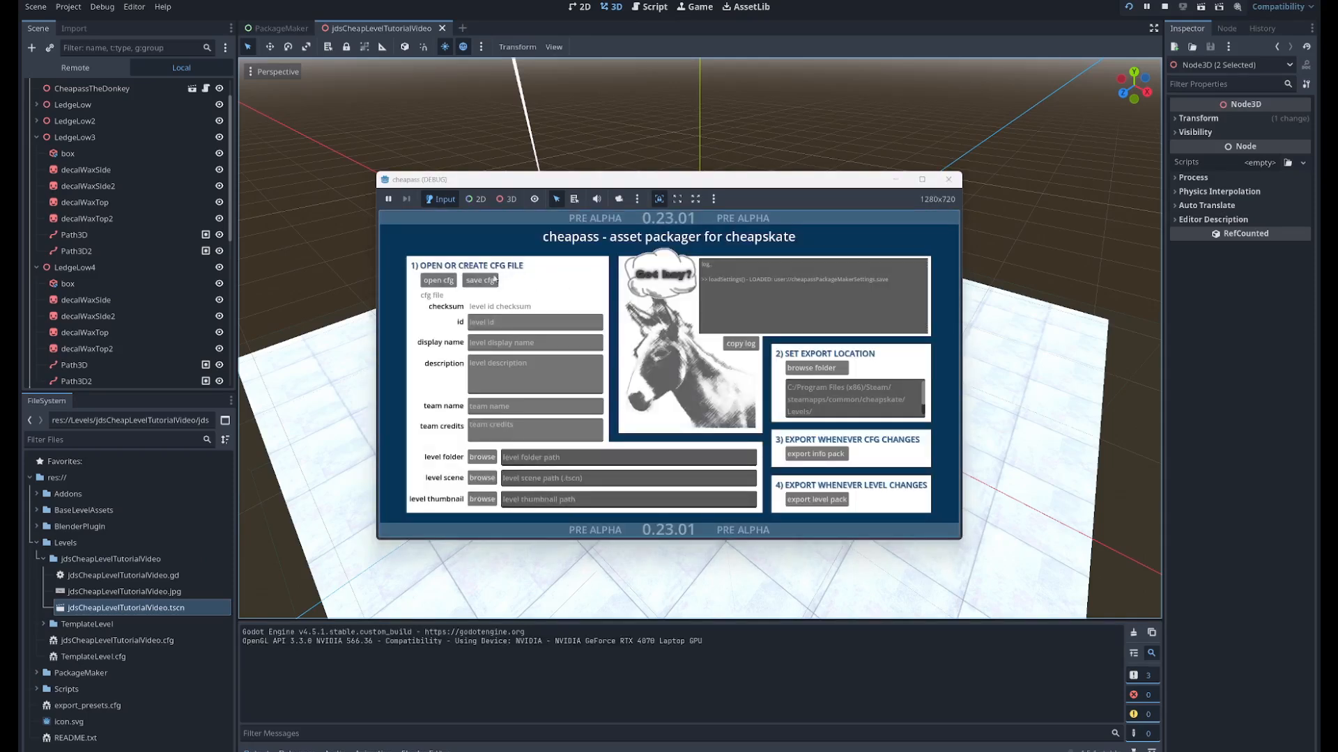
{"action": "left_click", "coordinate": [436, 281]}
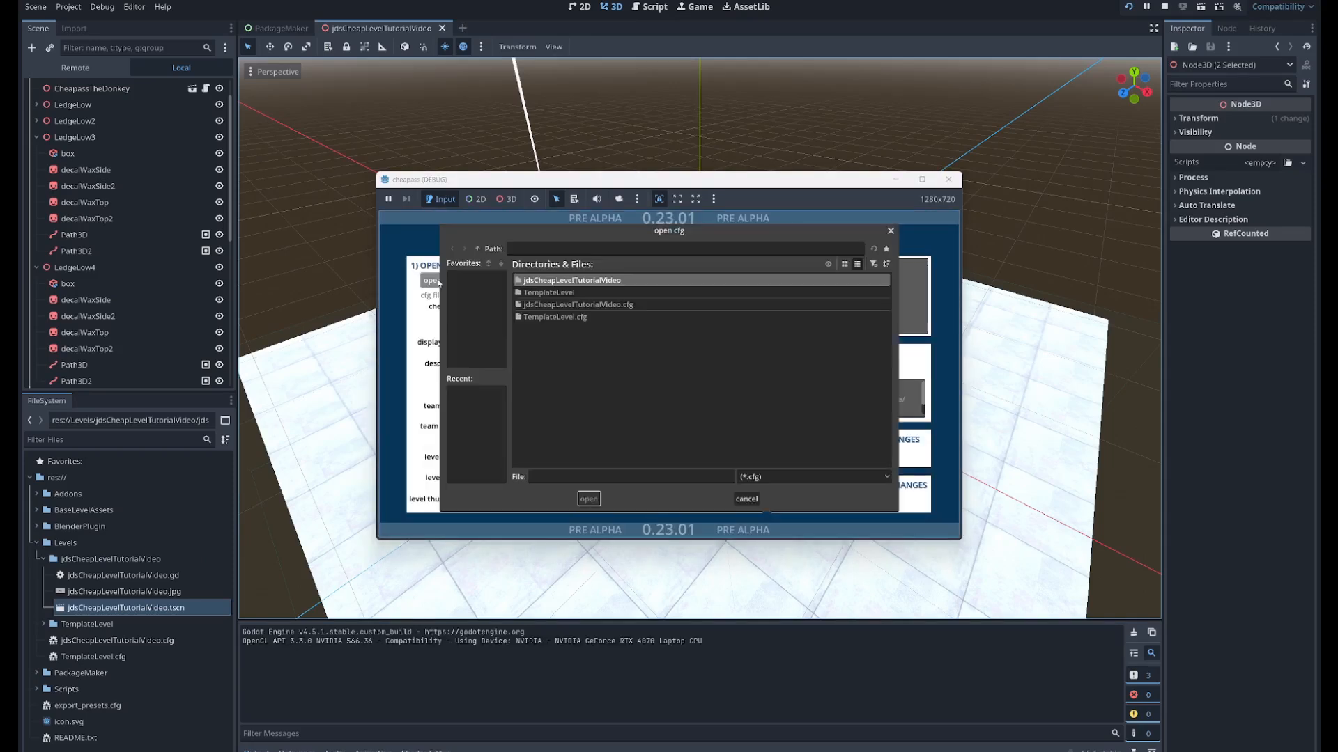
{"action": "left_click", "coordinate": [556, 305]}
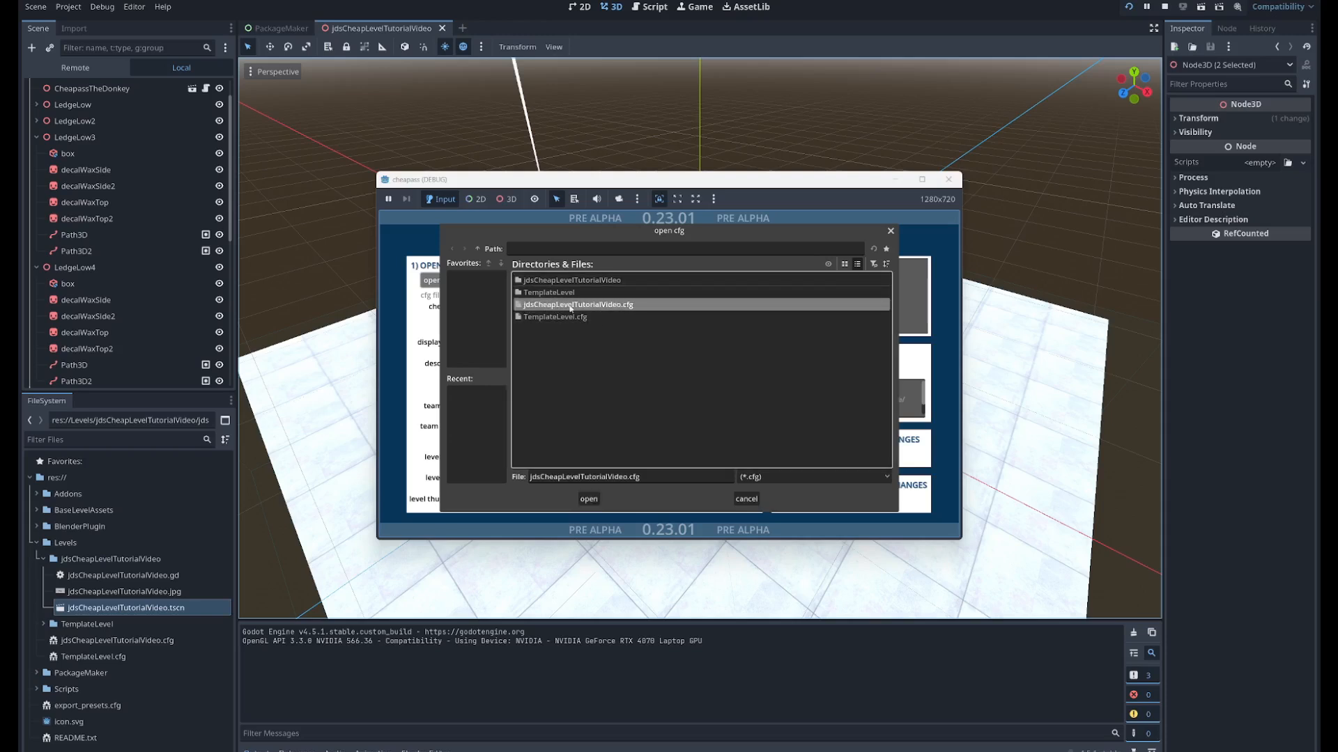
{"action": "double_click", "coordinate": [639, 305]}
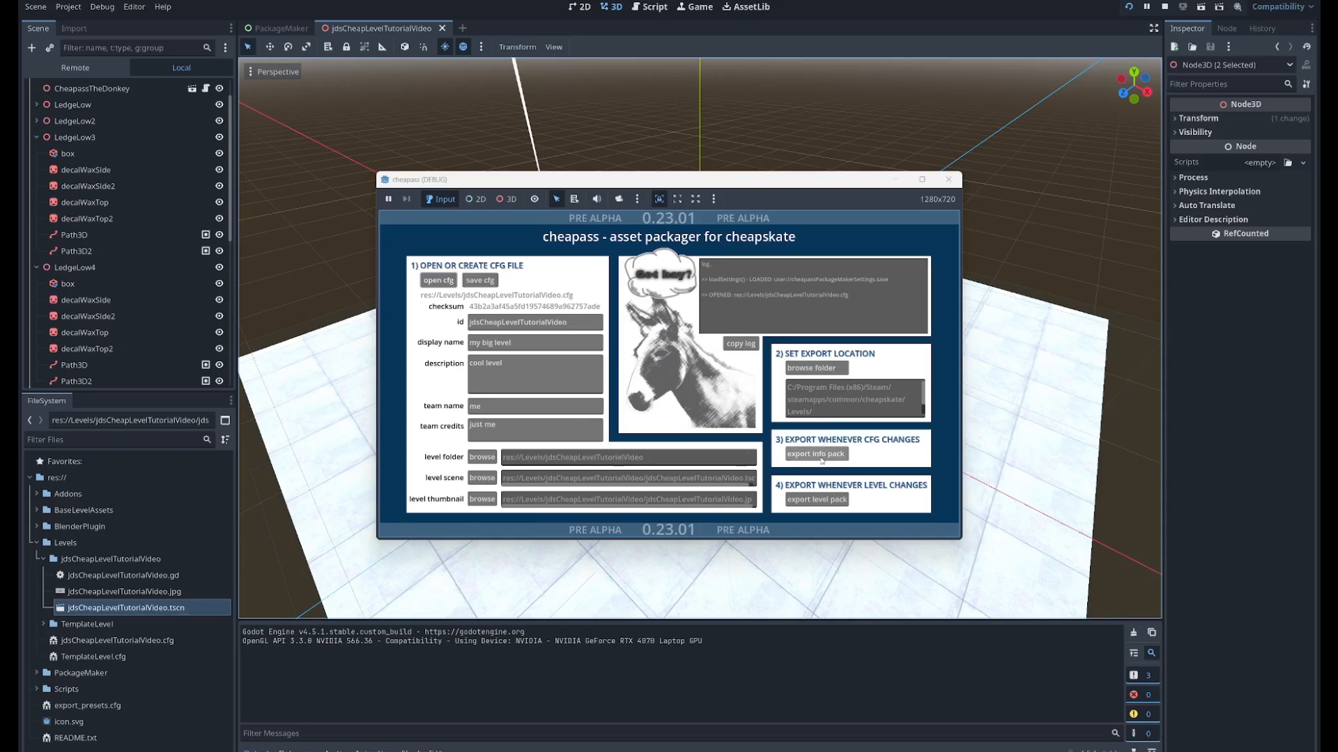
{"action": "left_click", "coordinate": [826, 501]}
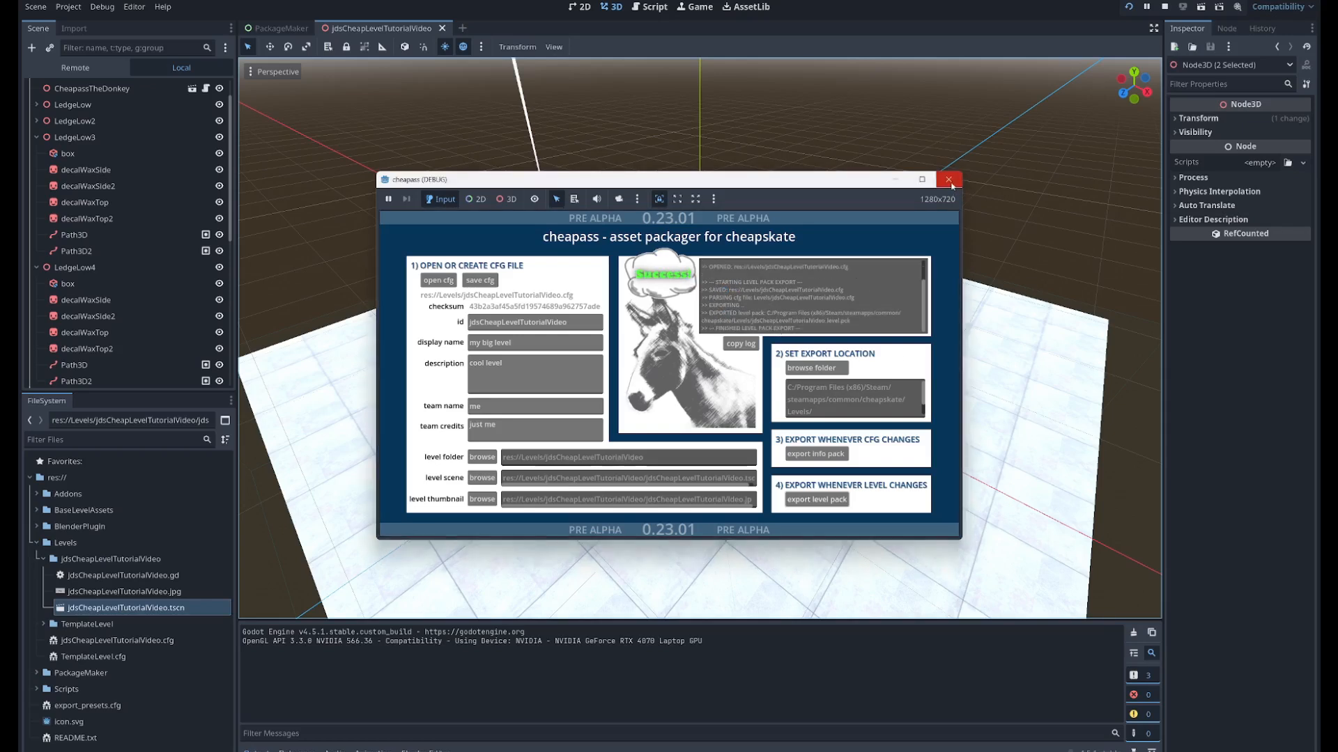
{"action": "left_click", "coordinate": [948, 179]}
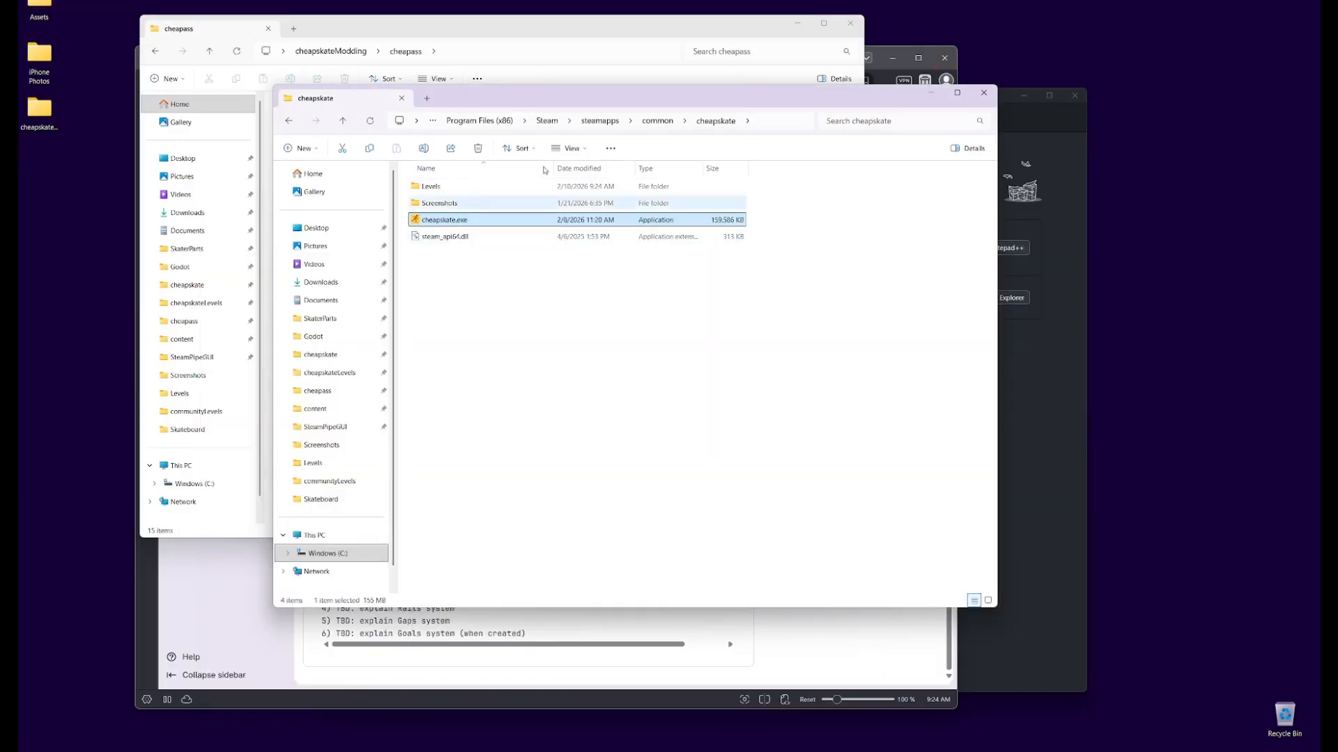
- Clear away the folder and browser windows and bring the cheapskate game window into view
{"action": "left_click", "coordinate": [851, 22]}
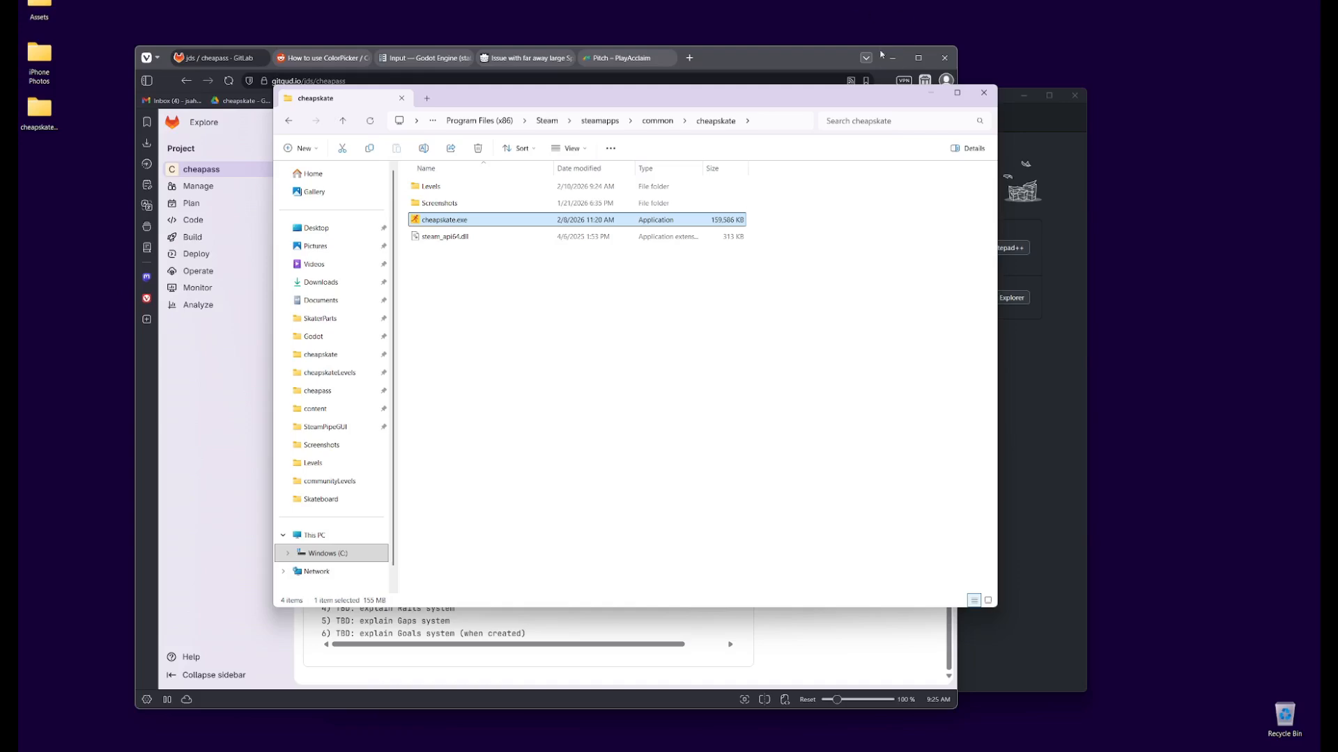
{"action": "left_click", "coordinate": [892, 57]}
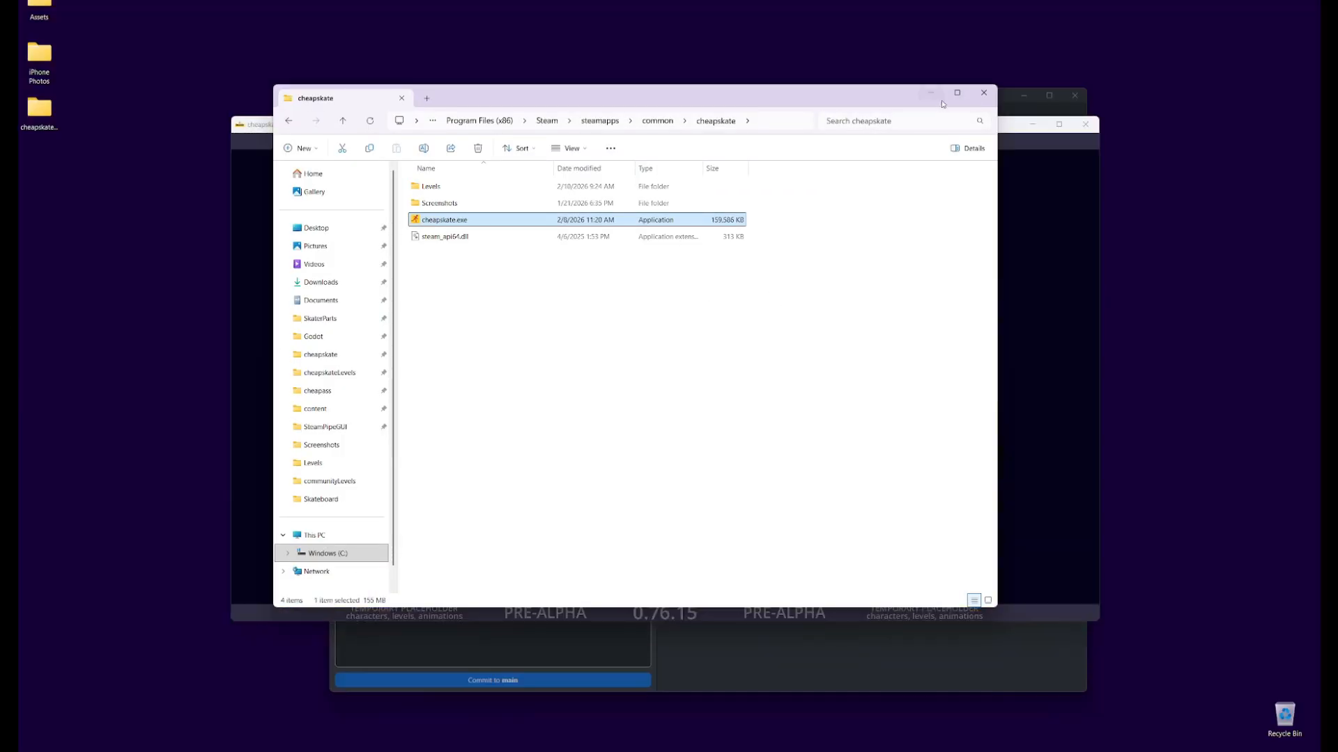
{"action": "left_click", "coordinate": [931, 93]}
{"action": "left_click_drag", "start_coordinate": [679, 132], "coordinate": [759, 165]}
{"action": "left_click", "coordinate": [1027, 96]}
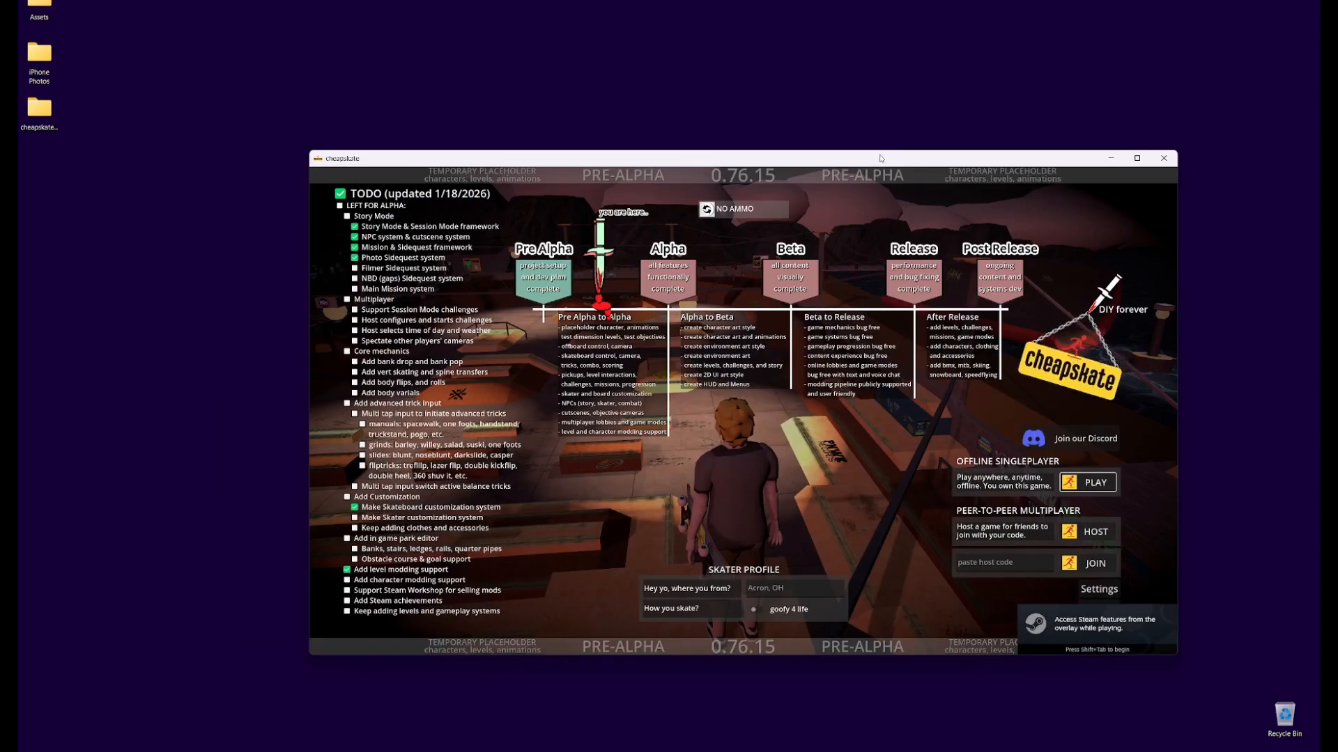
{"action": "left_click_drag", "start_coordinate": [881, 159], "coordinate": [826, 102]}
- Start an offline singleplayer session and load "my big level" from the level select to test the ledges
{"action": "left_click", "coordinate": [1043, 428]}
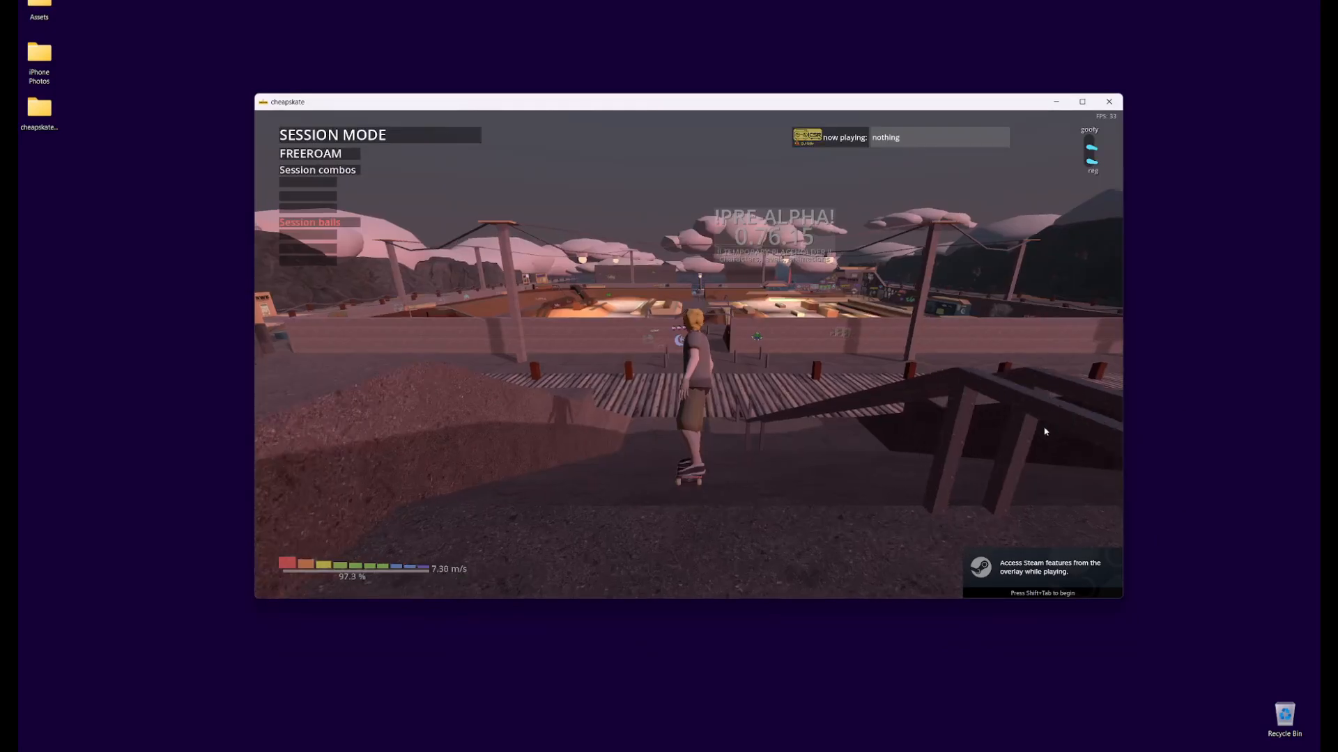
{"action": "key", "text": "Escape"}
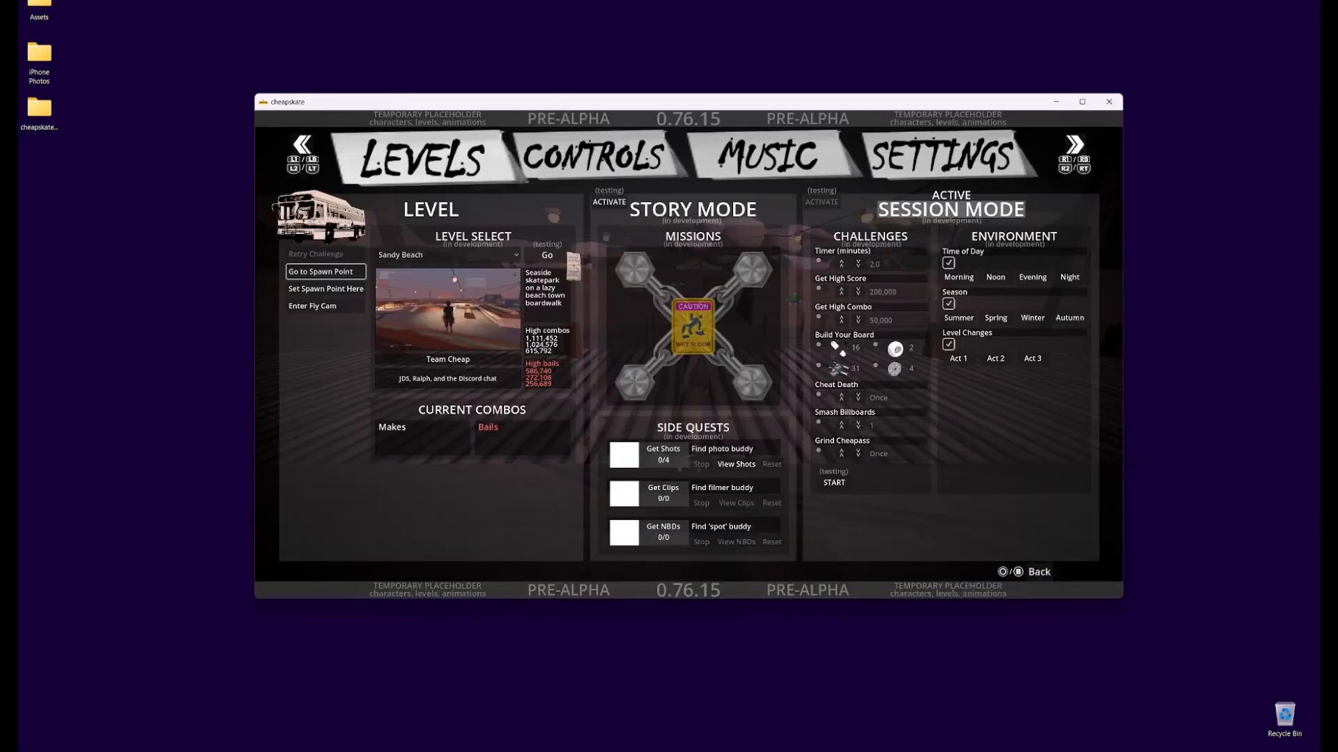
{"action": "key", "text": "Right"}
{"action": "key", "text": "Return"}
{"action": "key", "text": "Down"}
{"action": "key", "text": "Down"}
{"action": "key", "text": "Return"}
{"action": "key", "text": "Right"}
{"action": "key", "text": "Return"}
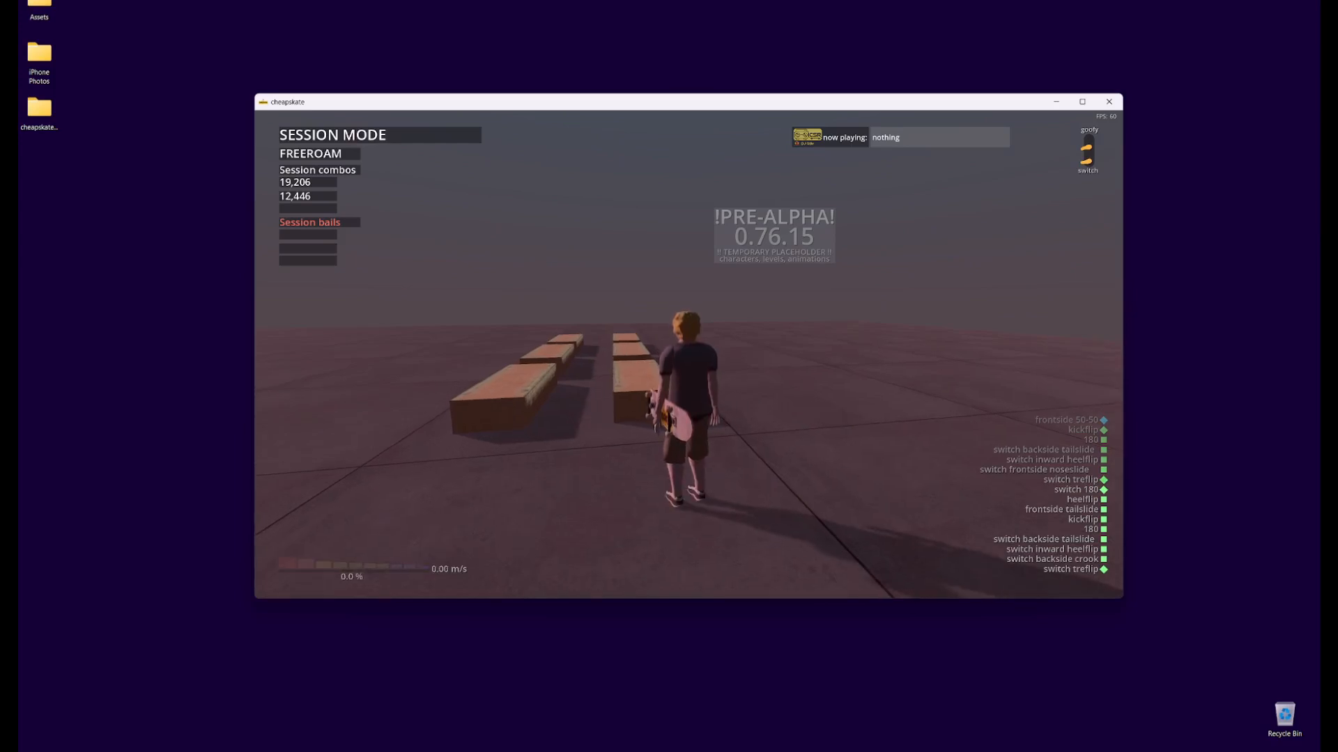
- Move the game window aside, return to Godot's 3D view, and collapse the LedgeLow3 to LedgeLow6 nodes in the scene tree
{"action": "left_click_drag", "start_coordinate": [810, 109], "coordinate": [956, 36]}
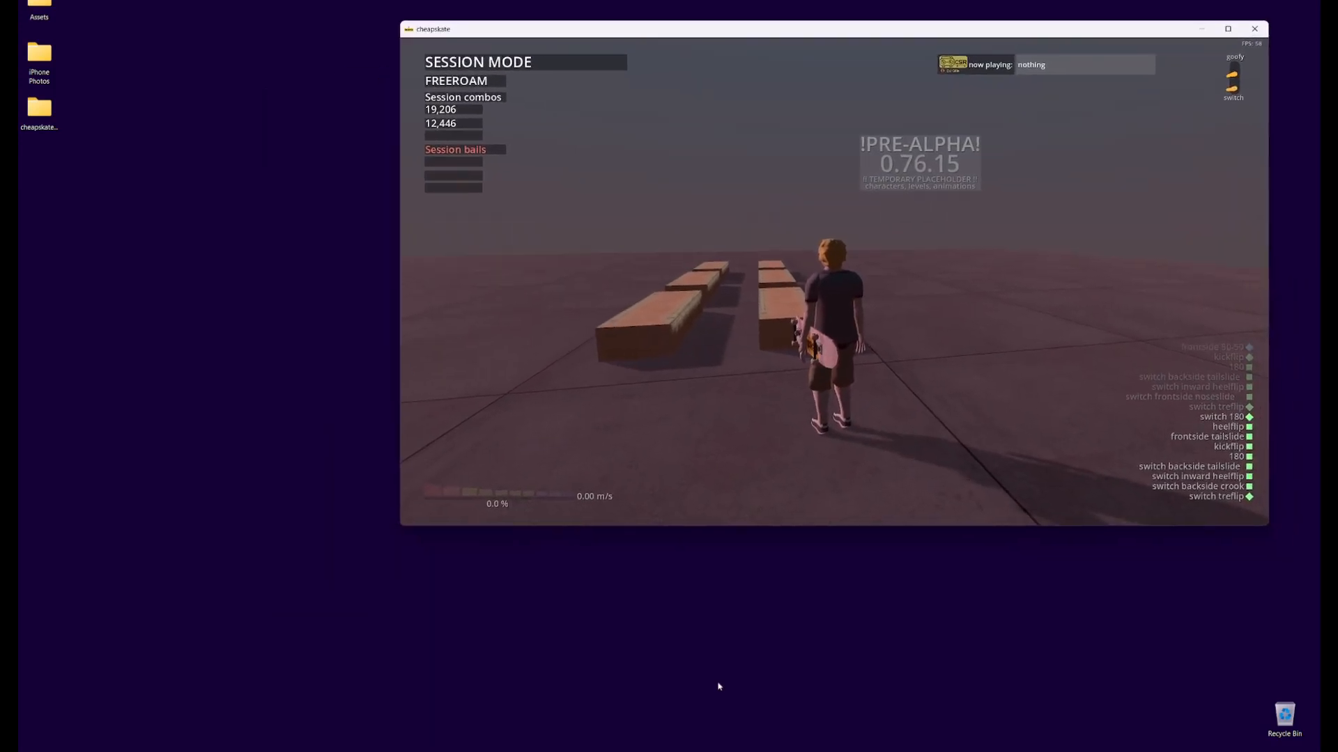
{"action": "key", "text": "alt+Tab"}
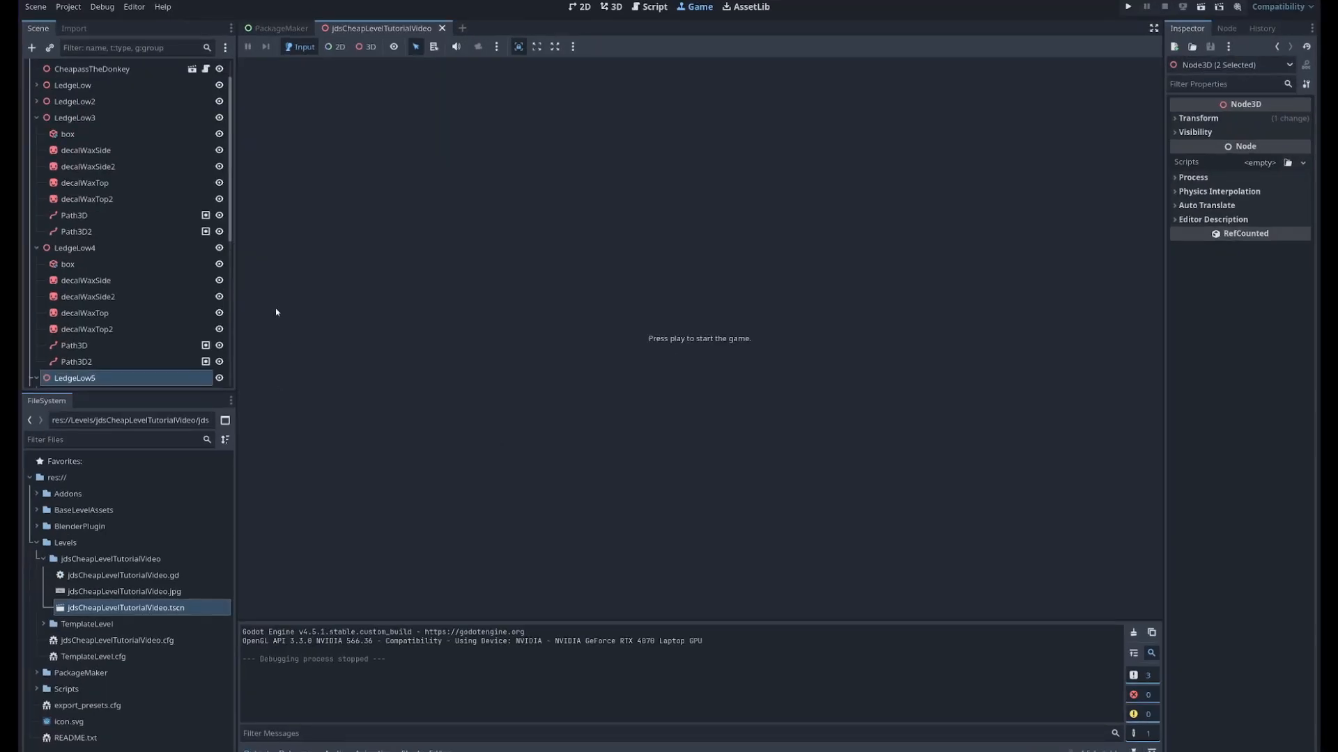
{"action": "left_click", "coordinate": [611, 7]}
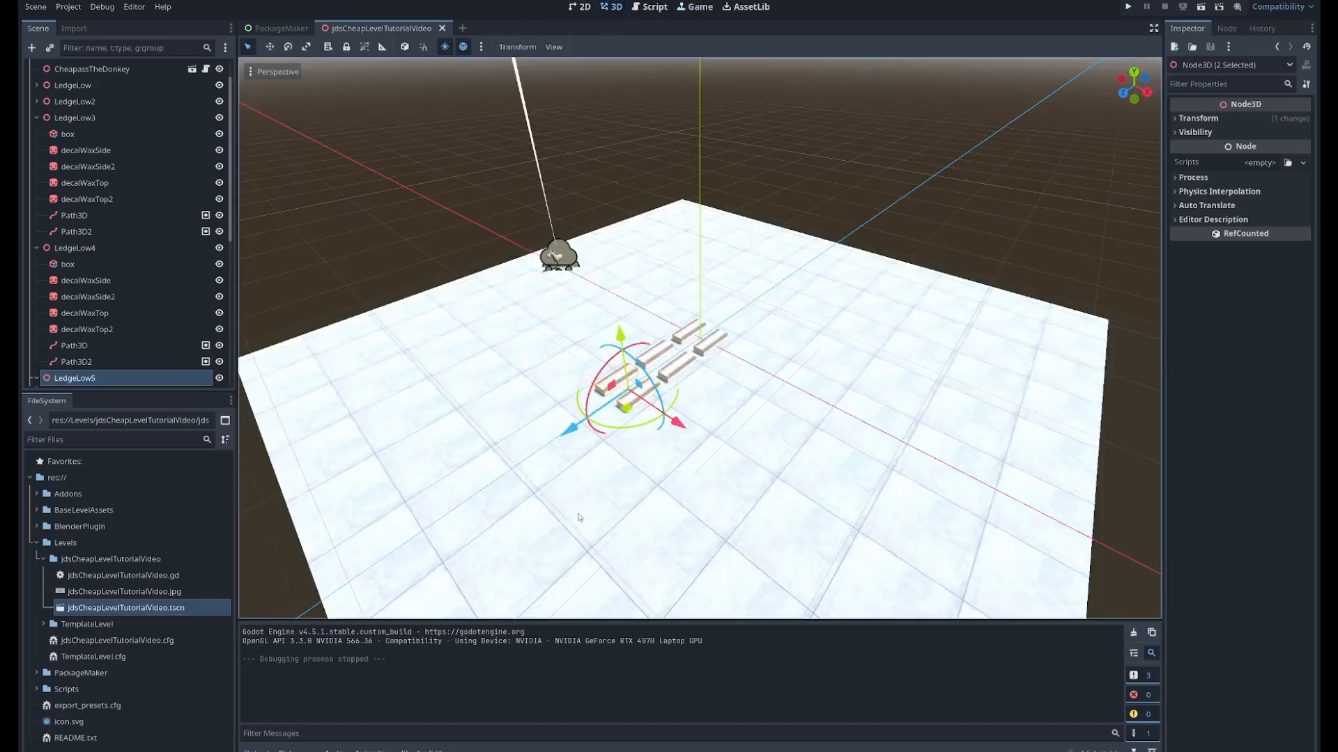
{"action": "scroll", "coordinate": [698, 394], "scroll_direction": "up", "scroll_amount": 3}
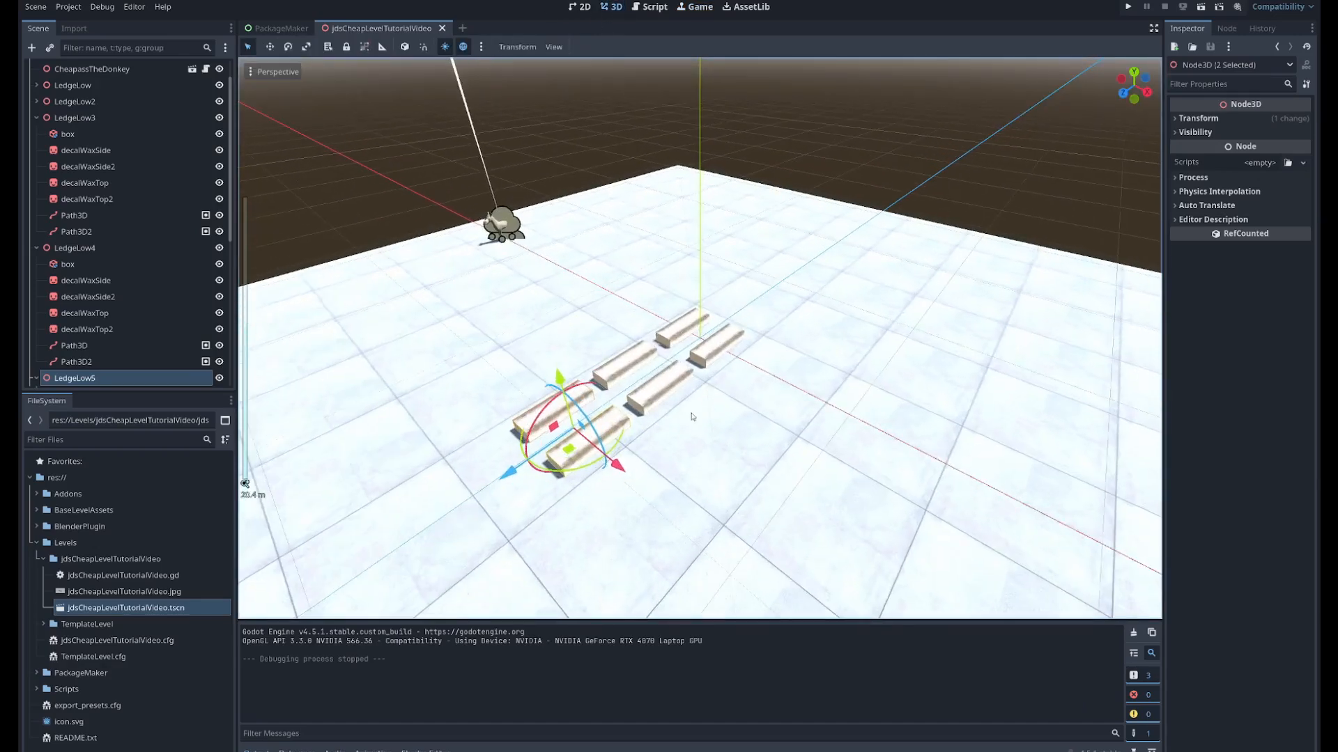
{"action": "left_click", "coordinate": [36, 248]}
{"action": "left_click", "coordinate": [35, 118]}
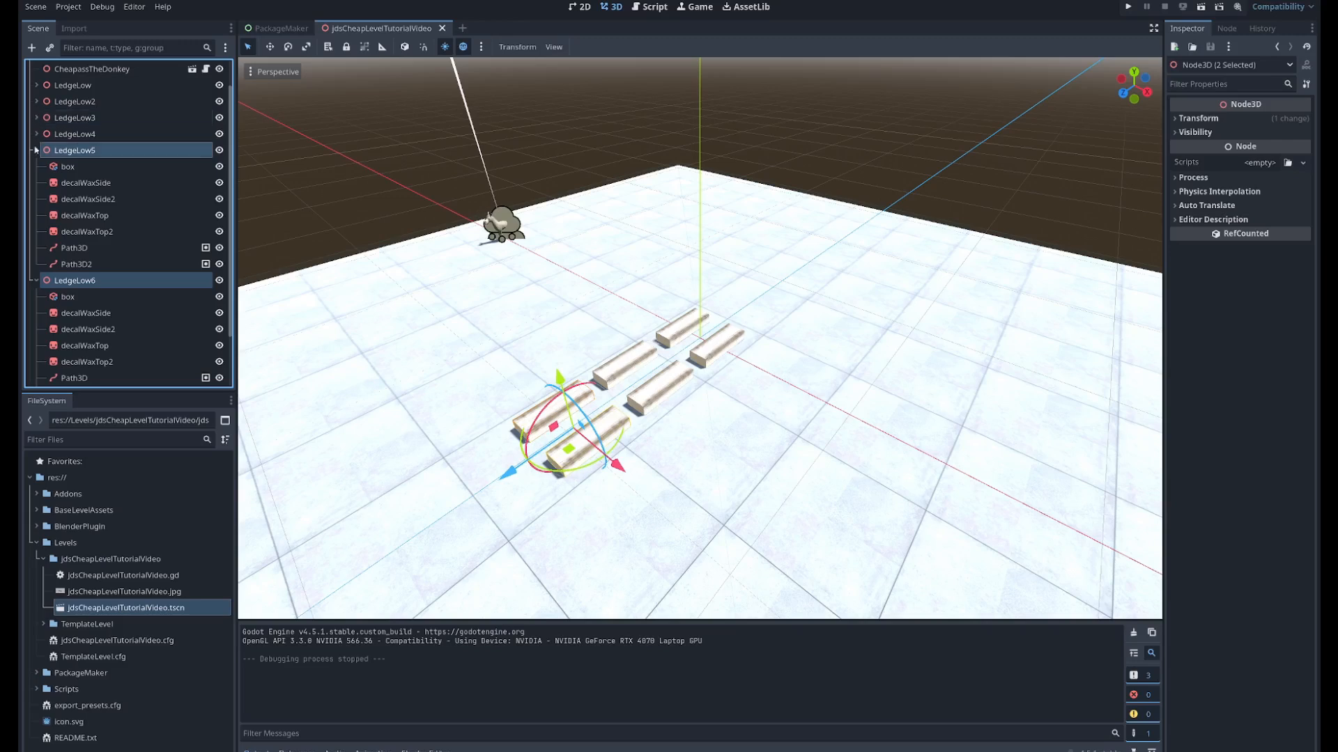
{"action": "scroll", "coordinate": [36, 153], "scroll_direction": "up", "scroll_amount": 1}
{"action": "left_click", "coordinate": [36, 183]}
{"action": "left_click", "coordinate": [36, 232]}
- Add a CSGBox3D as a child of LevelRoot and move it along the Z axis past the end of the ledge rows
{"action": "left_click", "coordinate": [91, 71]}
{"action": "right_click", "coordinate": [91, 77]}
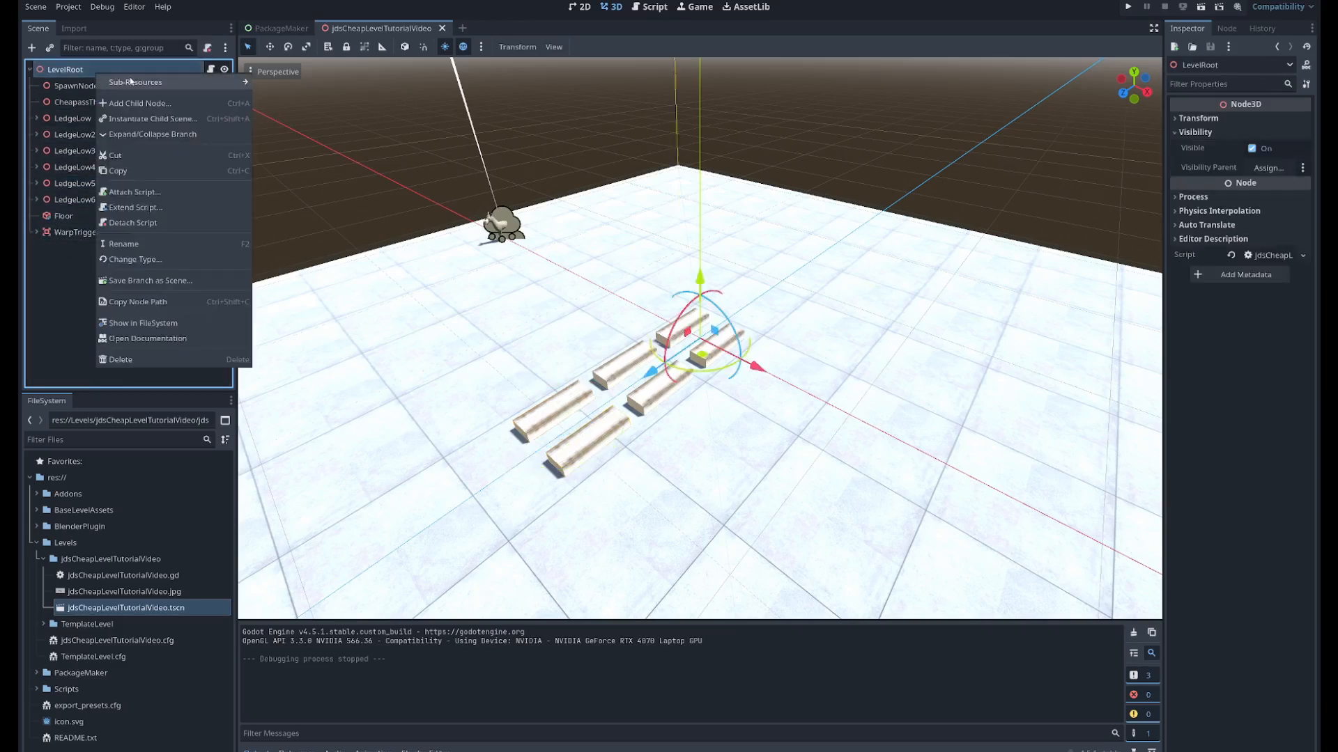
{"action": "left_click", "coordinate": [133, 83]}
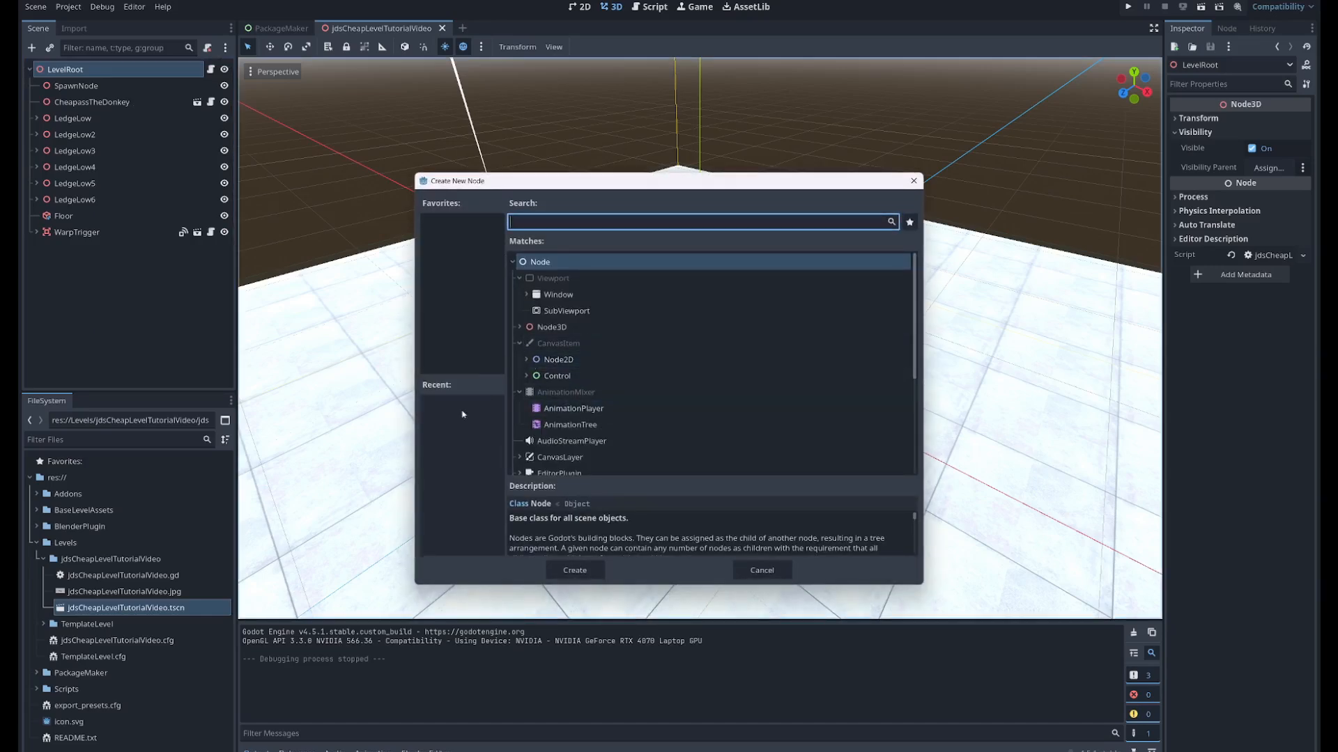
{"action": "type", "text": "box"}
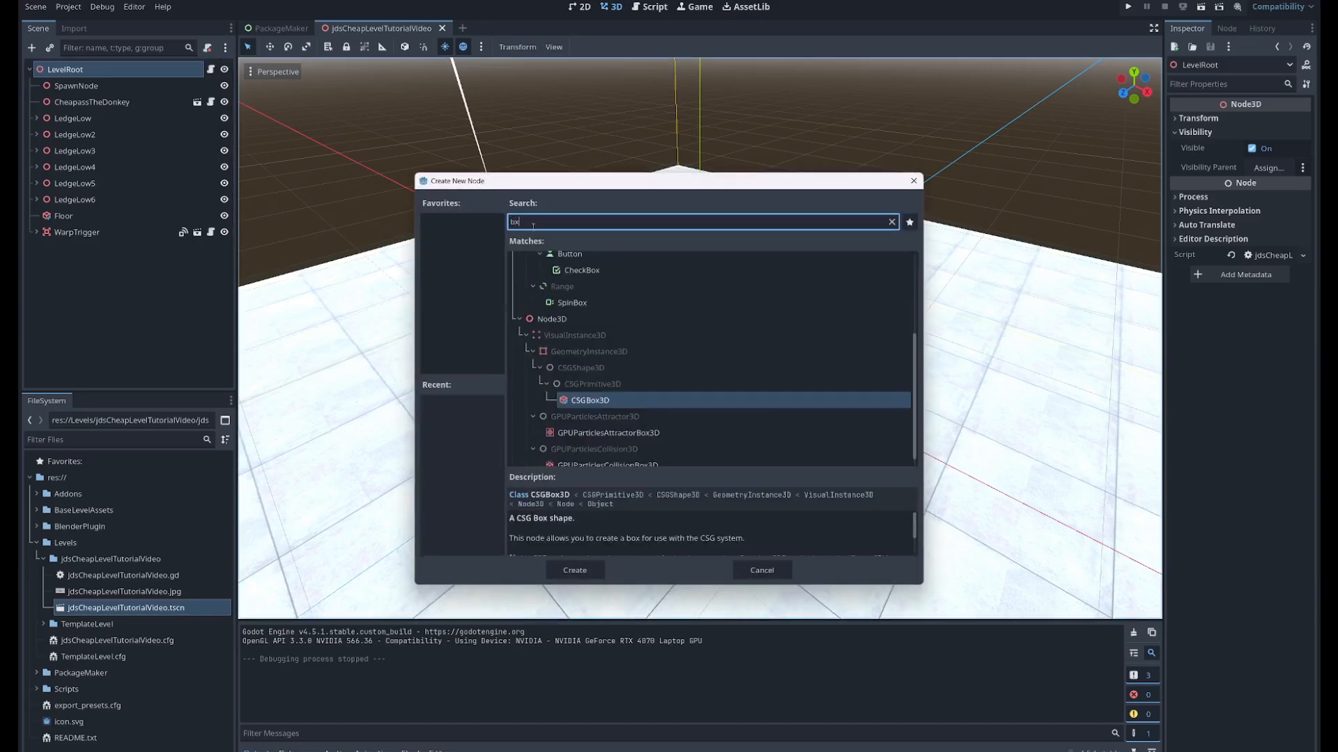
{"action": "scroll", "coordinate": [662, 310], "scroll_direction": "down", "scroll_amount": 4}
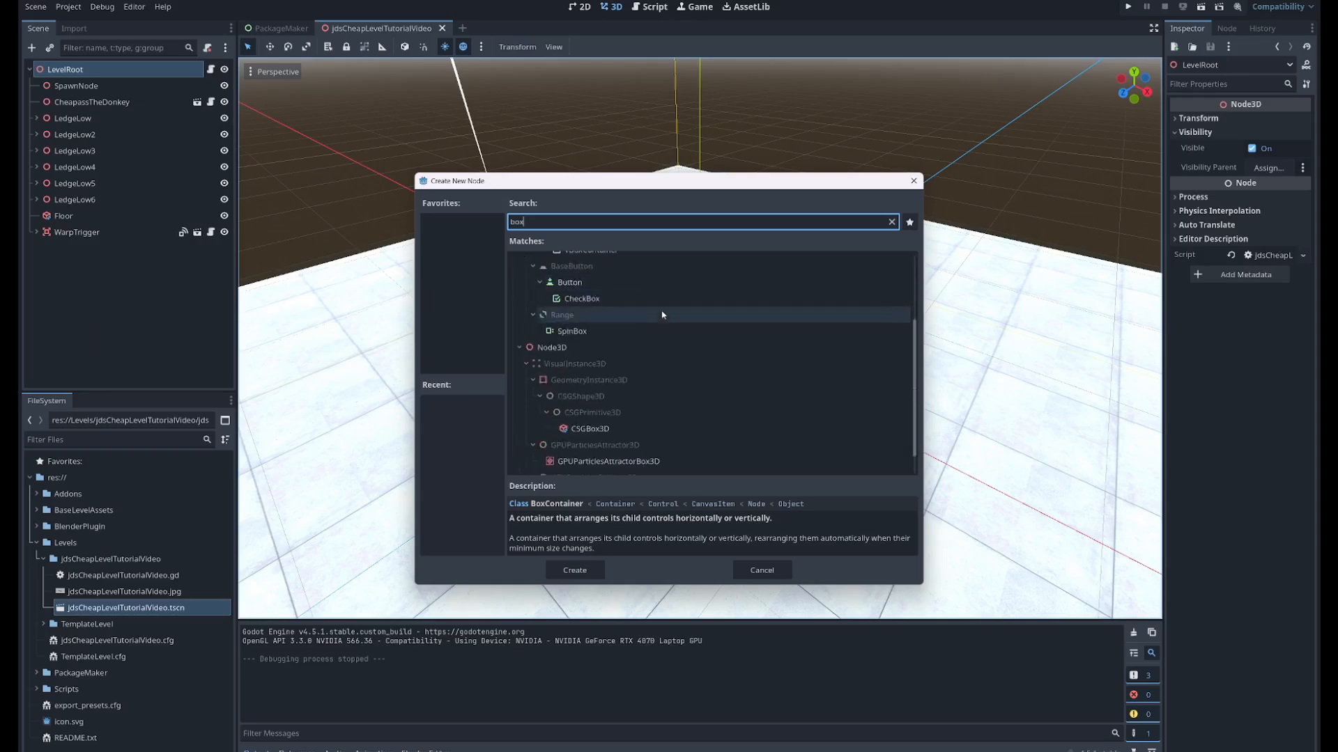
{"action": "left_click", "coordinate": [605, 401]}
{"action": "left_click", "coordinate": [592, 571]}
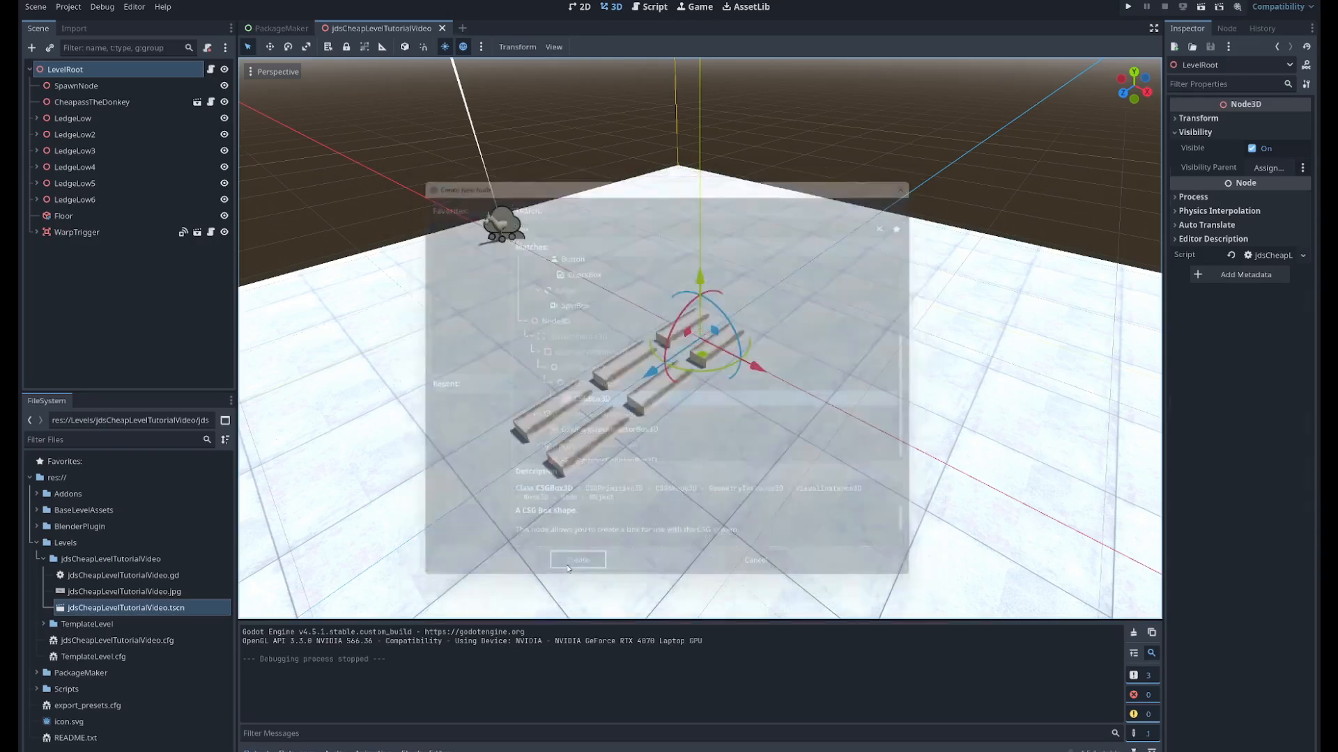
{"action": "left_click_drag", "start_coordinate": [651, 374], "coordinate": [363, 543]}
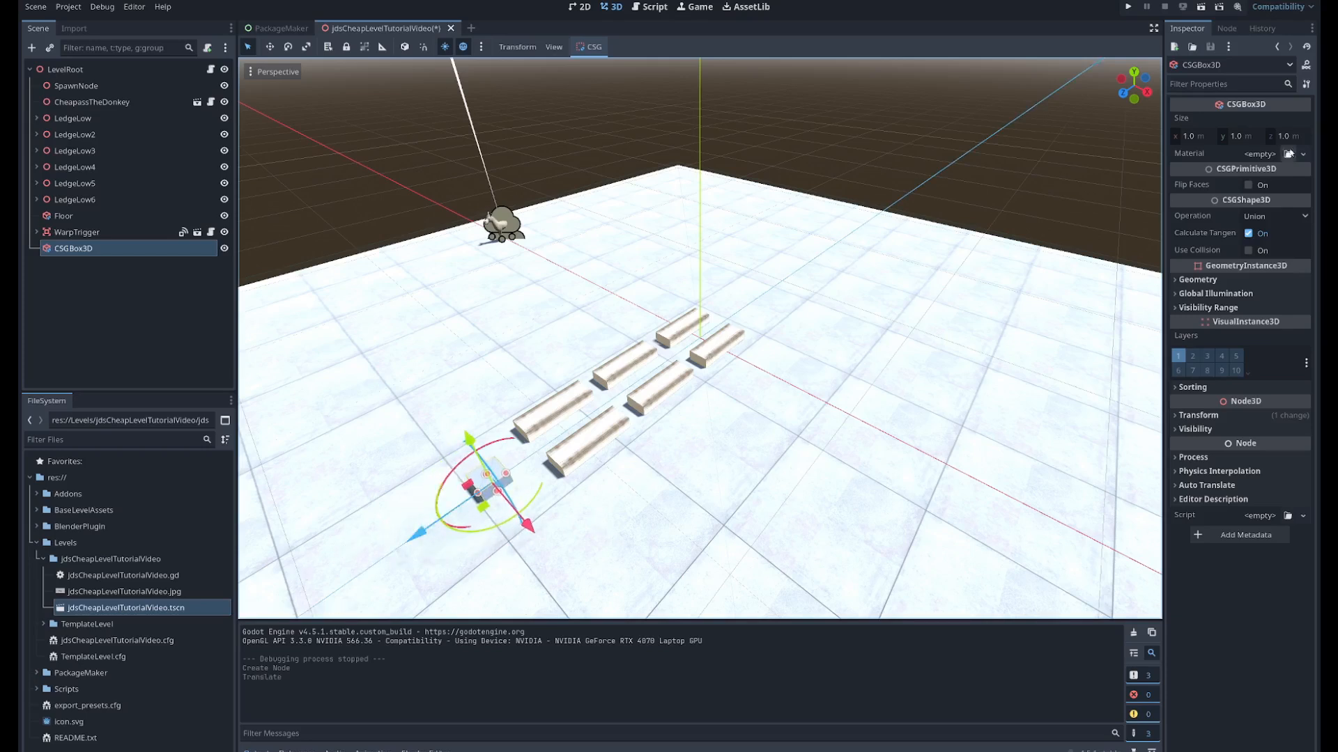
- Set the CSGBox3D's X size to about 8.625 m and its Y size to 50 m
{"action": "left_click_drag", "start_coordinate": [1177, 138], "coordinate": [1226, 138]}
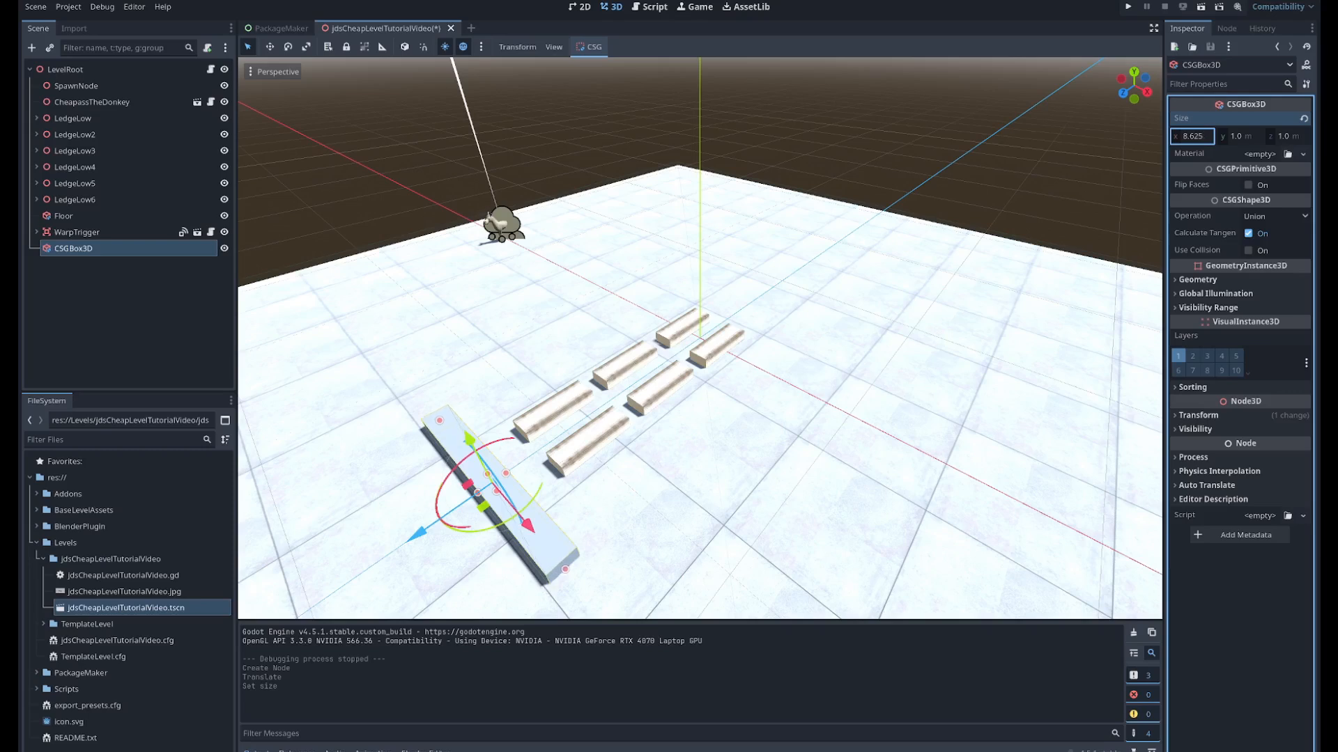
{"action": "left_click", "coordinate": [1249, 137]}
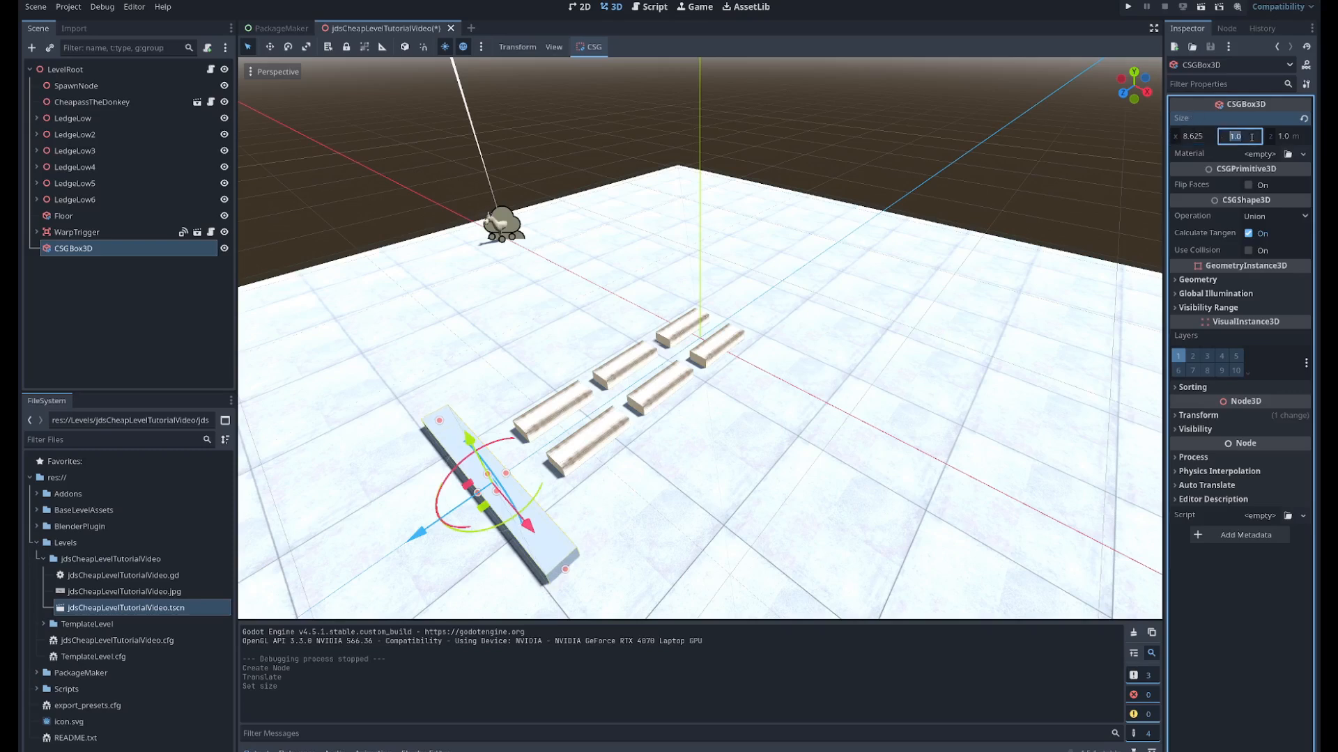
{"action": "key", "text": "Return"}
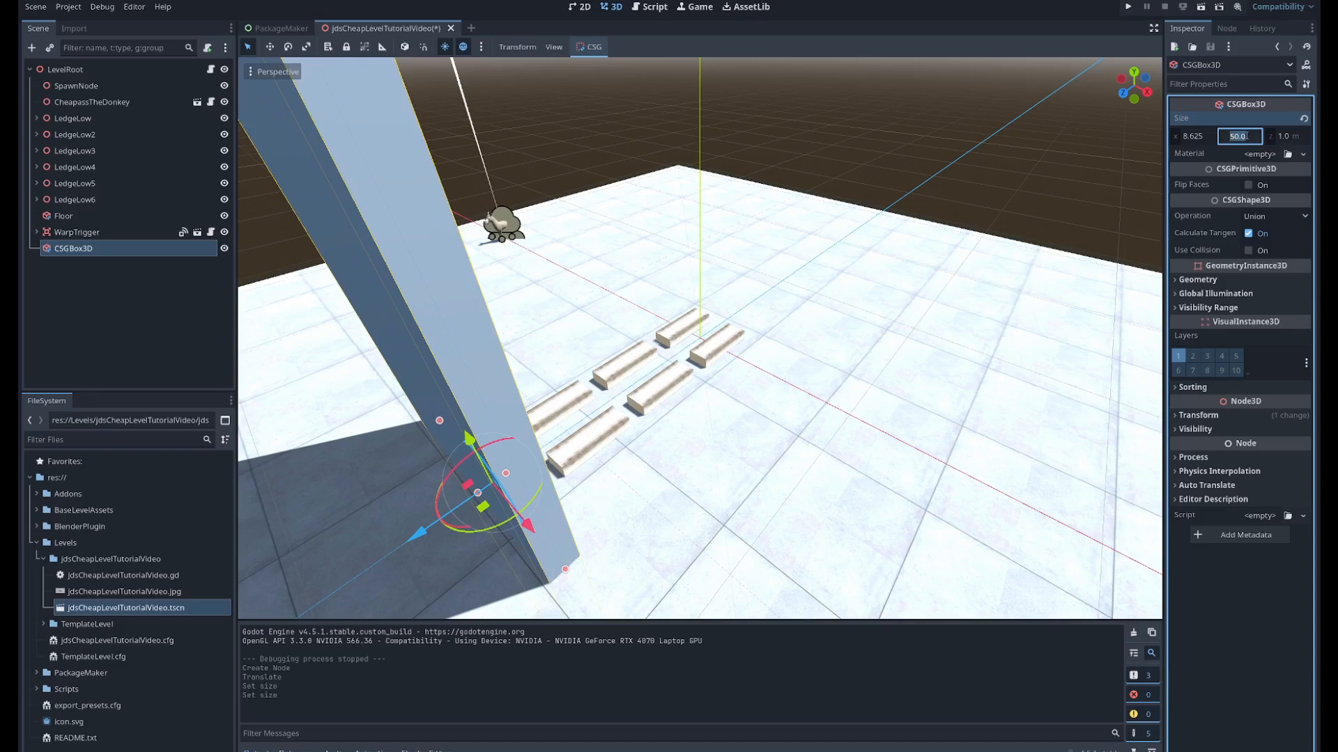
- Set the CSGBox3D's Y size to 3 m and its Y position to 1.5 m
{"action": "key", "text": "Return"}
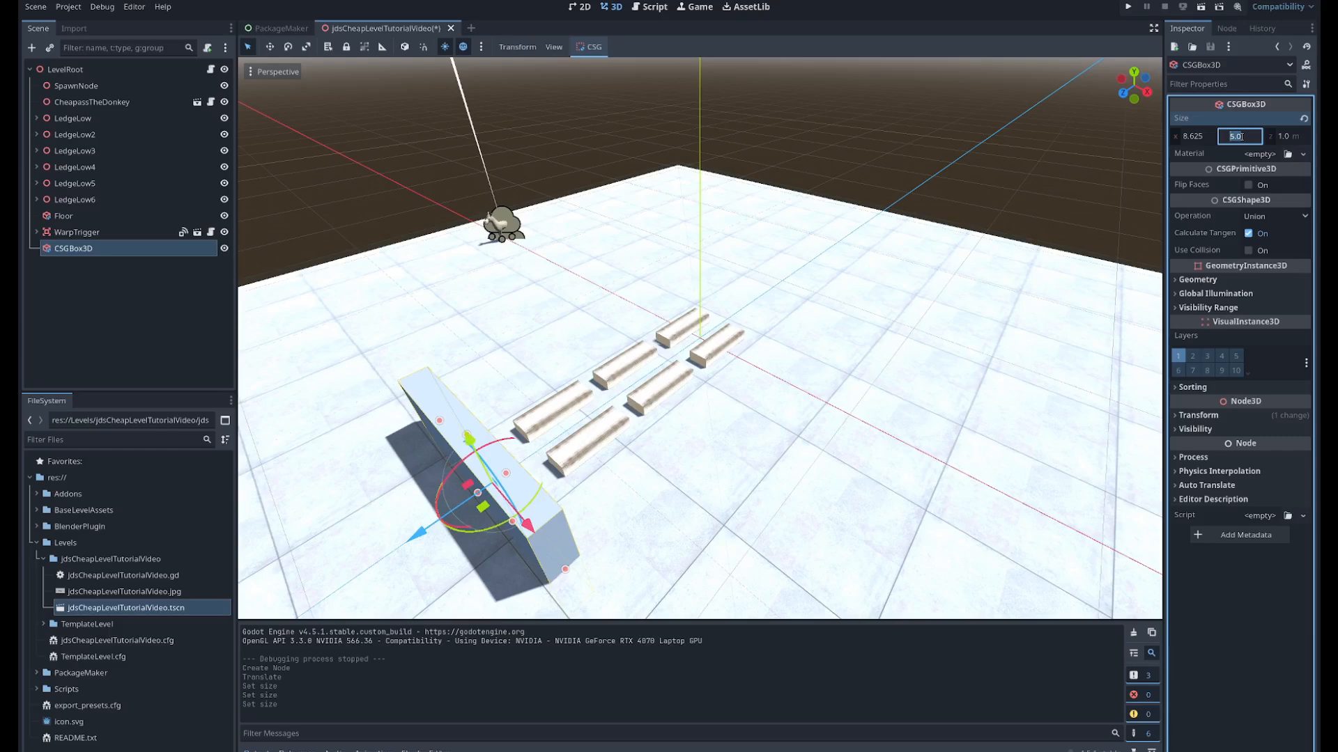
{"action": "type", "text": "3"}
{"action": "key", "text": "Return"}
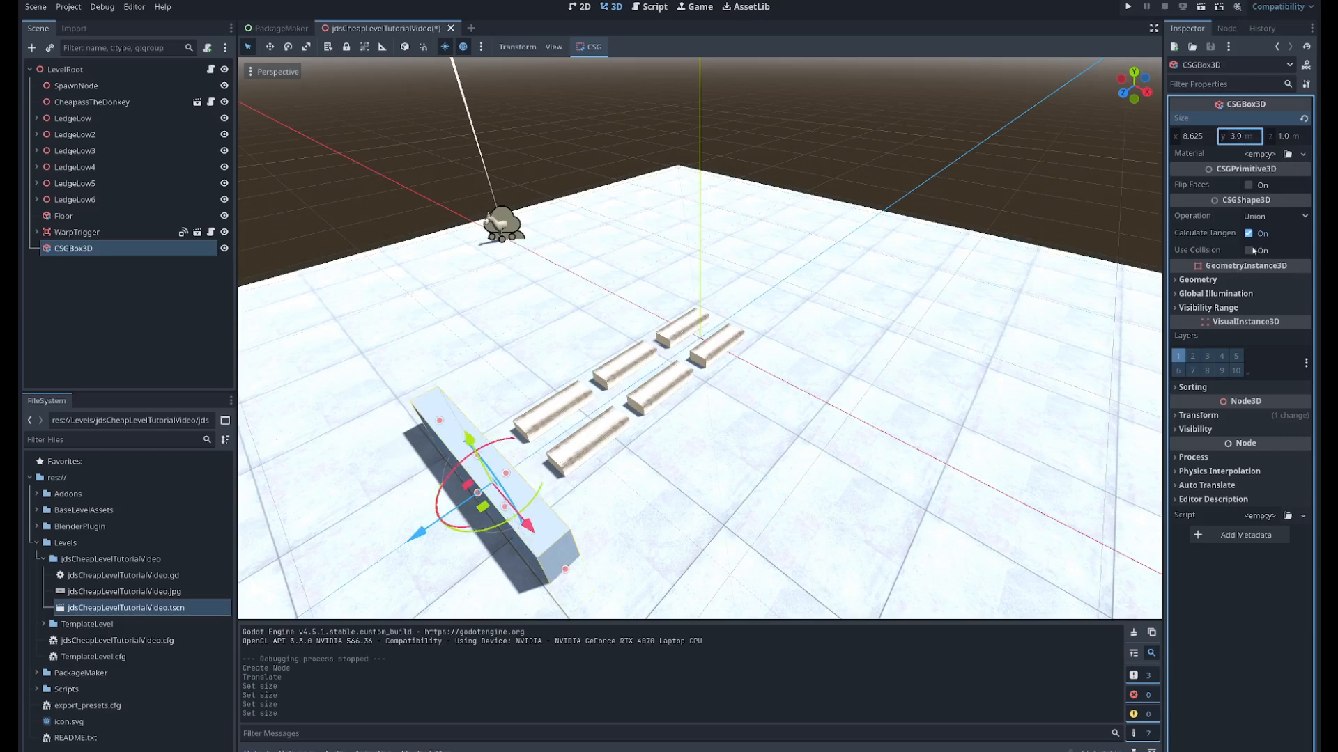
{"action": "left_click", "coordinate": [1178, 416]}
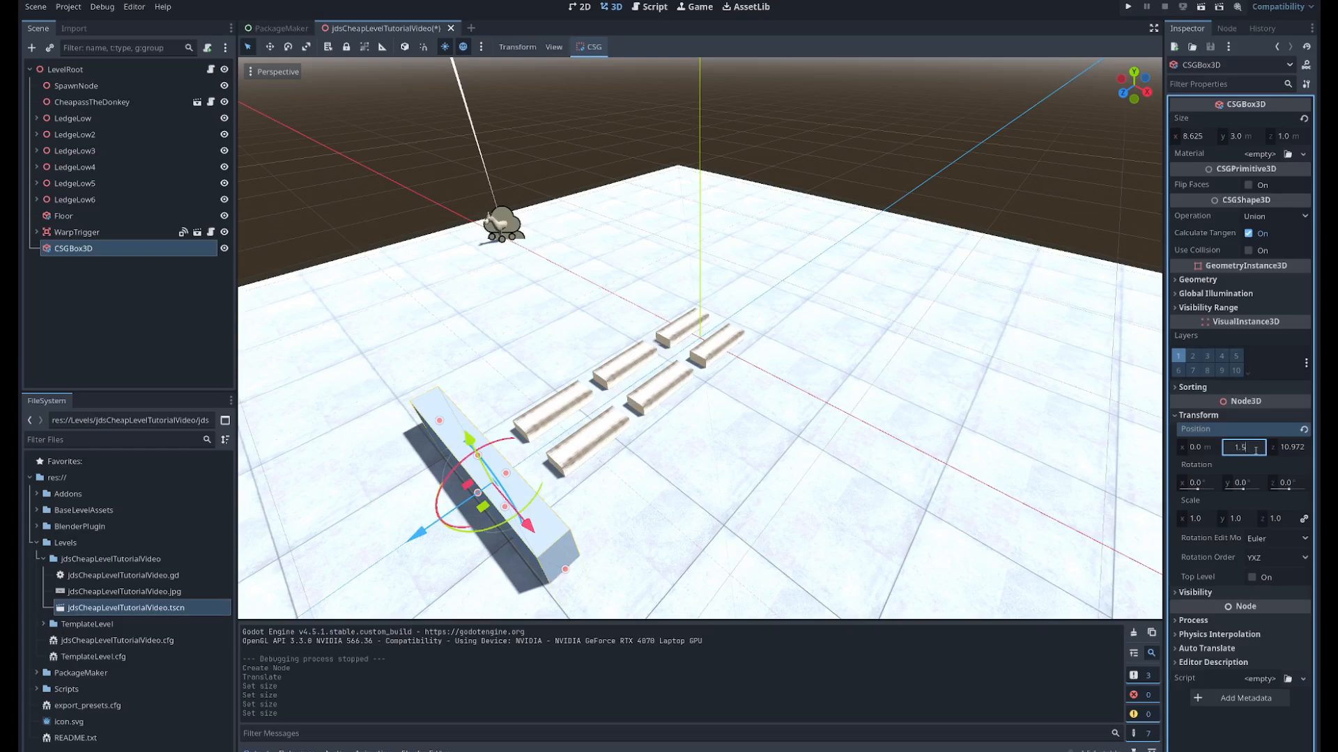
{"action": "key", "text": "Return"}
- Set the CSGBox3D's Y size to 4 m and Y position to 2 m, and shift it along Z to about 11.81 m
{"action": "key", "text": "w"}
{"action": "right_click_drag", "start_coordinate": [831, 453], "coordinate": [730, 385]}
{"action": "key", "text": "d"}
{"action": "key", "text": "a"}
{"action": "key", "text": "s"}
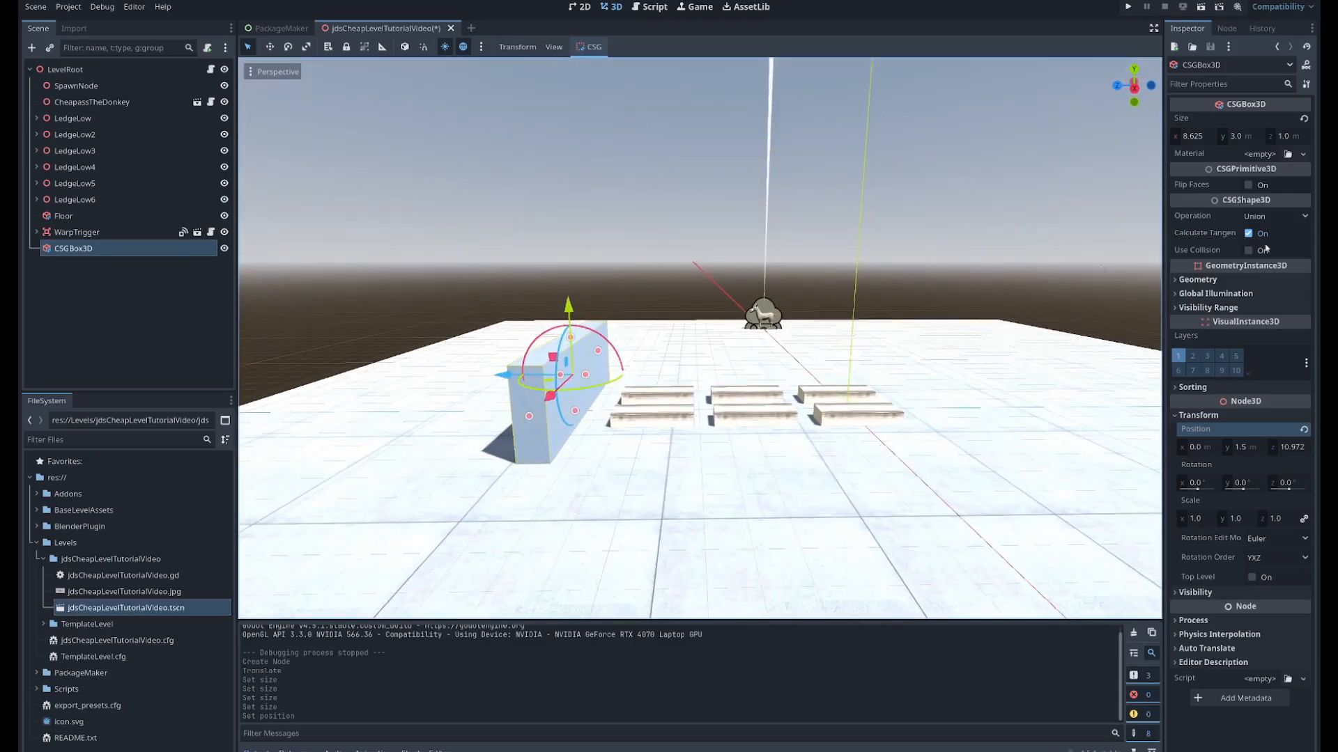
{"action": "left_click", "coordinate": [1246, 139]}
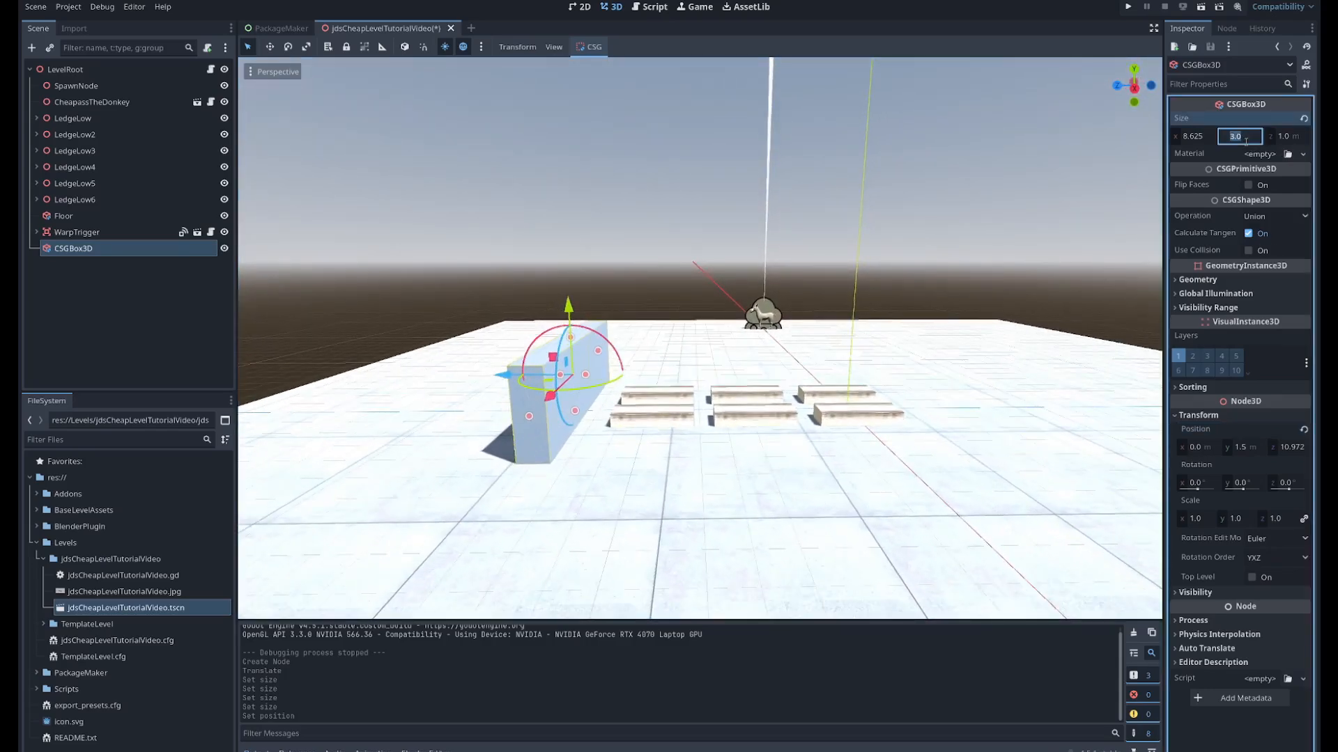
{"action": "type", "text": "4"}
{"action": "key", "text": "Return"}
{"action": "left_click", "coordinate": [1247, 447]}
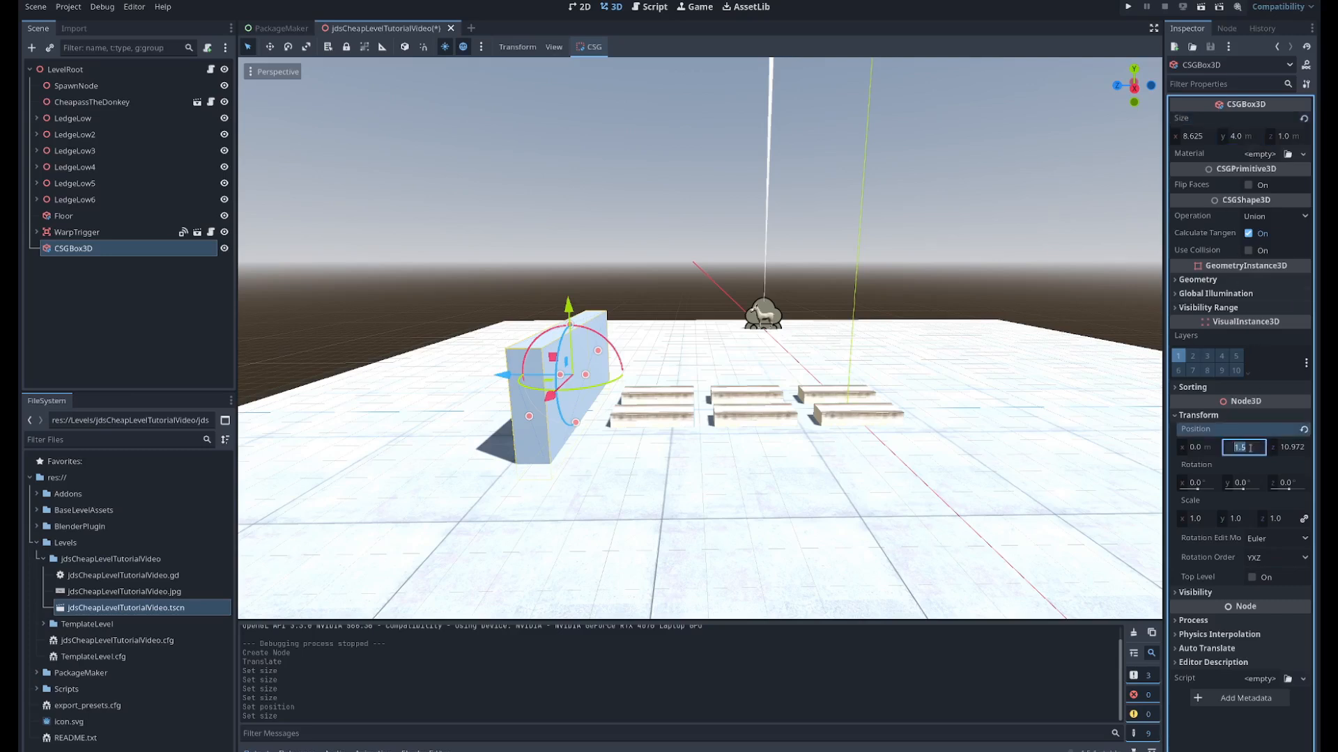
{"action": "type", "text": "2"}
{"action": "key", "text": "Return"}
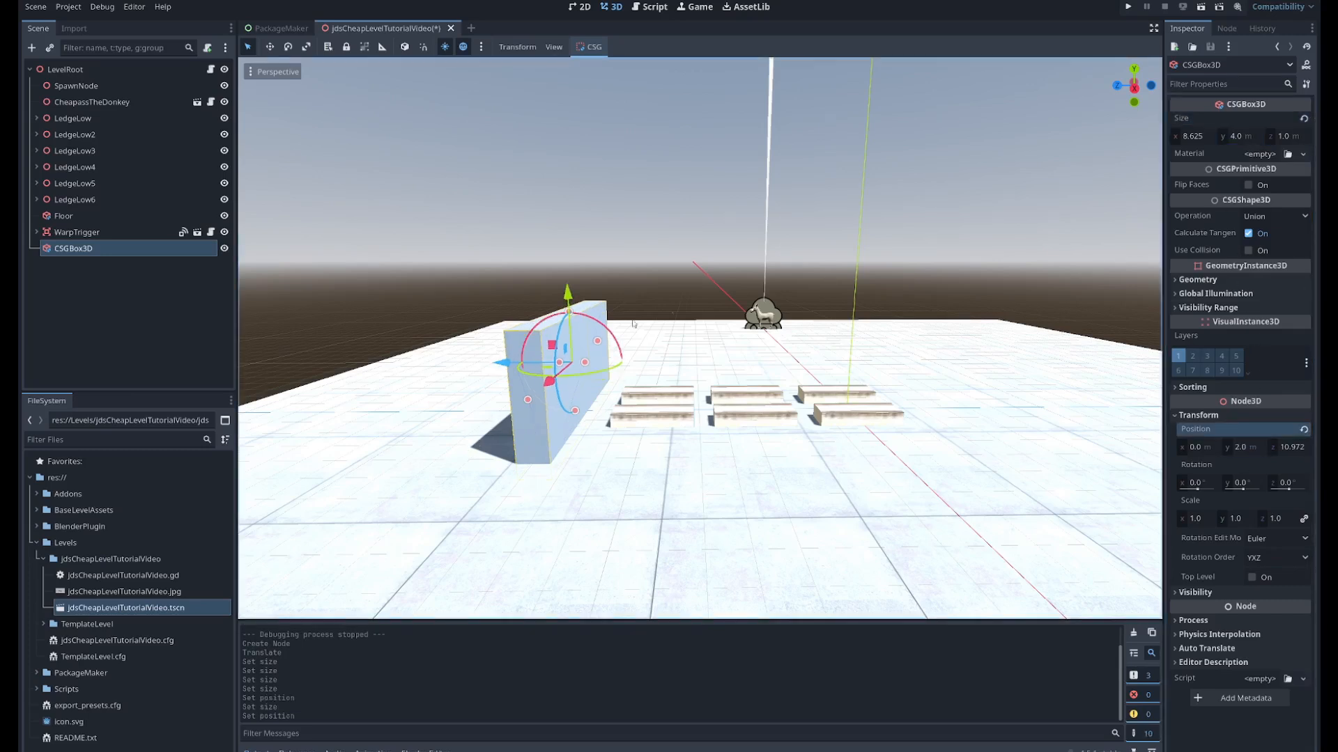
{"action": "left_click_drag", "start_coordinate": [507, 367], "coordinate": [493, 415]}
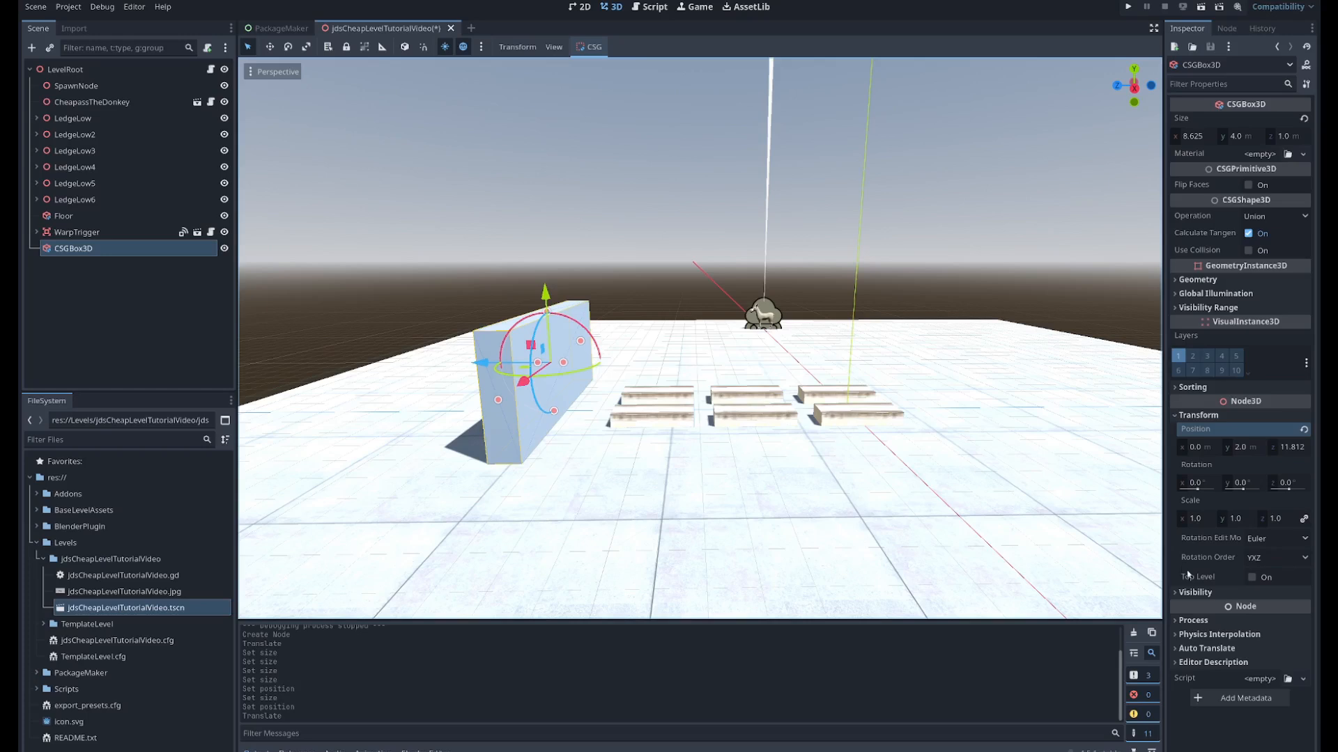
- Add a String metadata property named "flags" to the CSGBox3D and set its value to "wallride"
{"action": "left_click", "coordinate": [1243, 698]}
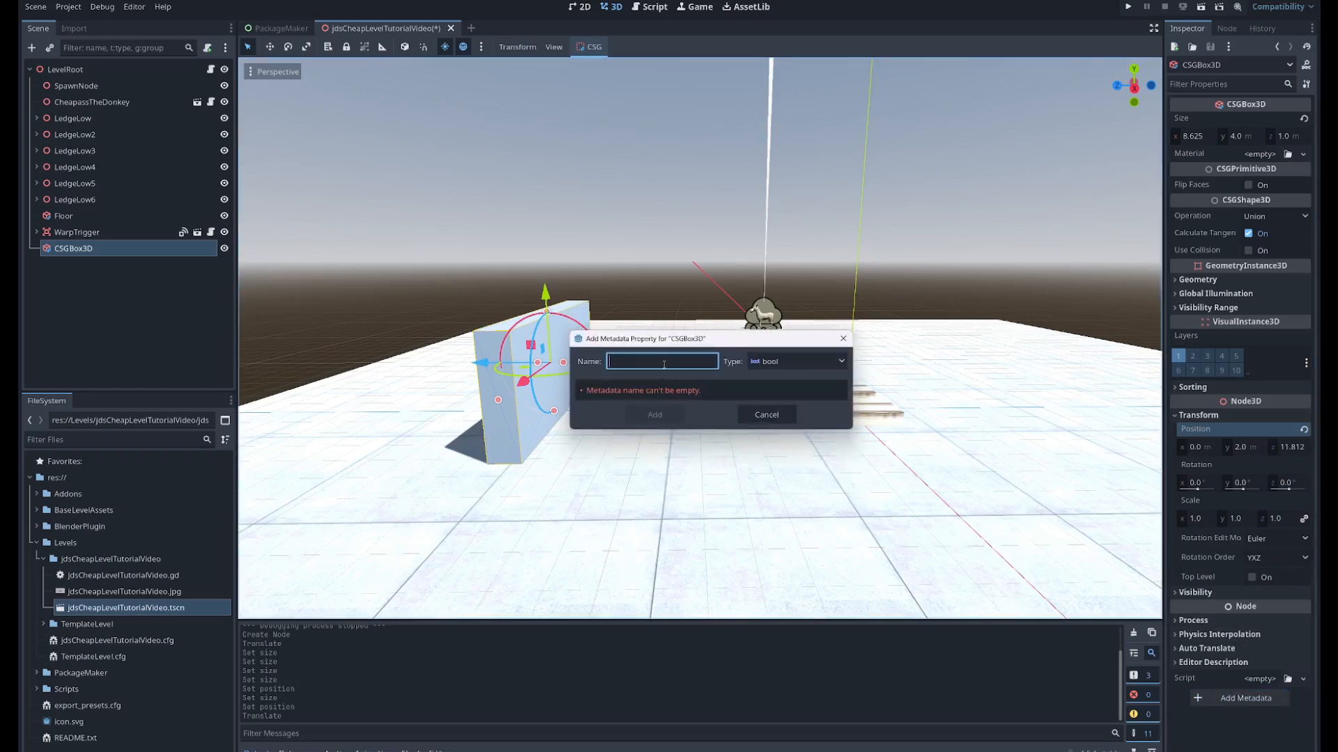
{"action": "type", "text": "flags"}
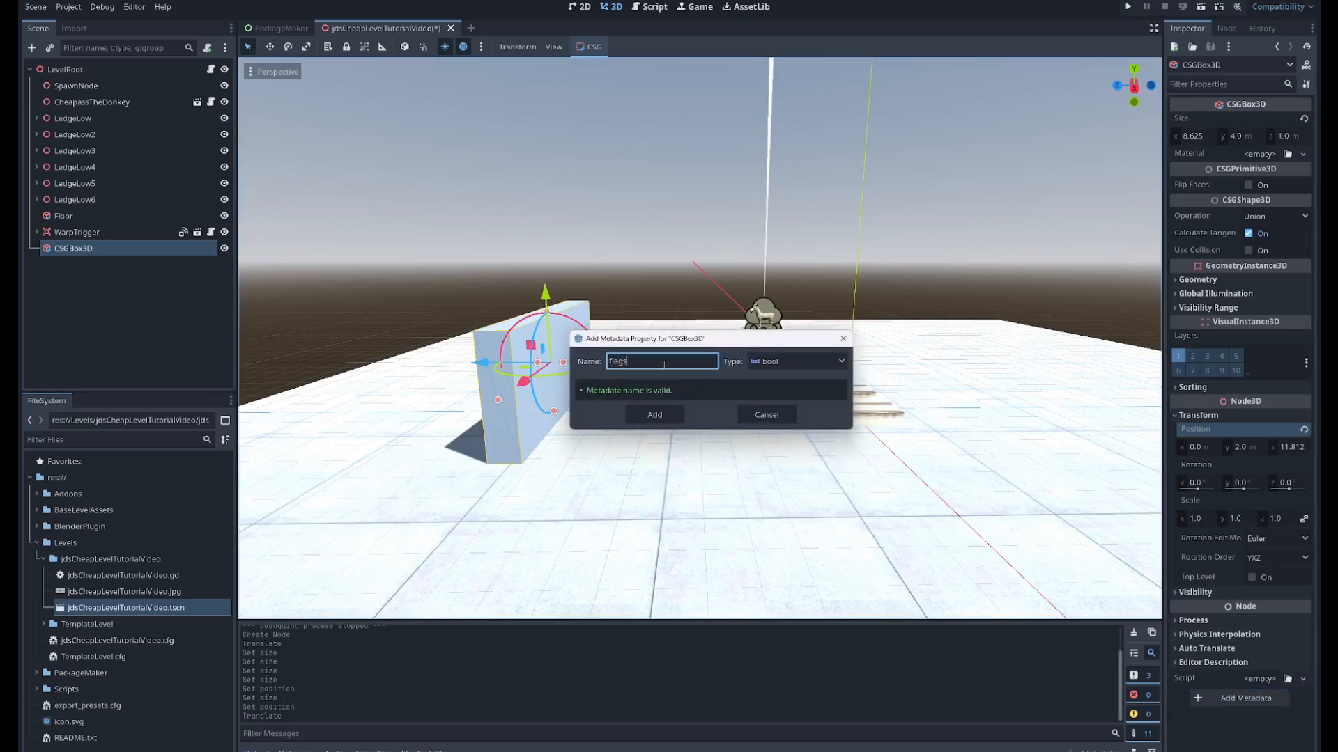
{"action": "left_click", "coordinate": [798, 361]}
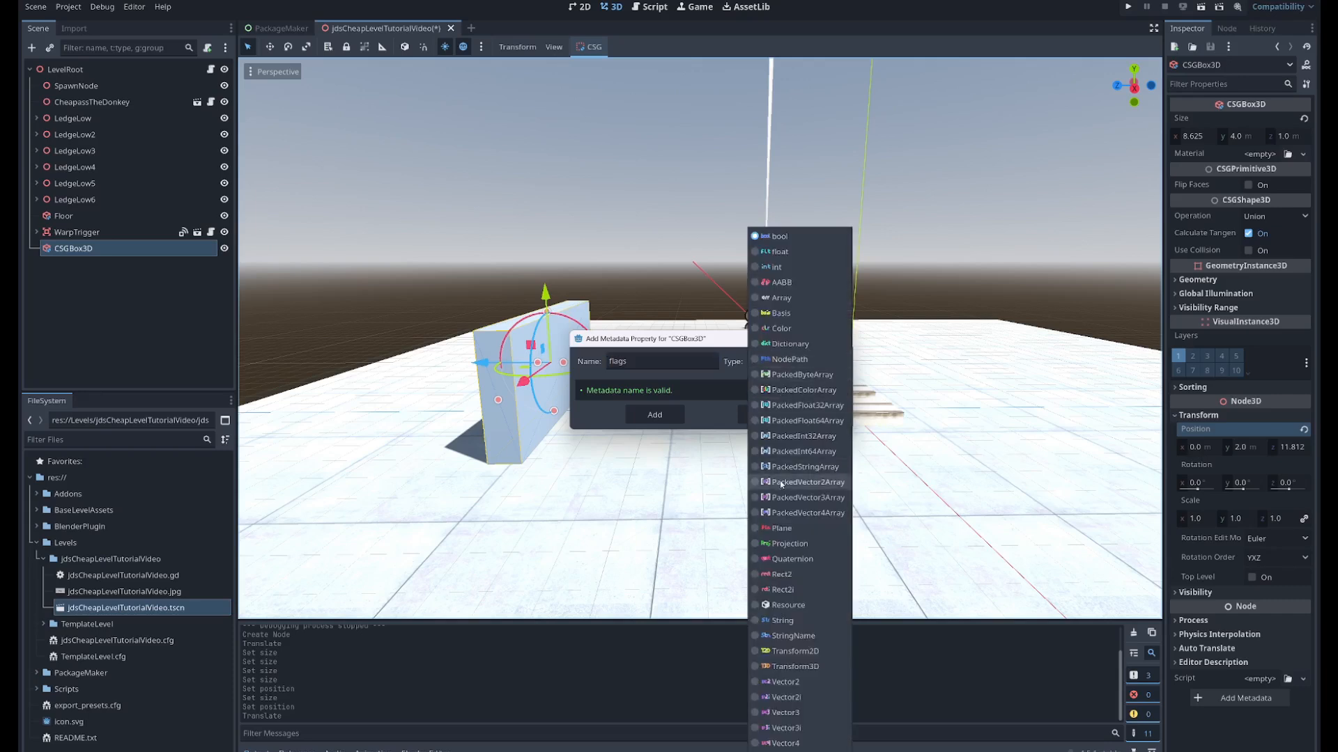
{"action": "left_click", "coordinate": [791, 622]}
{"action": "left_click", "coordinate": [652, 414]}
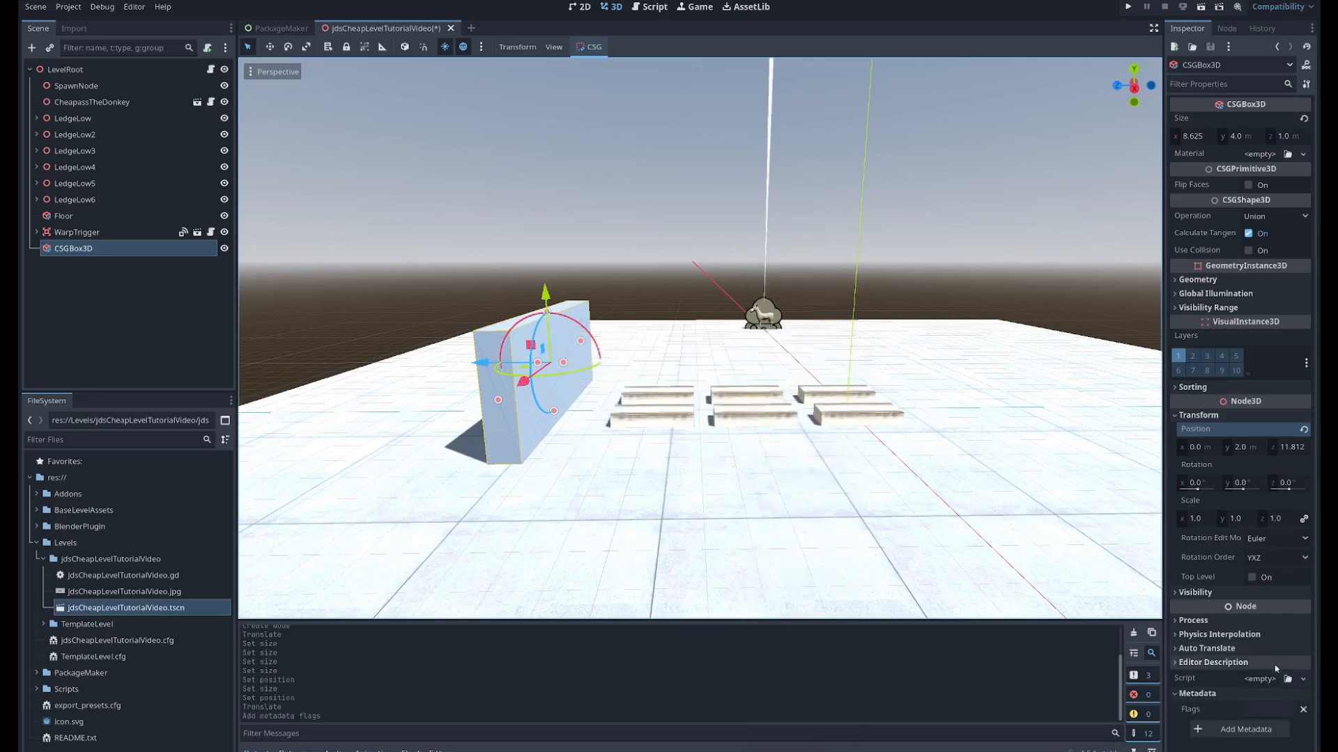
{"action": "left_click", "coordinate": [1266, 711]}
{"action": "type", "text": "wallride"}
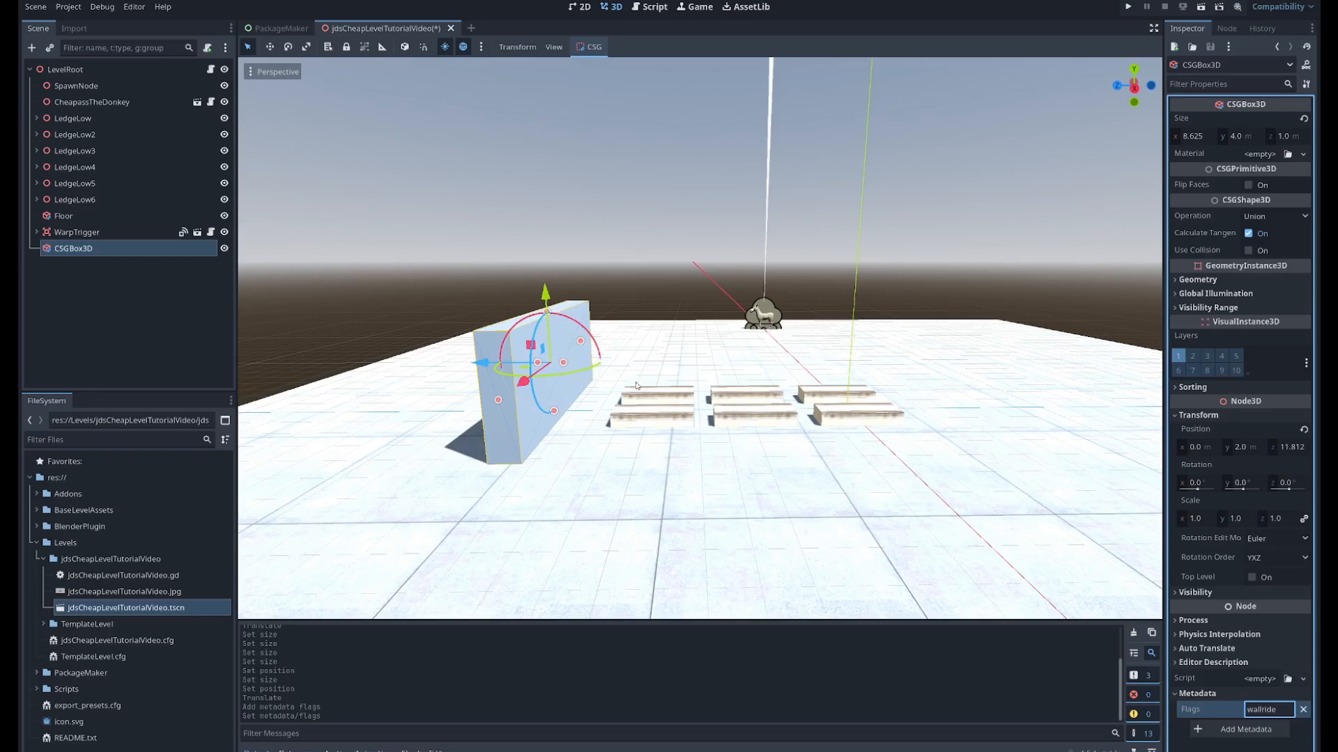
- Move the CSGBox3D slightly back toward the ledges, to a Z position of about 11.63 m
{"action": "scroll", "coordinate": [757, 475], "scroll_direction": "up", "scroll_amount": 2}
{"action": "middle_click_drag", "start_coordinate": [757, 475], "coordinate": [761, 520]}
{"action": "scroll", "coordinate": [738, 503], "scroll_direction": "down", "scroll_amount": 4}
{"action": "left_click_drag", "start_coordinate": [518, 389], "coordinate": [517, 399]}
- Assign the woodLight.tres material to the CSGBox3D, and select the SpawnNode
{"action": "middle_click_drag", "start_coordinate": [948, 466], "coordinate": [832, 454]}
{"action": "scroll", "coordinate": [826, 432], "scroll_direction": "down", "scroll_amount": 7}
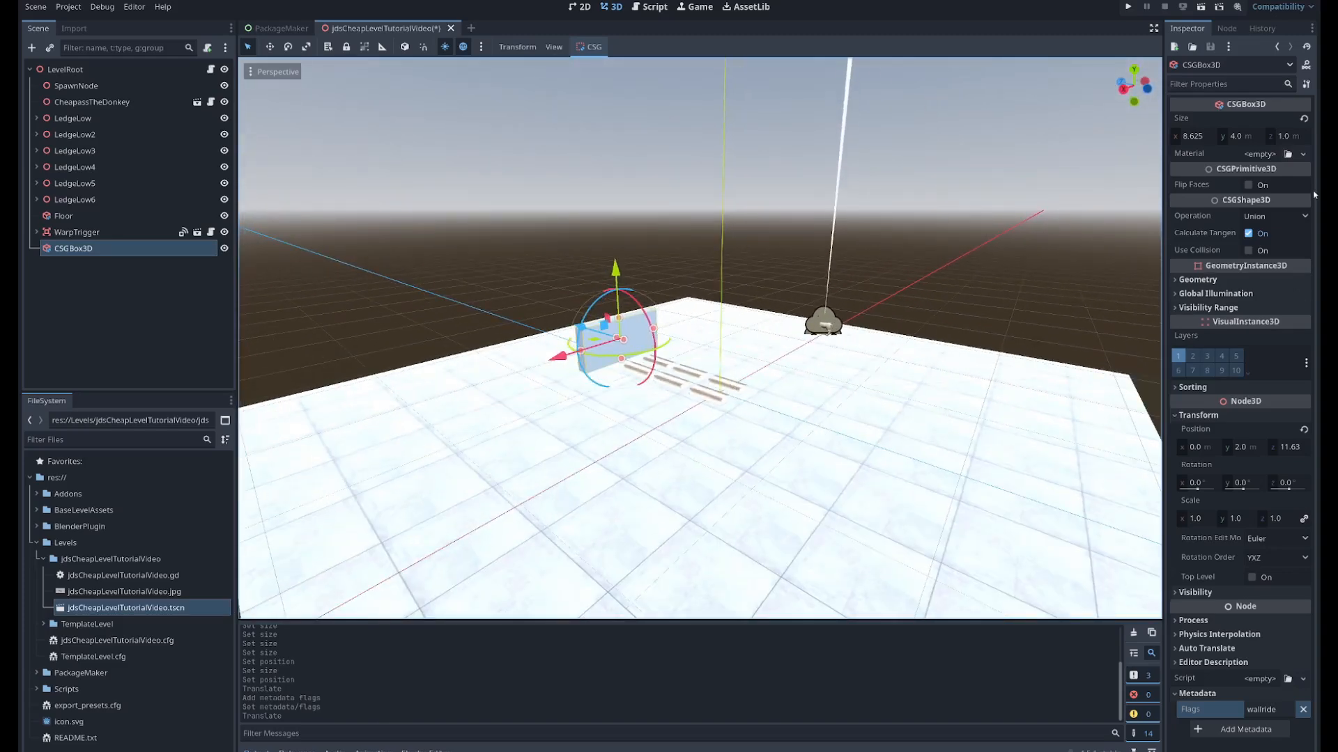
{"action": "left_click", "coordinate": [1288, 154]}
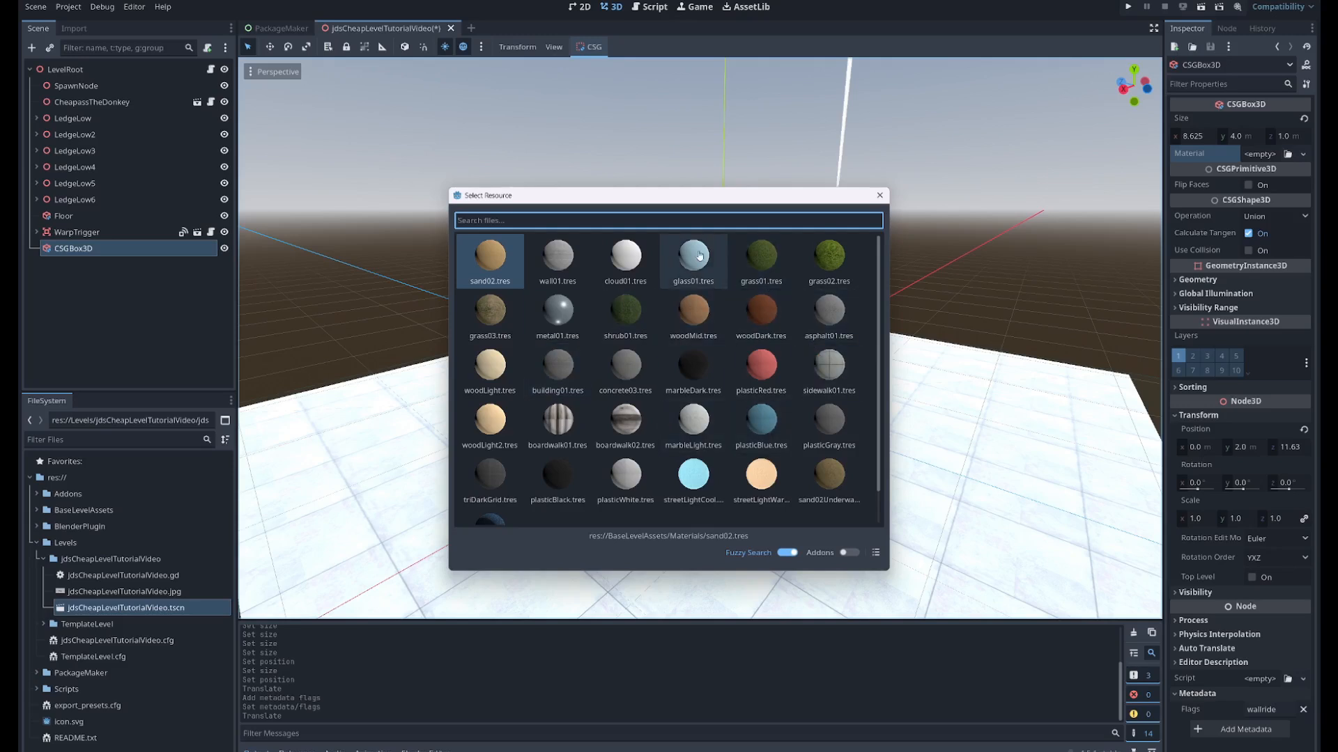
{"action": "scroll", "coordinate": [797, 330], "scroll_direction": "down", "scroll_amount": 1}
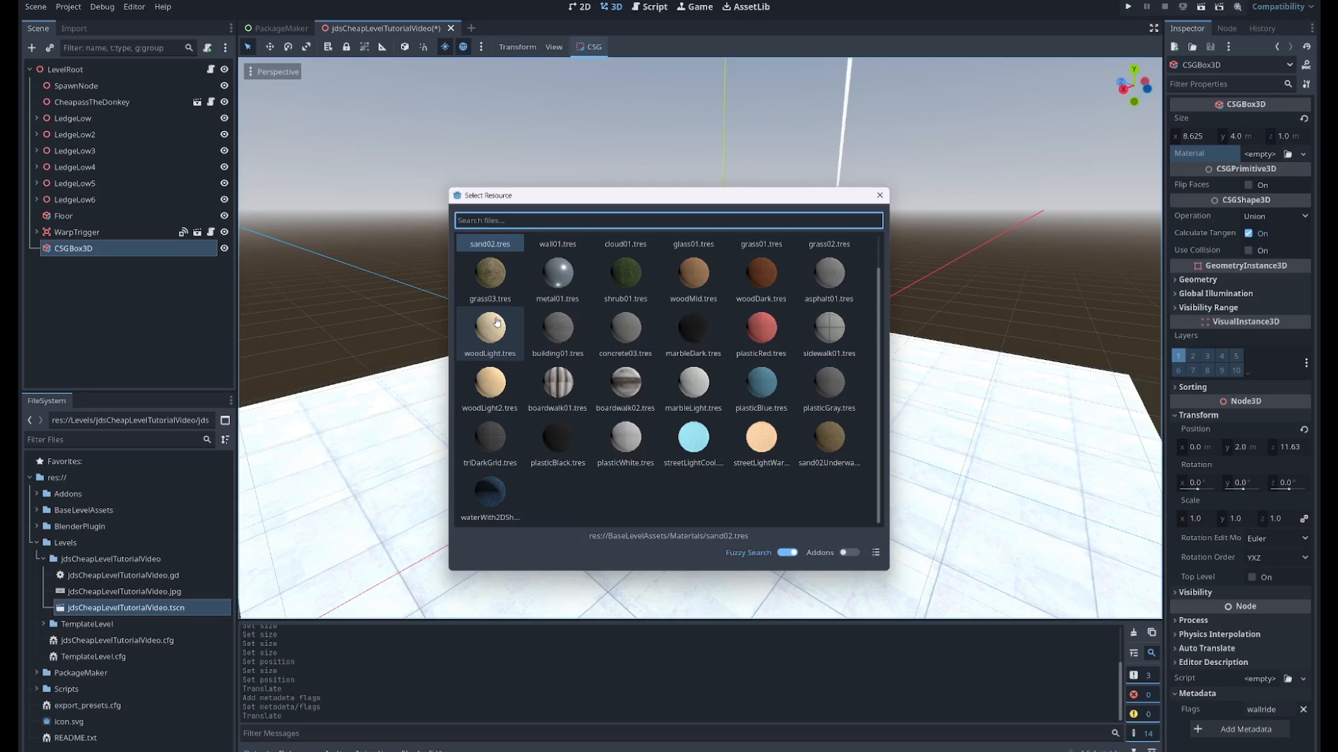
{"action": "double_click", "coordinate": [490, 327]}
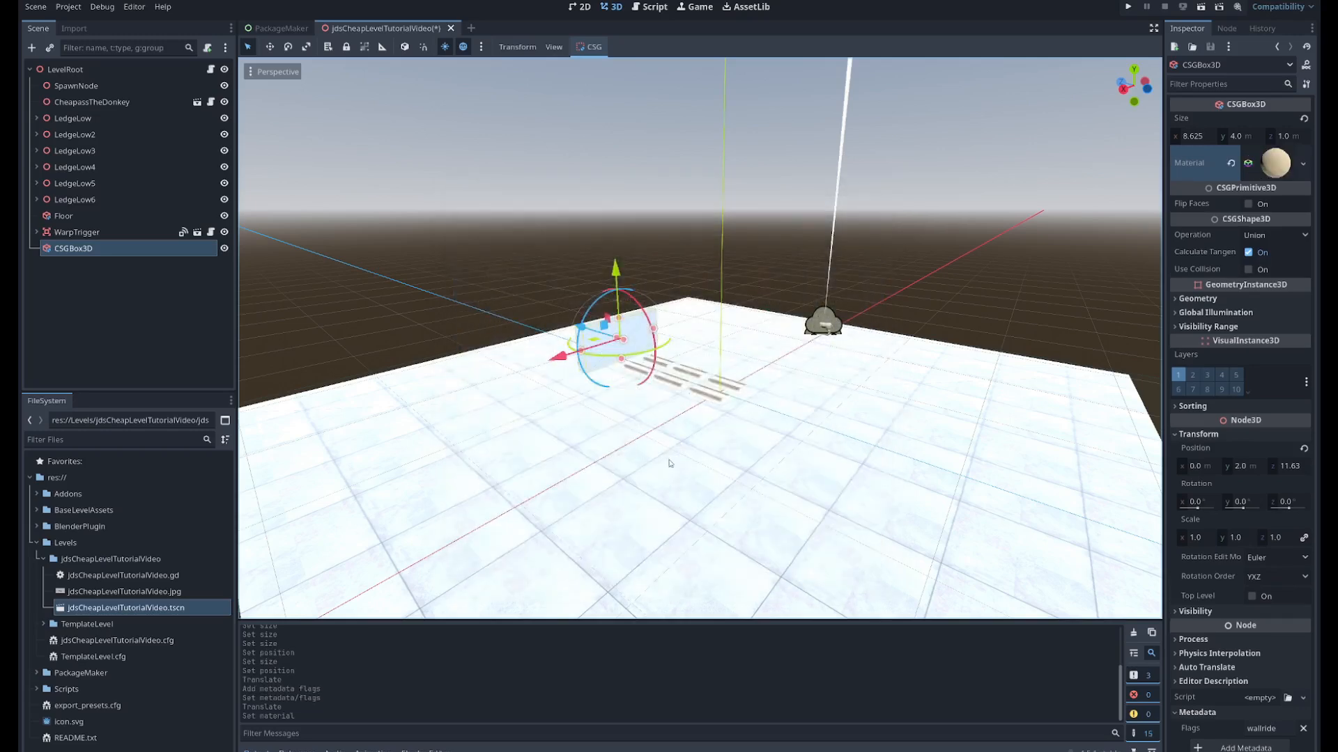
{"action": "scroll", "coordinate": [670, 466], "scroll_direction": "up", "scroll_amount": 4}
{"action": "left_click", "coordinate": [565, 124]}
{"action": "key", "text": "w"}
{"action": "right_click_drag", "start_coordinate": [711, 530], "coordinate": [360, 184]}
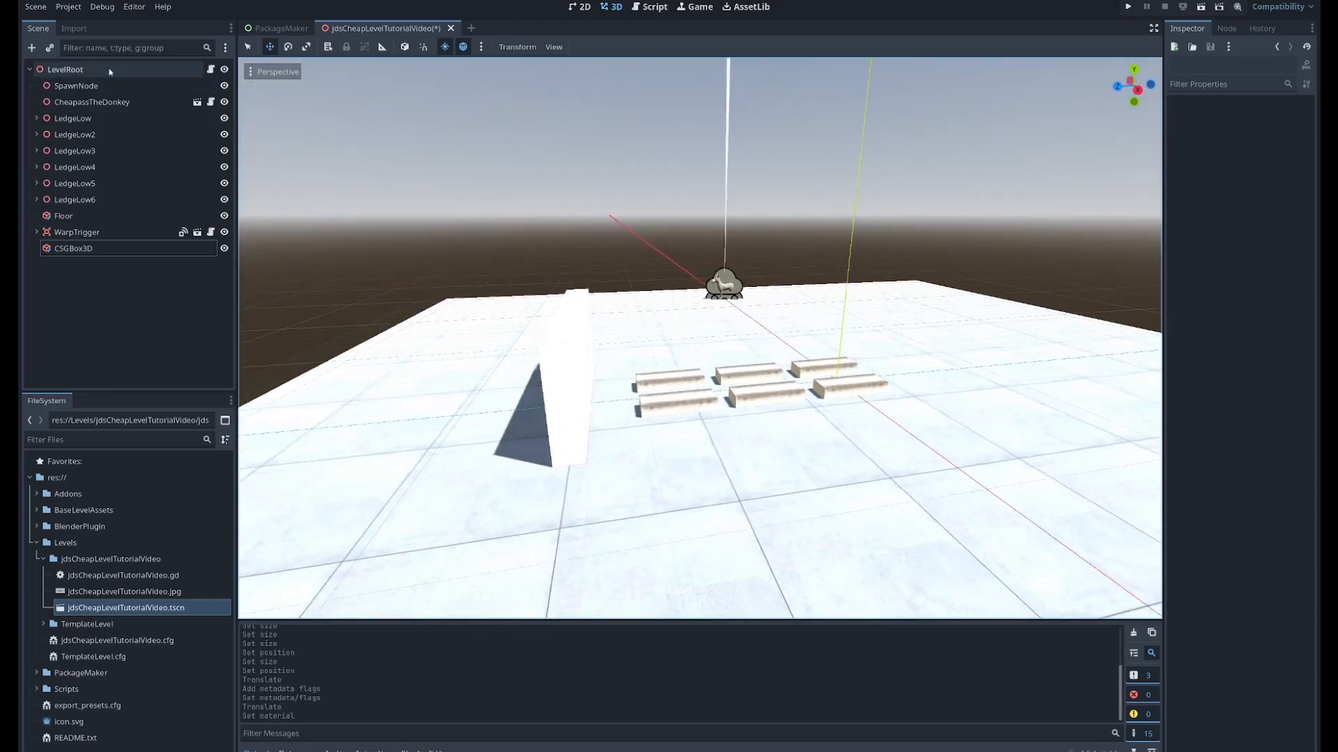
{"action": "left_click", "coordinate": [76, 86]}
{"action": "right_click_drag", "start_coordinate": [911, 433], "coordinate": [931, 362]}
- Run the cheapass packager, export the level pack from jdsCheapLevelTutorialVideo.cfg, and close the packager
{"action": "left_click", "coordinate": [1128, 7]}
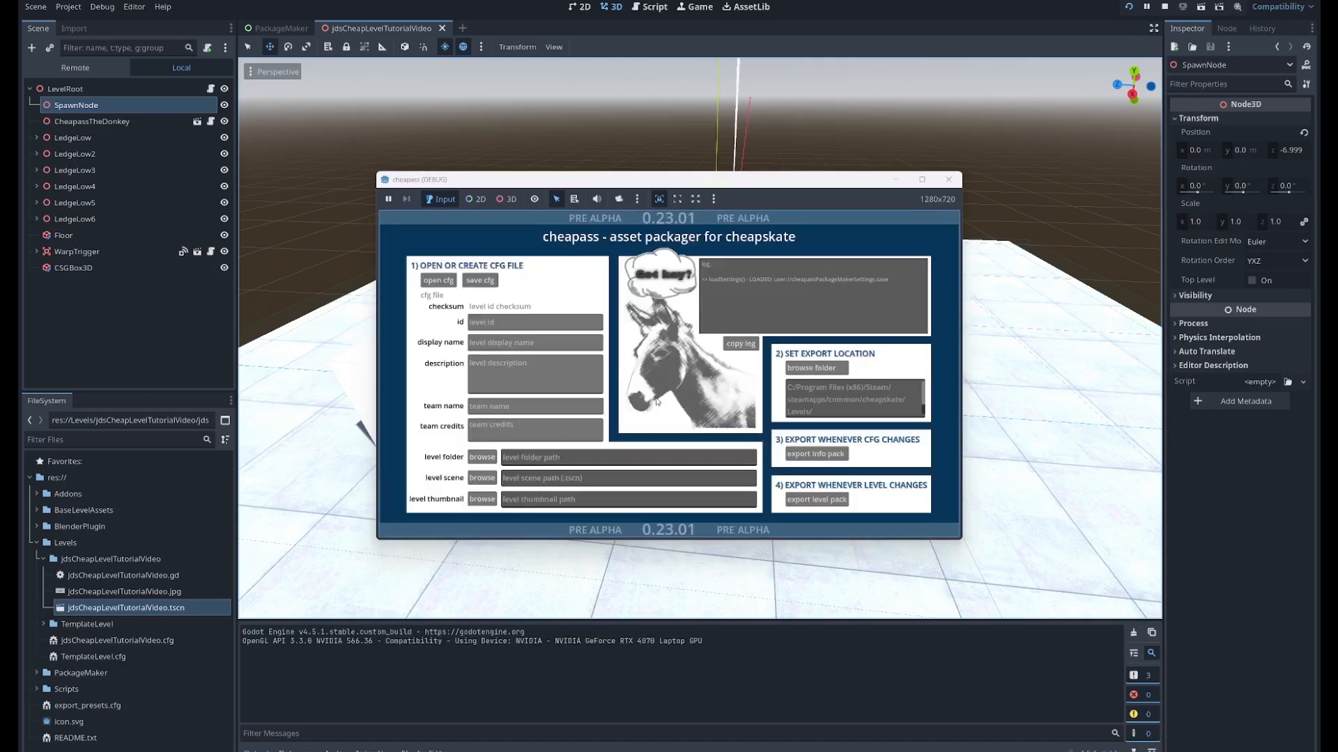
{"action": "left_click", "coordinate": [438, 280]}
{"action": "left_click", "coordinate": [578, 305]}
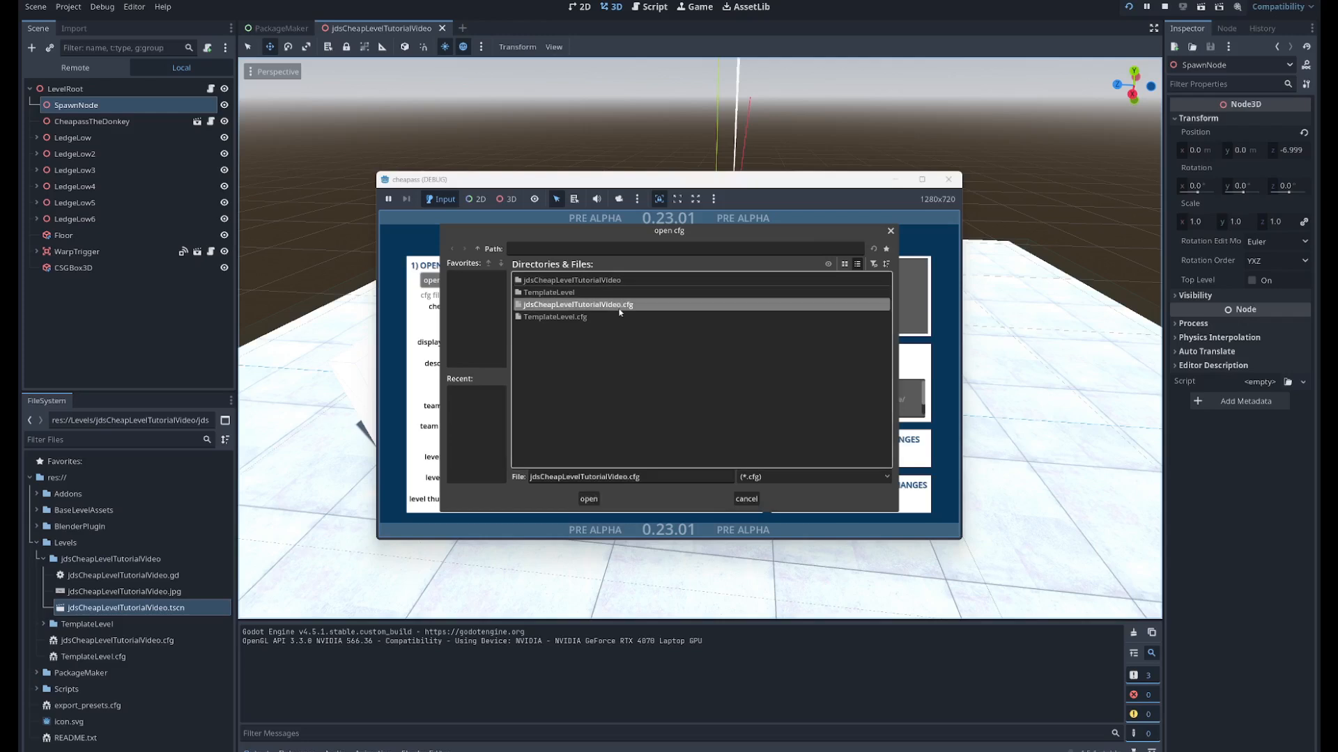
{"action": "left_click", "coordinate": [588, 499]}
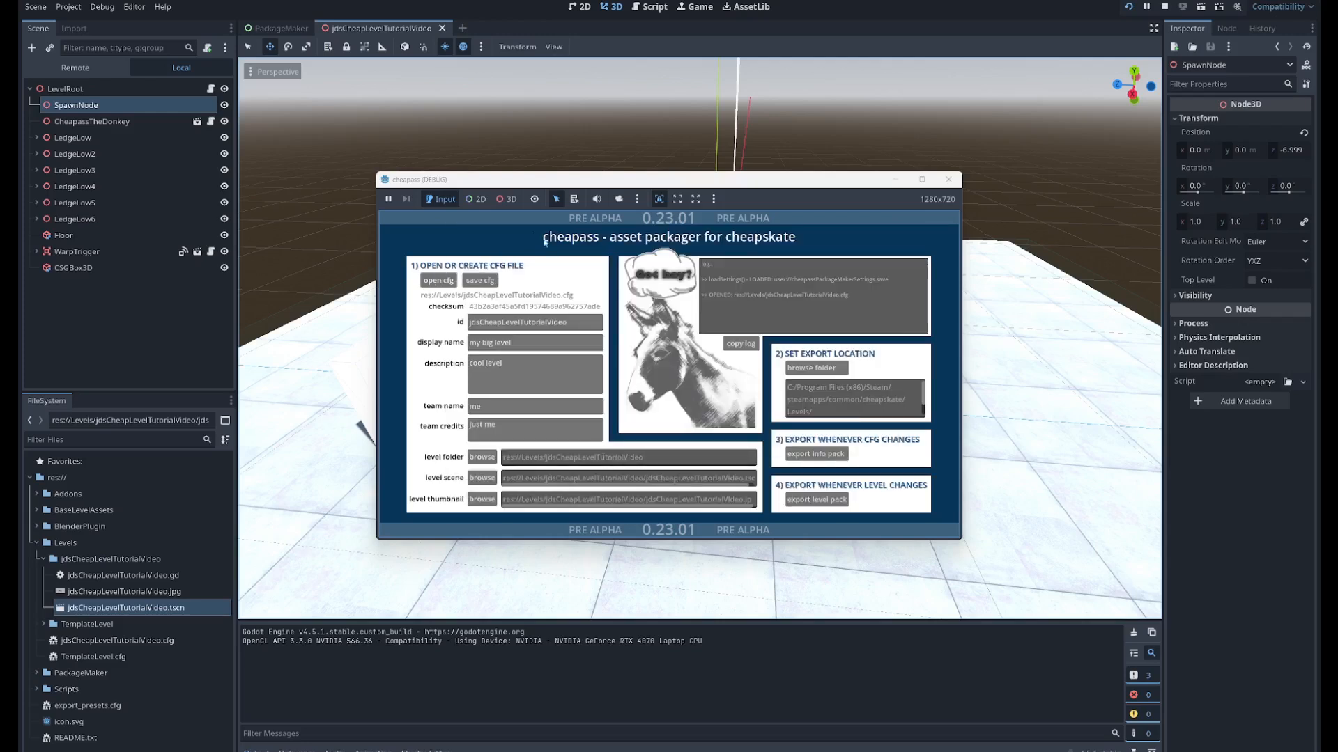
{"action": "left_click", "coordinate": [822, 500]}
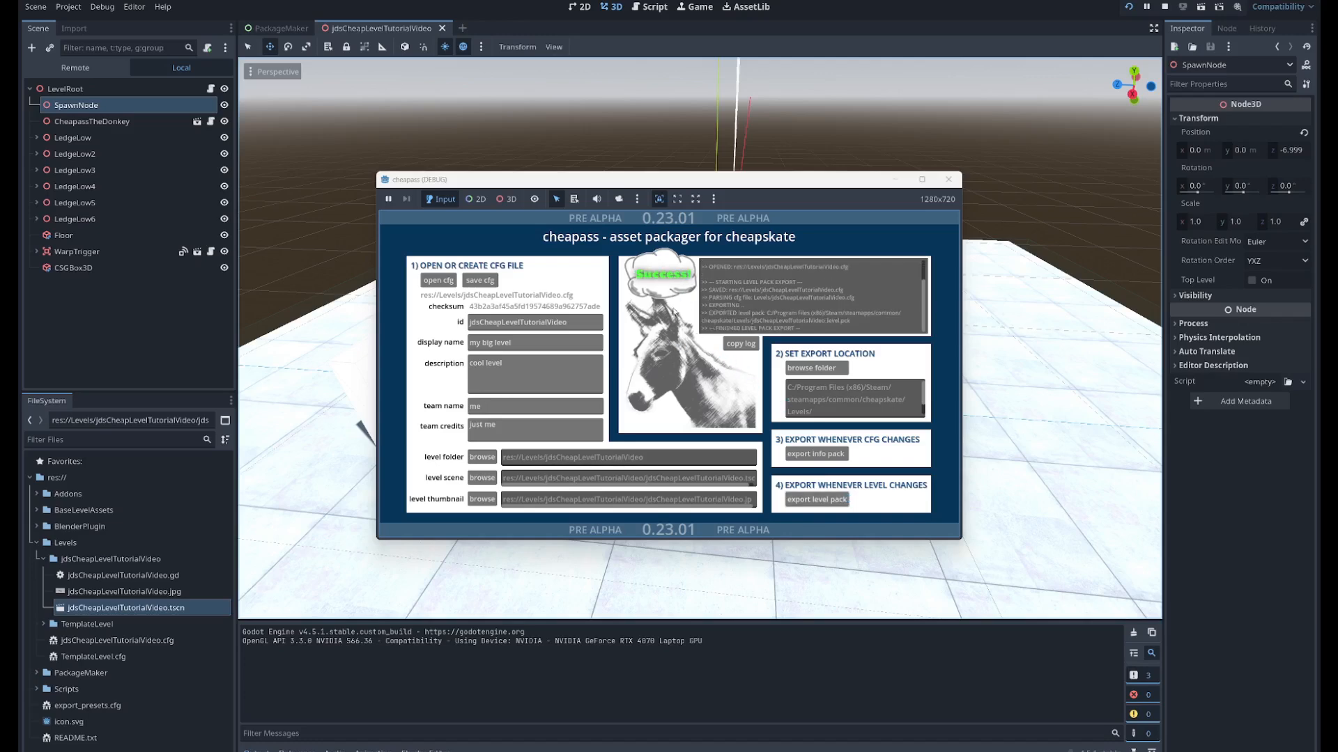
{"action": "left_click", "coordinate": [948, 179]}
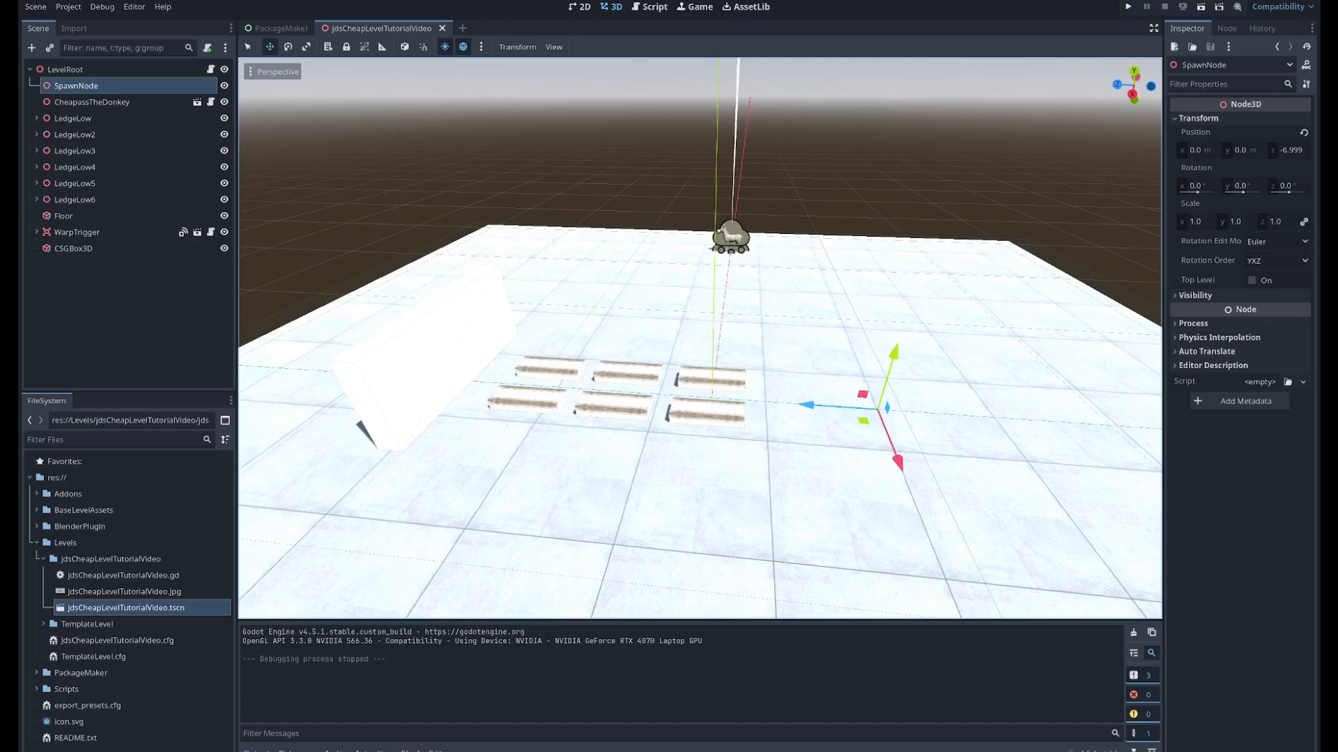
- Switch to the cheapskate game, reposition its window, and try to reload "my big level" from the pause menu
{"action": "left_click", "coordinate": [1254, 1]}
{"action": "left_click_drag", "start_coordinate": [903, 34], "coordinate": [803, 97]}
{"action": "key", "text": "Escape"}
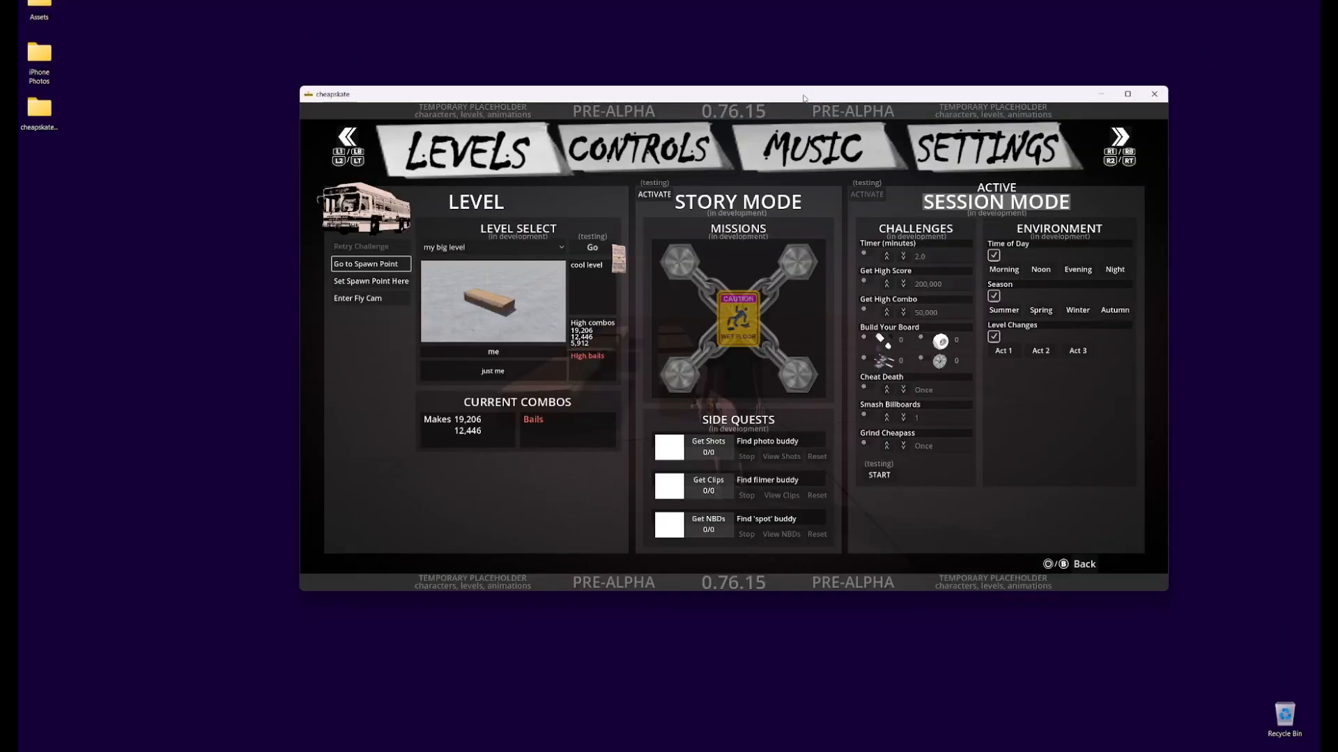
{"action": "key", "text": "Right"}
{"action": "key", "text": "Right"}
{"action": "key", "text": "Return"}
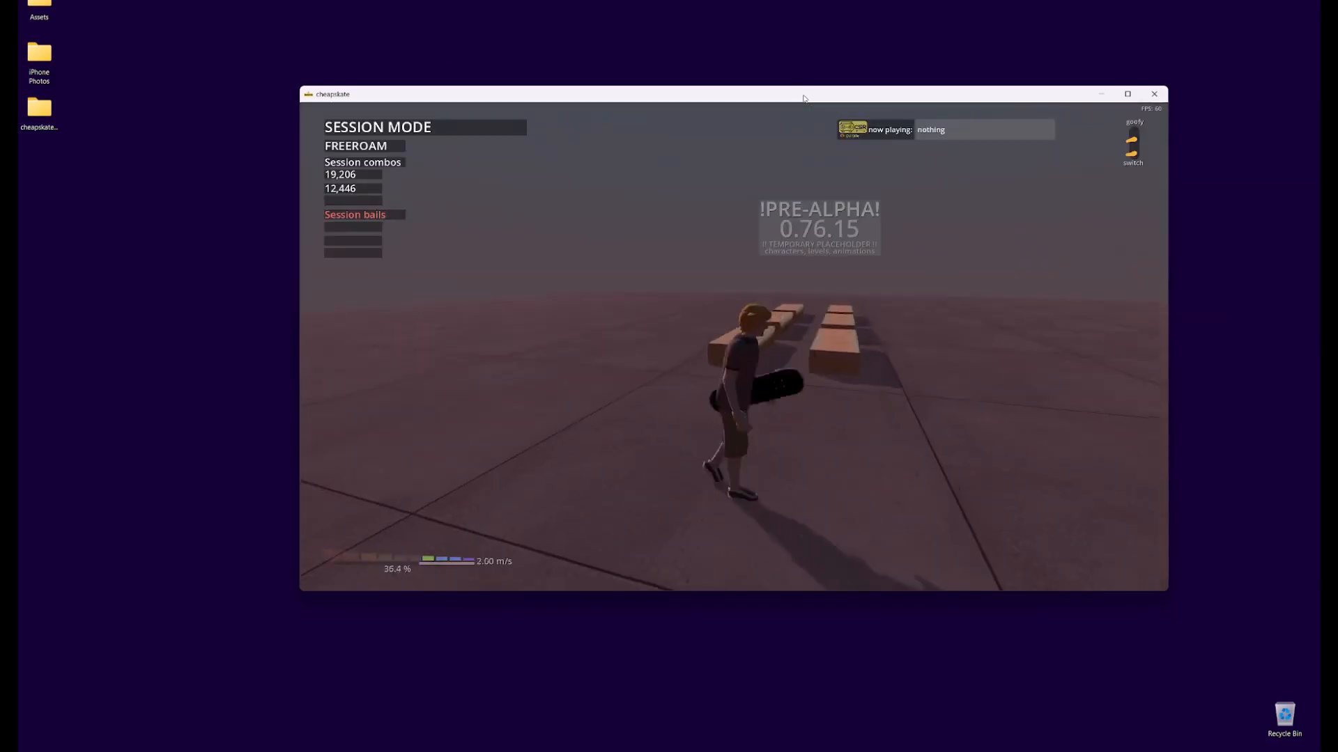
- Load "Test Level: Gaps" from the level select to leave the current level
{"action": "key", "text": "Escape"}
{"action": "key", "text": "Right"}
{"action": "key", "text": "Return"}
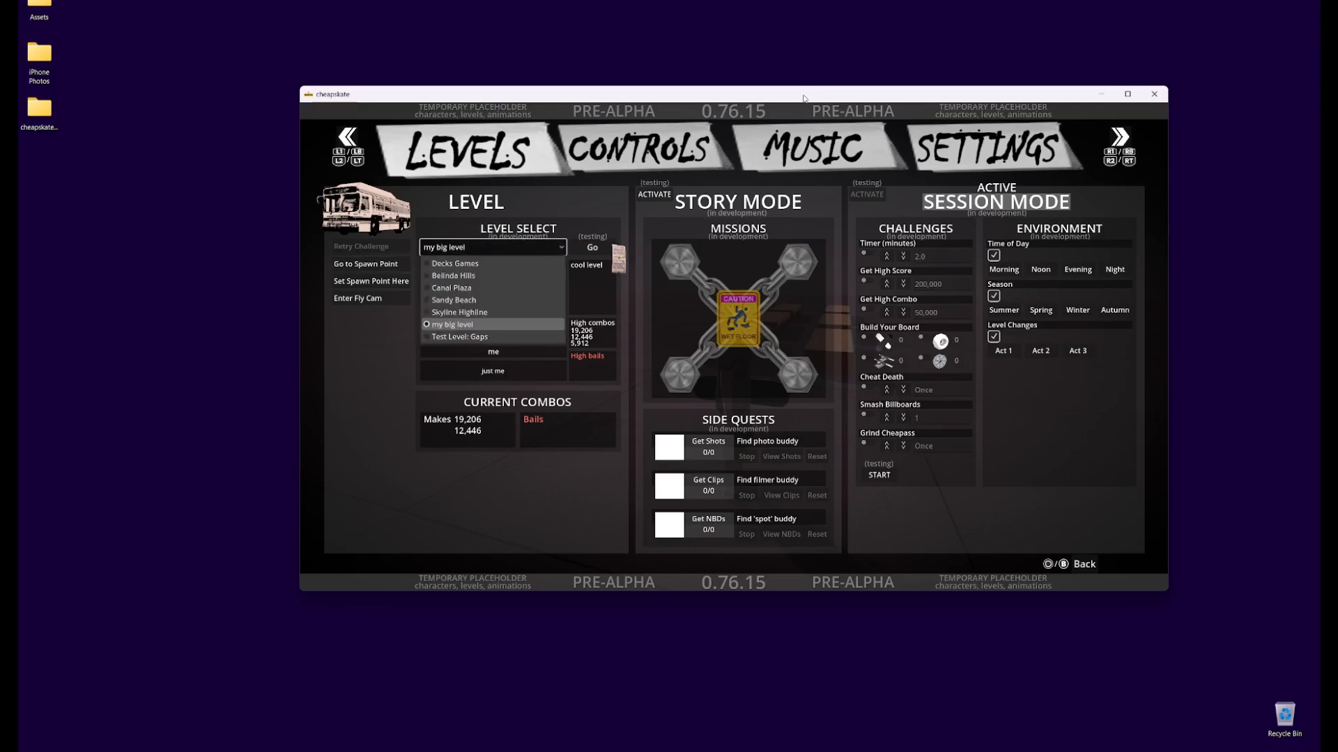
{"action": "key", "text": "Up"}
{"action": "key", "text": "Down"}
{"action": "key", "text": "Down"}
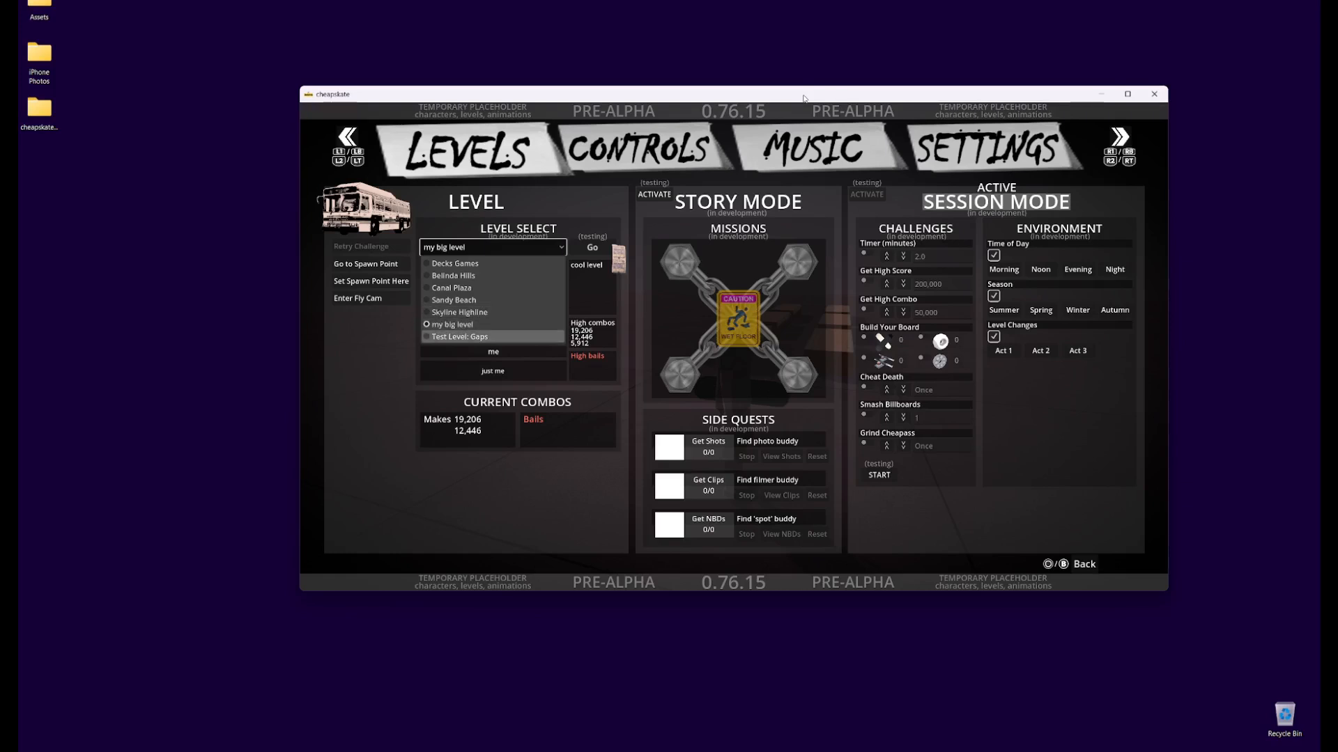
{"action": "key", "text": "Return"}
{"action": "key", "text": "Right"}
{"action": "key", "text": "Return"}
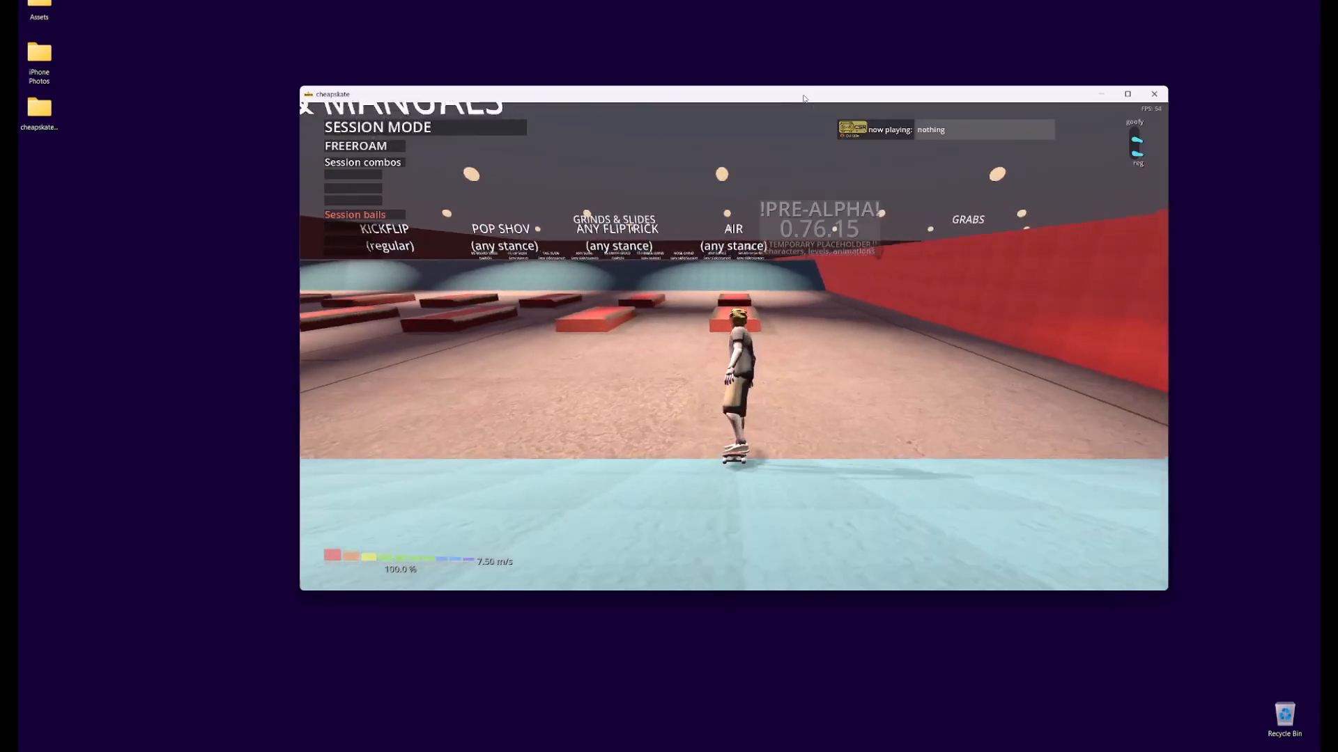
- Load "my big level" again from the level select to test the new wall
{"action": "key", "text": "Escape"}
{"action": "key", "text": "Right"}
{"action": "key", "text": "Return"}
{"action": "key", "text": "Up"}
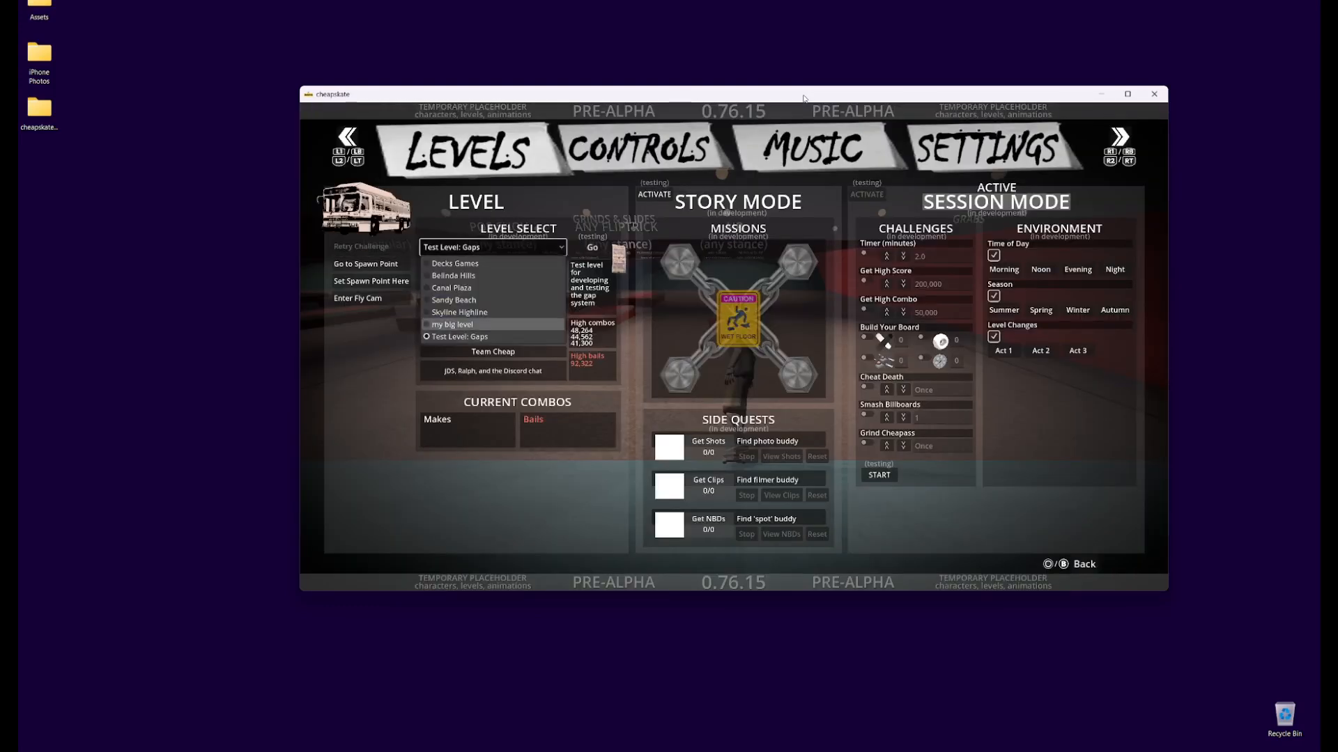
{"action": "key", "text": "Return"}
{"action": "key", "text": "Right"}
{"action": "key", "text": "Return"}
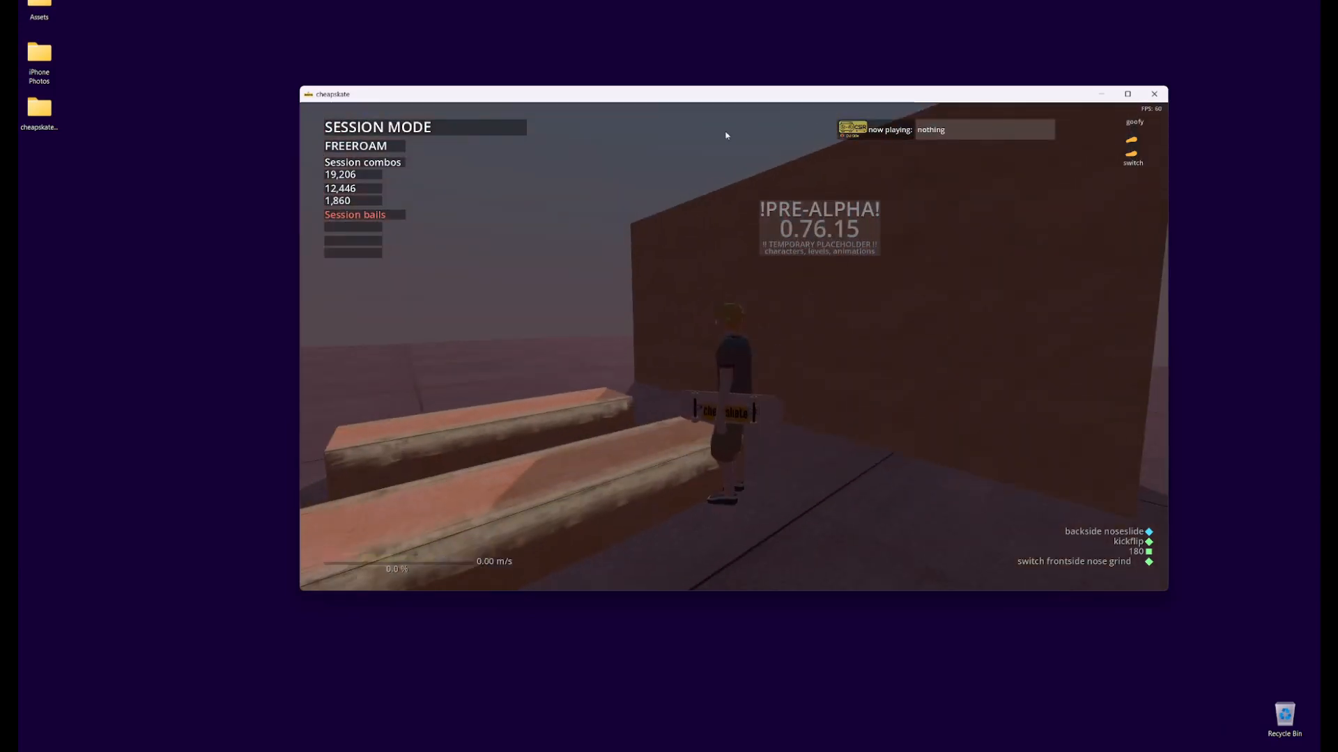
- Return to Godot, rename the CSGBox3D node to "wall", and enable Use Collision on it
{"action": "left_click_drag", "start_coordinate": [836, 96], "coordinate": [886, 59]}
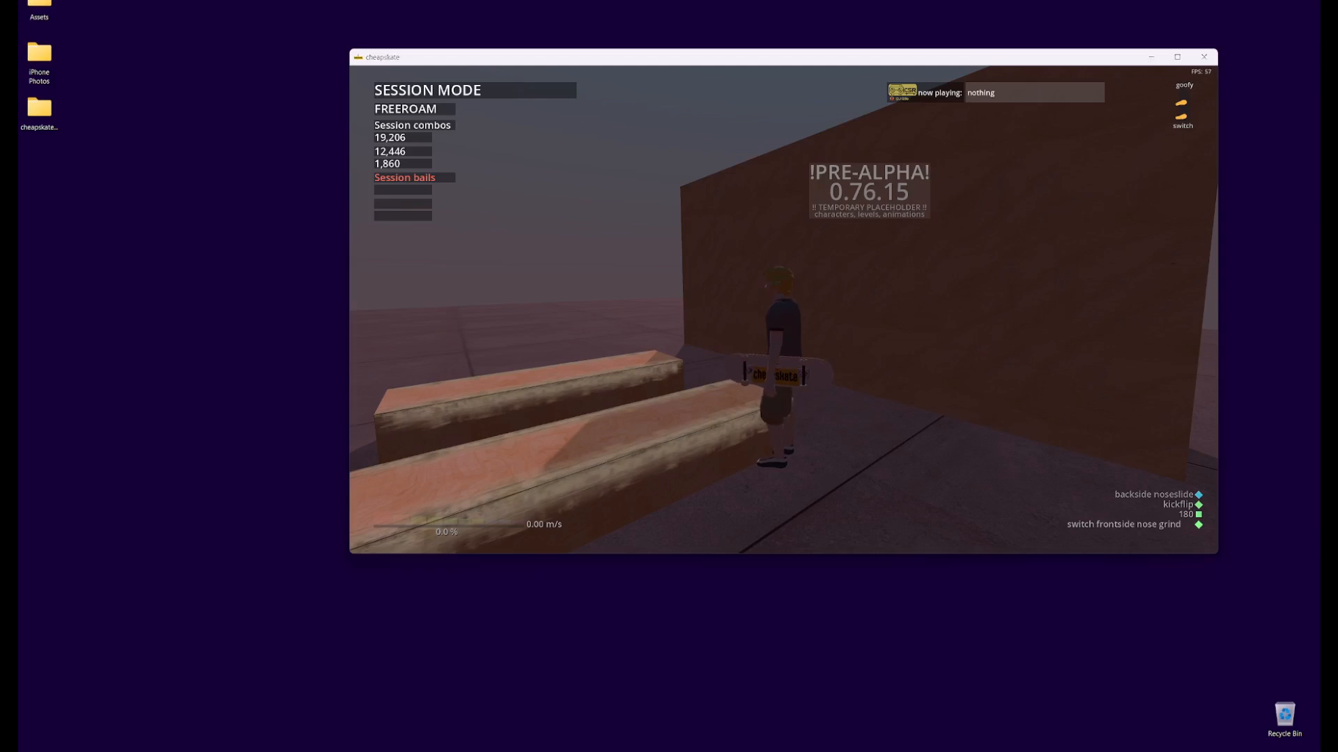
{"action": "left_click", "coordinate": [604, 751]}
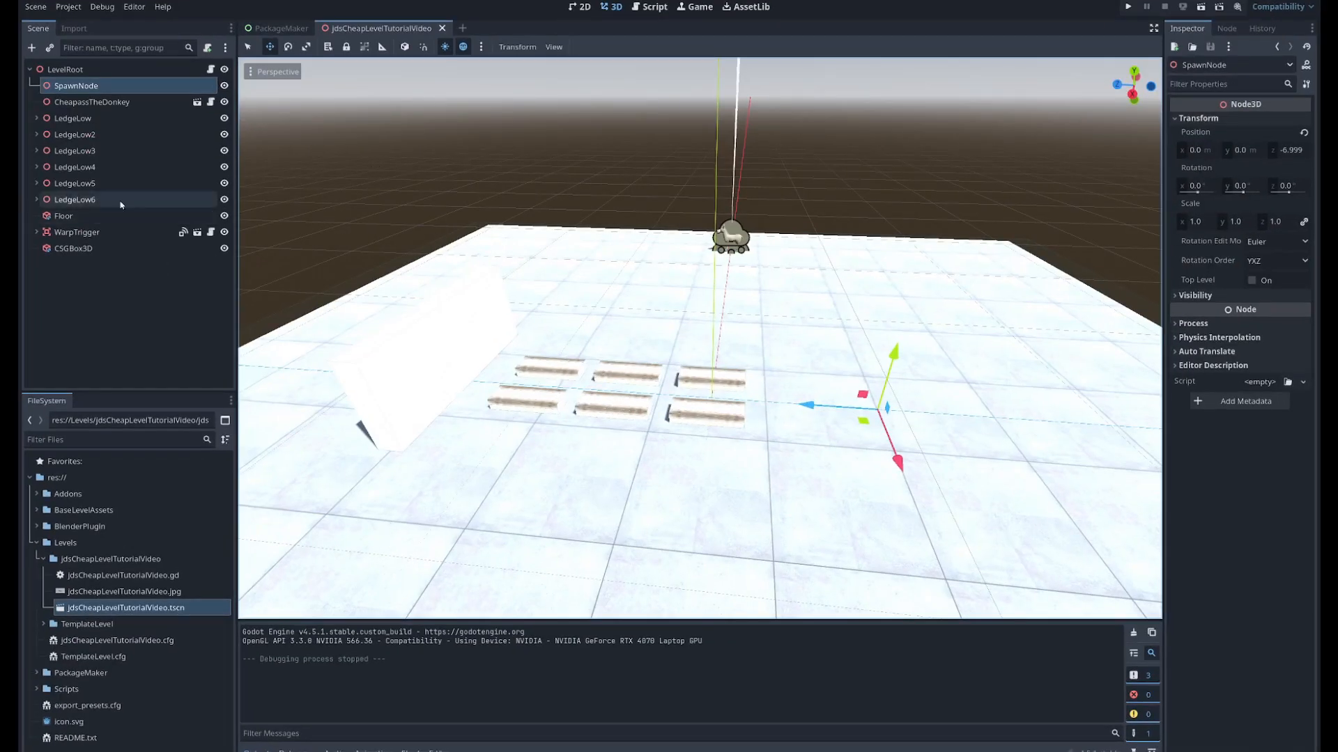
{"action": "left_click", "coordinate": [74, 248]}
{"action": "double_click", "coordinate": [205, 248]}
{"action": "type", "text": "wall"}
{"action": "key", "text": "Return"}
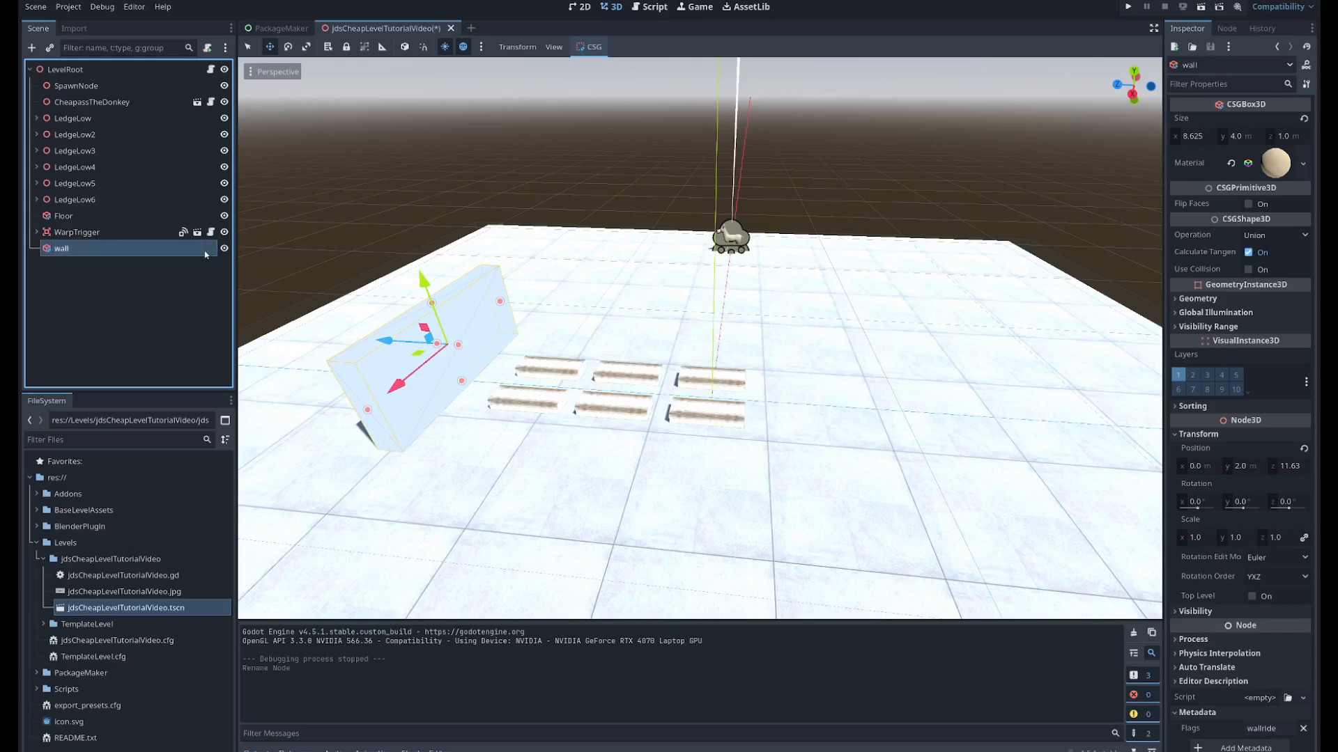
{"action": "left_click", "coordinate": [1248, 270]}
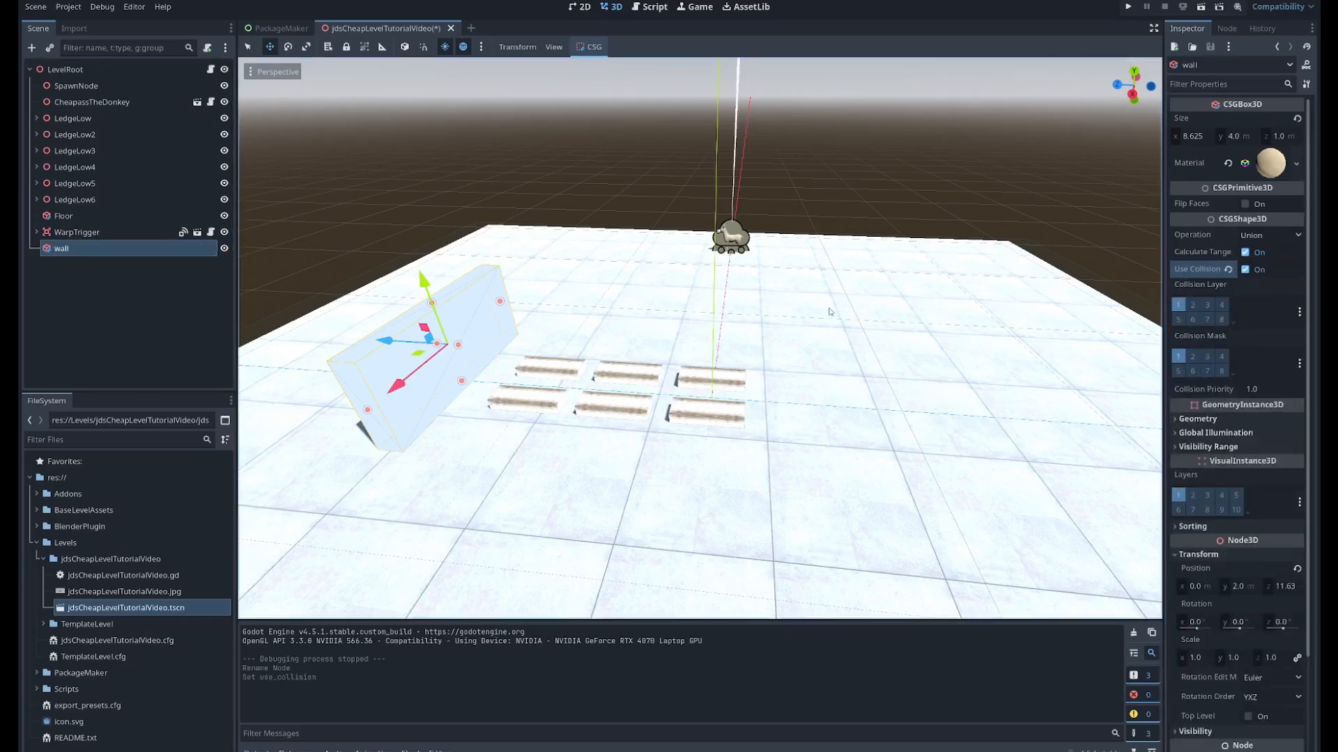
- Run cheapass, open jdsCheapLevelTutorialVideo.cfg, export the level pack with the collidable wall, and close the packager
{"action": "left_click", "coordinate": [1128, 6]}
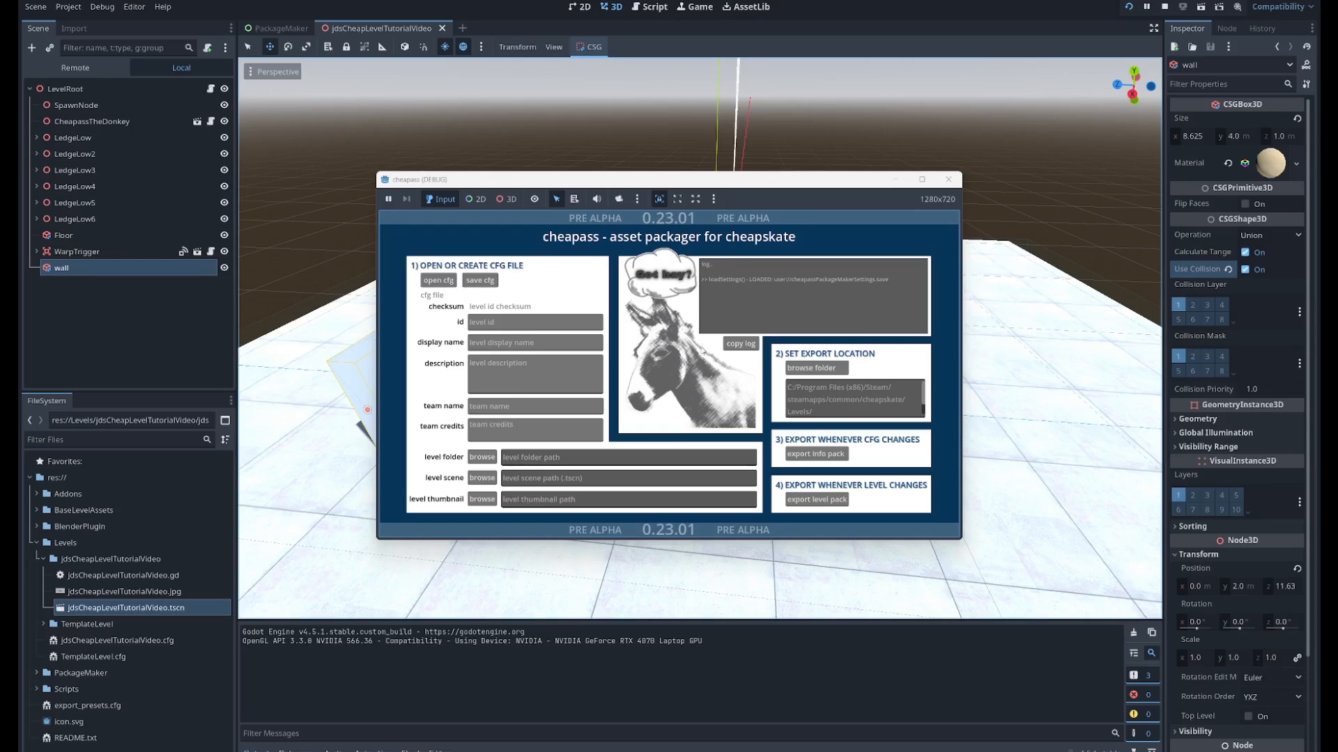
{"action": "left_click", "coordinate": [439, 280]}
{"action": "left_click", "coordinate": [577, 304]}
{"action": "left_click", "coordinate": [584, 498]}
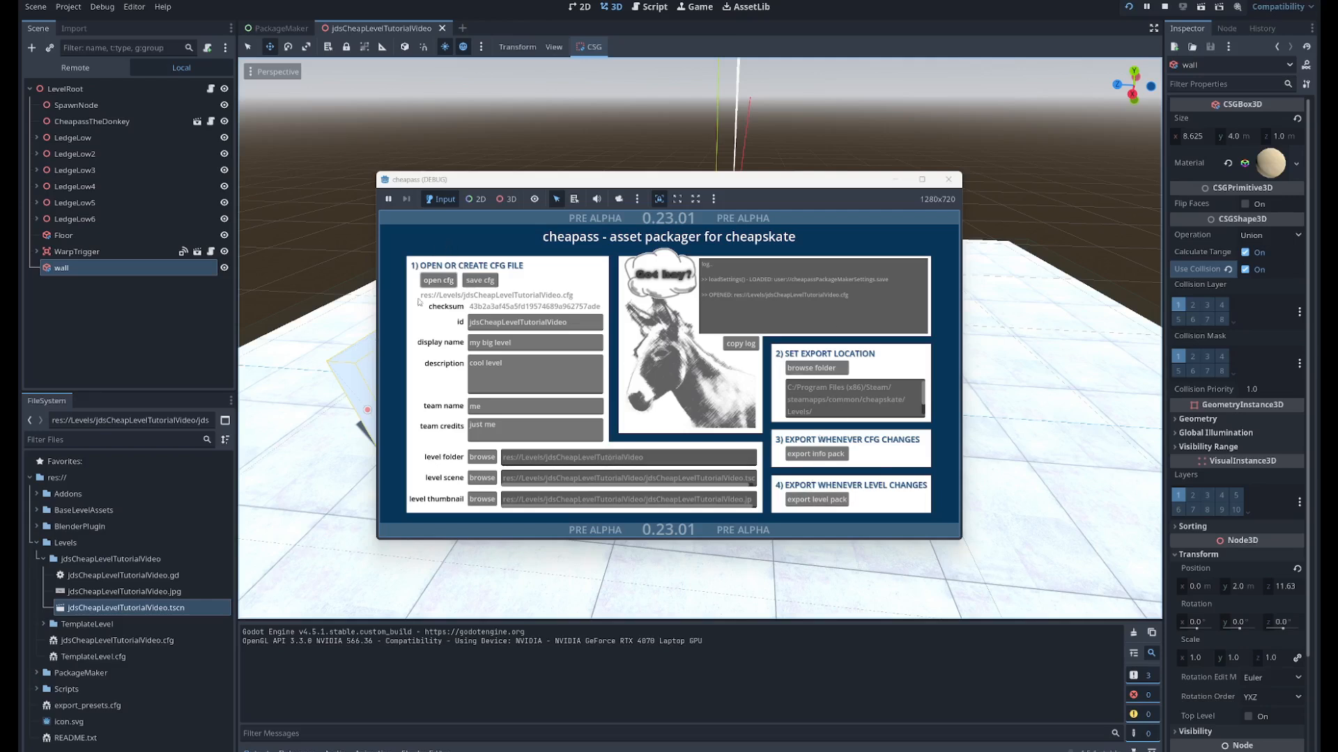
{"action": "left_click", "coordinate": [806, 500]}
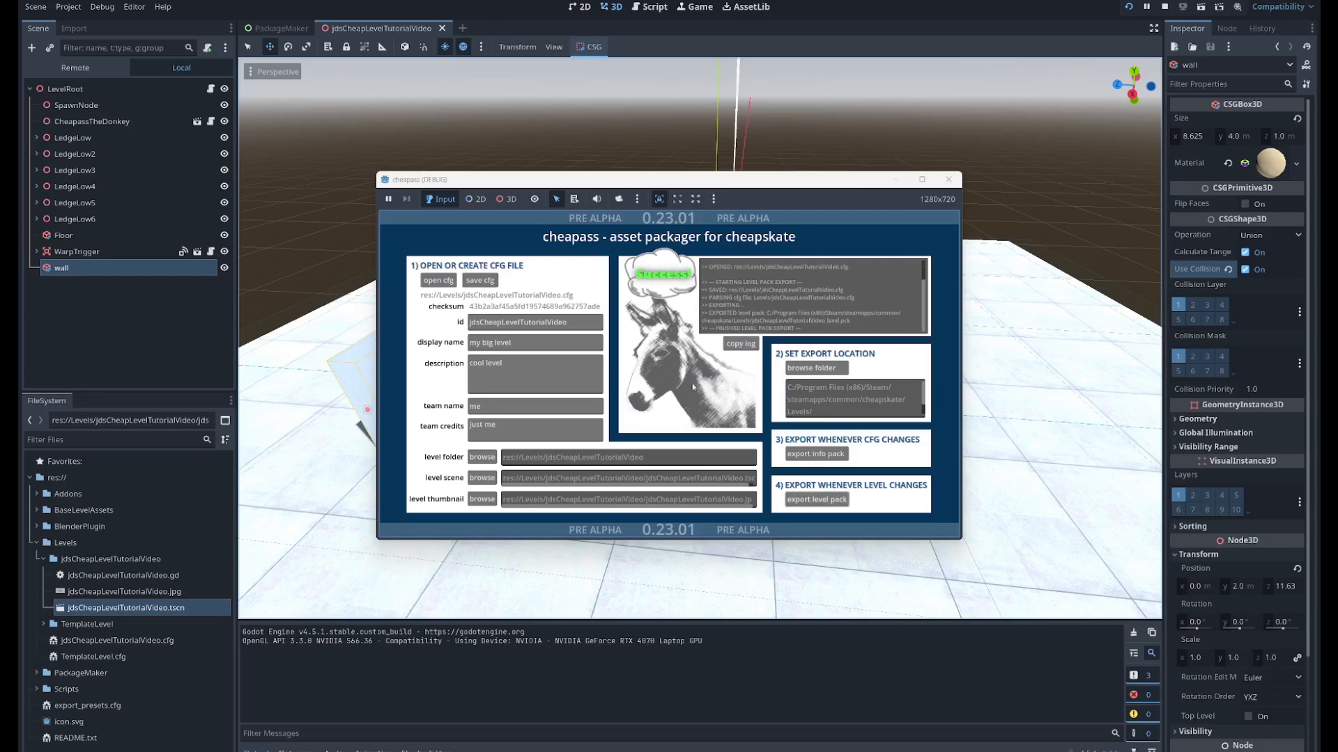
{"action": "left_click", "coordinate": [948, 179]}
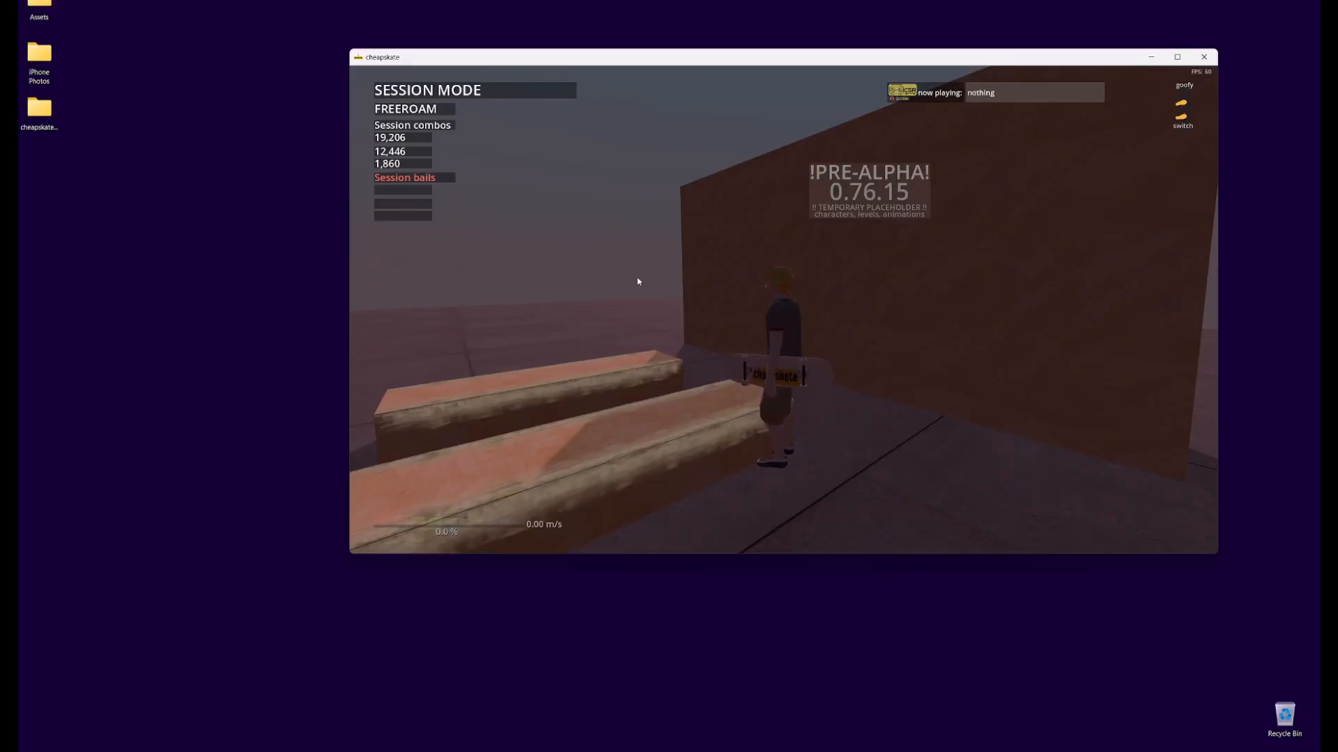
- In cheapskate, load "Test Level: Gaps" from the level select to leave the outdated level, and reopen the pause menu
{"action": "key", "text": "Escape"}
{"action": "left_click", "coordinate": [558, 210]}
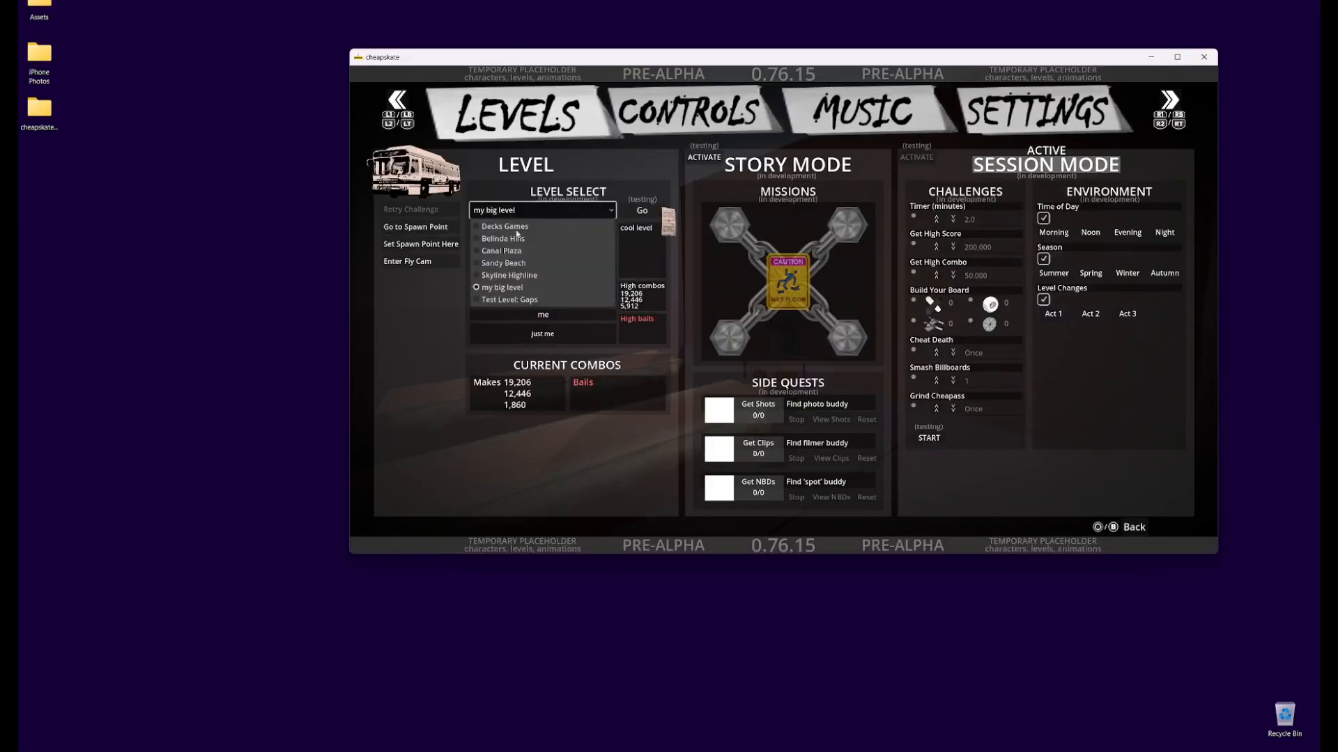
{"action": "left_click", "coordinate": [527, 298]}
{"action": "left_click", "coordinate": [643, 208]}
{"action": "key", "text": "Escape"}
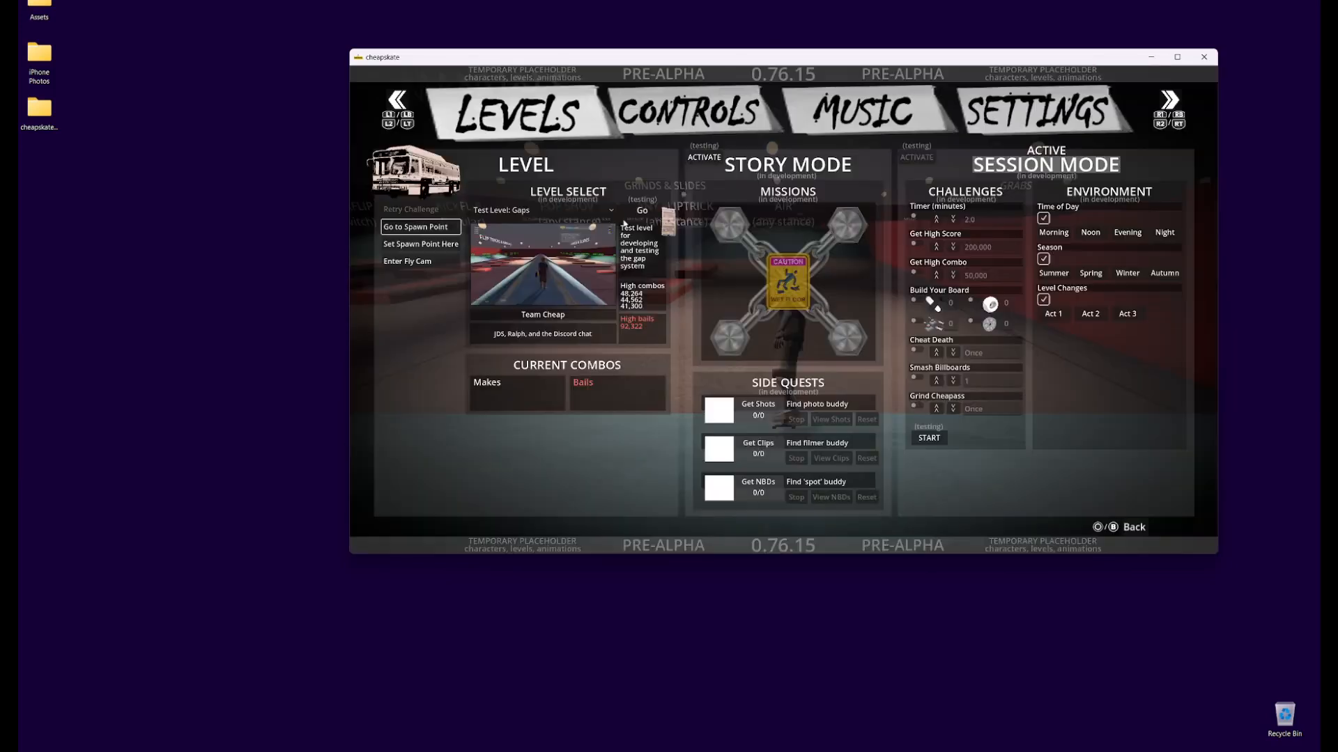
- Load "my big level" from the level select to test the wall's collision, moving the game window as needed
{"action": "left_click", "coordinate": [551, 212]}
{"action": "left_click", "coordinate": [503, 287]}
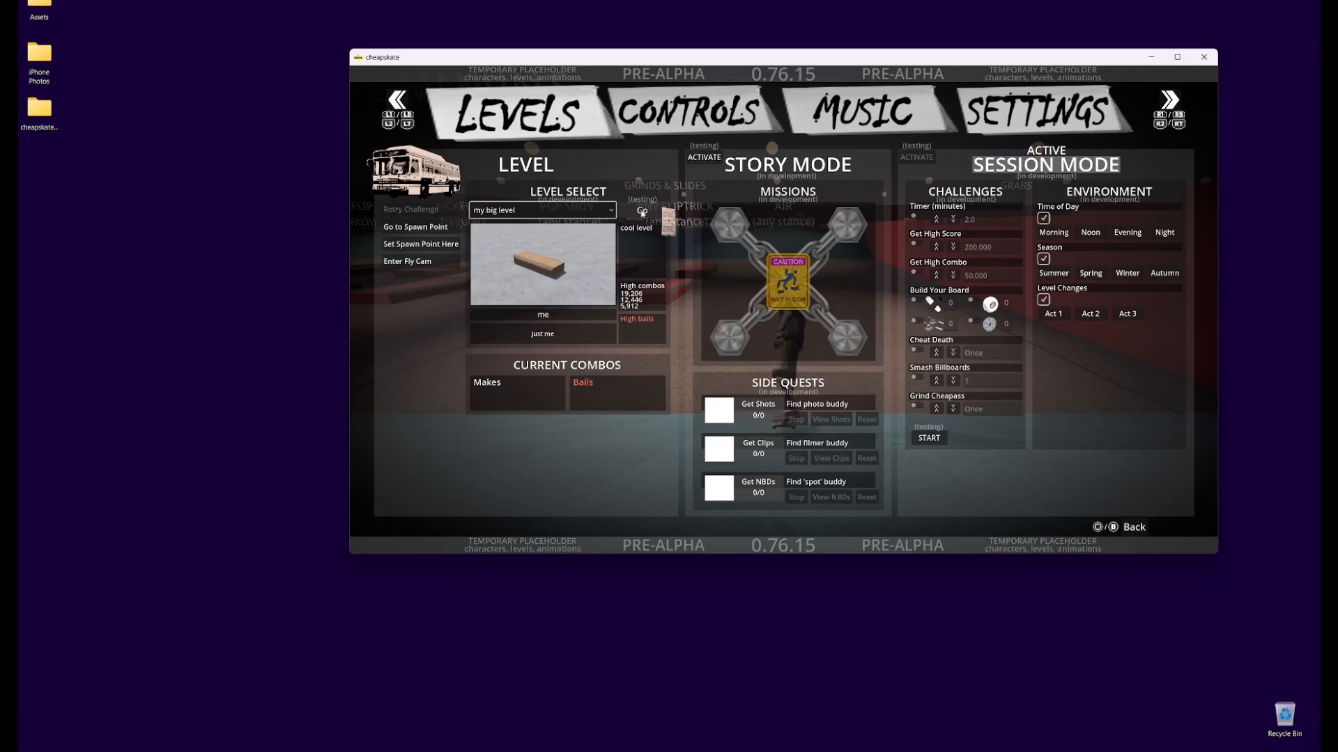
{"action": "left_click_drag", "start_coordinate": [650, 57], "coordinate": [585, 81]}
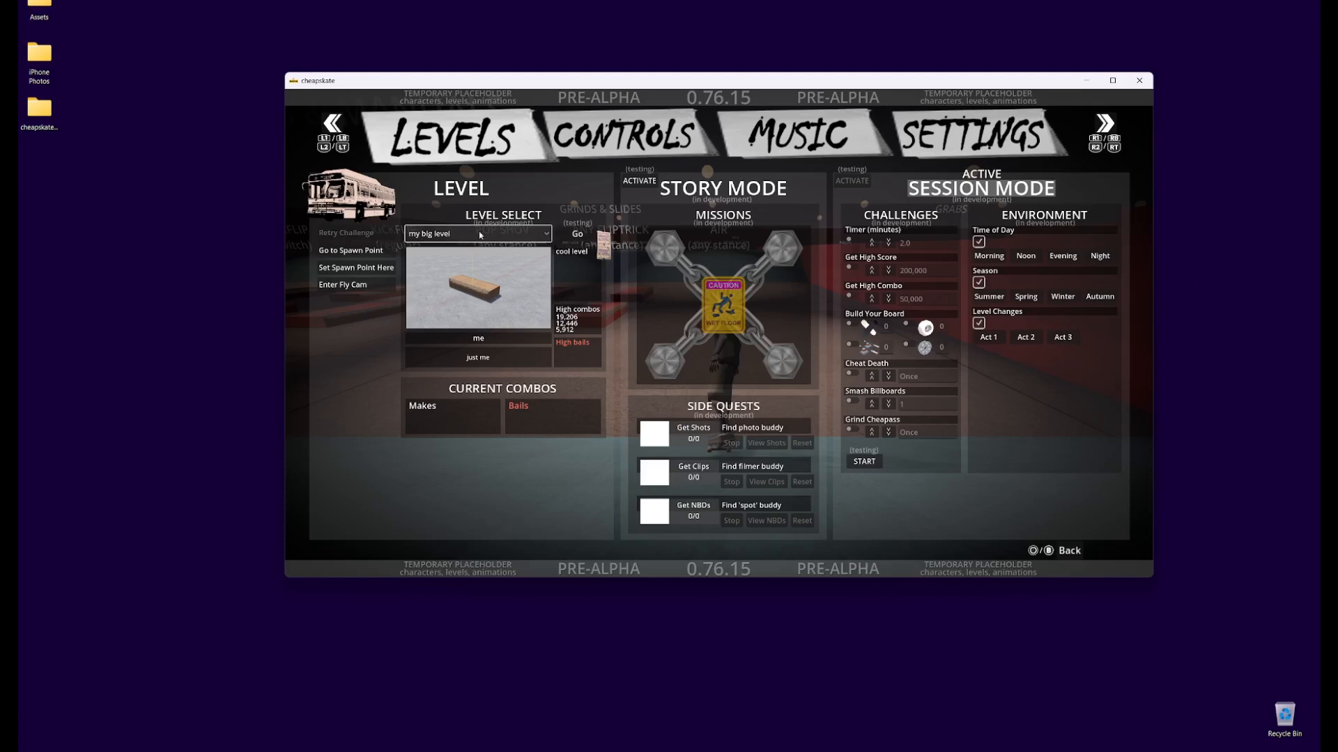
{"action": "left_click", "coordinate": [578, 234]}
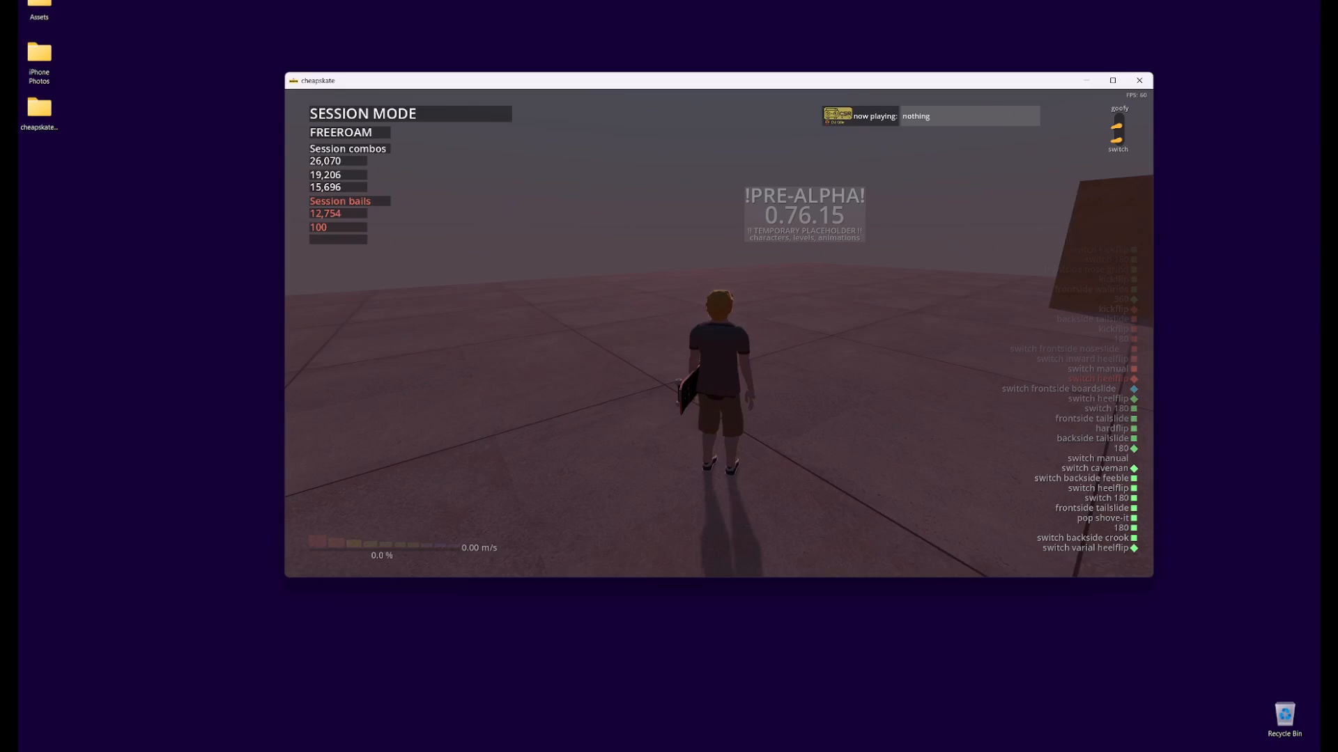
- Return to Godot and view the PackageMaker scene with its cheapass export interface
{"action": "left_click", "coordinate": [588, 725]}
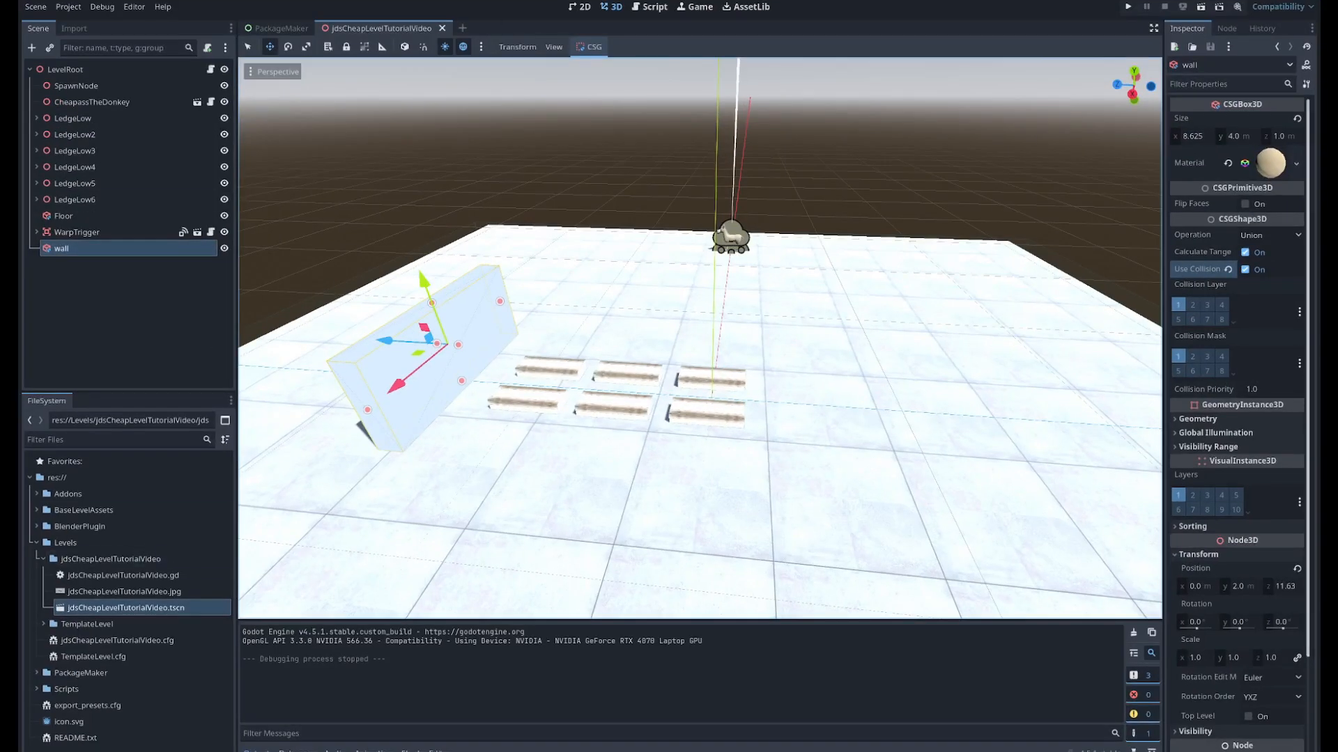
{"action": "left_click", "coordinate": [273, 29]}
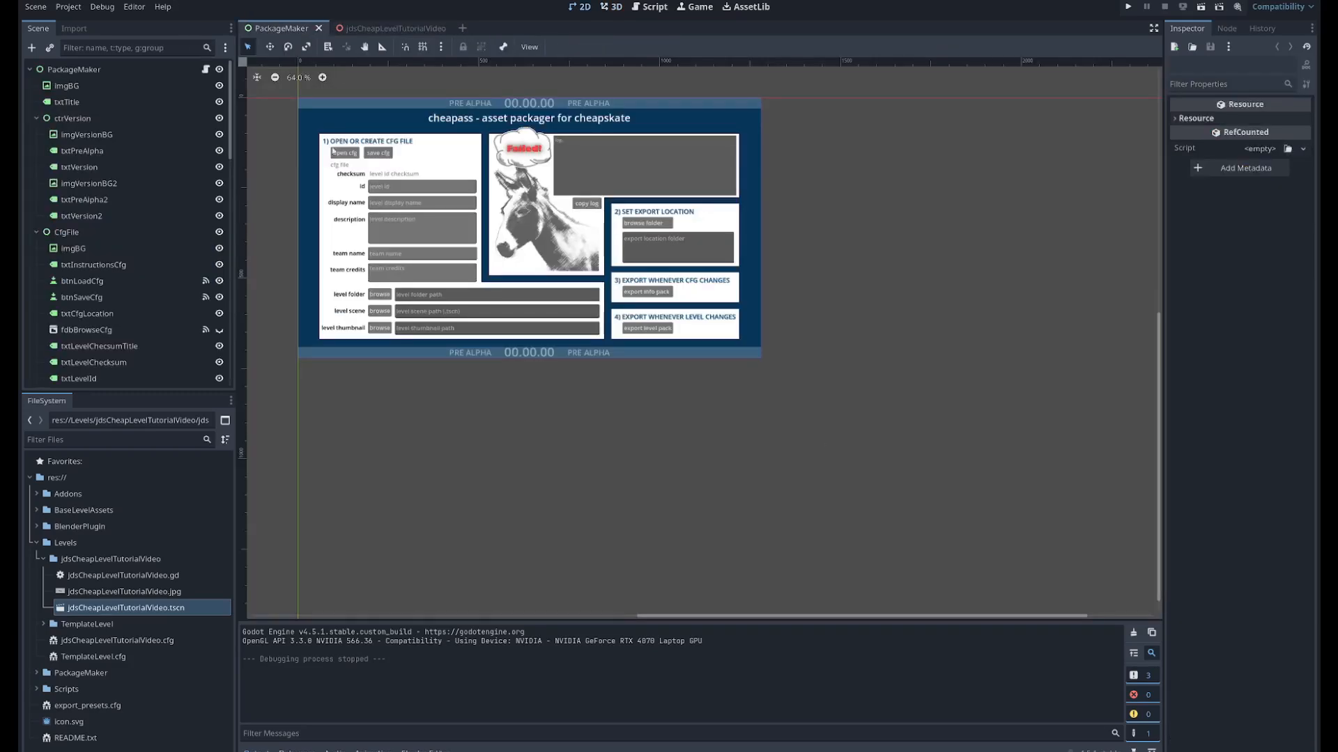
{"action": "scroll", "coordinate": [555, 286], "scroll_direction": "up", "scroll_amount": 3}
{"action": "scroll", "coordinate": [555, 285], "scroll_direction": "down", "scroll_amount": 5}
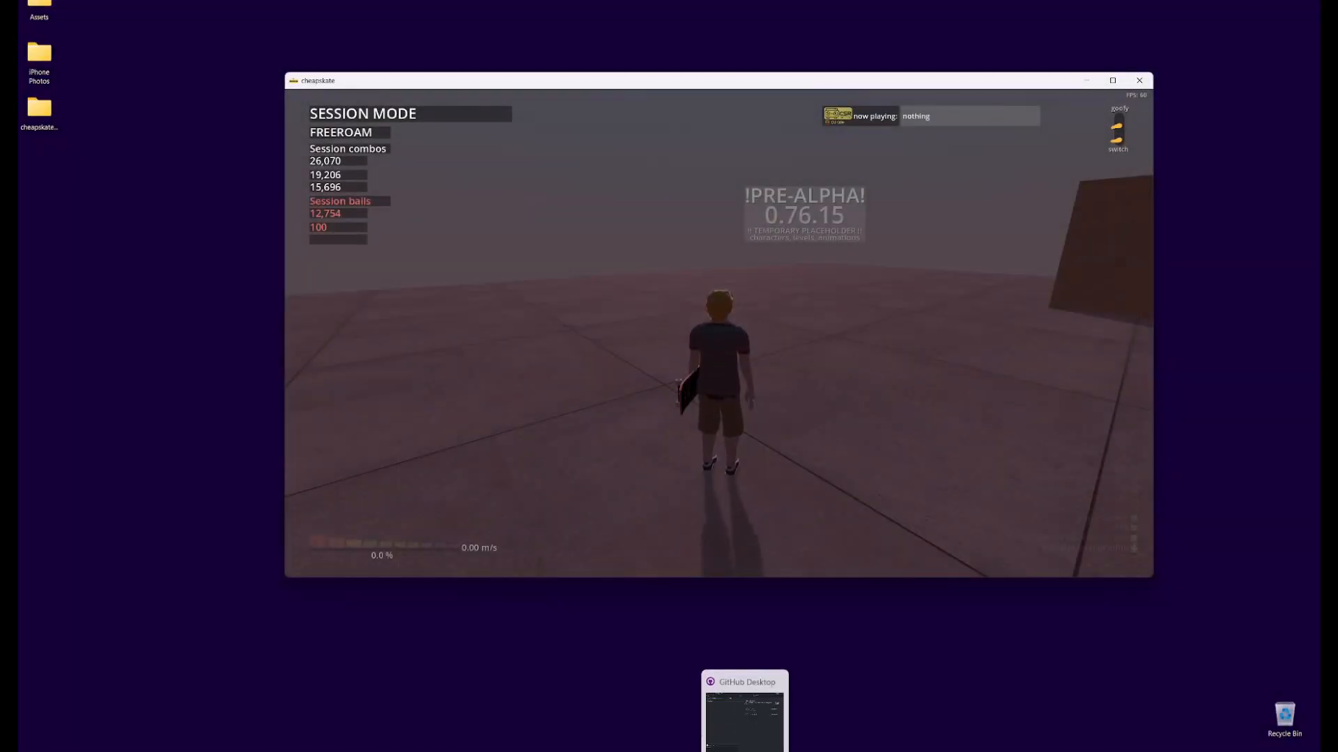
- Switch to GitHub Desktop and select the cheapass repository to check for local changes
{"action": "left_click", "coordinate": [745, 718]}
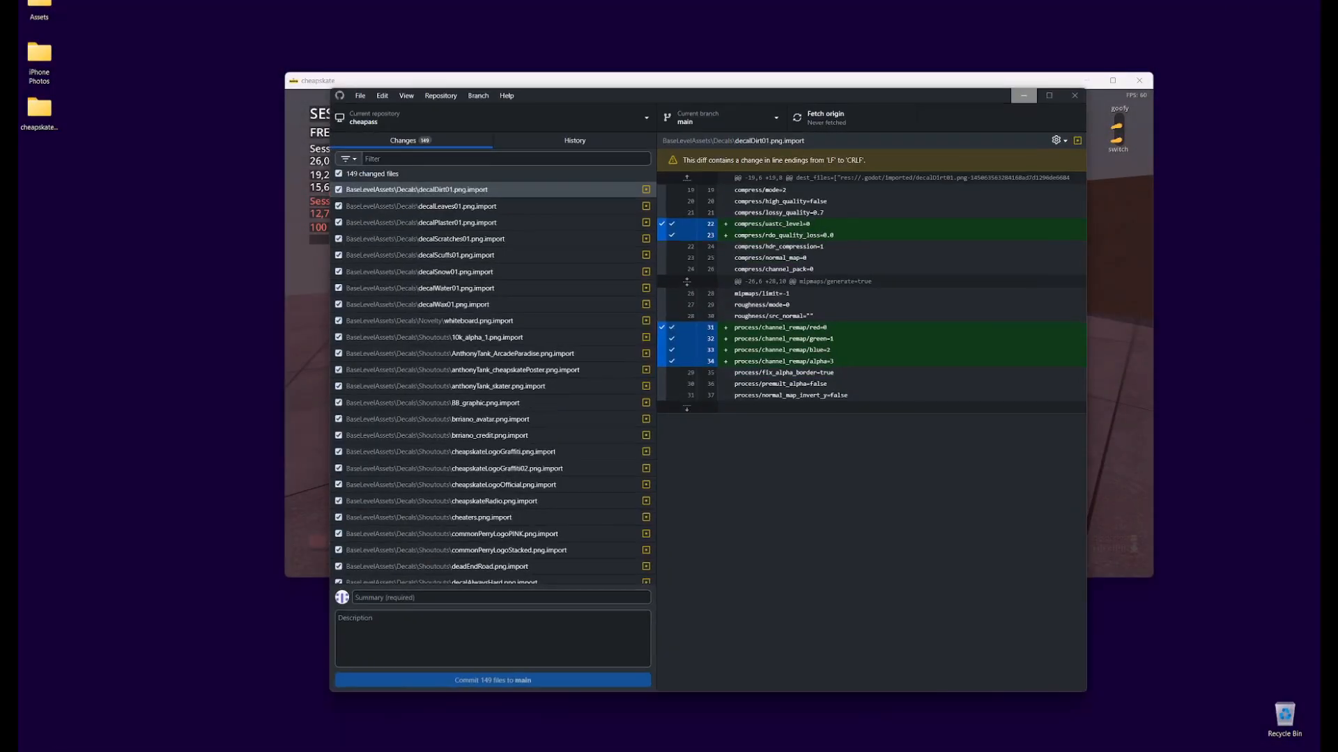
{"action": "left_click", "coordinate": [409, 126]}
{"action": "left_click", "coordinate": [379, 180]}
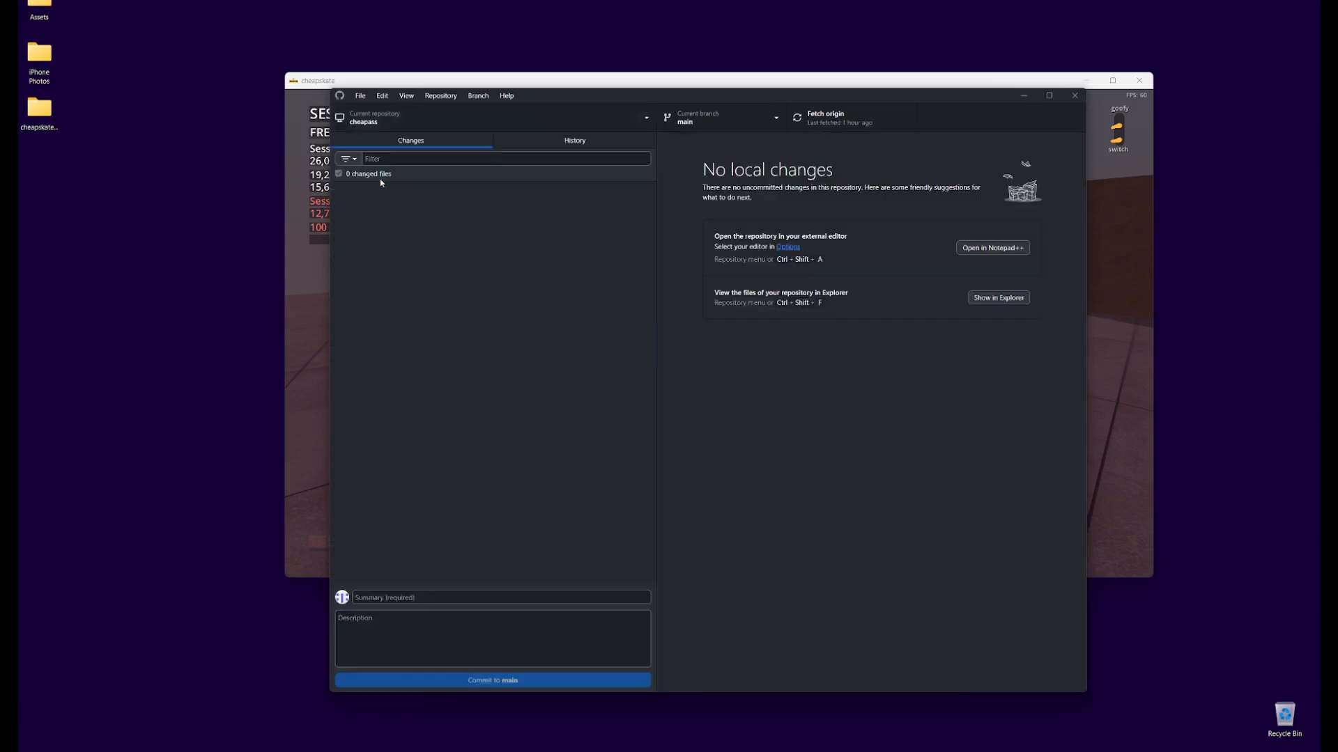
- Rearrange the cheapskate and GitHub Desktop windows on the desktop, keeping the game windowed
{"action": "left_click_drag", "start_coordinate": [496, 88], "coordinate": [376, 217]}
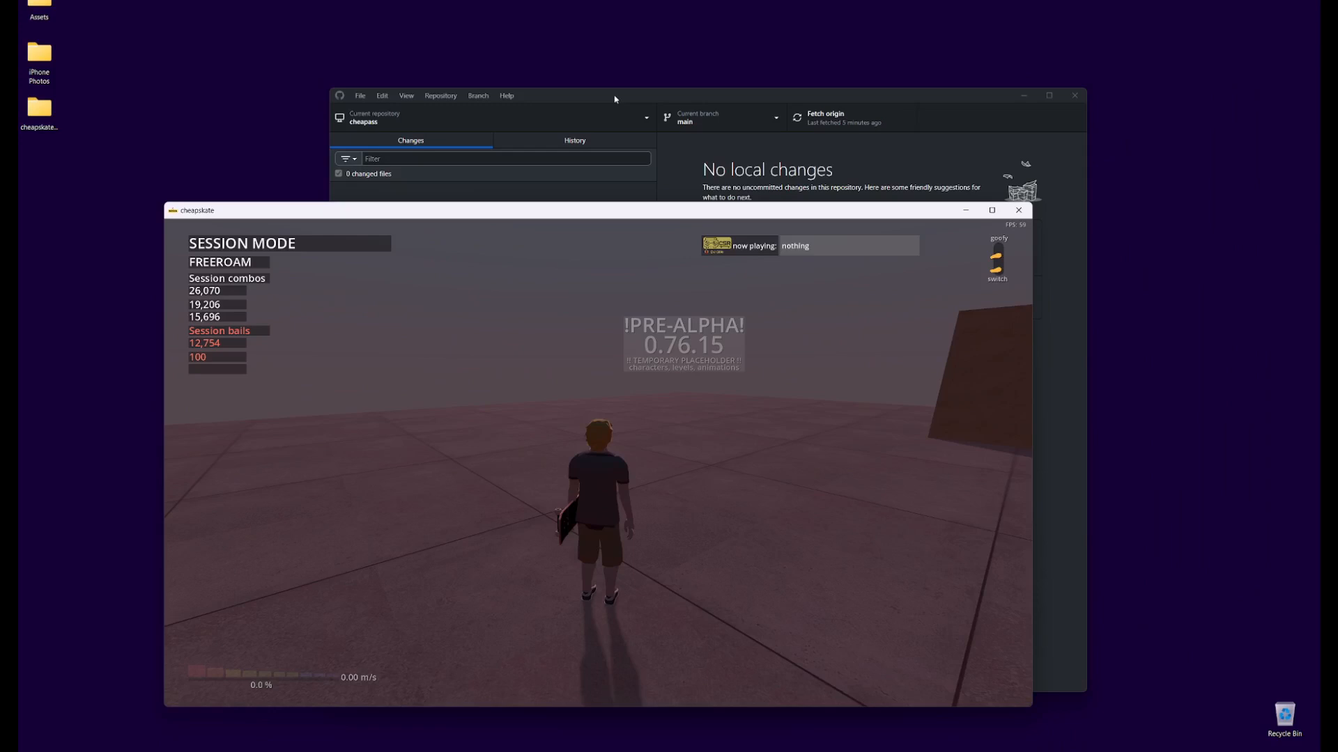
{"action": "left_click_drag", "start_coordinate": [614, 98], "coordinate": [641, 76]}
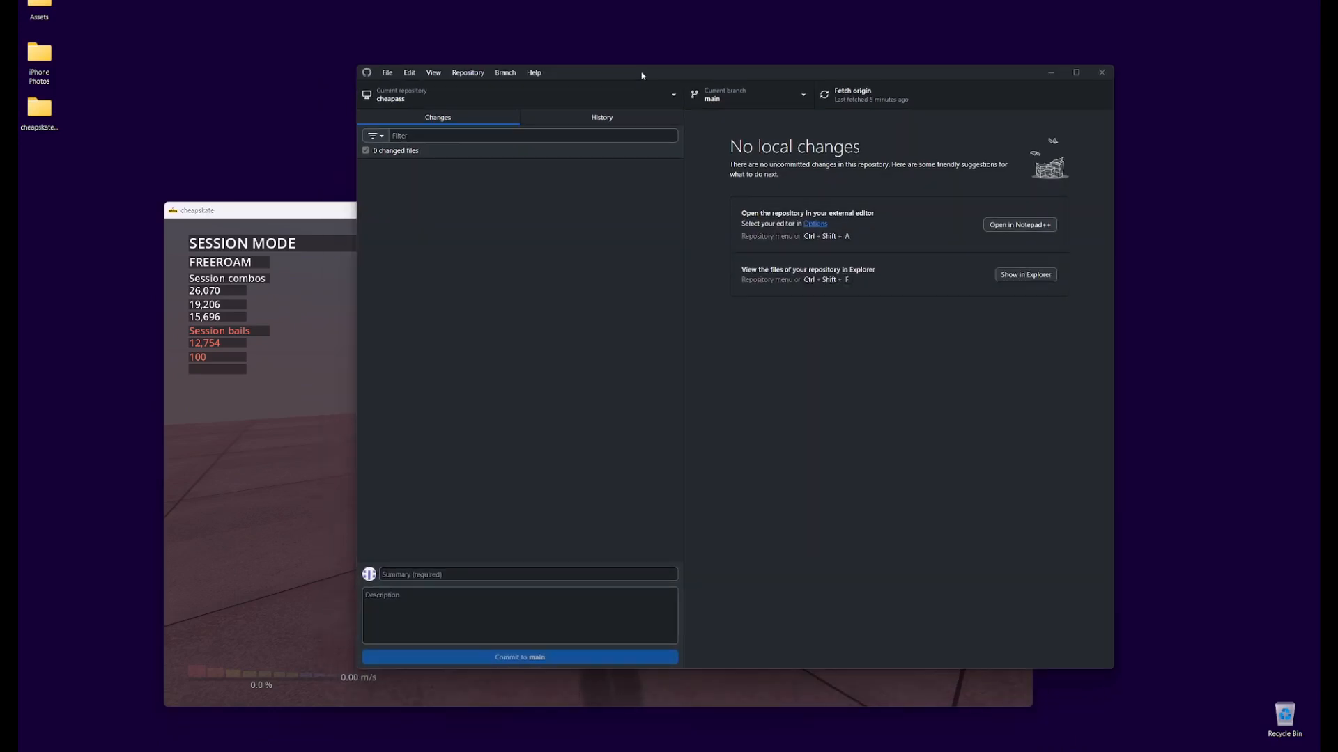
{"action": "double_click", "coordinate": [333, 213]}
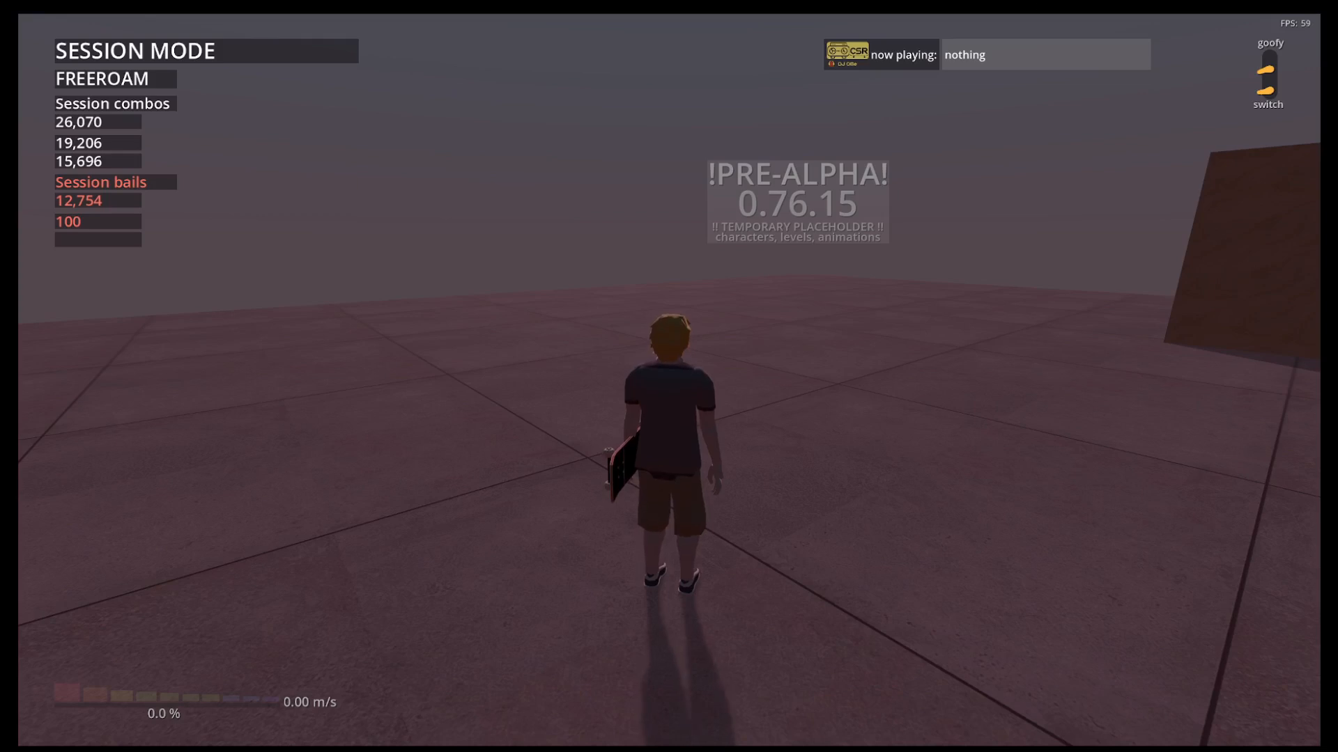
{"action": "key", "text": "alt+Return"}
{"action": "left_click_drag", "start_coordinate": [723, 211], "coordinate": [808, 135]}
- Switch to the browser and show the clone and download options of the cheapass repository on gitgud.io
{"action": "key", "text": "alt+Tab"}
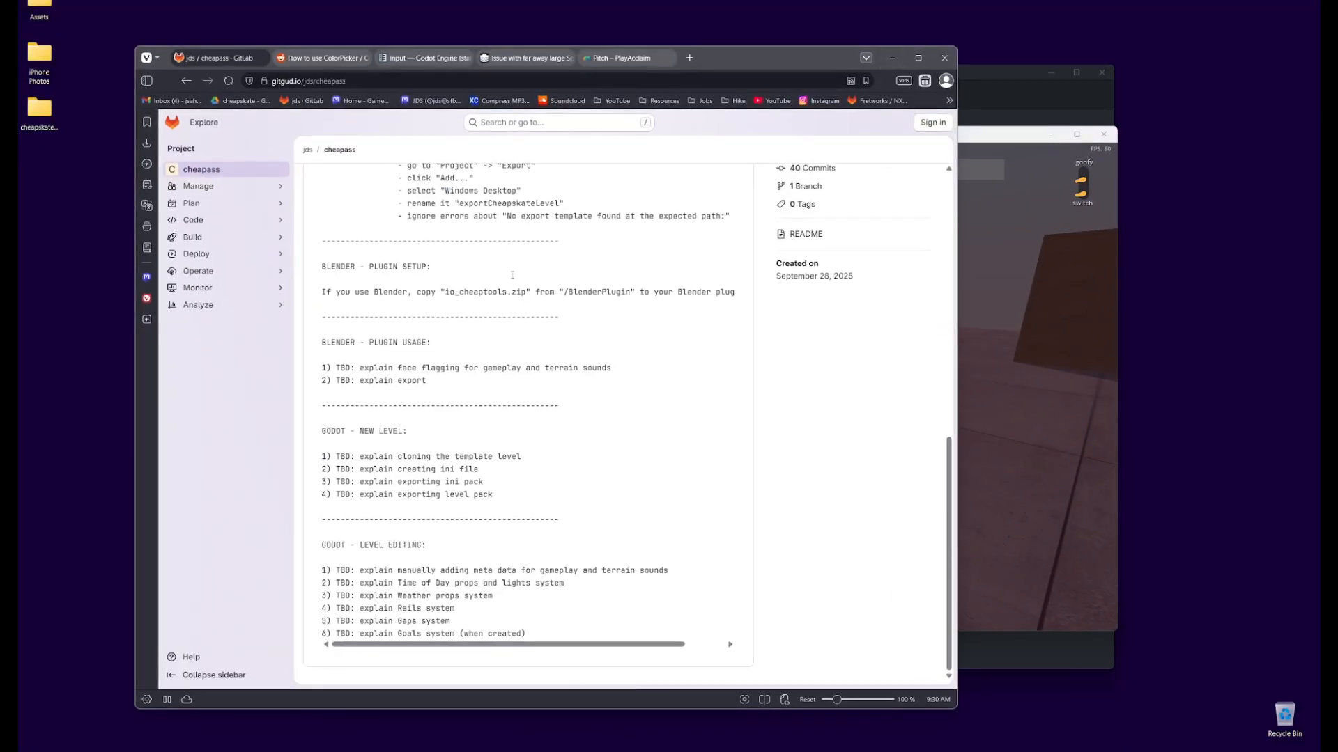
{"action": "scroll", "coordinate": [512, 275], "scroll_direction": "up", "scroll_amount": 10}
{"action": "left_click", "coordinate": [723, 222]}
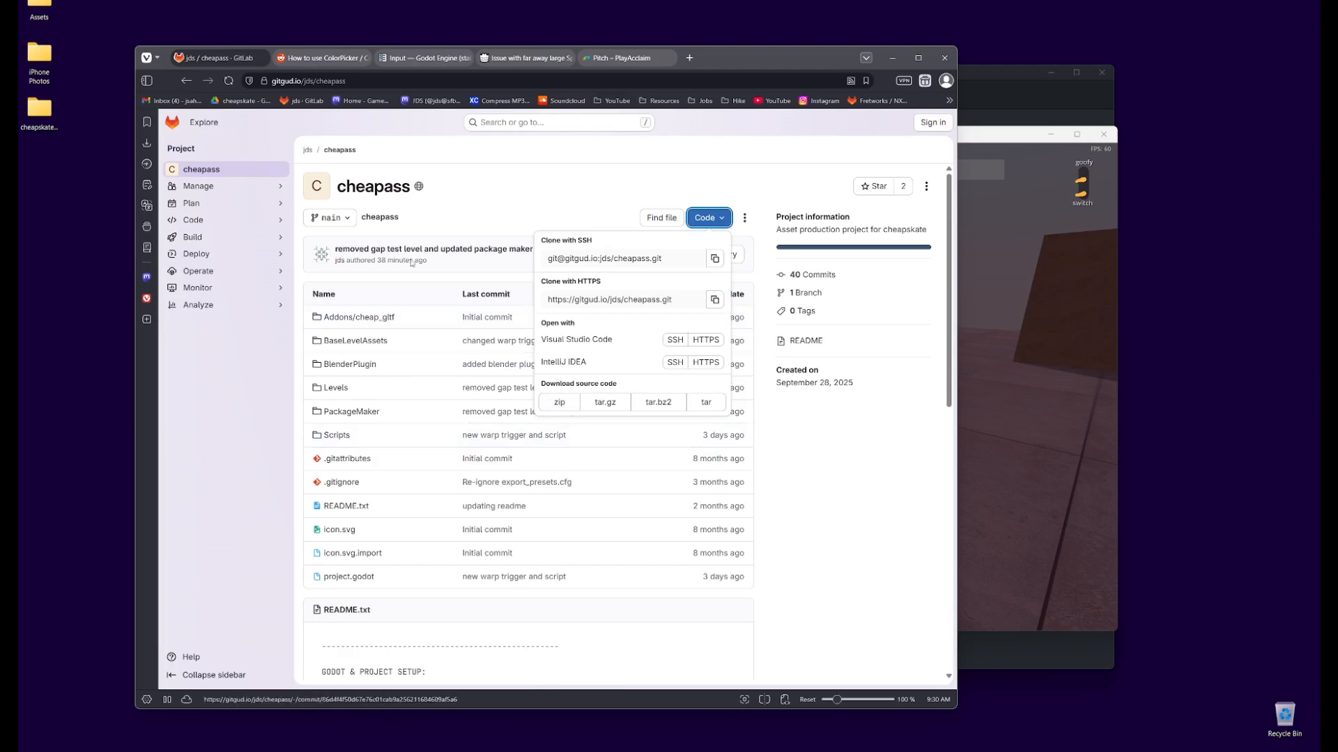
{"action": "left_click_drag", "start_coordinate": [728, 60], "coordinate": [710, 53]}
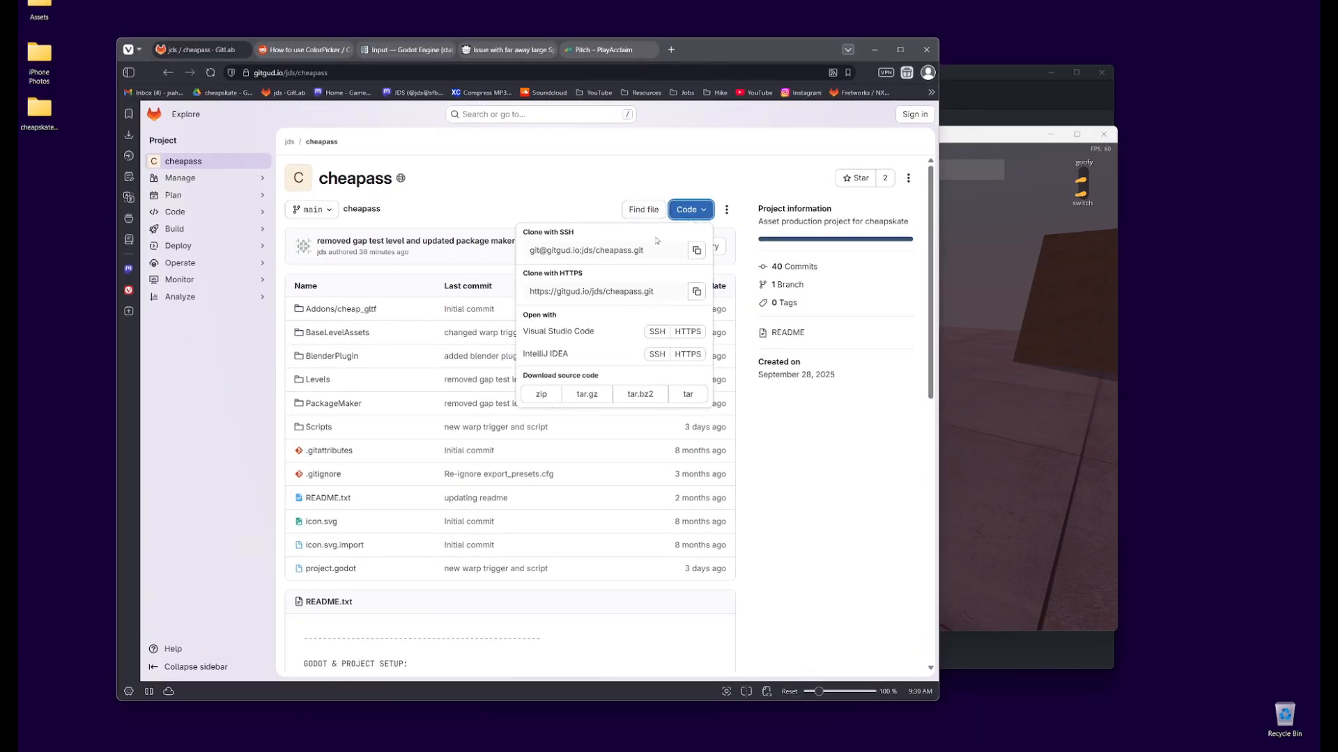
- Minimize the browser, bring GitHub Desktop back in front of the game, and reposition its window
{"action": "left_click", "coordinate": [873, 49]}
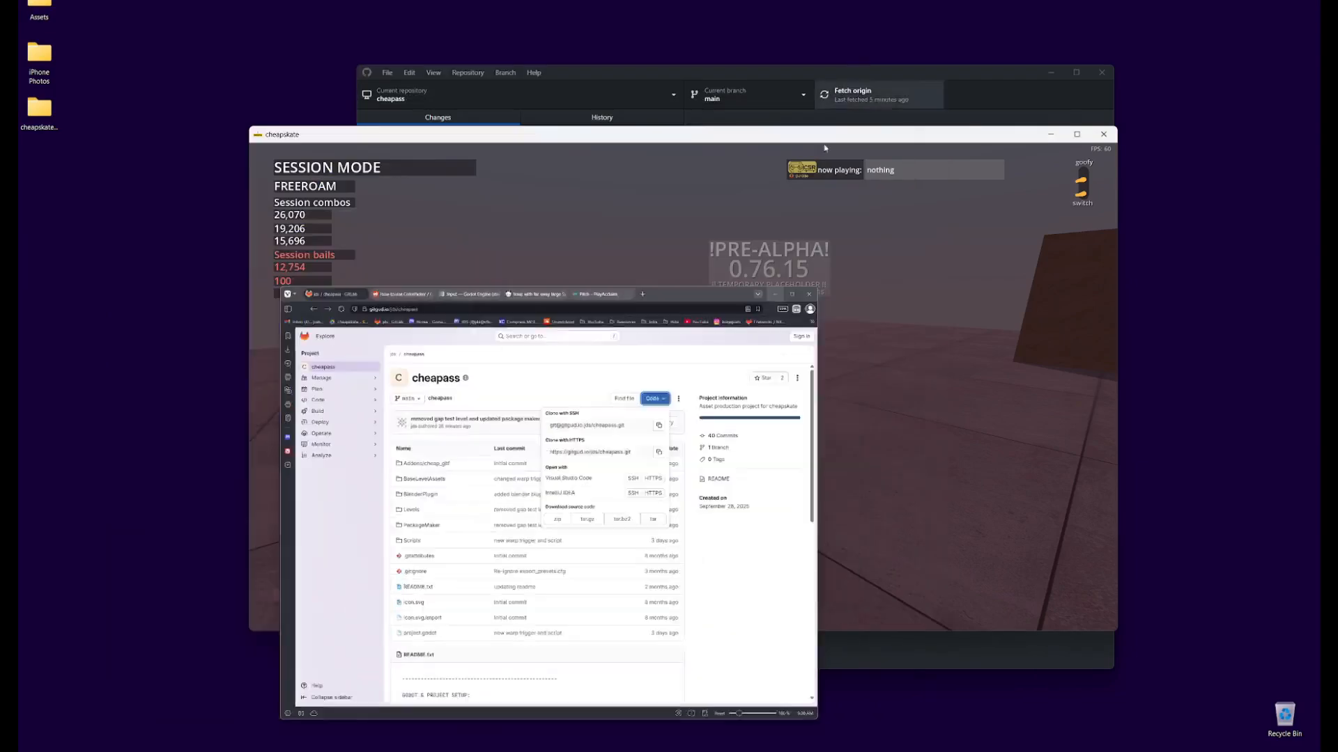
{"action": "key", "text": "alt+Tab"}
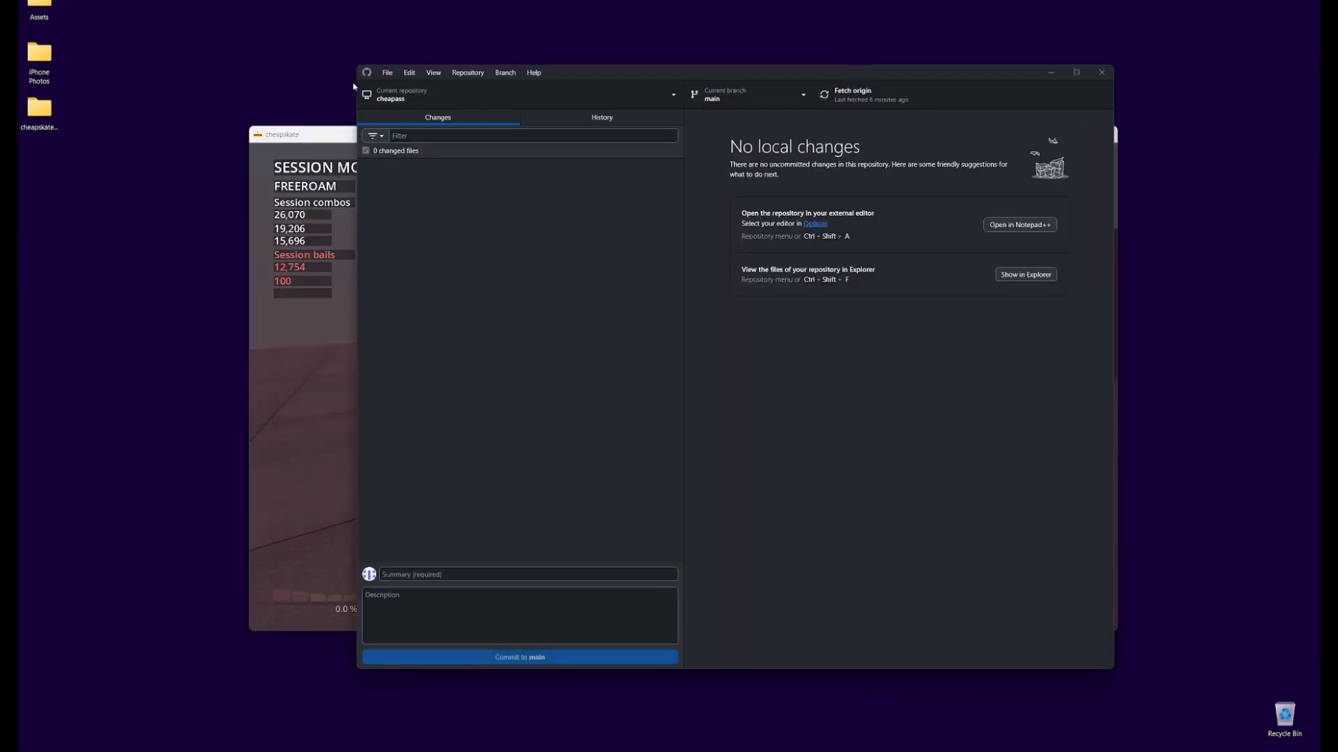
{"action": "left_click_drag", "start_coordinate": [712, 79], "coordinate": [657, 50]}
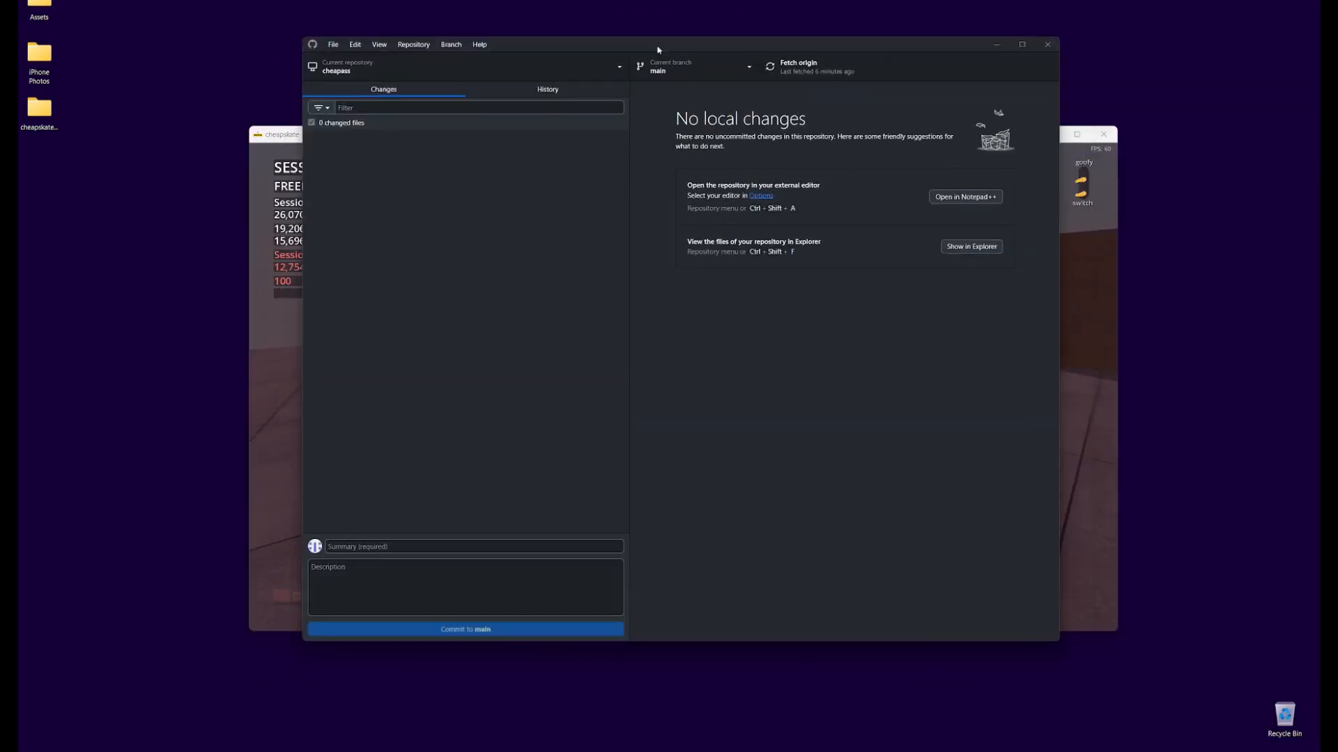